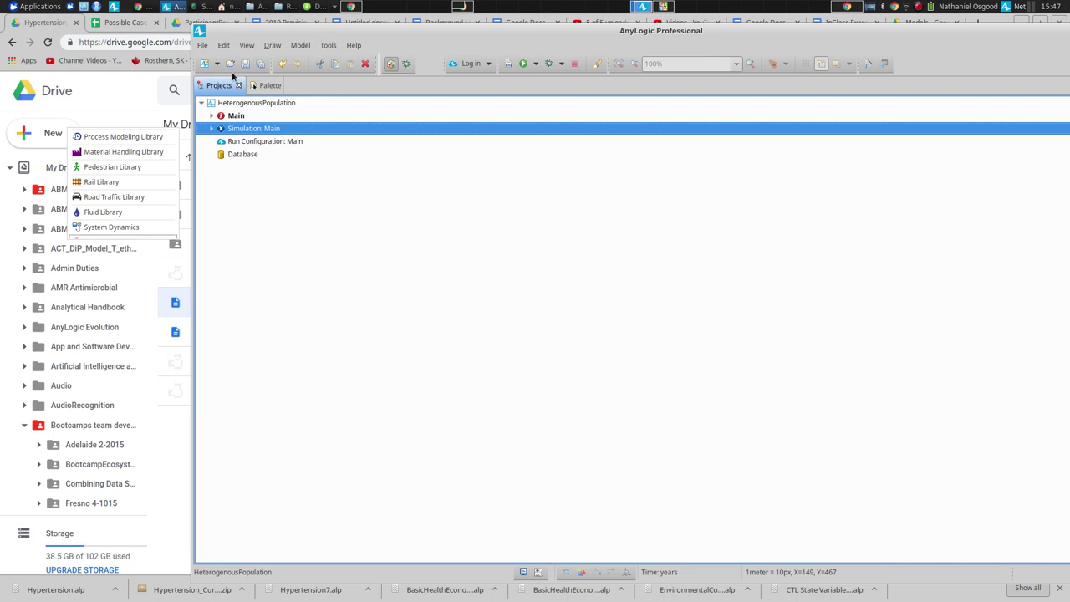
right_click(233, 105)
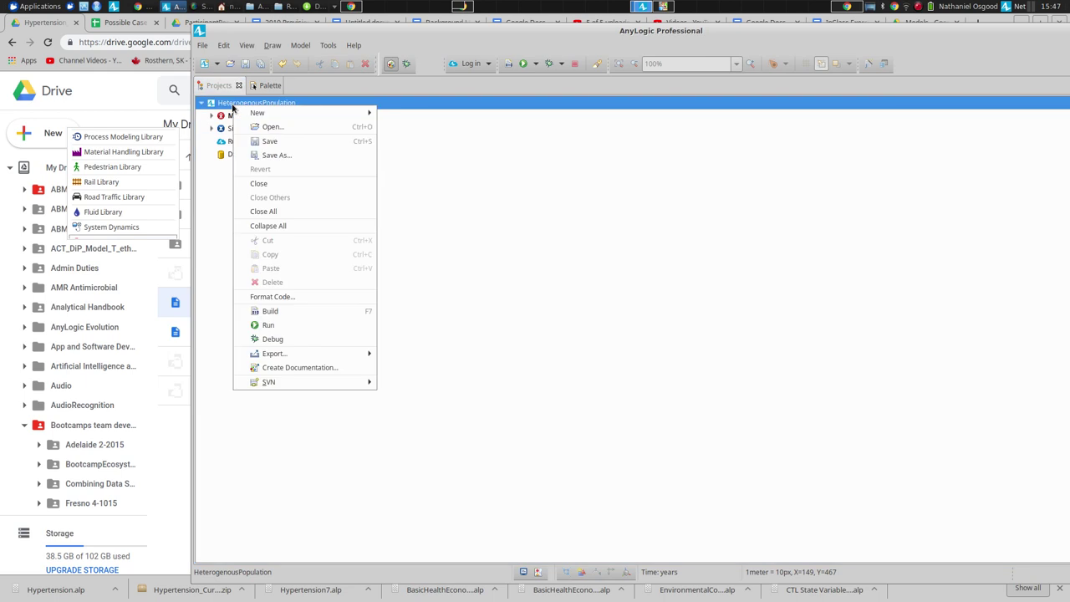
left_click(276, 112)
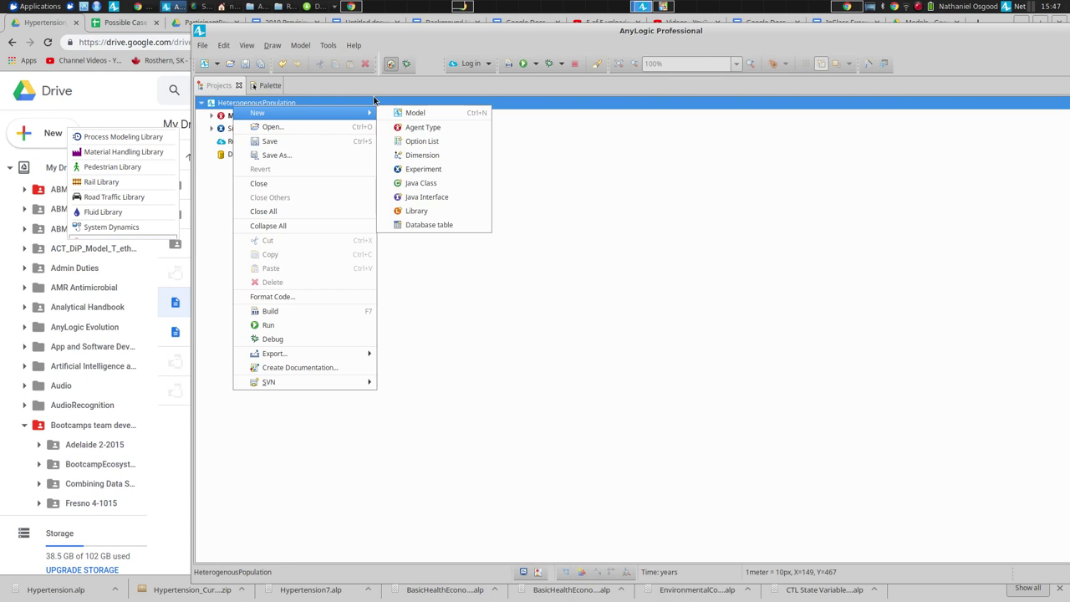
left_click(421, 135)
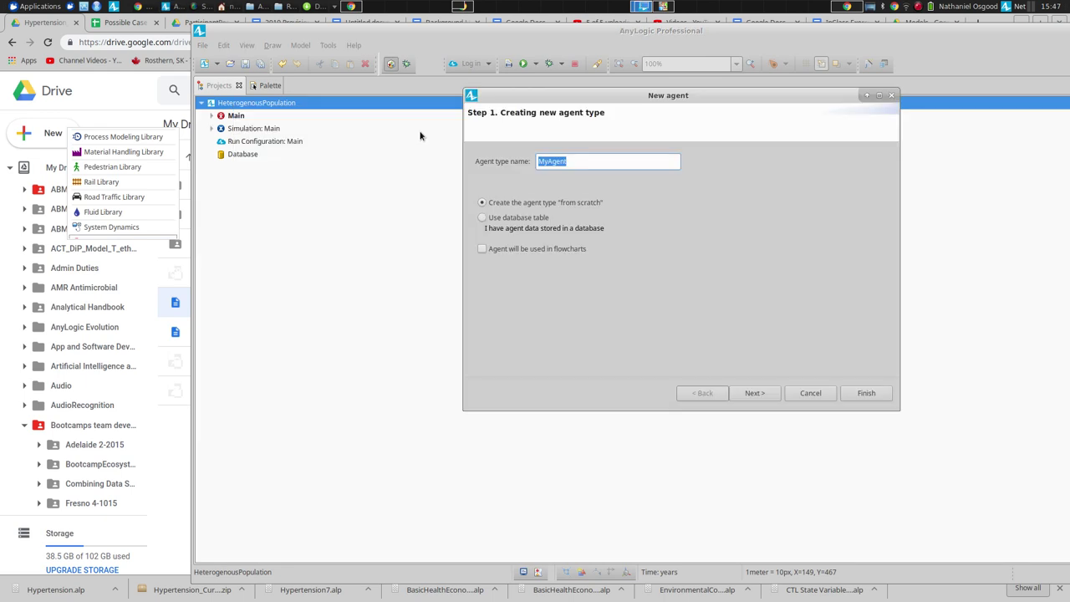
key("Escape")
- Create a new agent type named Person from scratch in the HeterogenousPopulation model
right_click(269, 107)
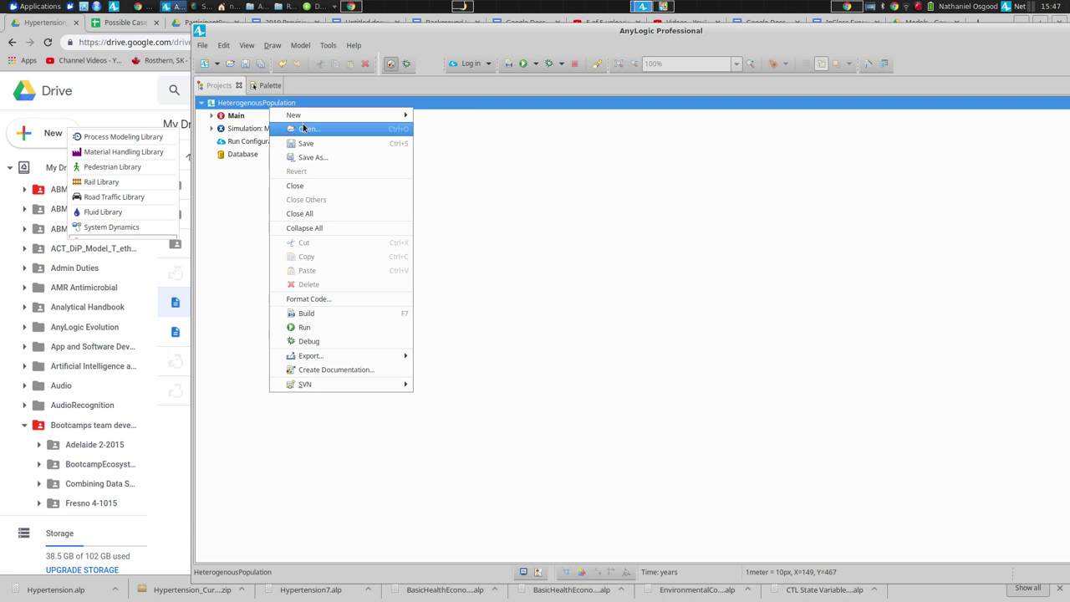
mouse_move(307, 117)
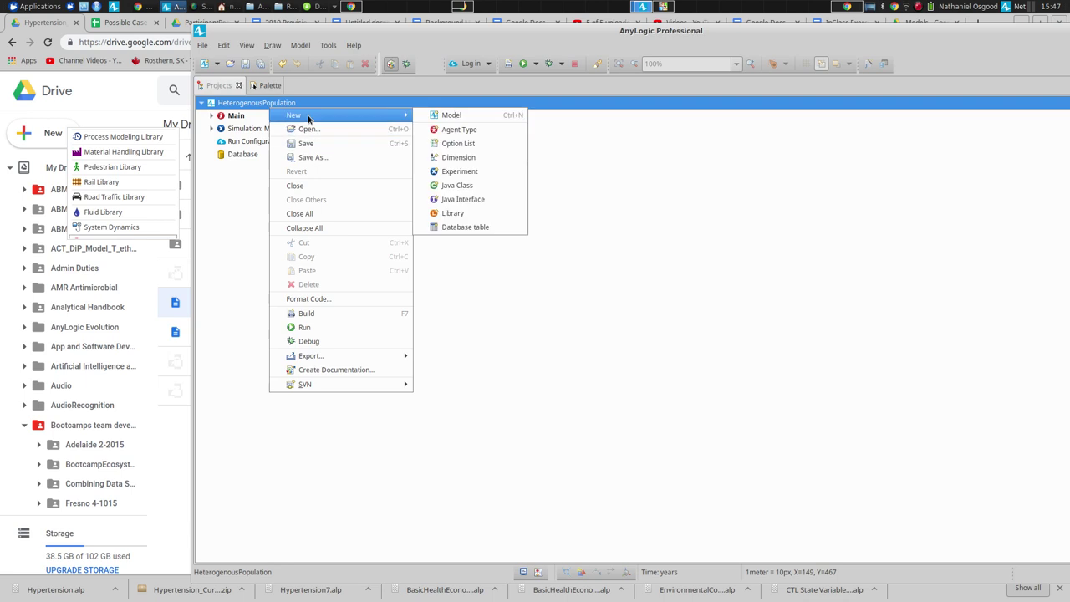
left_click(449, 134)
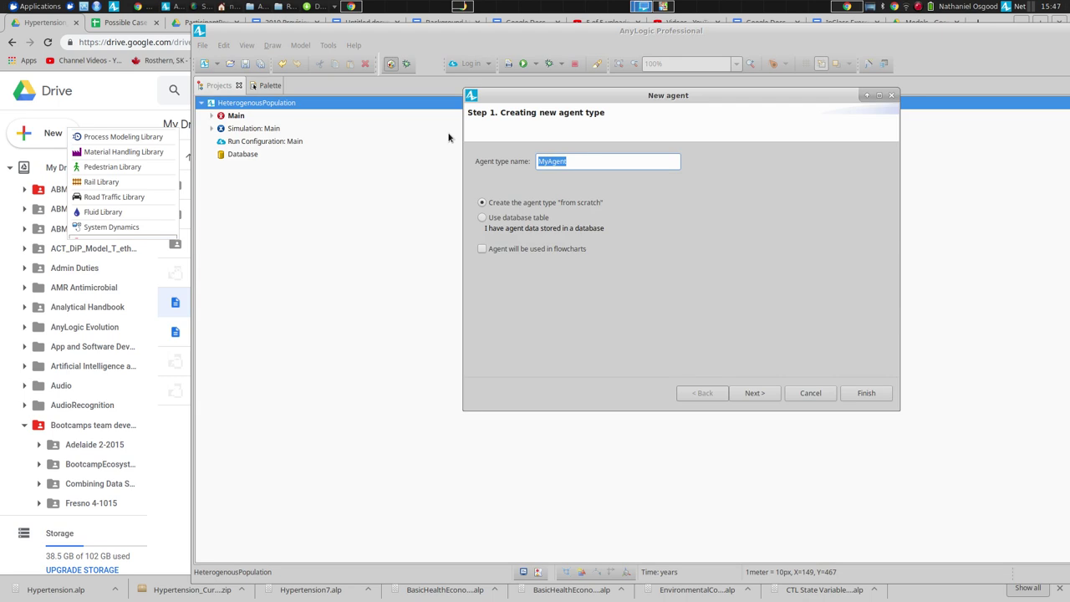
type("Person")
left_click(848, 391)
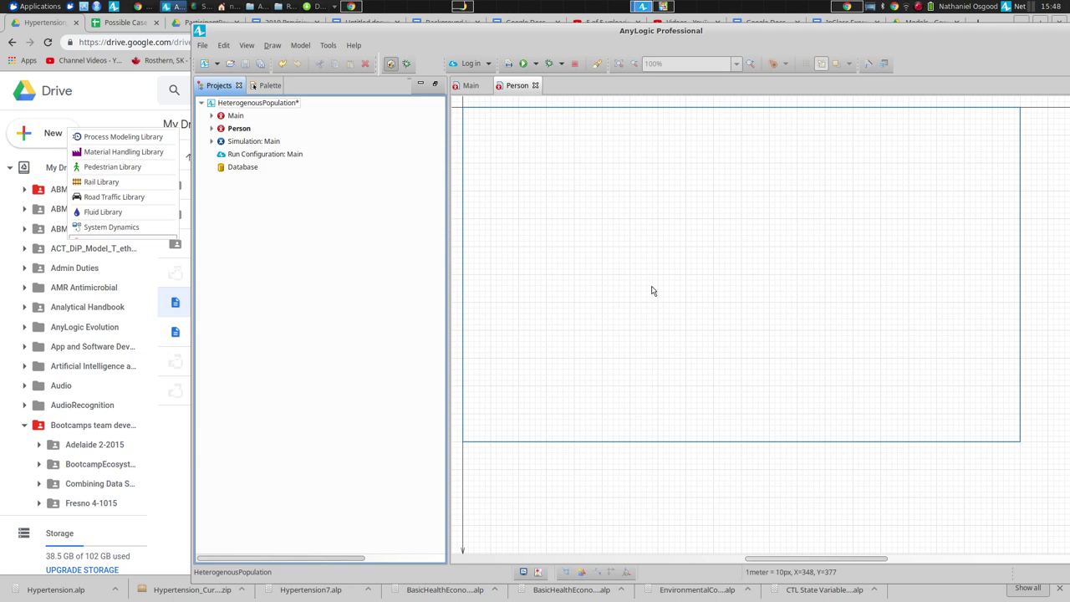
- Add a presentation oval to the Person diagram, centred on the origin at X 0, Y 0
left_click(234, 129)
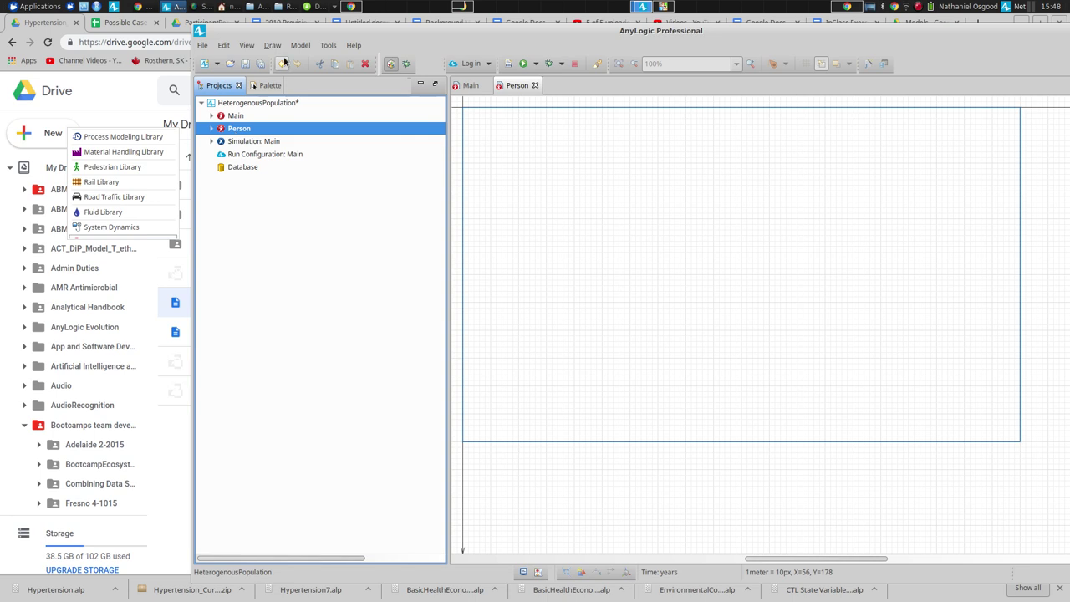
left_click(263, 87)
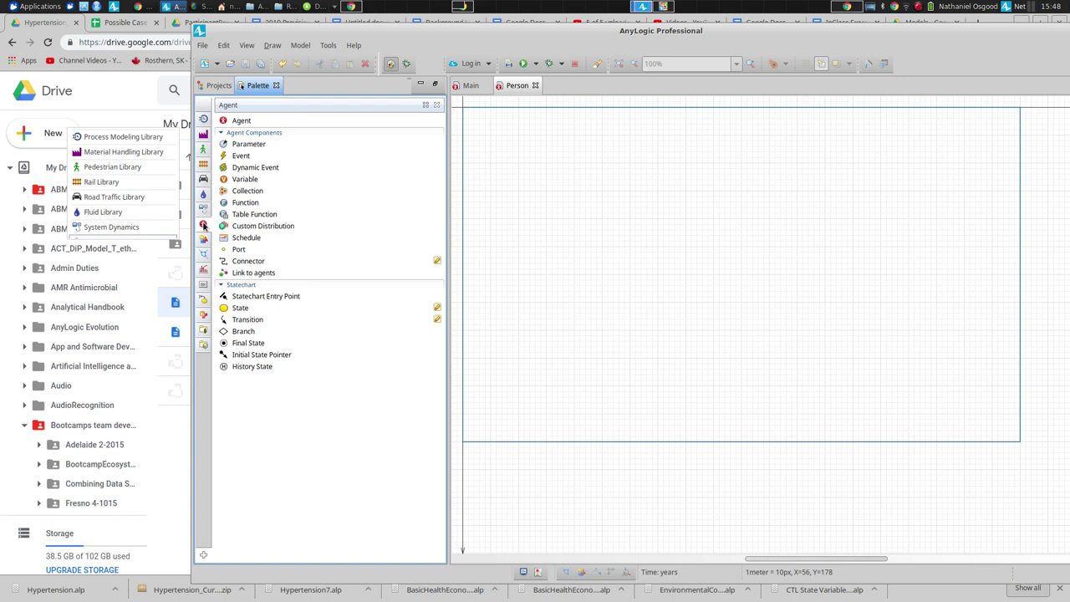
mouse_move(203, 225)
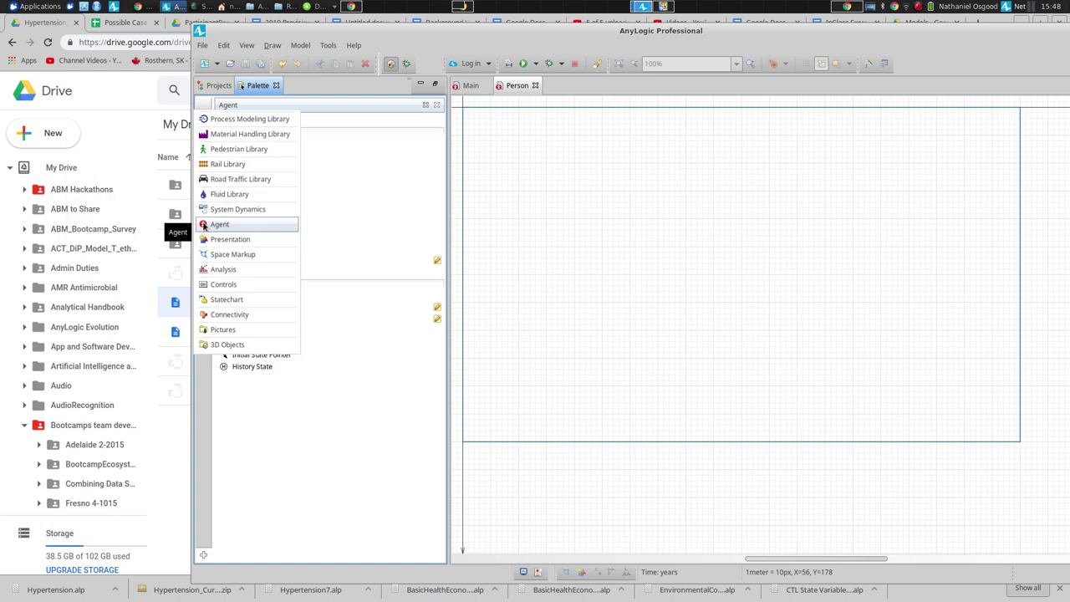
left_click_drag(294, 34, 222, 68)
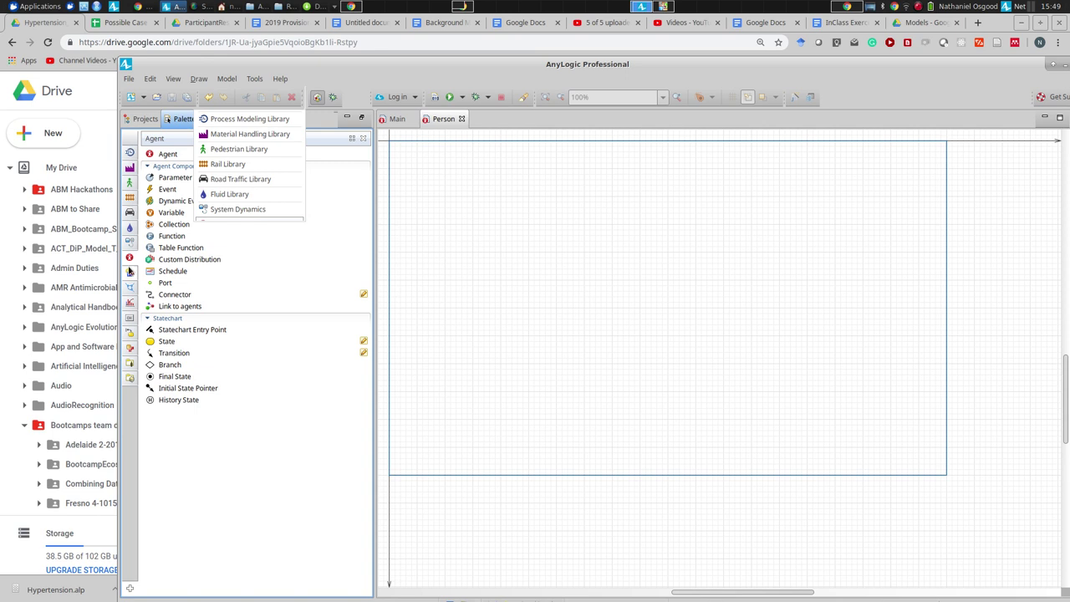
left_click(129, 273)
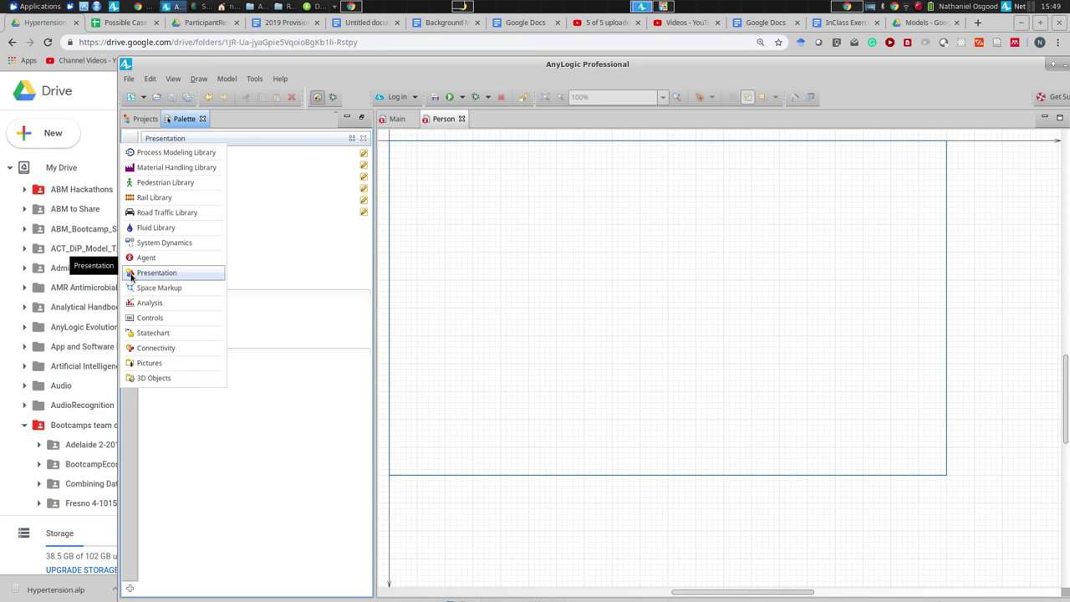
left_click_drag(265, 64, 382, 63)
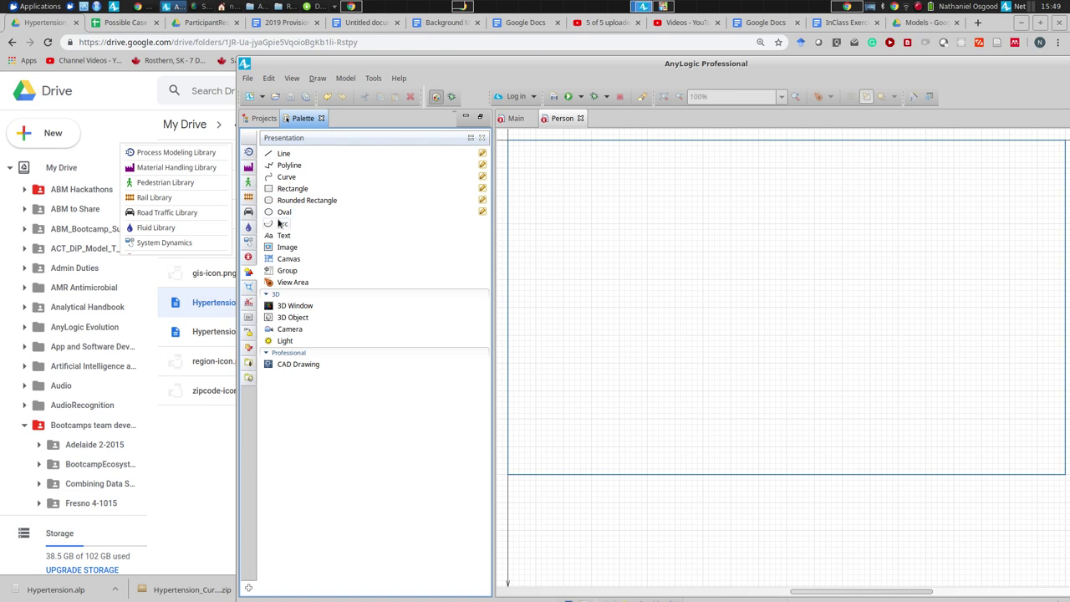
left_click_drag(271, 214, 510, 146)
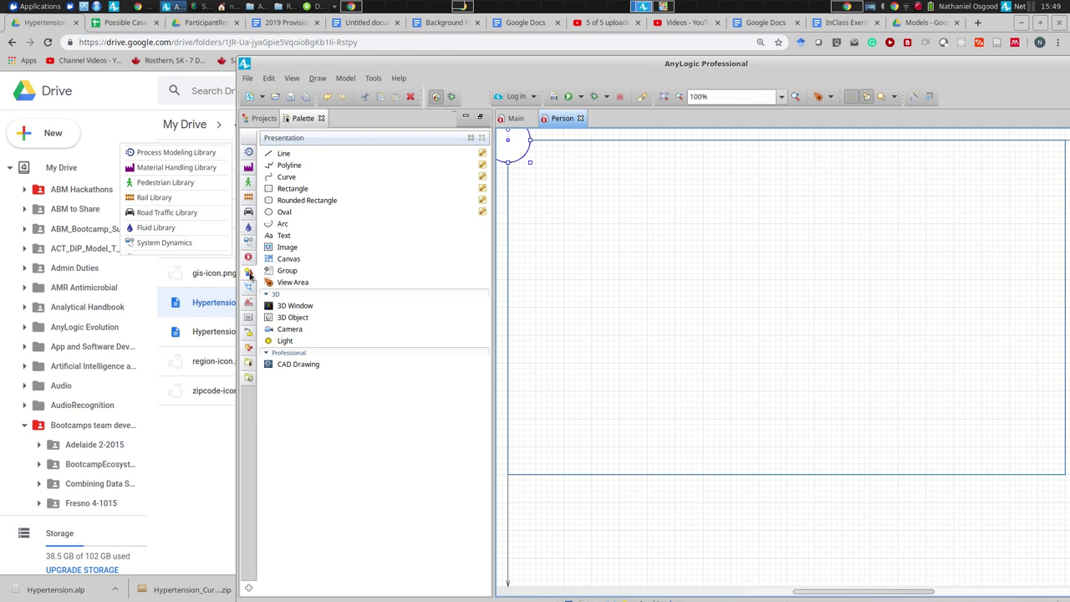
- Show the properties of the circle in the Person diagram and set its radius to 10
double_click(384, 69)
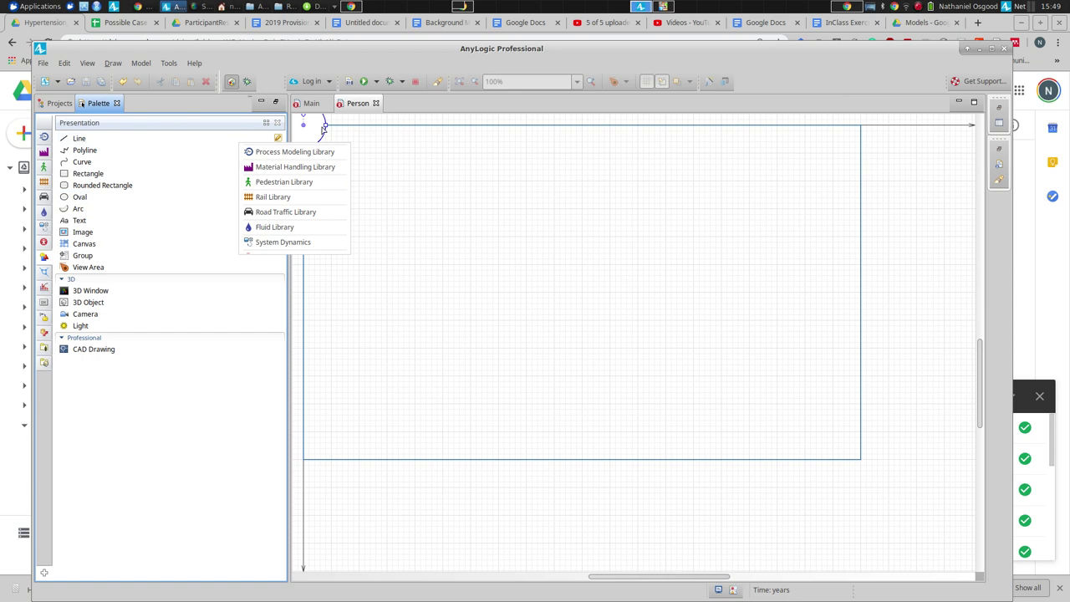
double_click(353, 55)
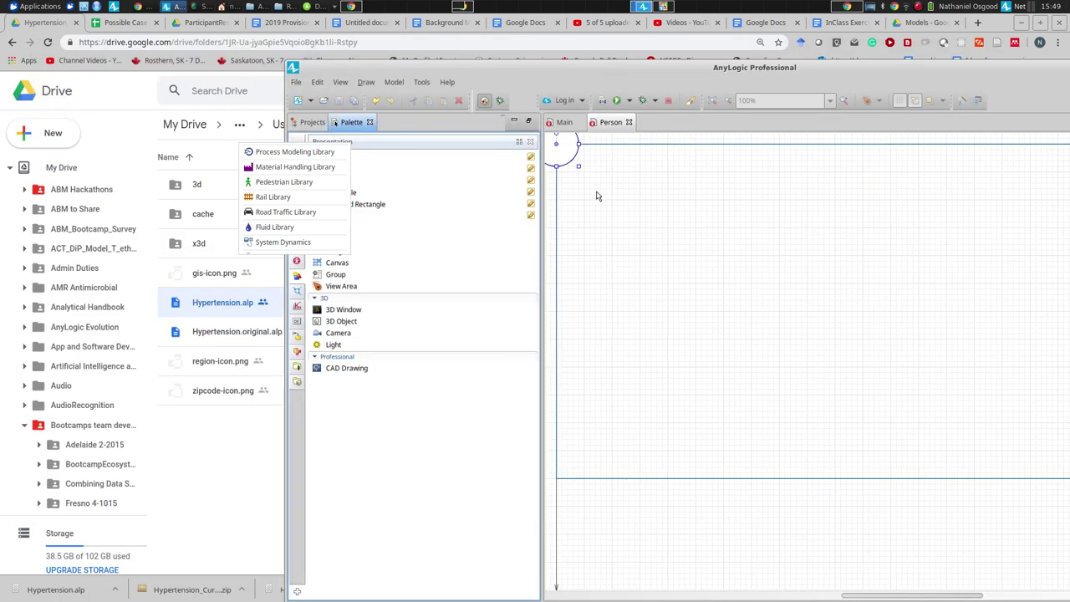
left_click_drag(420, 72, 482, 63)
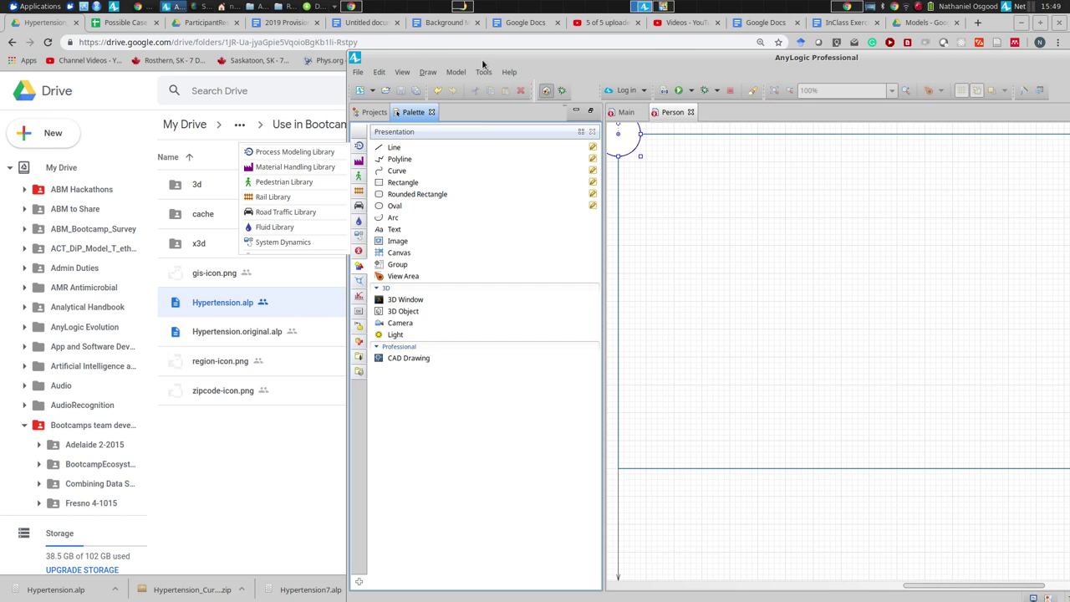
left_click(630, 152)
mouse_move(632, 154)
left_mouse_down()
mouse_move(622, 139)
mouse_move(632, 147)
left_mouse_up()
left_click_drag(662, 56, 641, 56)
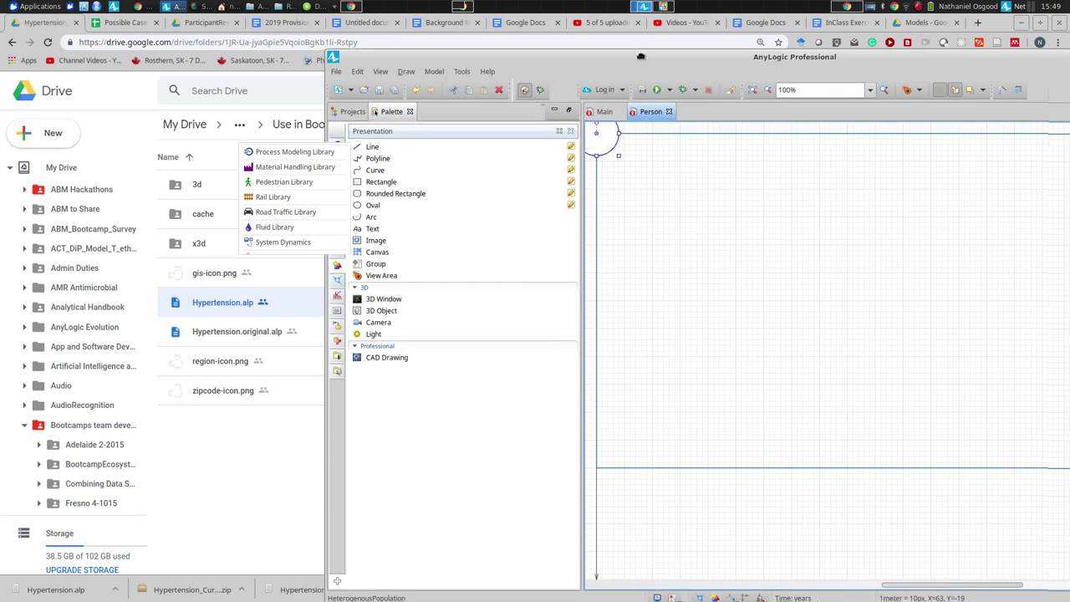
double_click(641, 56)
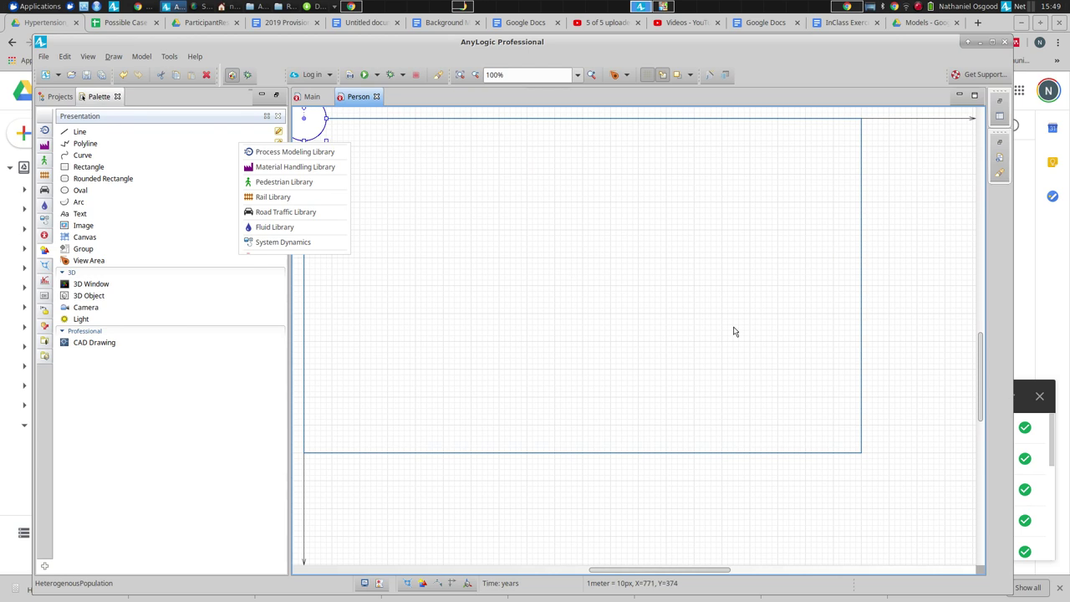
left_click(999, 102)
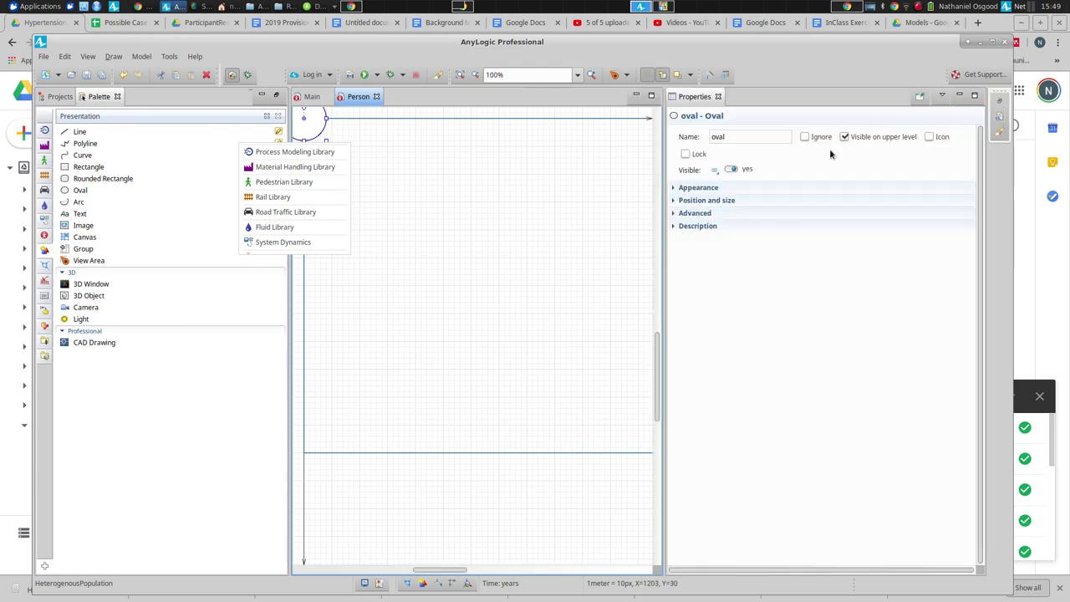
left_click(676, 189)
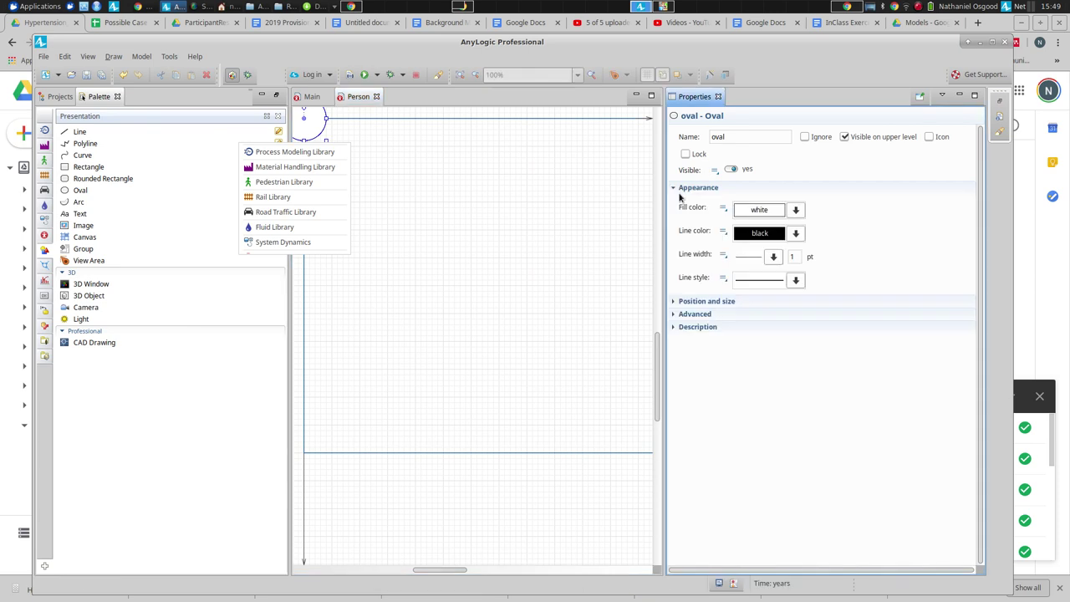
left_click(676, 189)
left_click(674, 201)
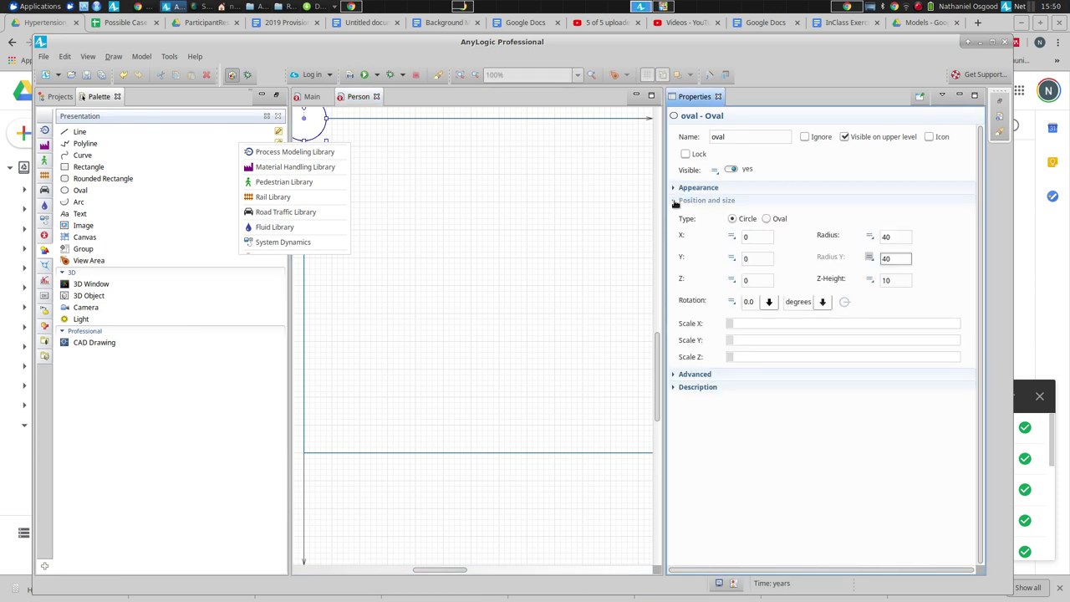
double_click(898, 238)
type("10")
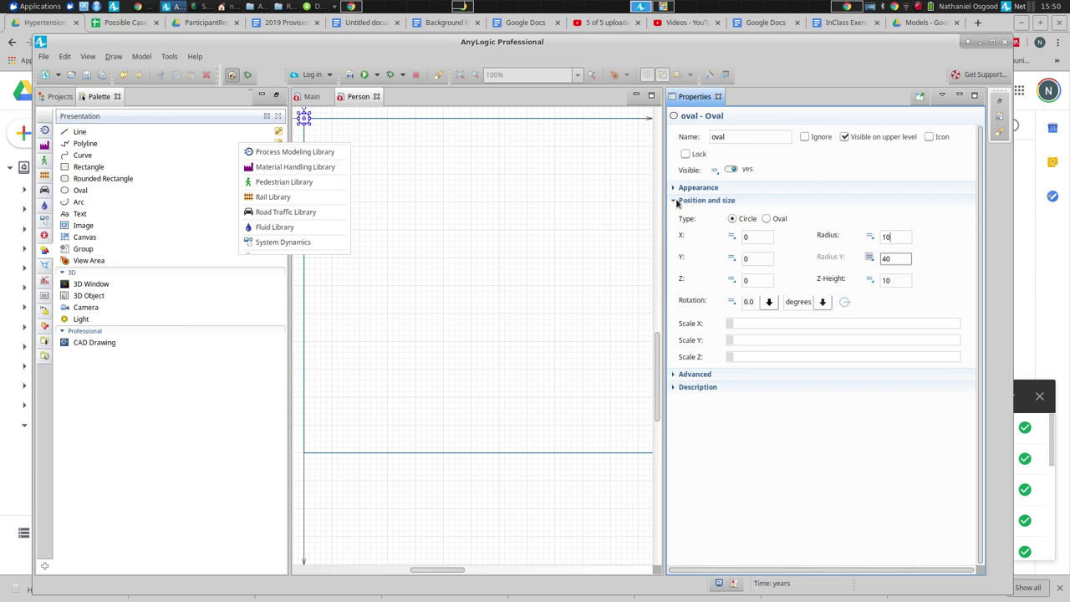
left_click(88, 56)
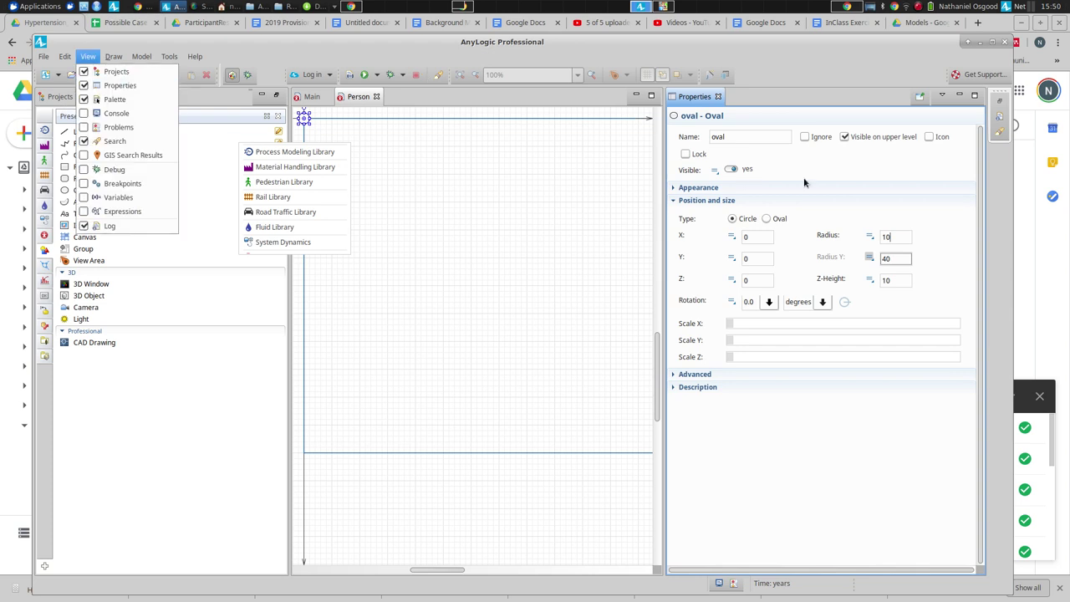
left_click(690, 190)
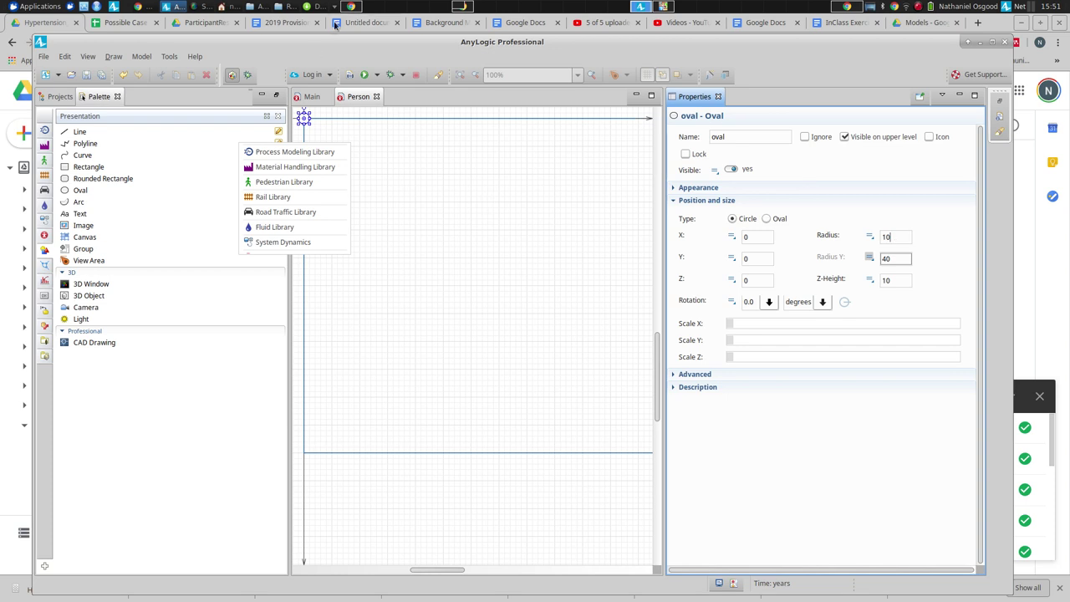
left_click_drag(339, 43, 359, 33)
- Place a Person agent in the Main diagram below the horizontal axis and name it population
left_click(73, 86)
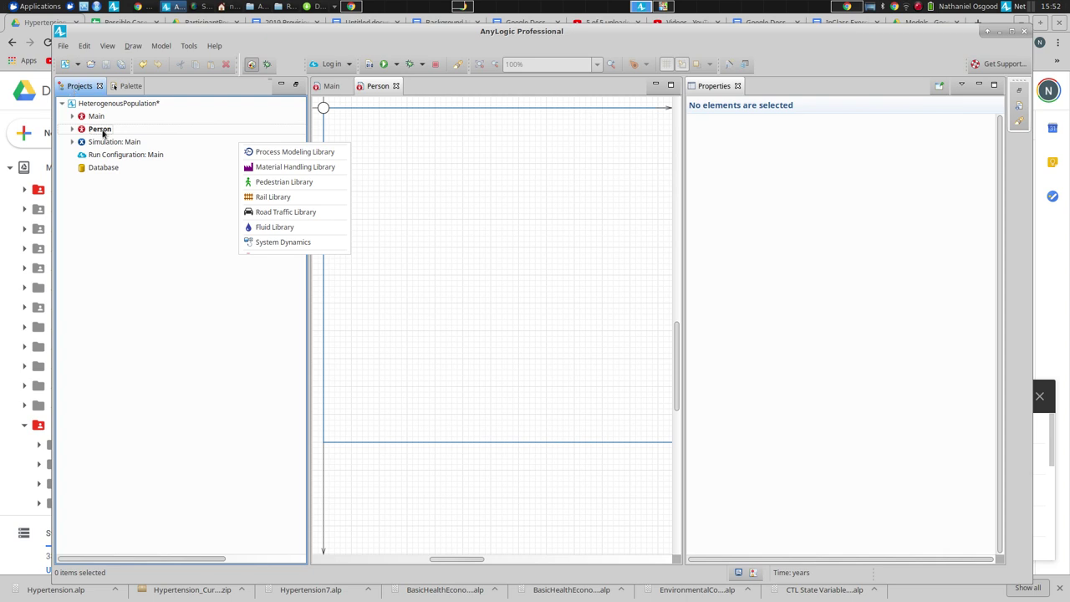
left_click(329, 87)
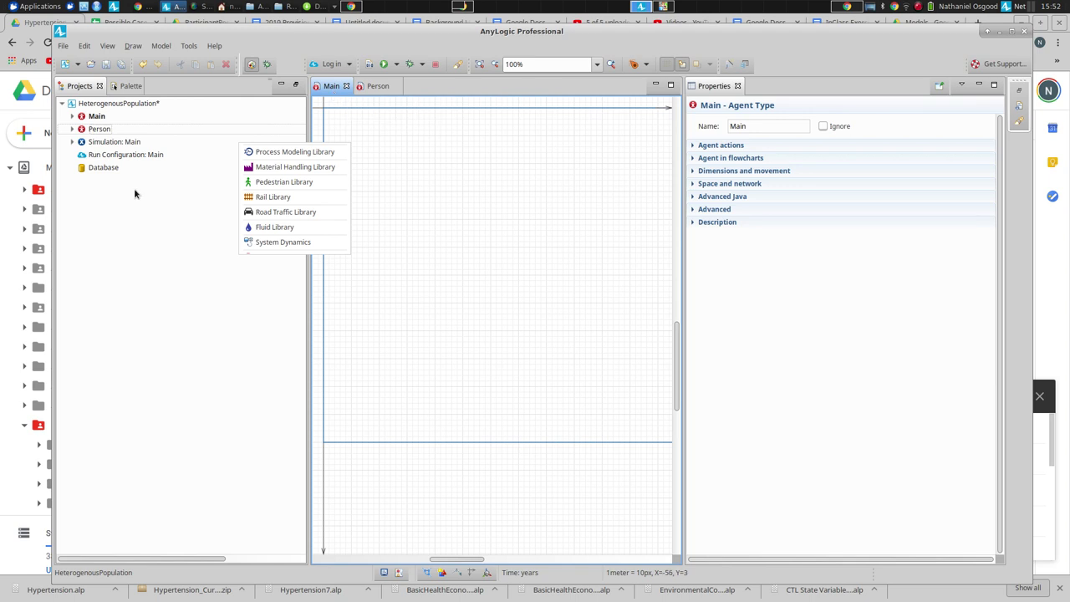
left_click(89, 131)
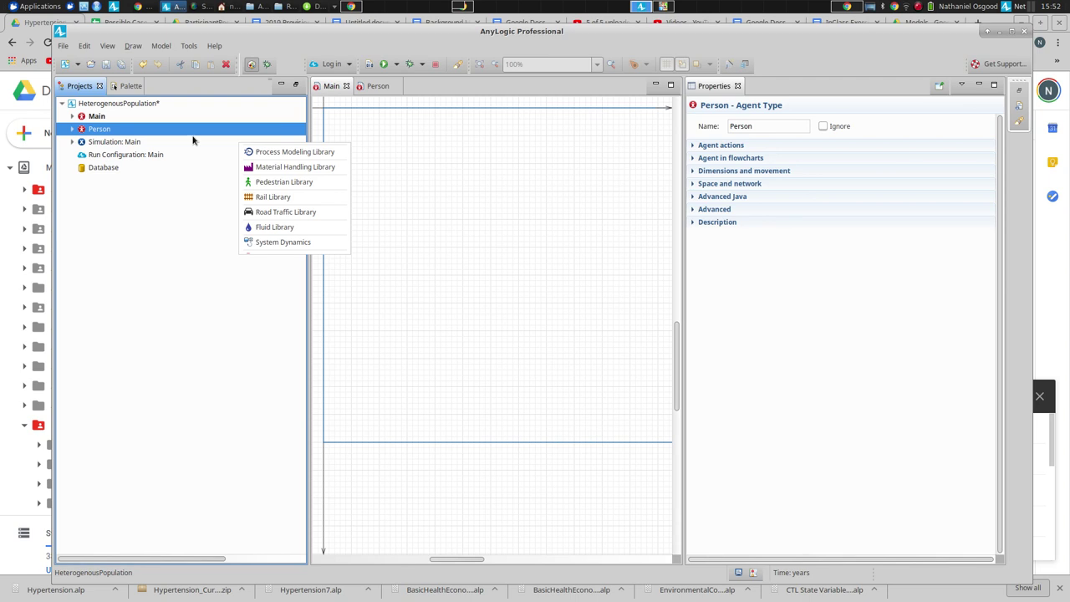
left_click_drag(86, 132, 381, 147)
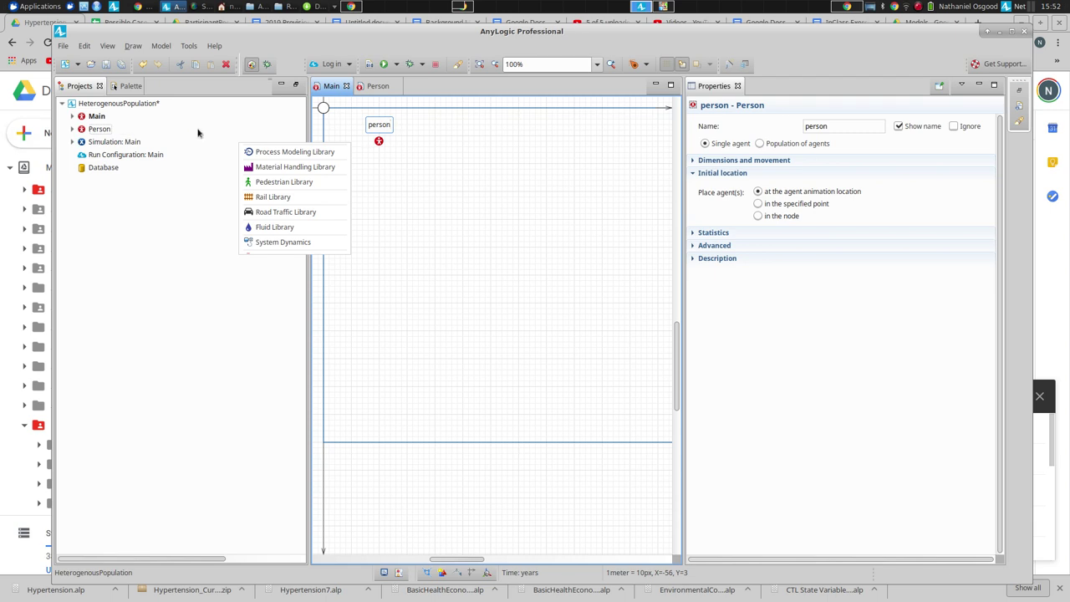
double_click(385, 132)
type("population")
key("Return")
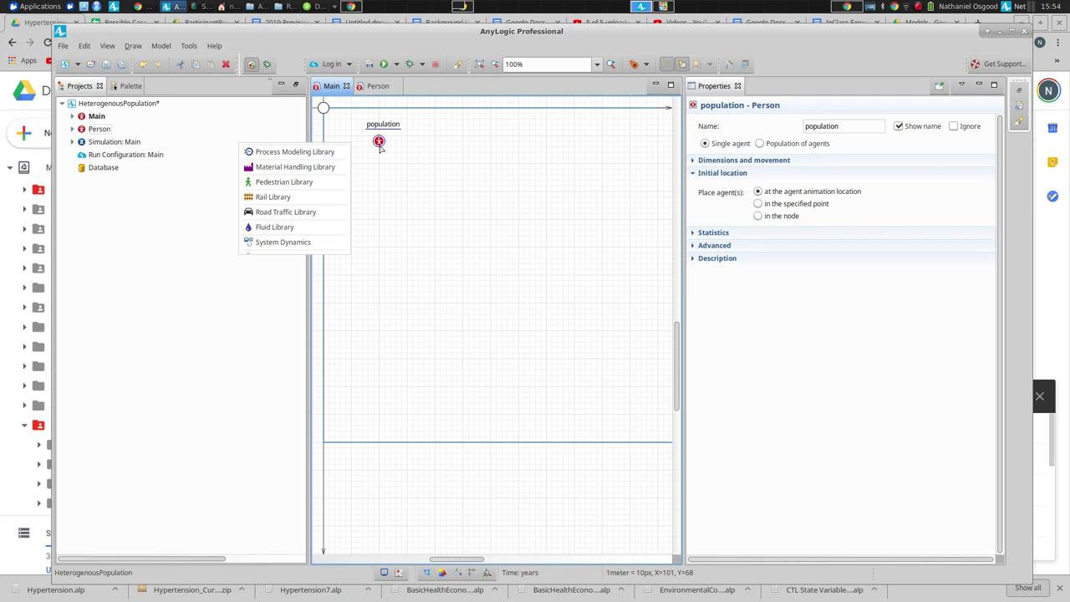
- Change the population element from a single agent to a population of agents and save the model
left_click(760, 146)
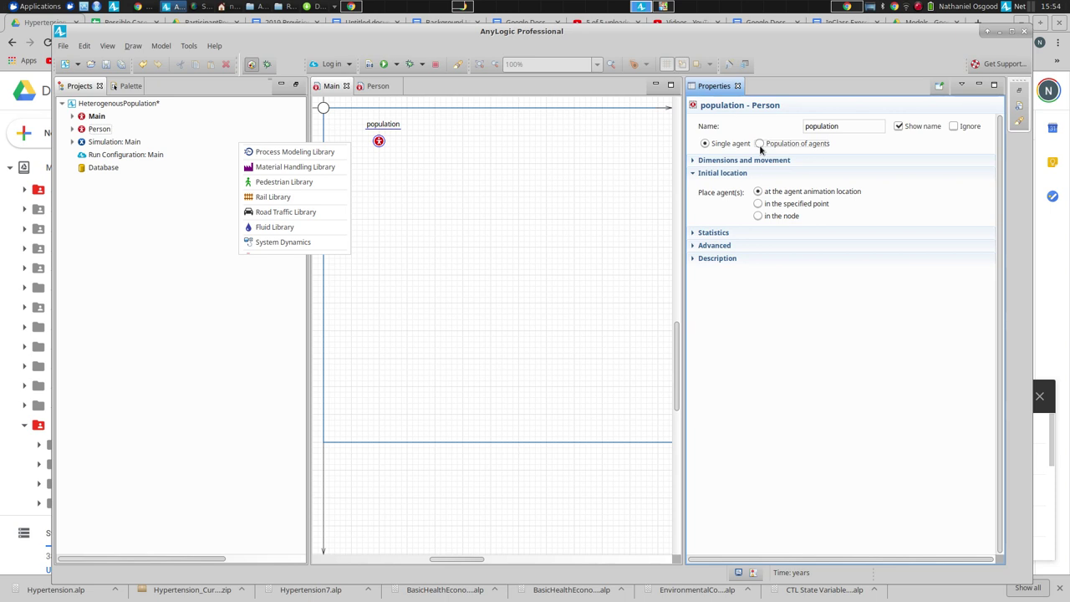
left_click(760, 147)
left_click(733, 146)
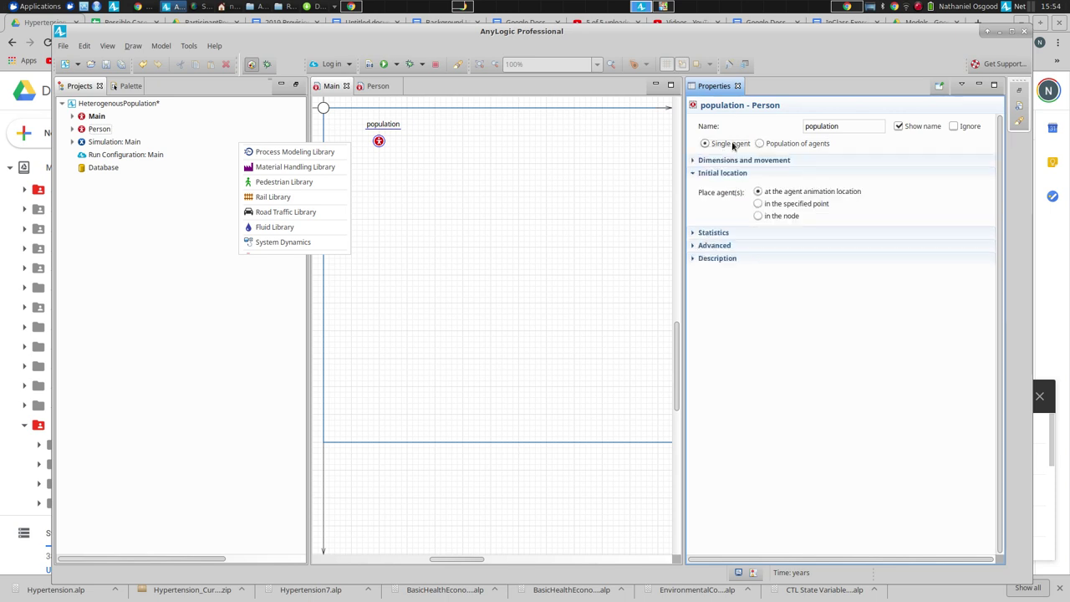
left_click(759, 144)
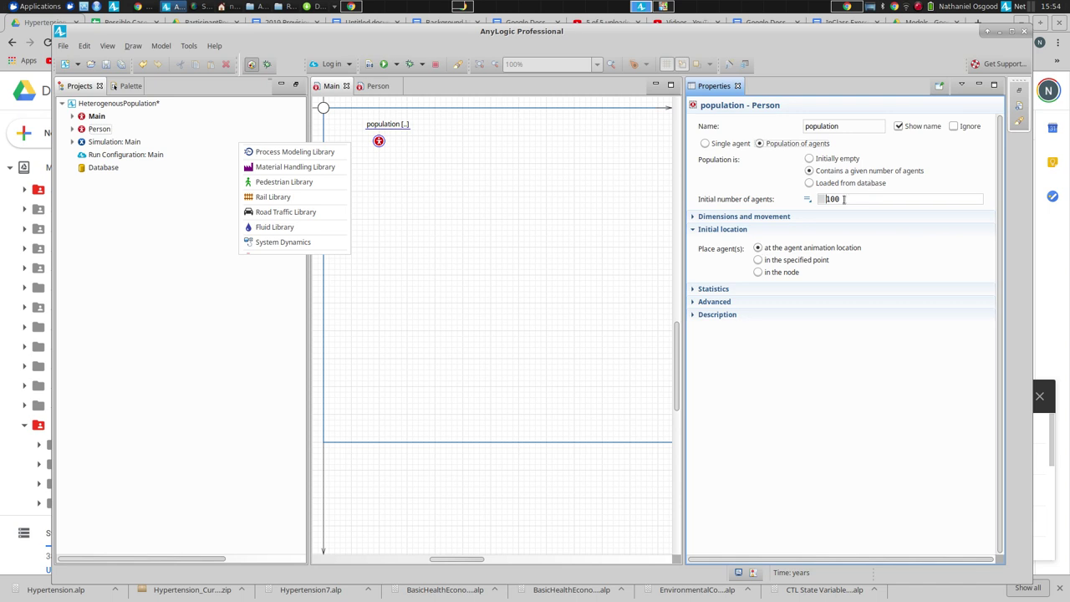
key("ctrl+s")
- Run the Simulation experiment of the HeterogenousPopulation model and start the simulation
left_click(95, 144)
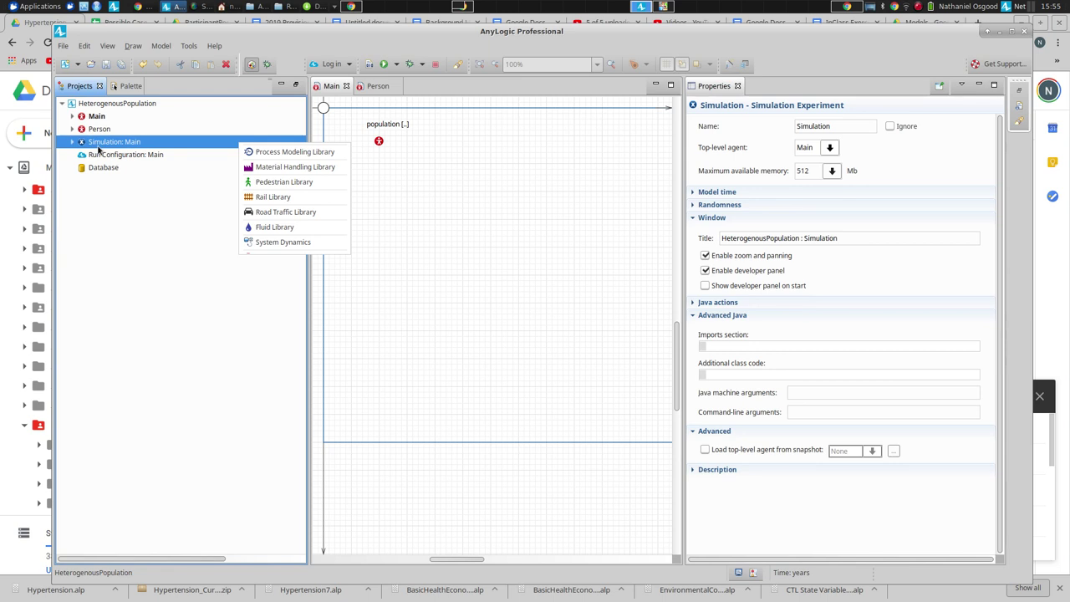
right_click(95, 145)
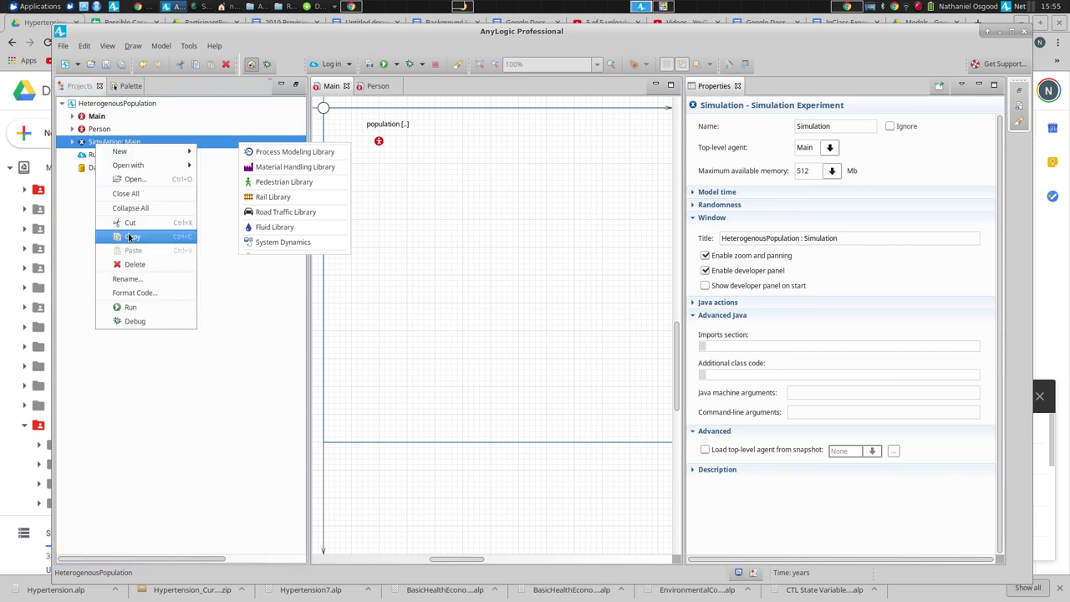
left_click(141, 308)
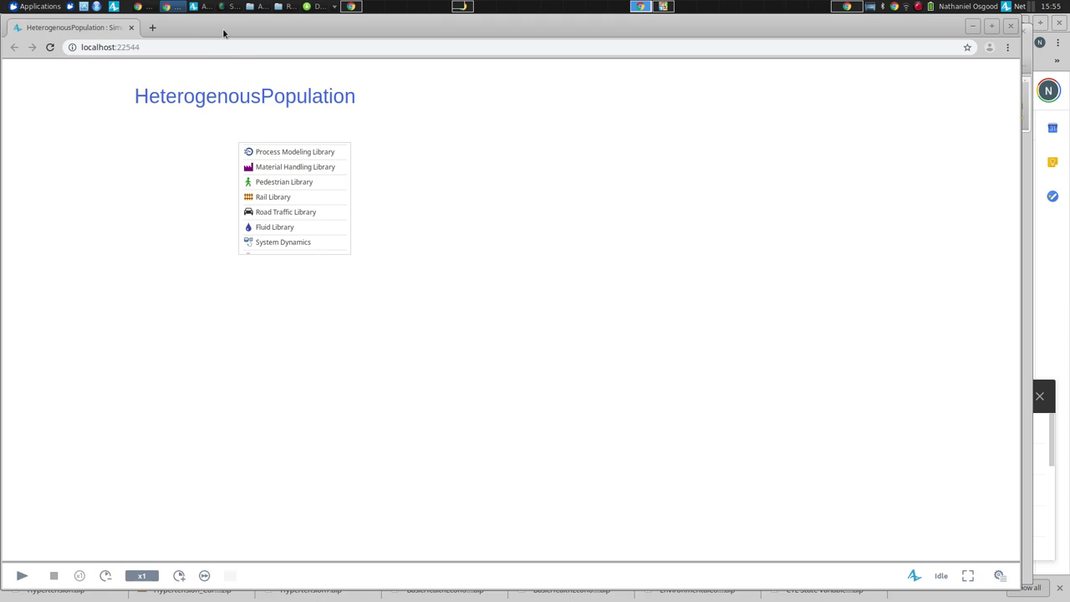
left_click_drag(196, 34, 270, 1)
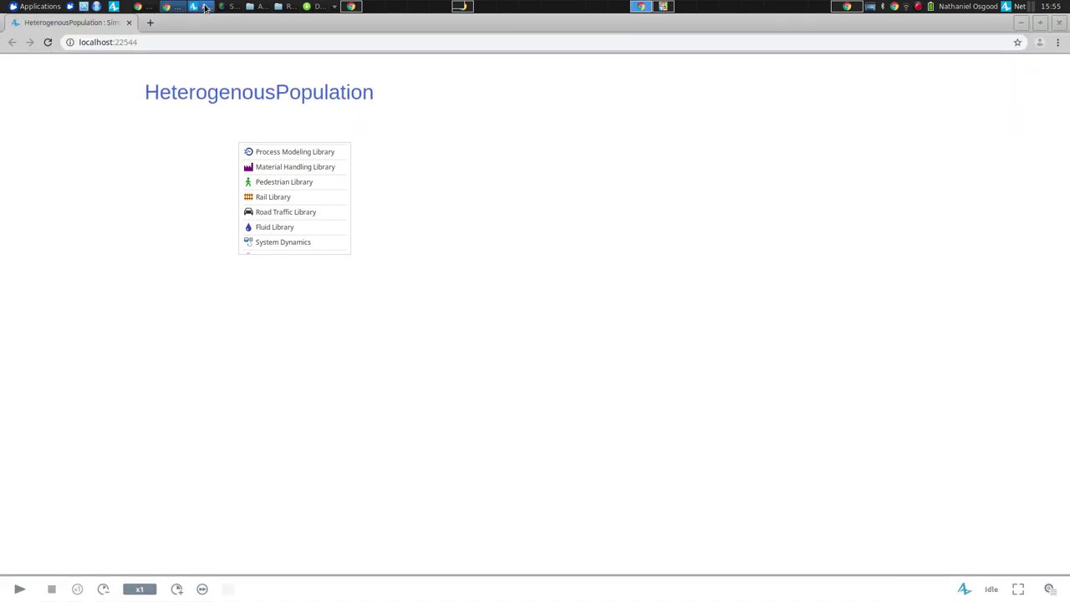
left_click(20, 588)
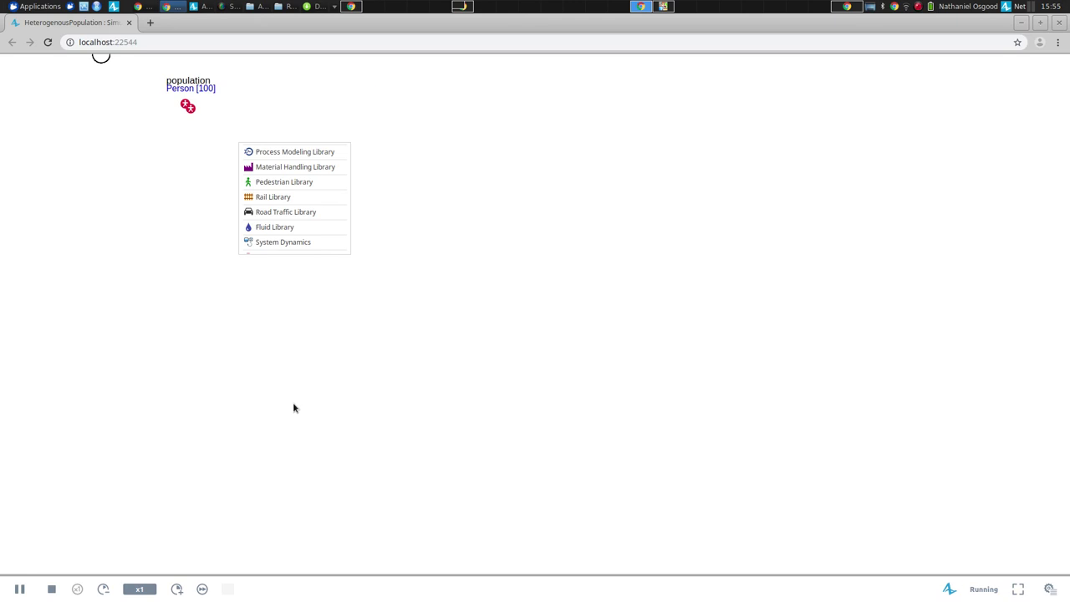
- Inspect the list of agents in the population of the running model and close the run window
left_click_drag(150, 162, 152, 218)
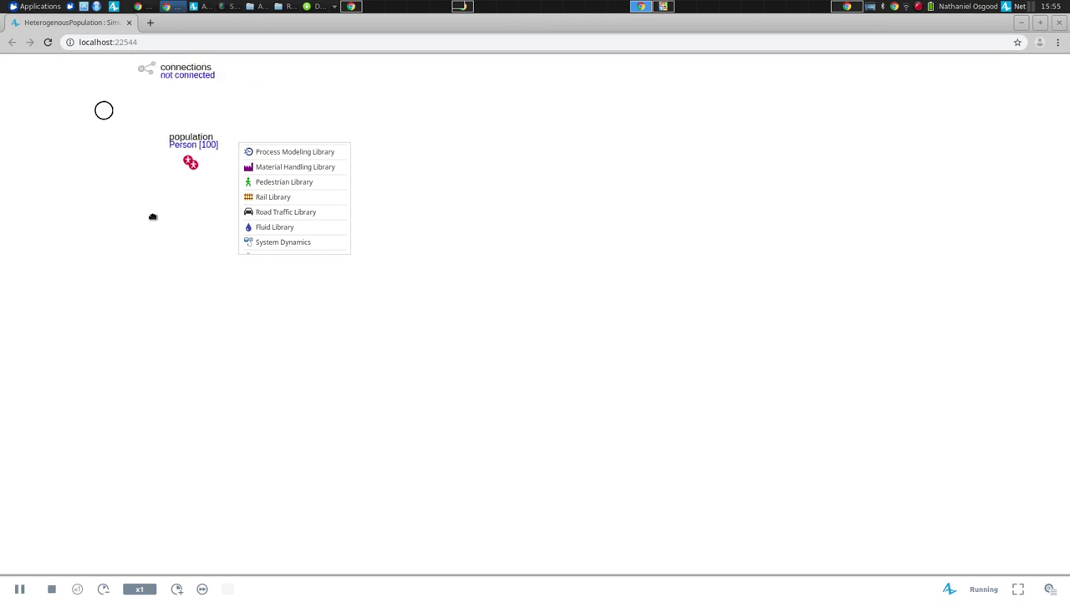
left_click(192, 169)
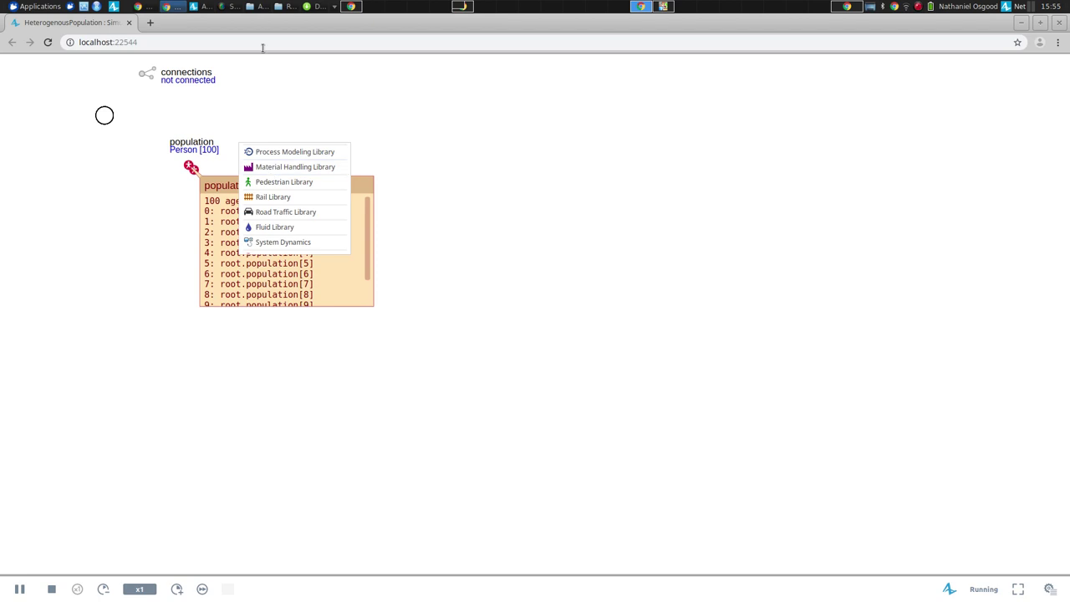
left_click_drag(282, 29, 651, 55)
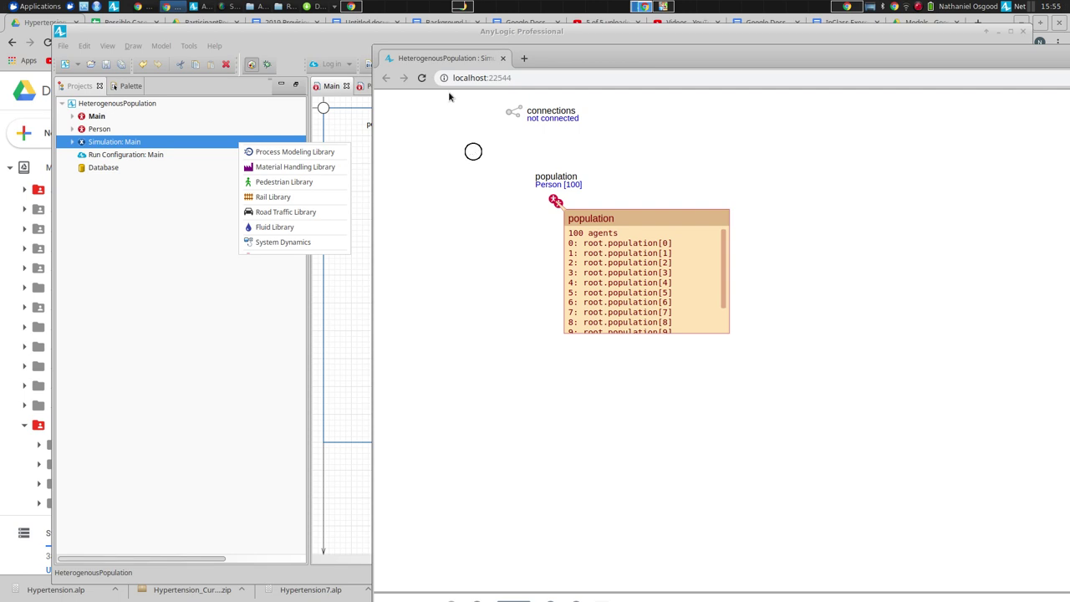
left_click_drag(585, 52, 173, 94)
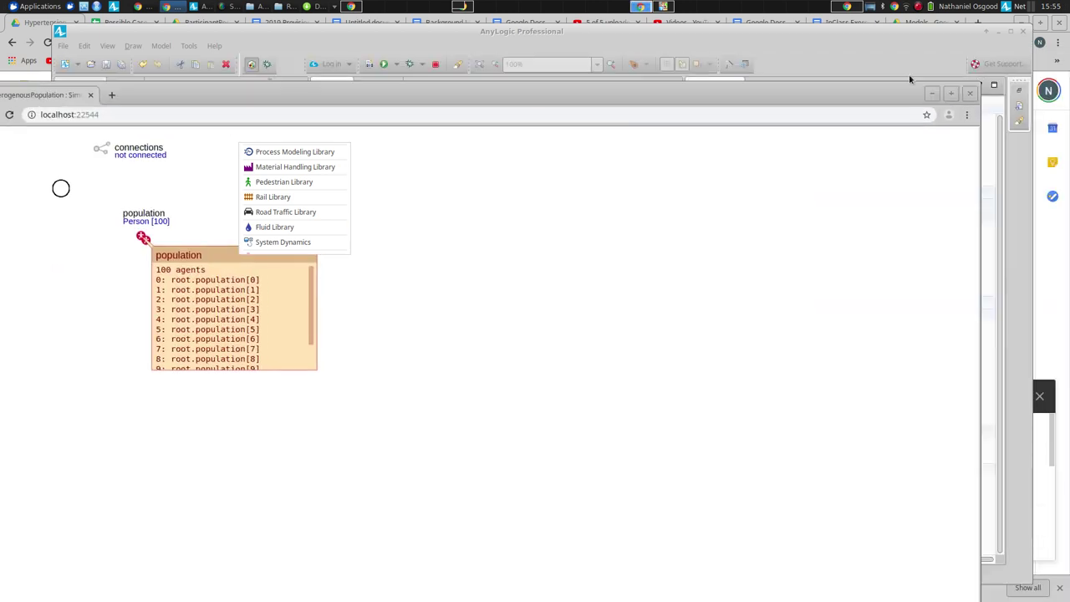
left_click(965, 94)
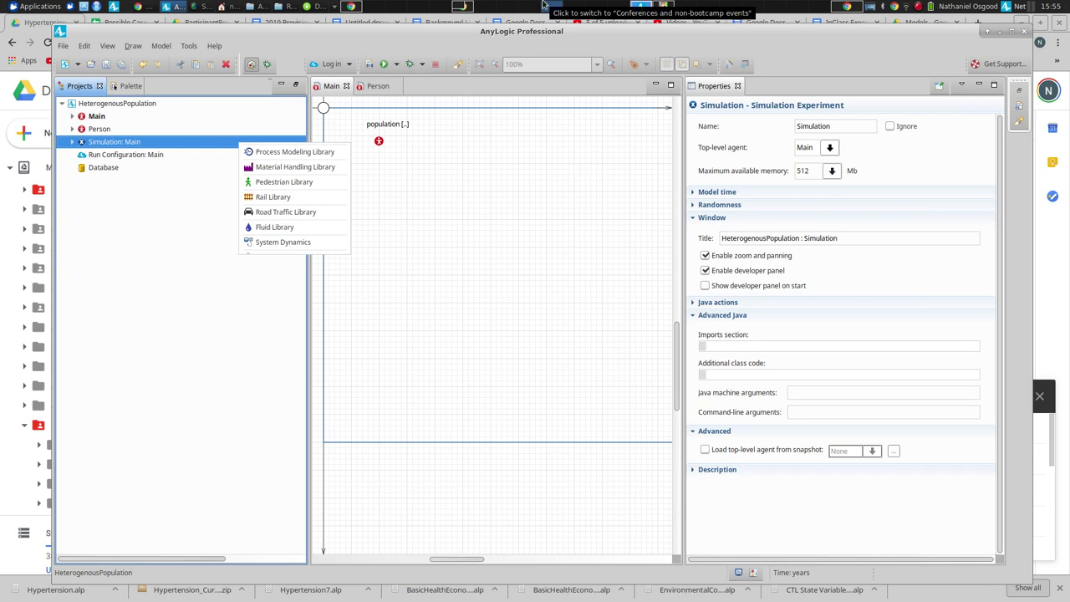
- Set the layout type of the Main agent type's space and network settings to Random
left_click(379, 141)
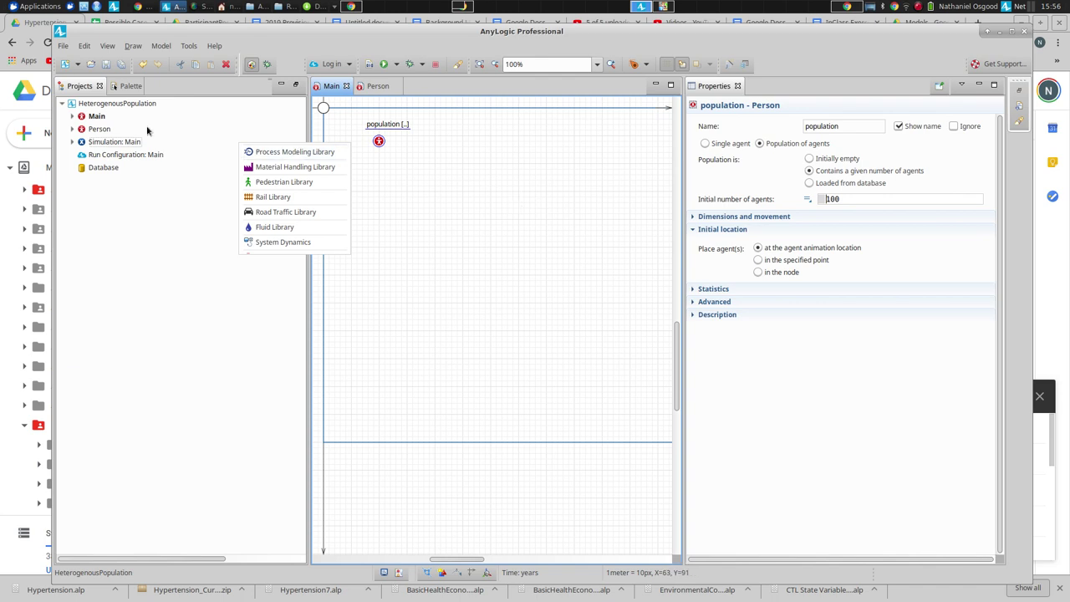
left_click(96, 118)
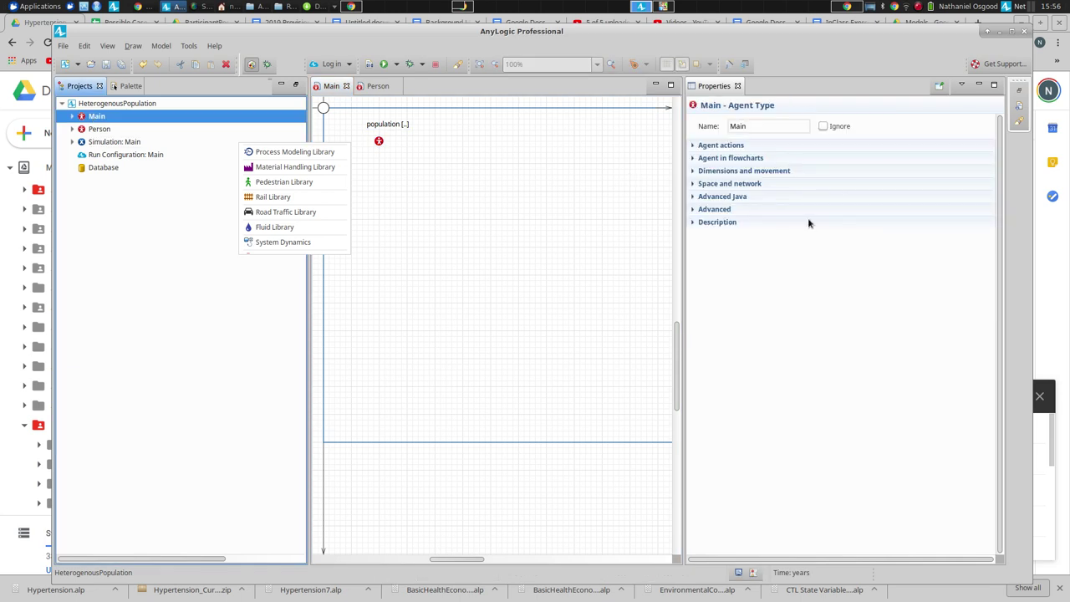
left_click(703, 184)
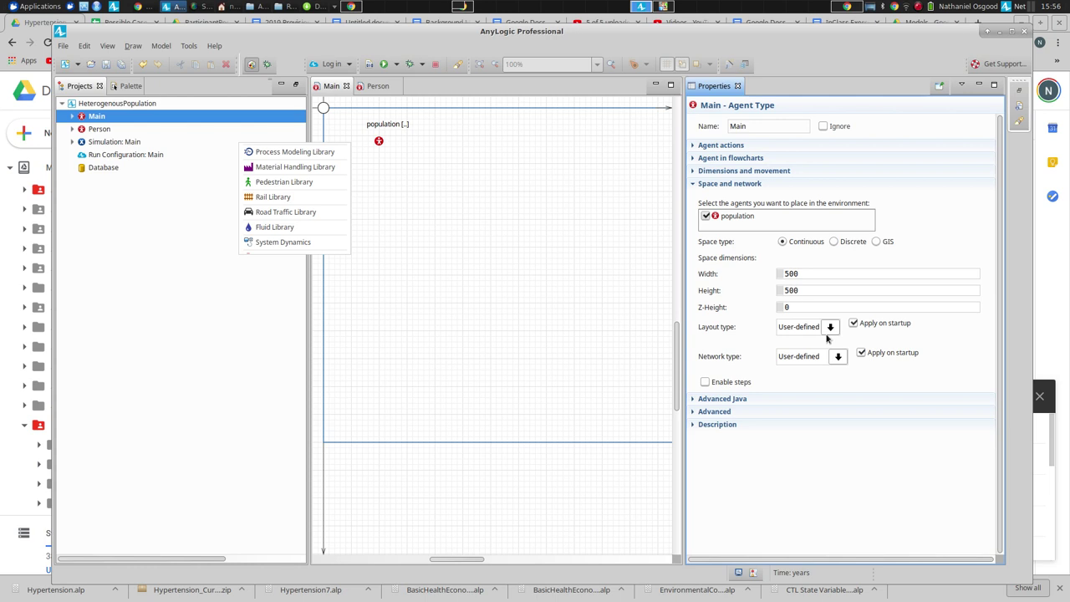
left_click(95, 118)
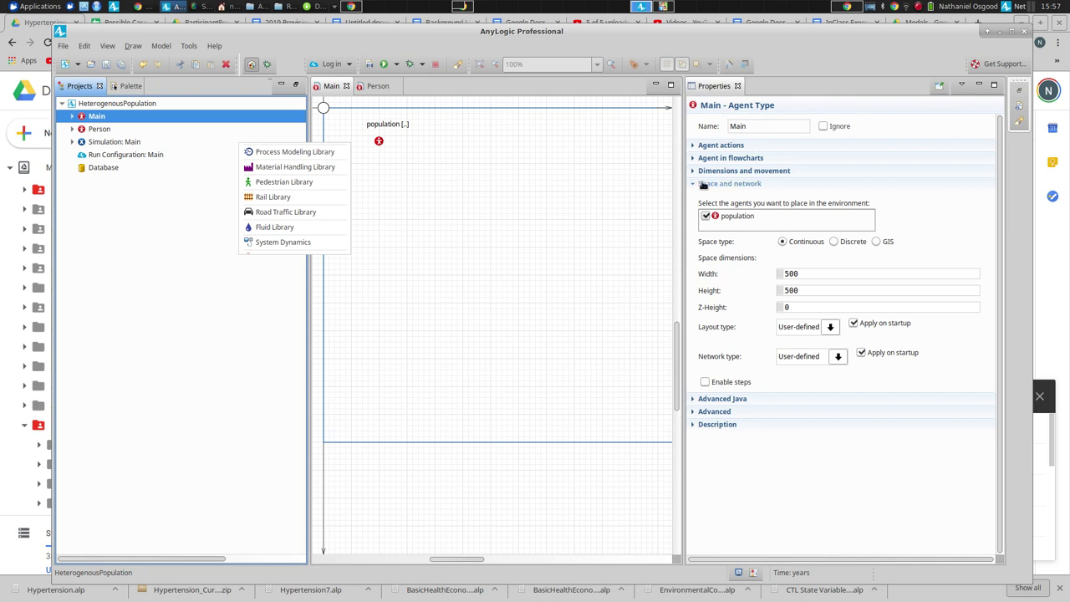
left_click(830, 327)
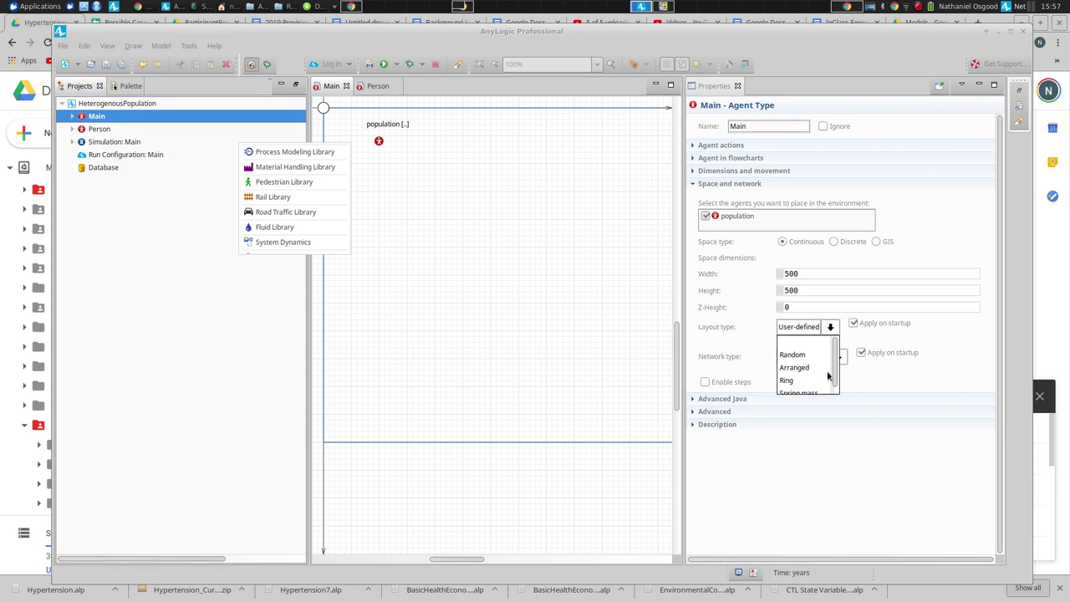
scroll(836, 387, "down", 1)
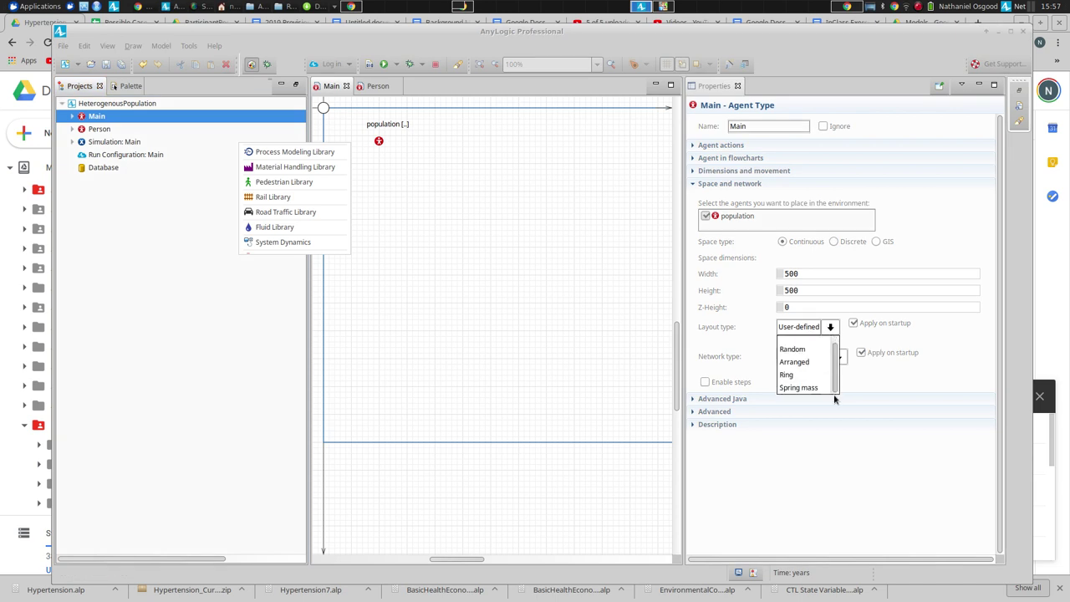
left_click(805, 351)
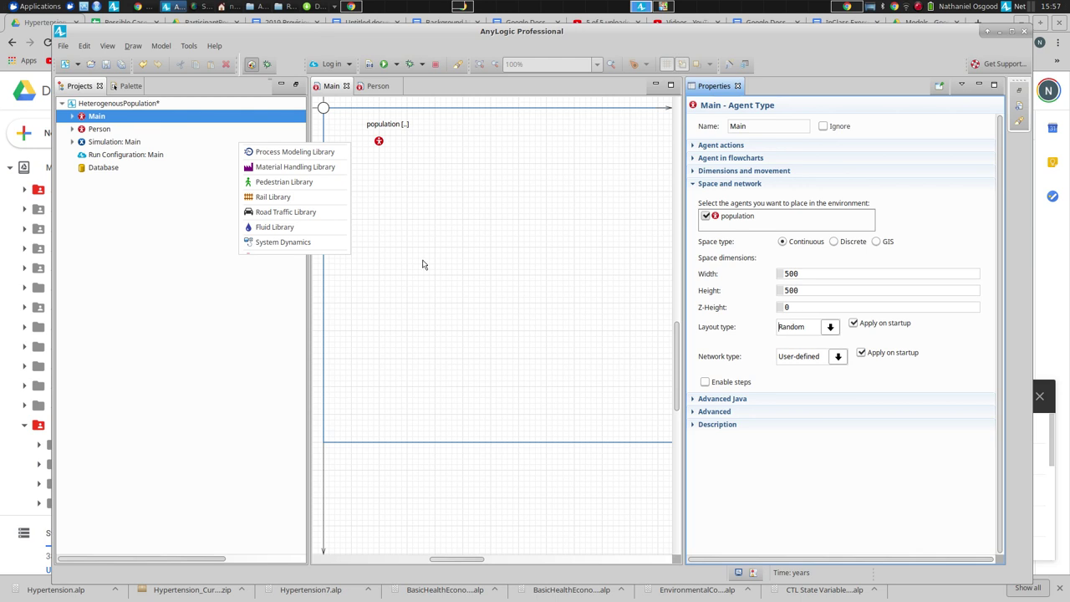
- Run the Simulation experiment with the random layout, start it, and return to the model editor
left_click(102, 142)
right_click(104, 142)
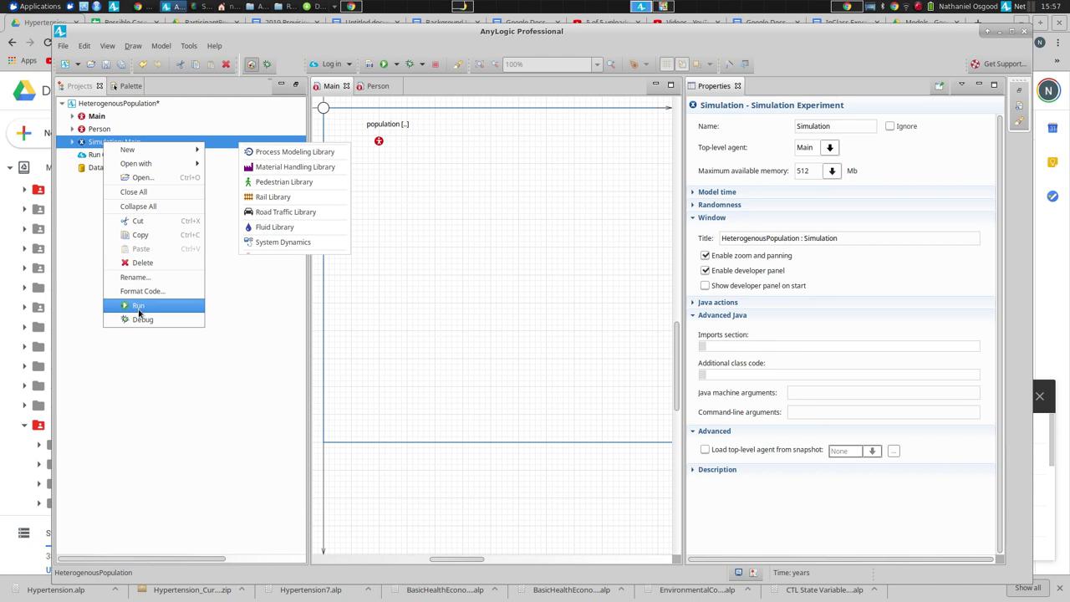
left_click(139, 304)
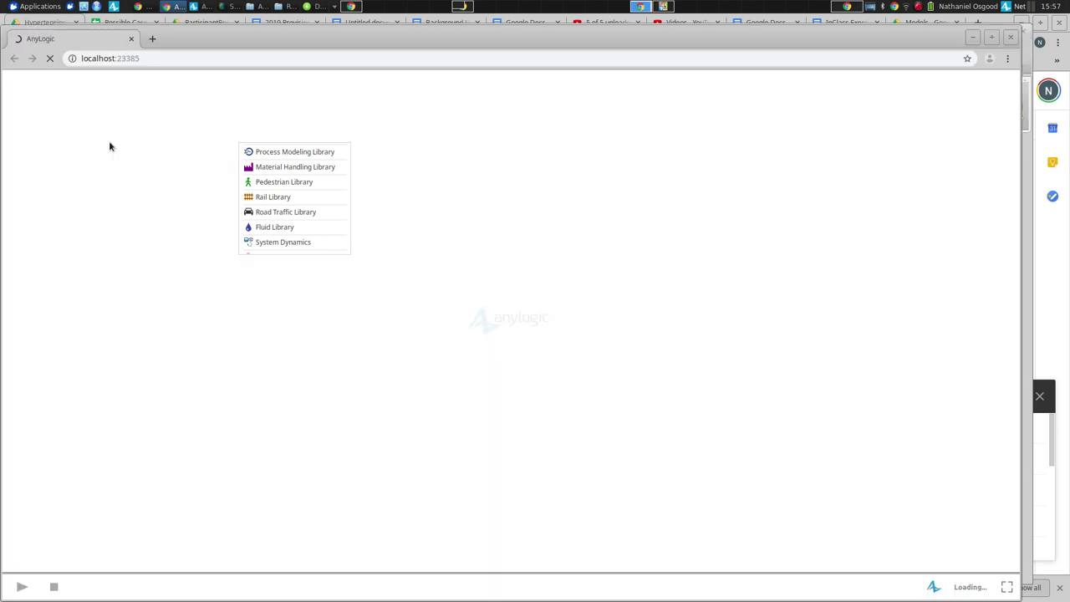
left_click(20, 587)
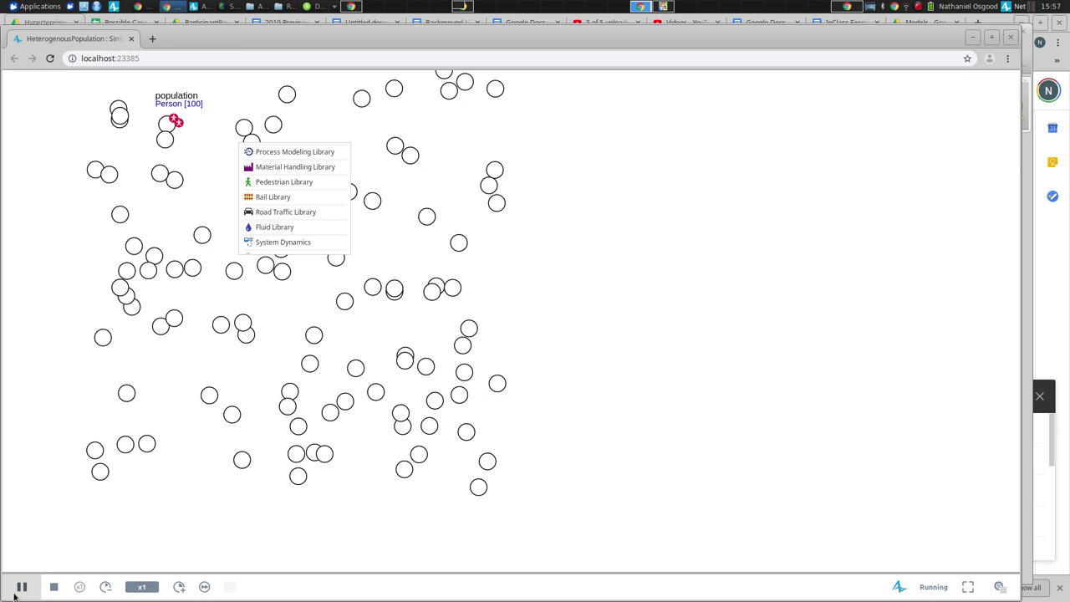
key("alt+Tab")
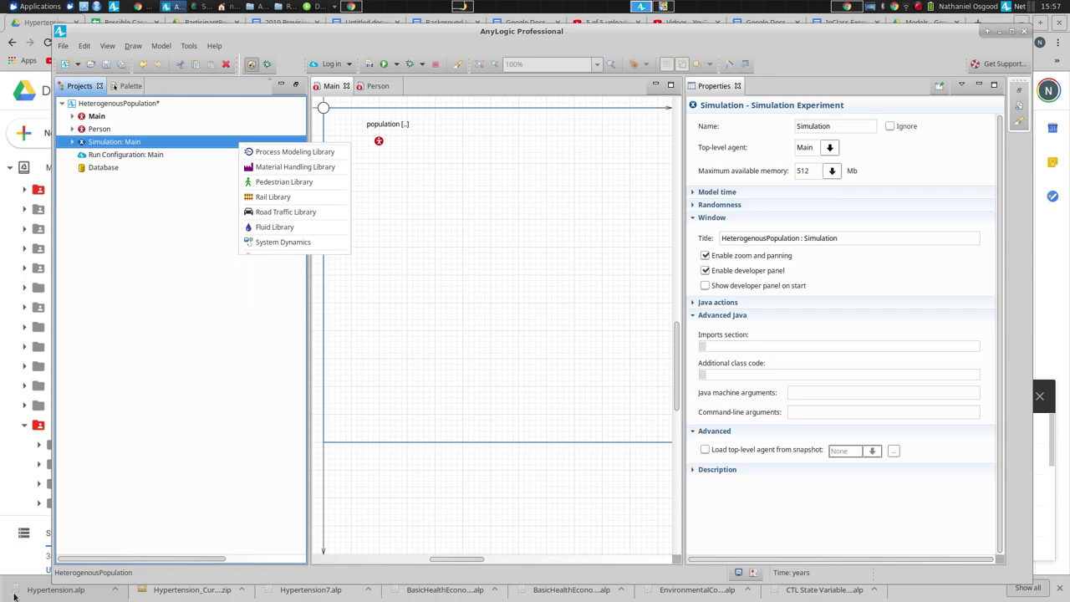
- Review the properties of the population element and the space and network settings of Main
left_click(379, 142)
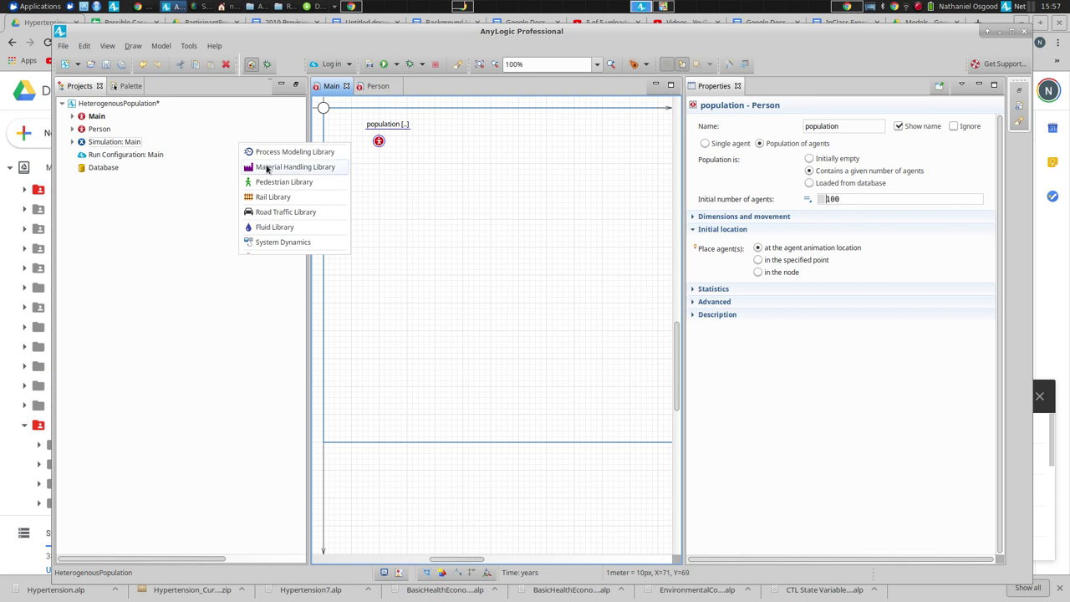
left_click(94, 117)
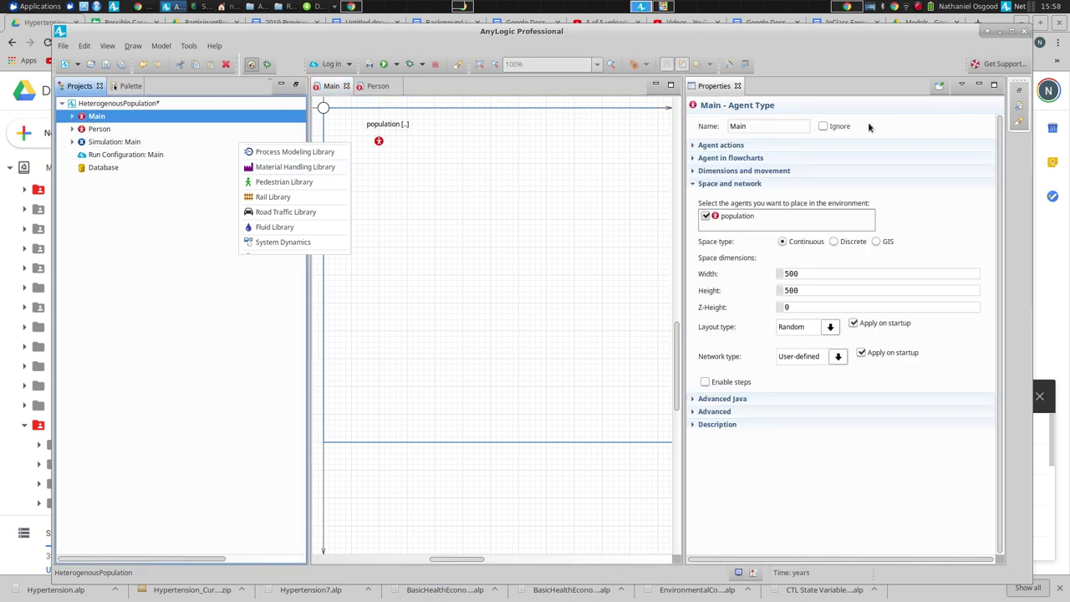
left_click(694, 185)
left_click(694, 189)
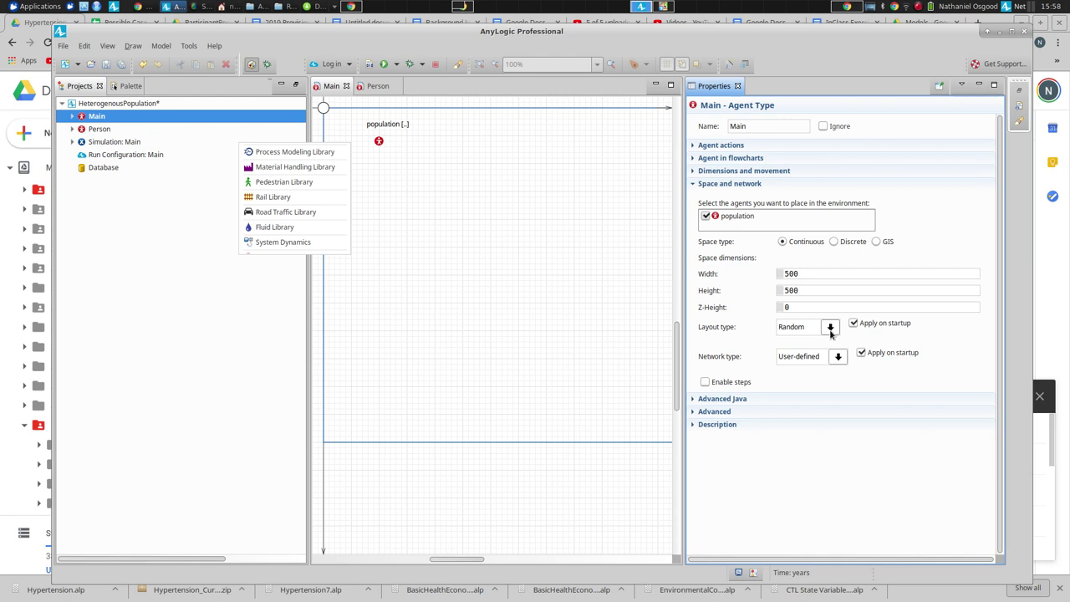
- Rerun the Simulation experiment, inspect the population's agent list, and close the run window
right_click(109, 145)
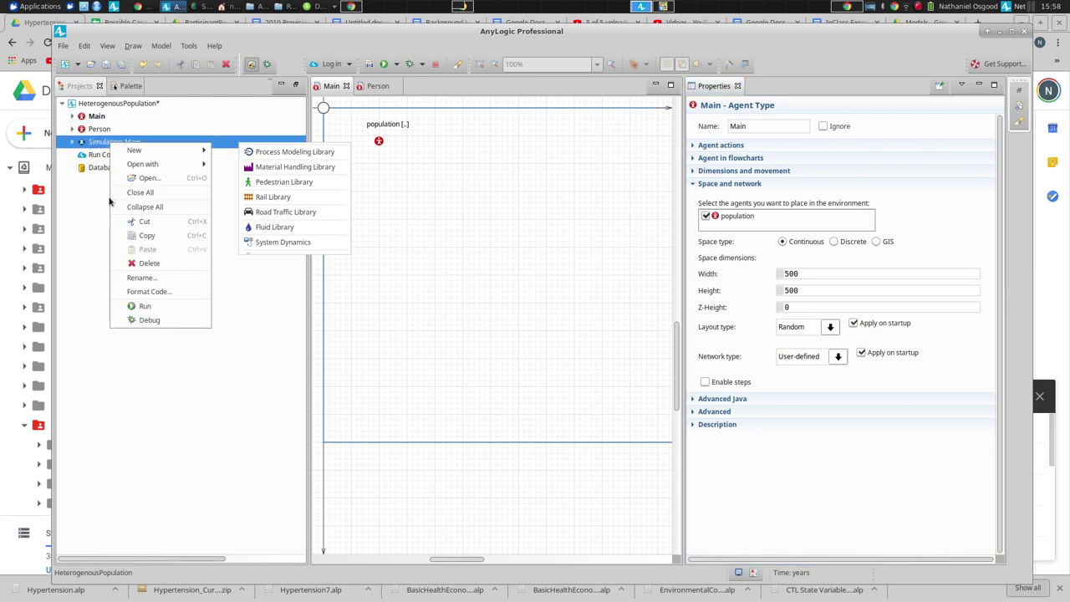
left_click(143, 306)
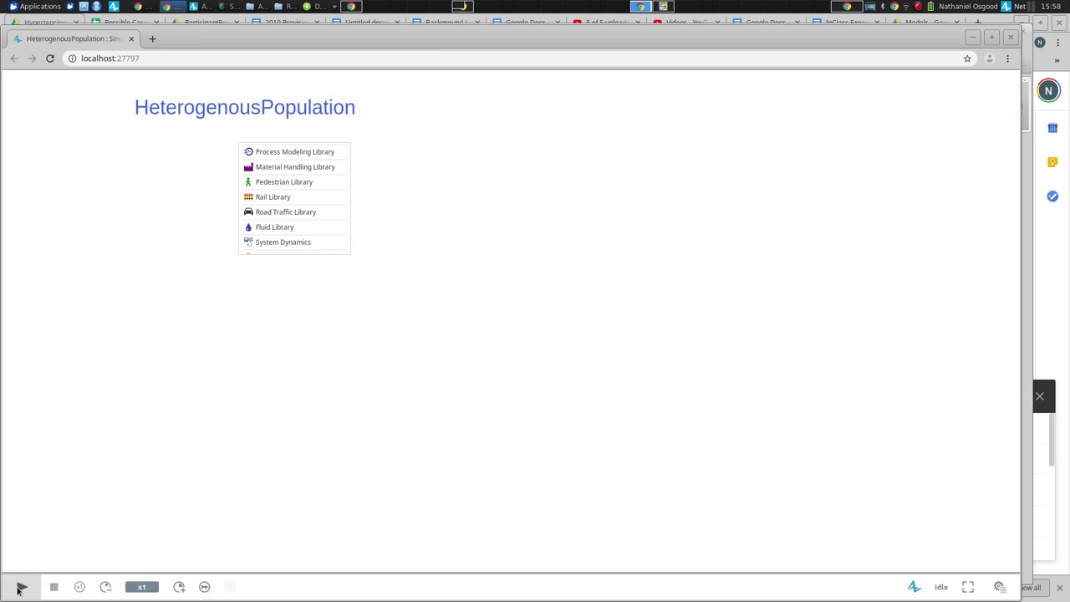
left_click(21, 588)
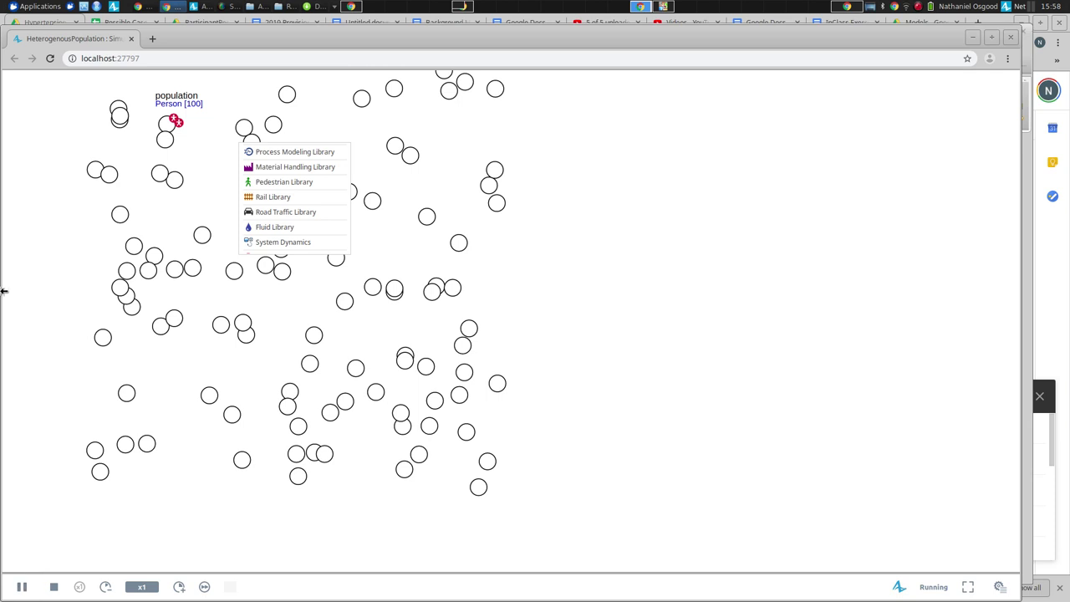
left_click(176, 120)
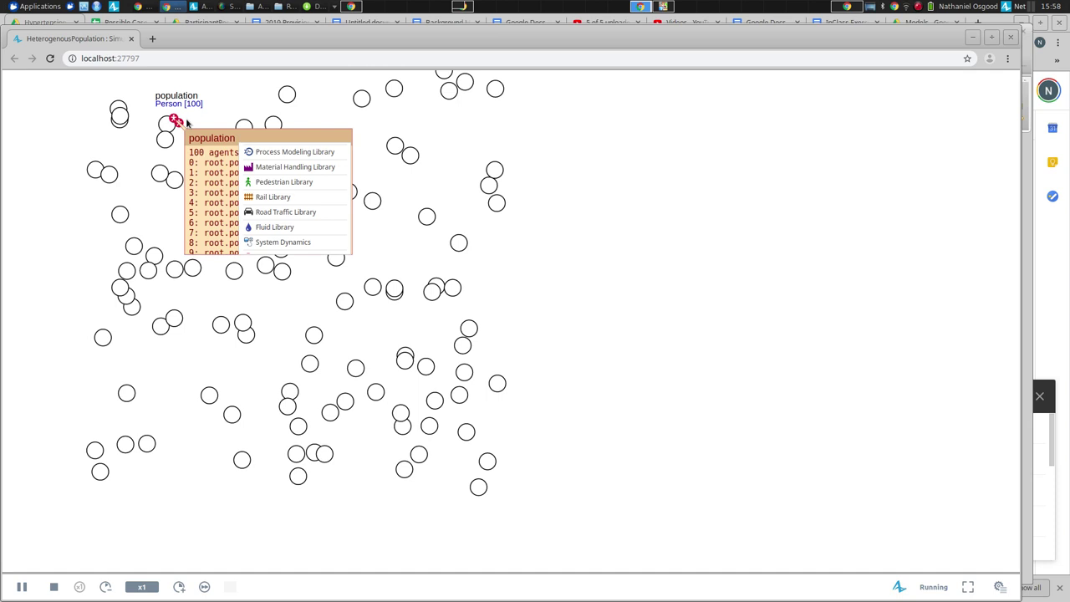
mouse_move(198, 131)
left_mouse_down()
mouse_move(215, 138)
mouse_move(191, 194)
mouse_move(161, 138)
mouse_move(241, 92)
mouse_move(180, 121)
mouse_move(217, 128)
left_mouse_up()
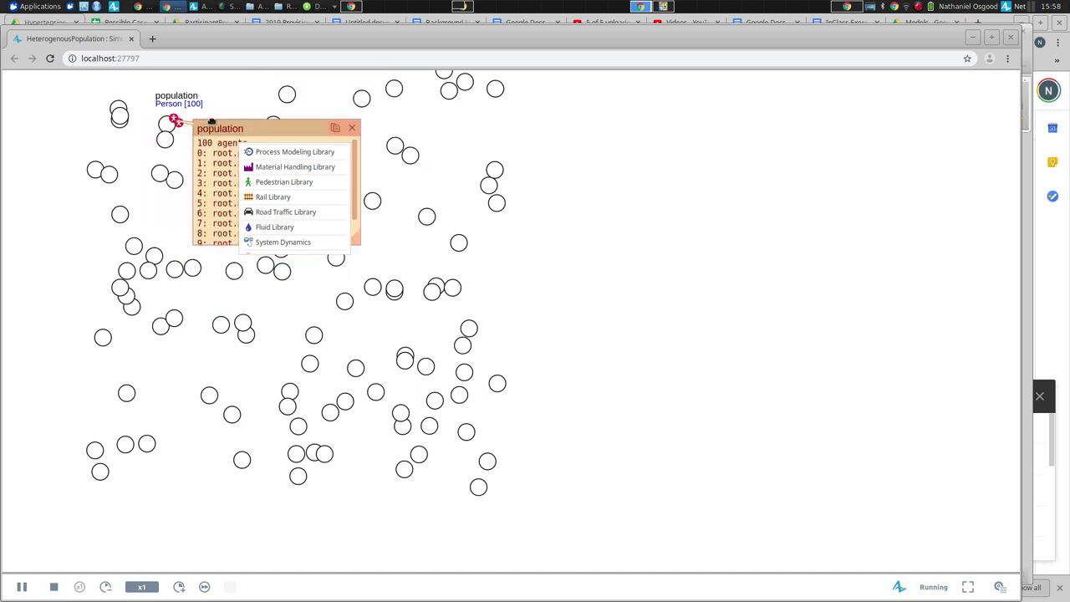
left_click(1011, 37)
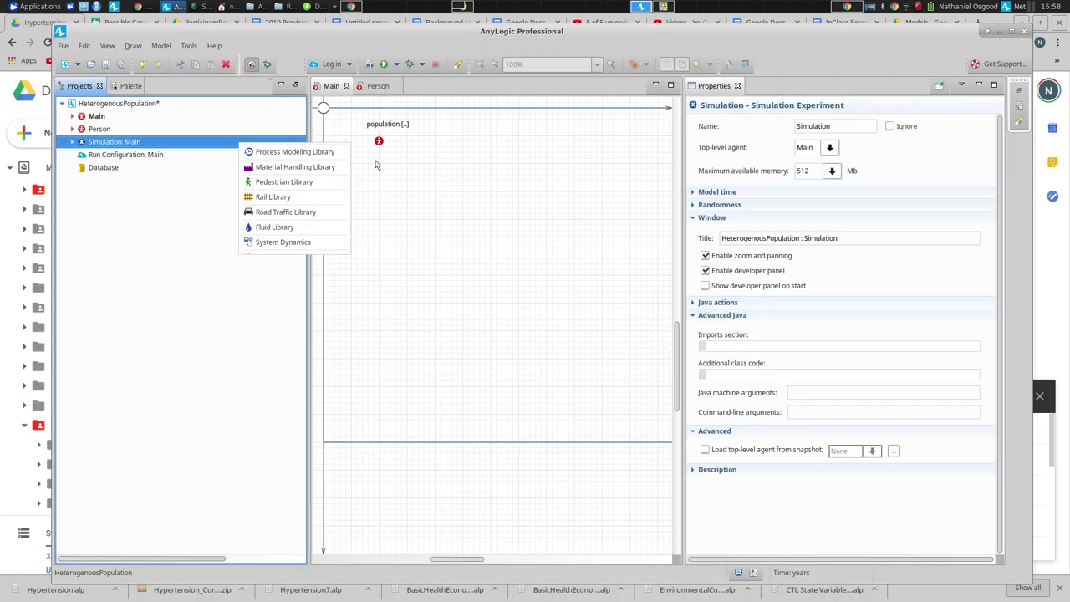
- Check the population element's properties in Main, then start another Simulation run and show the population's agents
left_click(379, 153)
mouse_move(379, 141)
left_mouse_down()
mouse_move(379, 159)
mouse_move(379, 141)
left_mouse_up()
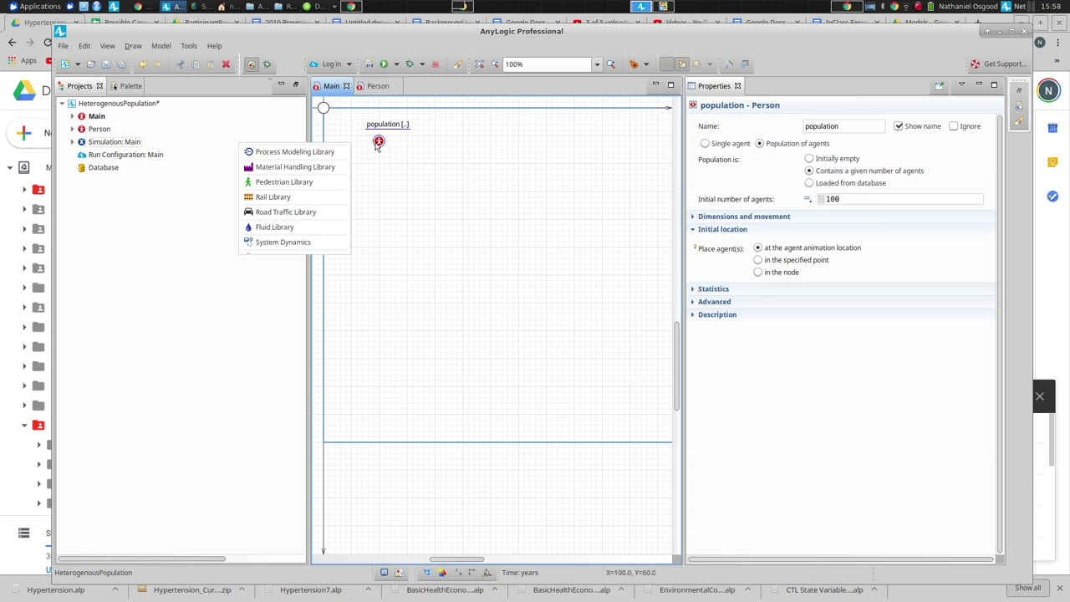
left_click(105, 141)
right_click(119, 146)
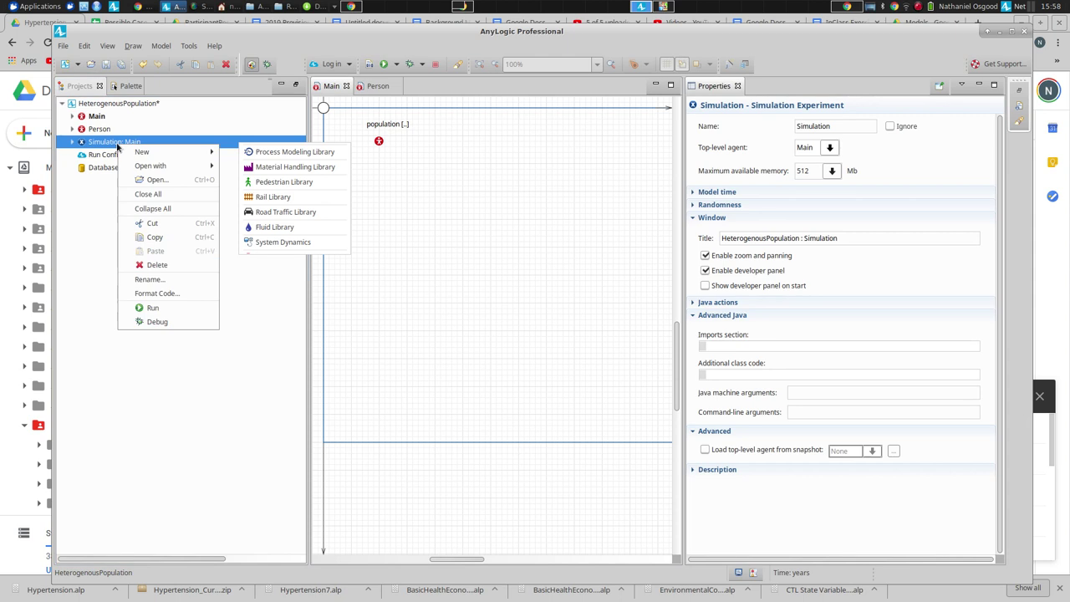
left_click(148, 308)
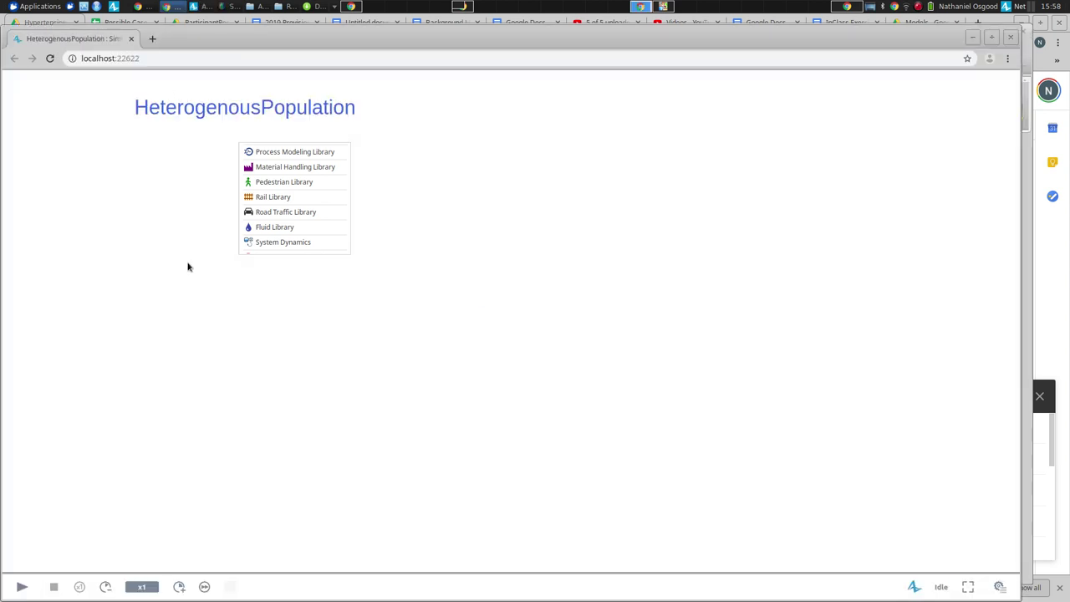
left_click(21, 586)
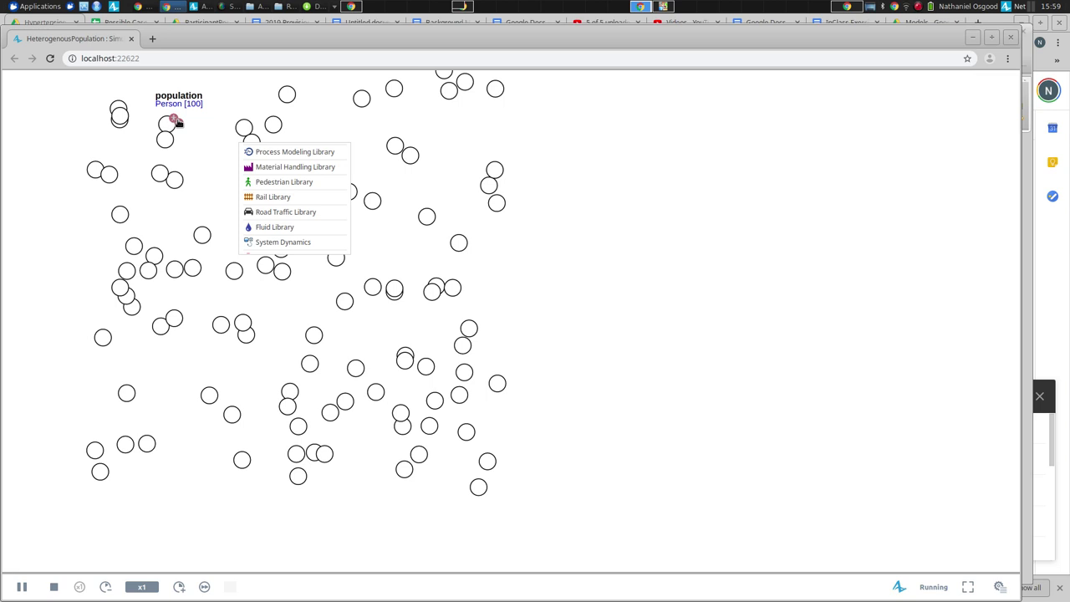
left_click(175, 121)
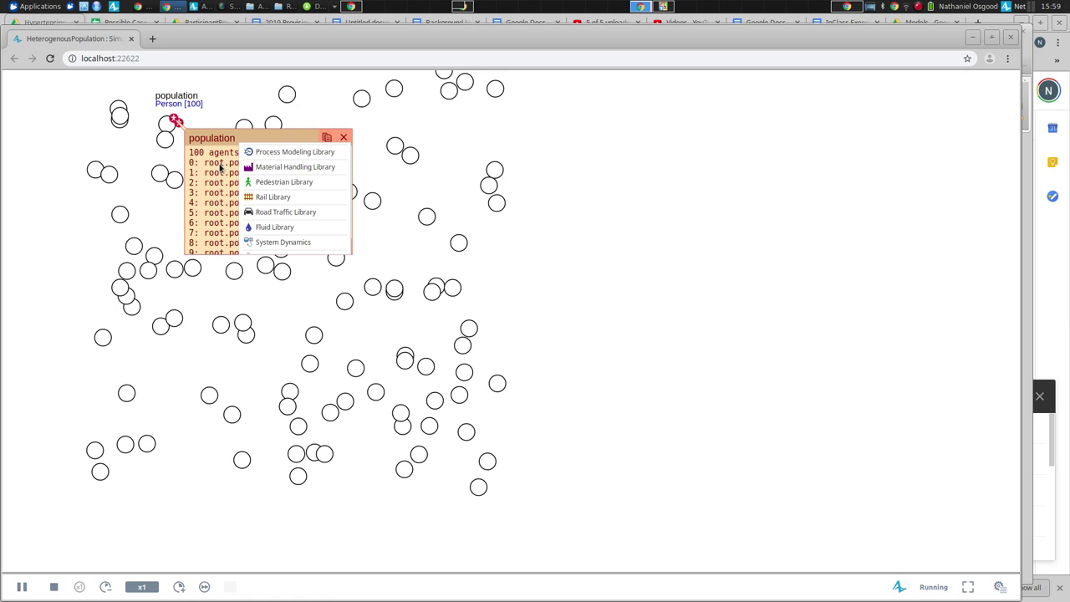
- Move the population's agent list clear of the agents in the running simulation and return to the model editor
left_click_drag(236, 138, 533, 123)
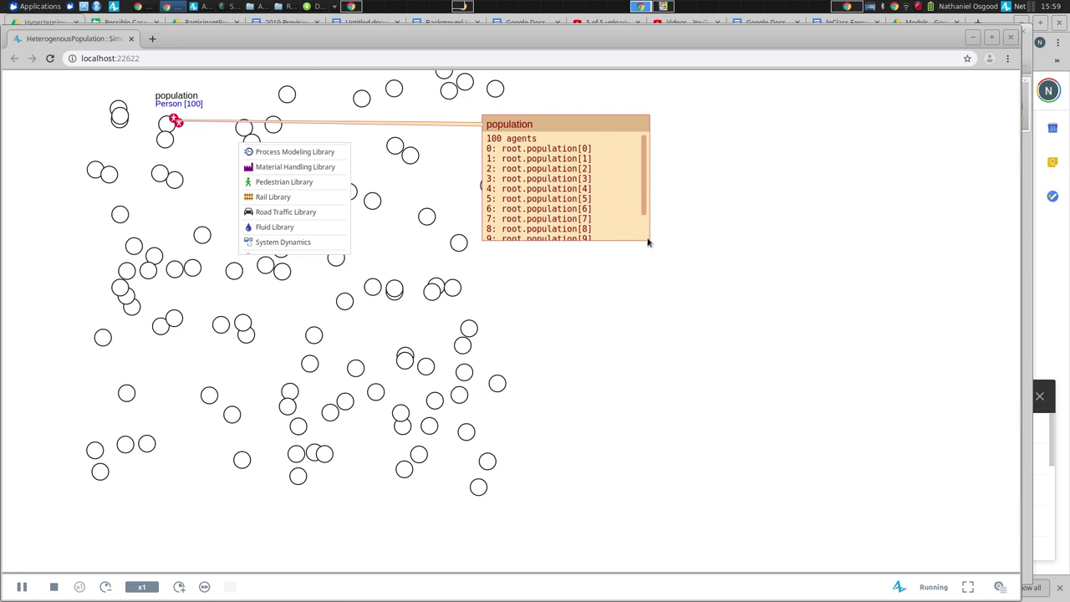
mouse_move(631, 231)
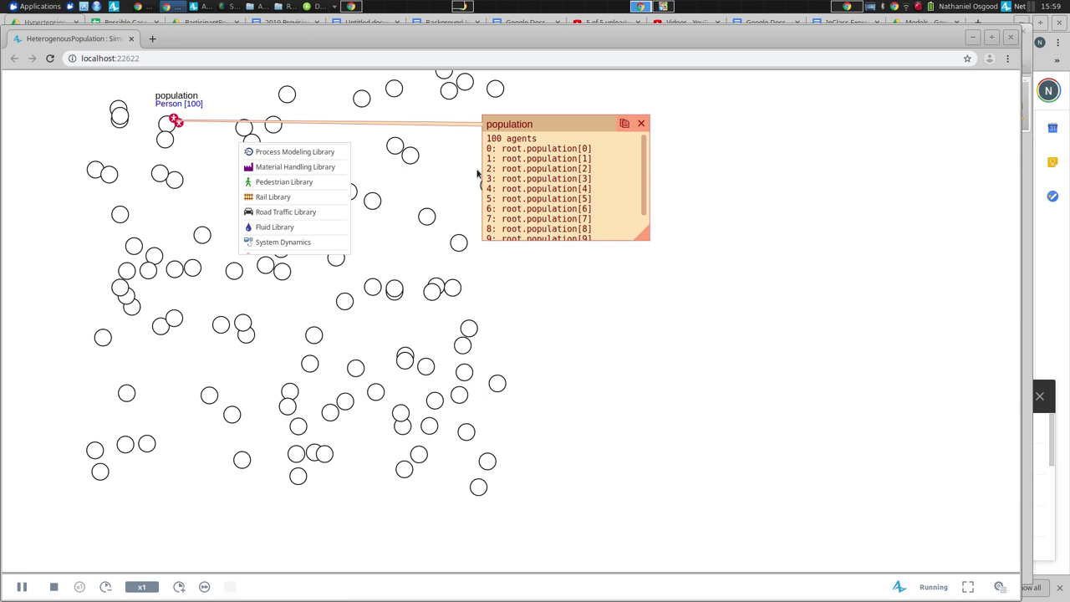
key("alt+Tab")
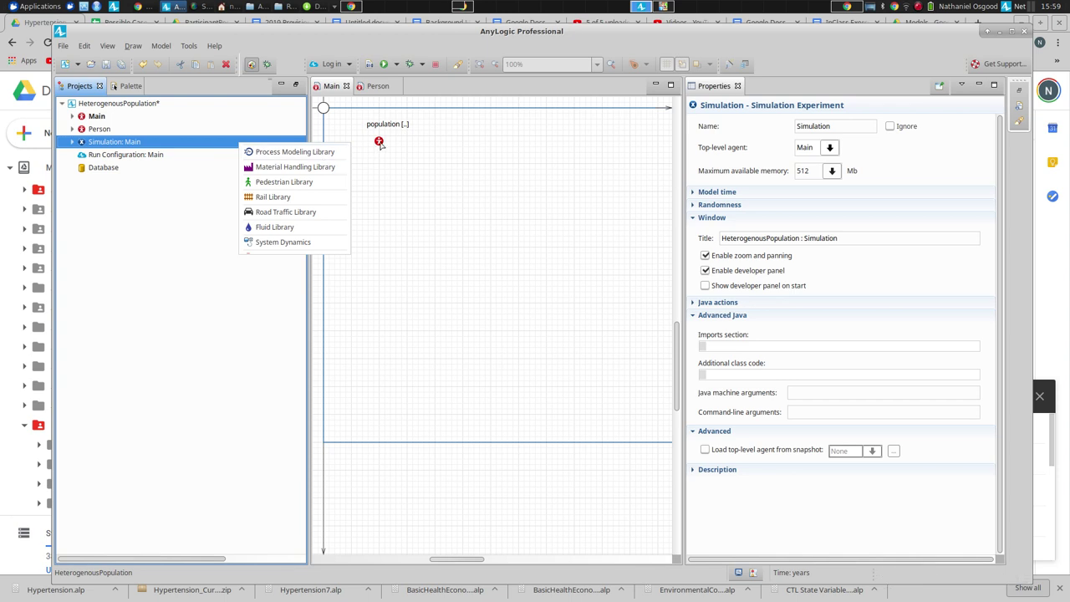
- Move the population element up above Main's horizontal axis, then run and start the Simulation experiment
left_click(378, 107)
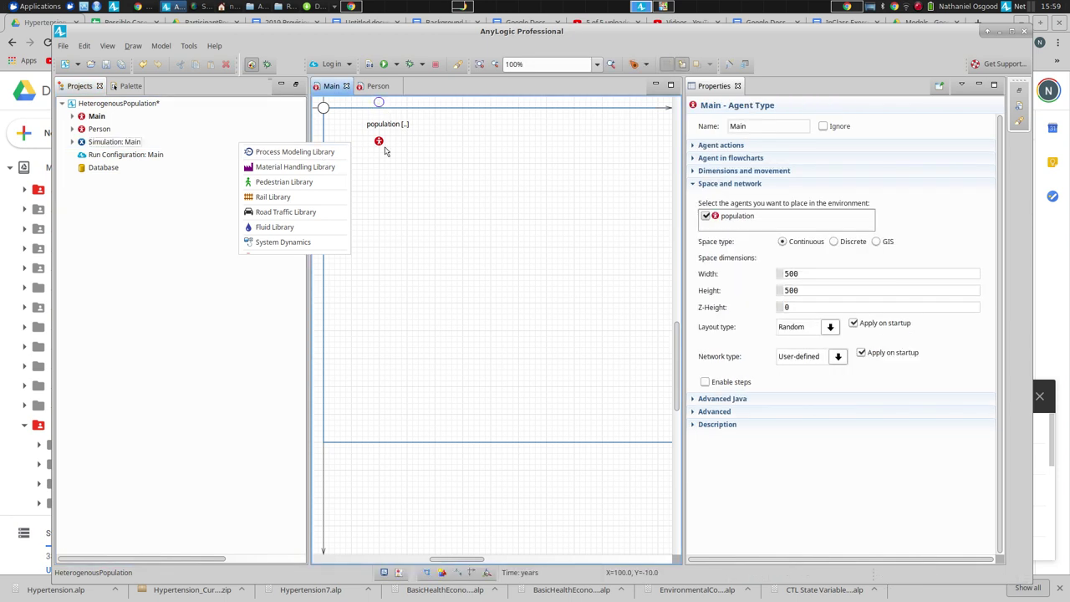
left_click_drag(386, 151, 386, 113)
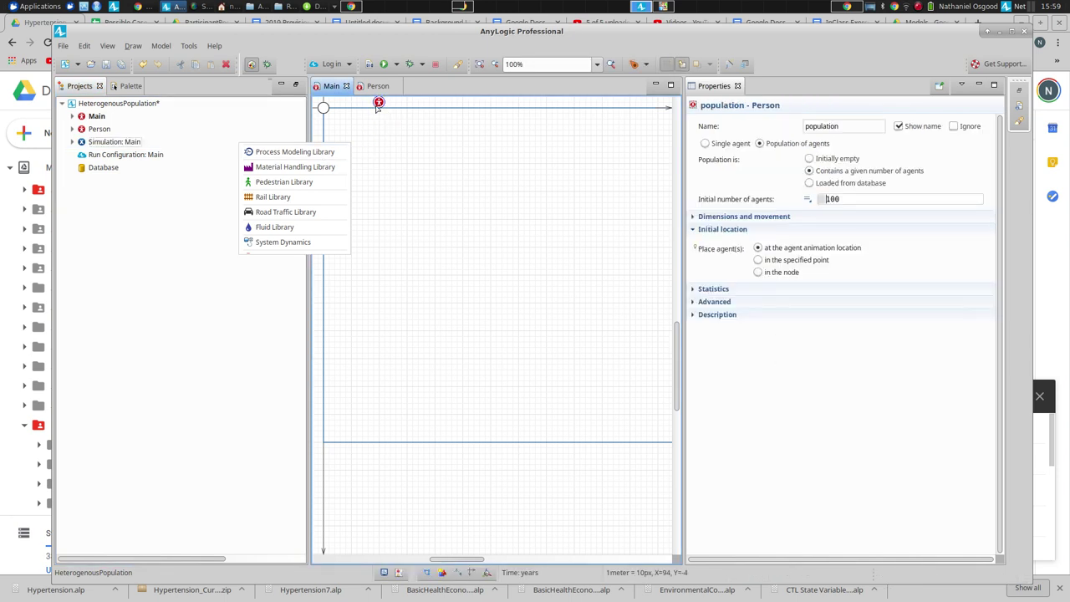
left_click(104, 143)
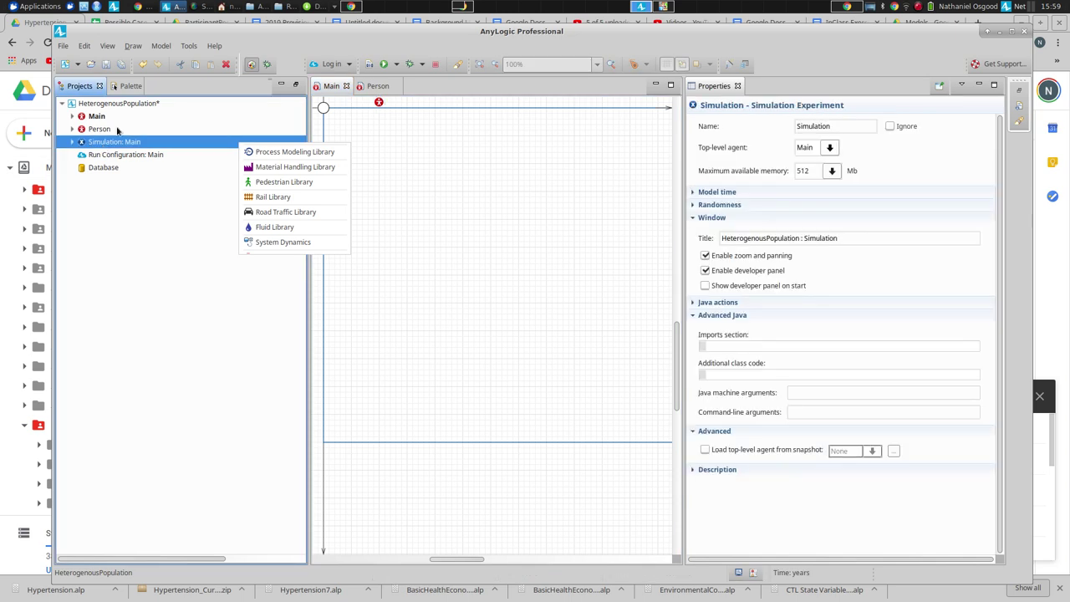
right_click(119, 143)
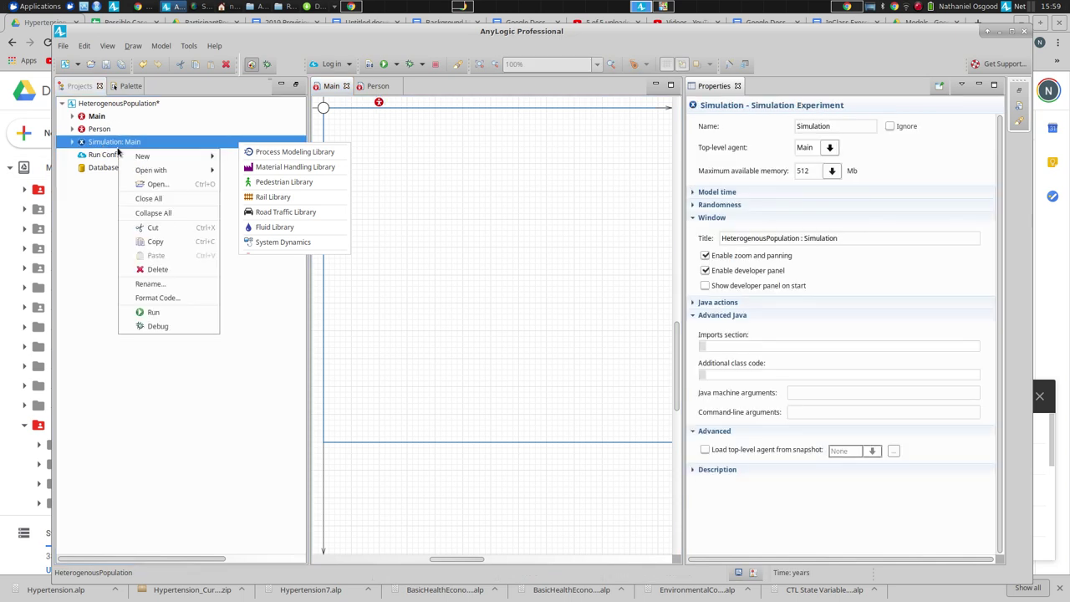
left_click(154, 312)
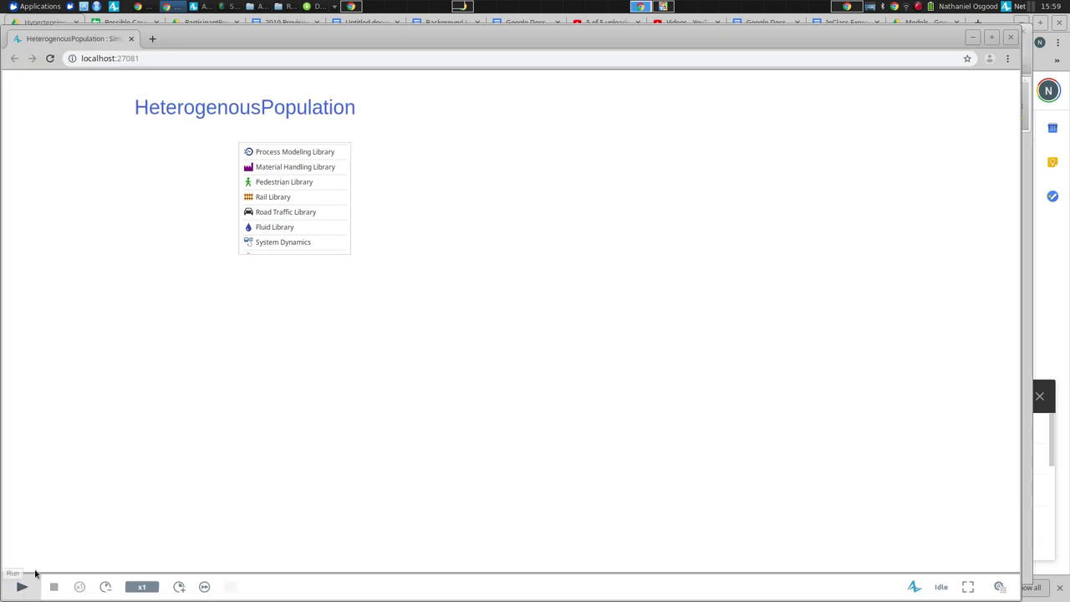
left_click(36, 573)
- Inspect the population's agent list in the running simulation, then close the run window
left_click_drag(167, 232, 167, 289)
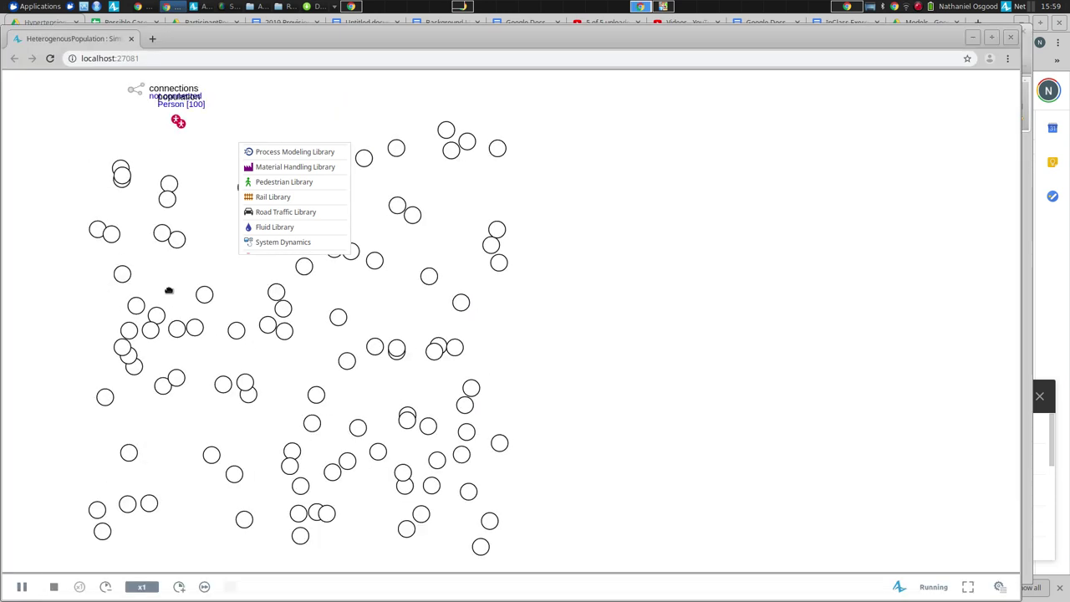
left_click(178, 123)
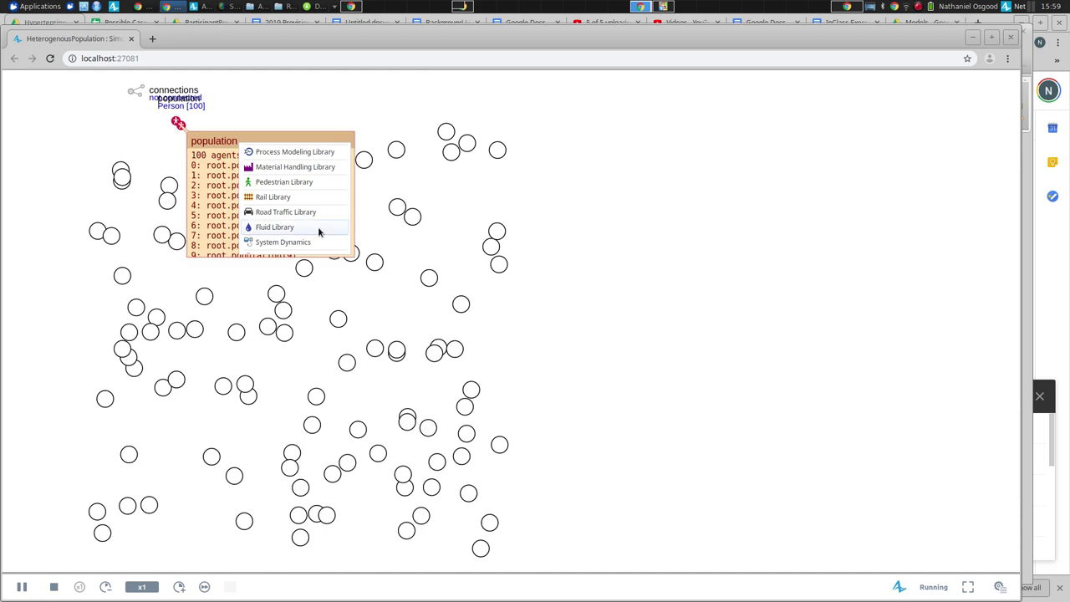
left_click(343, 140)
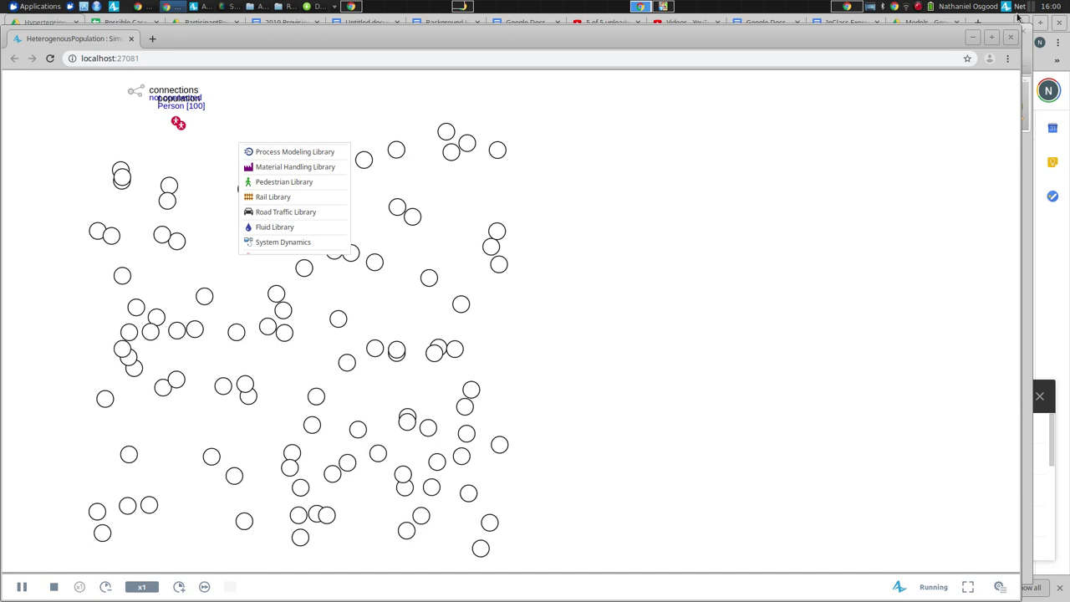
left_click(1010, 37)
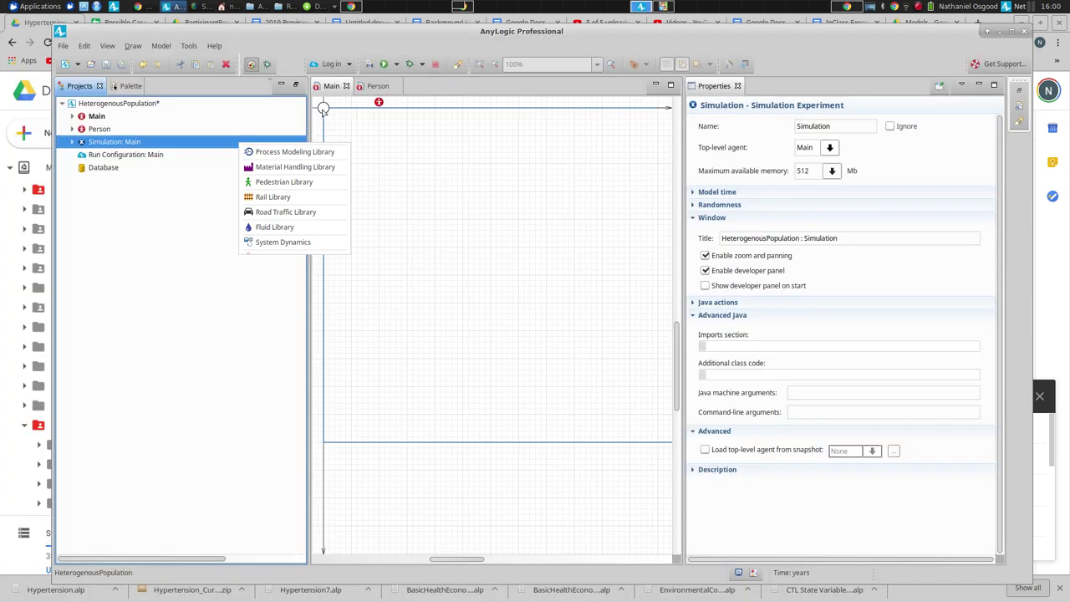
- Move the population's presentation circle in Main away from the origin to about X 100, Y 130
left_click(348, 127)
left_click(348, 127)
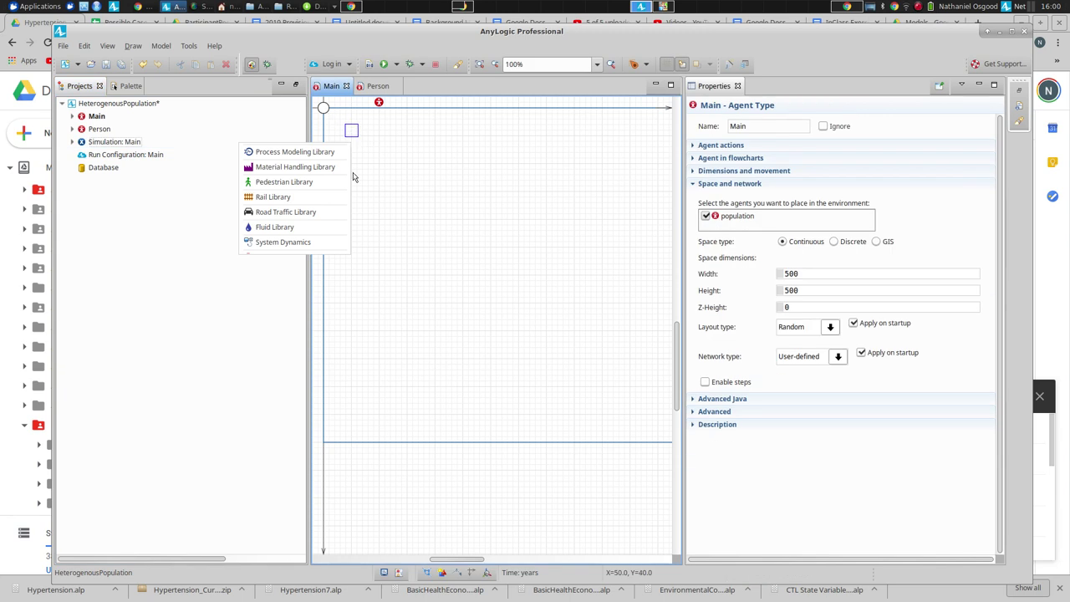
right_click(124, 143)
key("Escape")
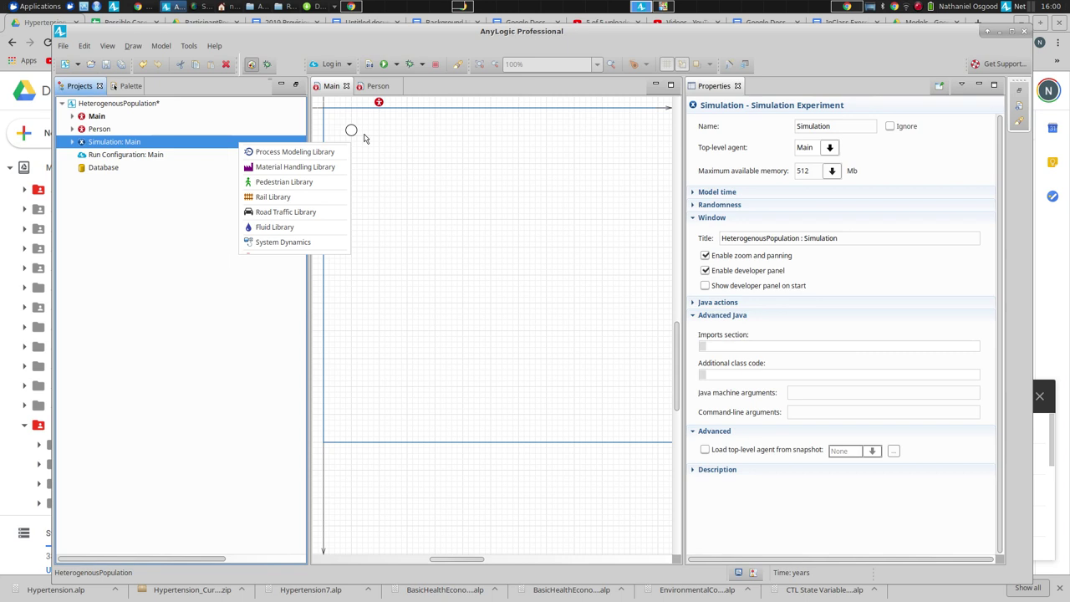
left_click(380, 179)
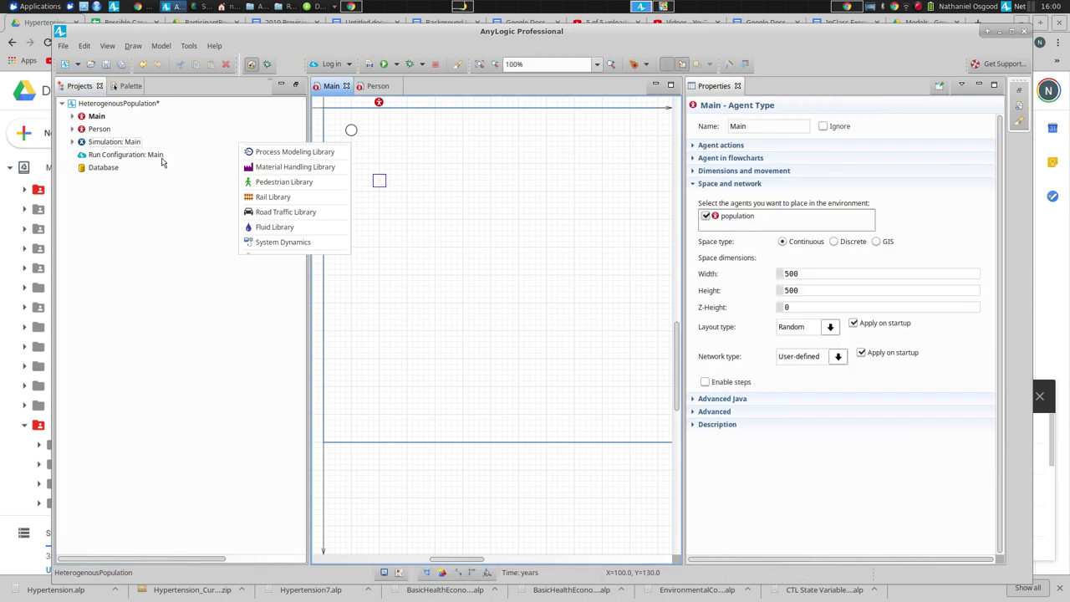
- Run the Simulation experiment with the shifted presentation circle, view the agents' layout, and close the run window
right_click(107, 144)
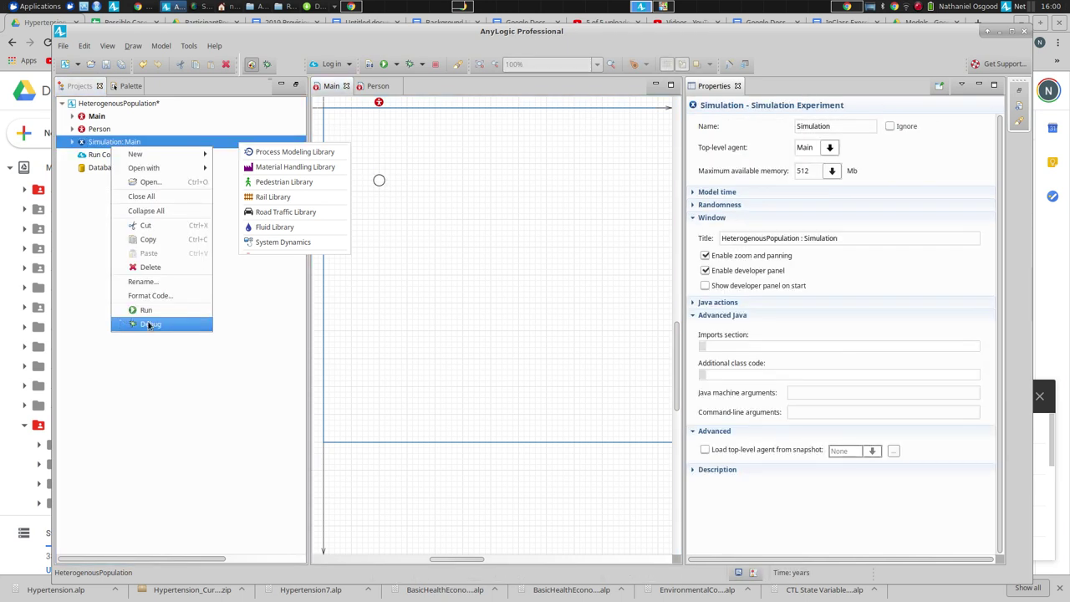
key("Escape")
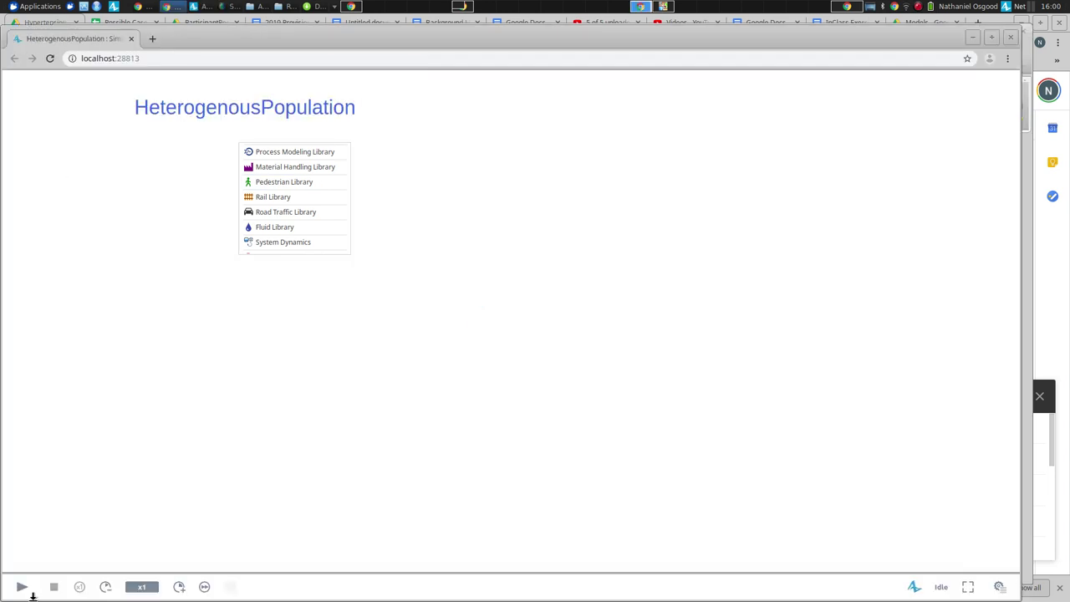
left_click(23, 589)
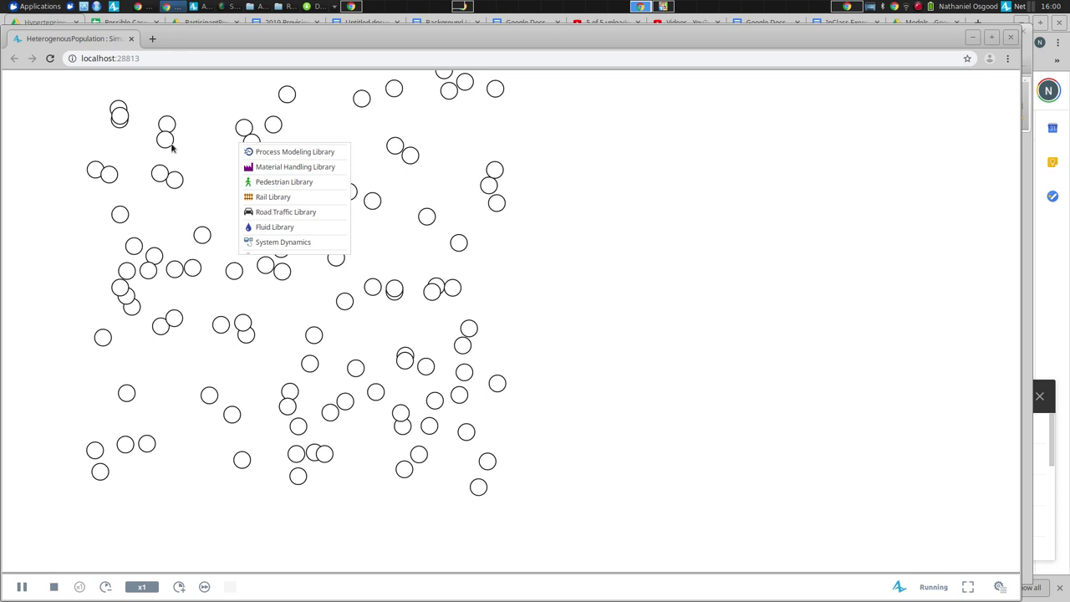
left_click(1009, 37)
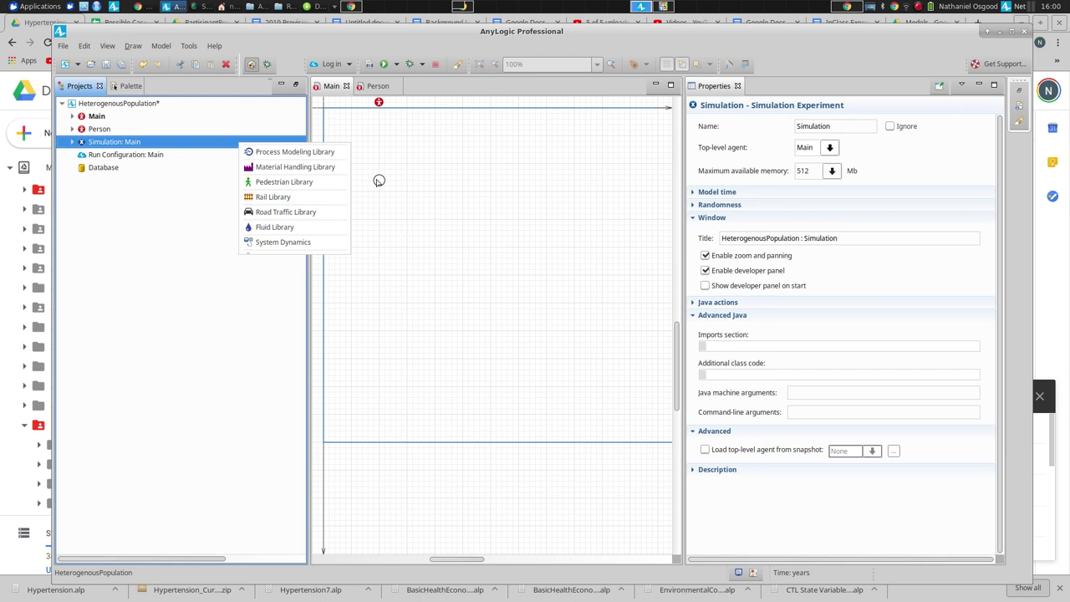
- Return the population's presentation circle to the origin of Main and review its position, size and advanced settings
left_click(331, 117)
left_click(324, 107)
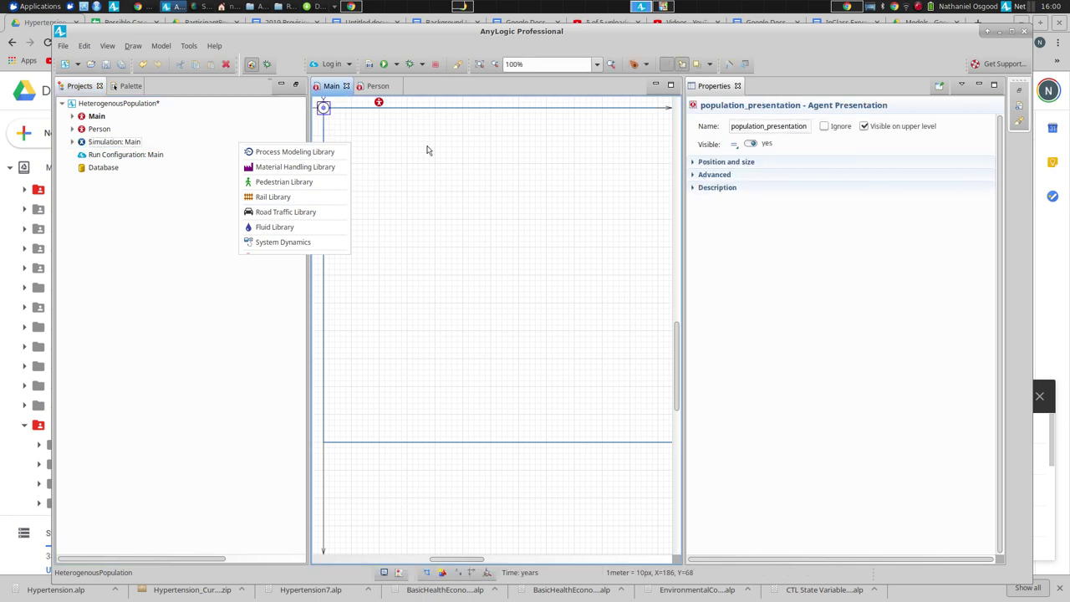
left_click(700, 162)
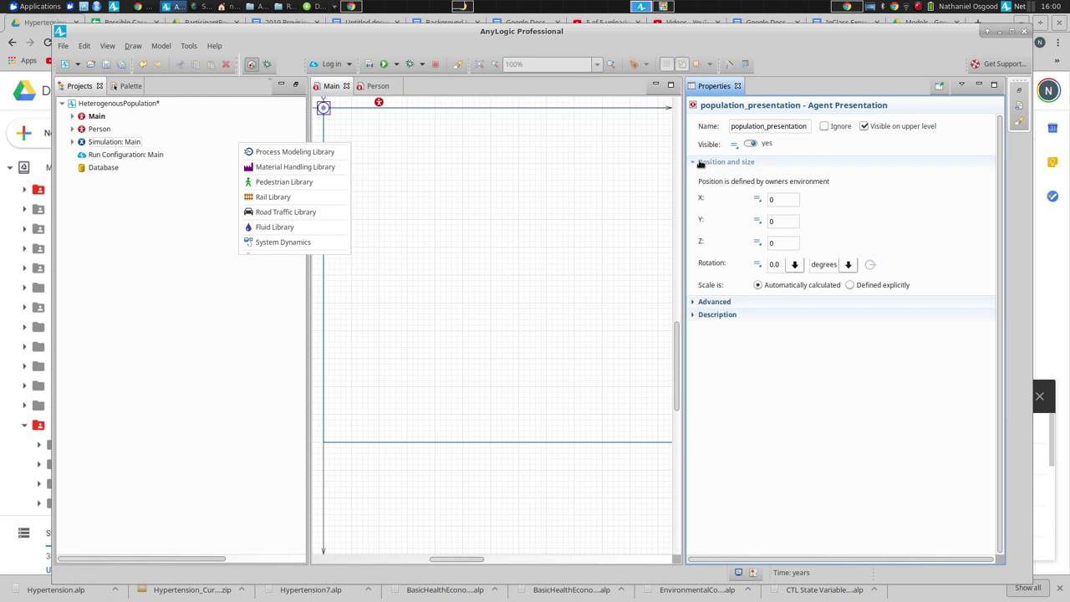
left_click(700, 163)
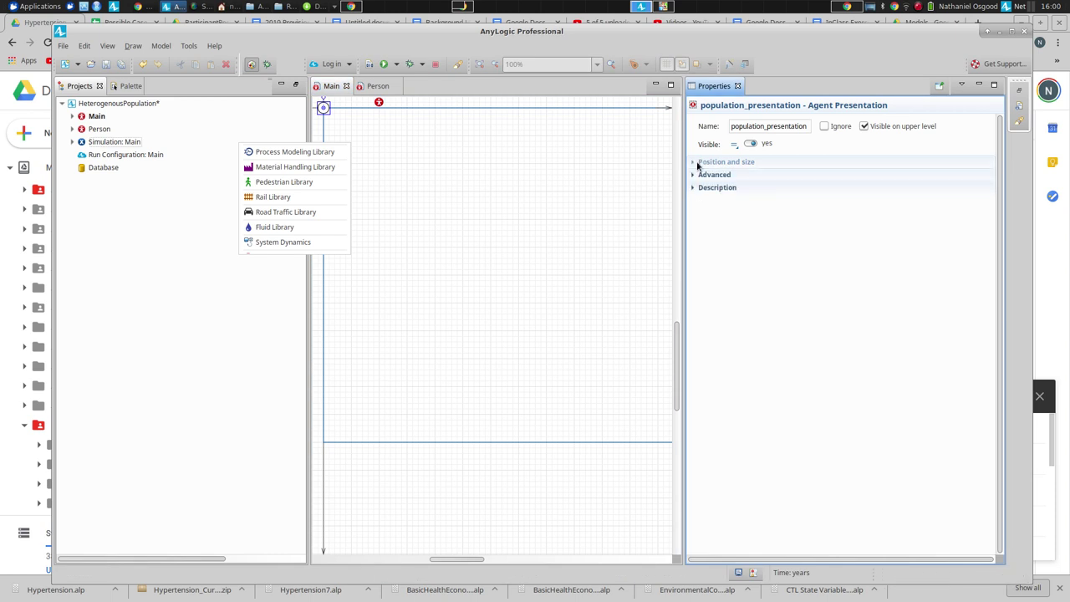
left_click(694, 175)
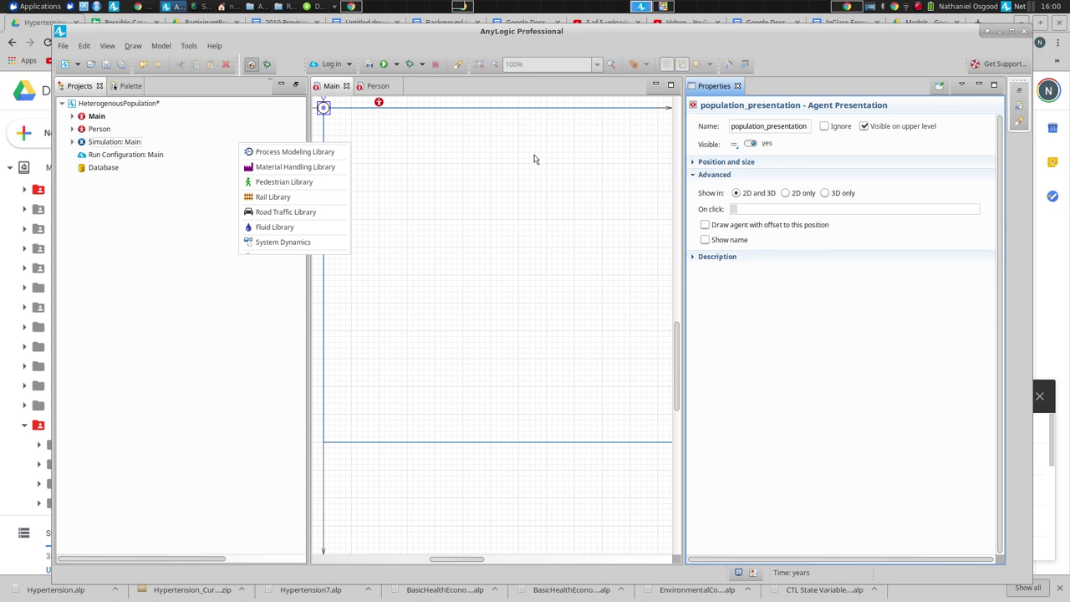
- Move the population element down into Main's frame to about X 120, Y 130
left_click(366, 198)
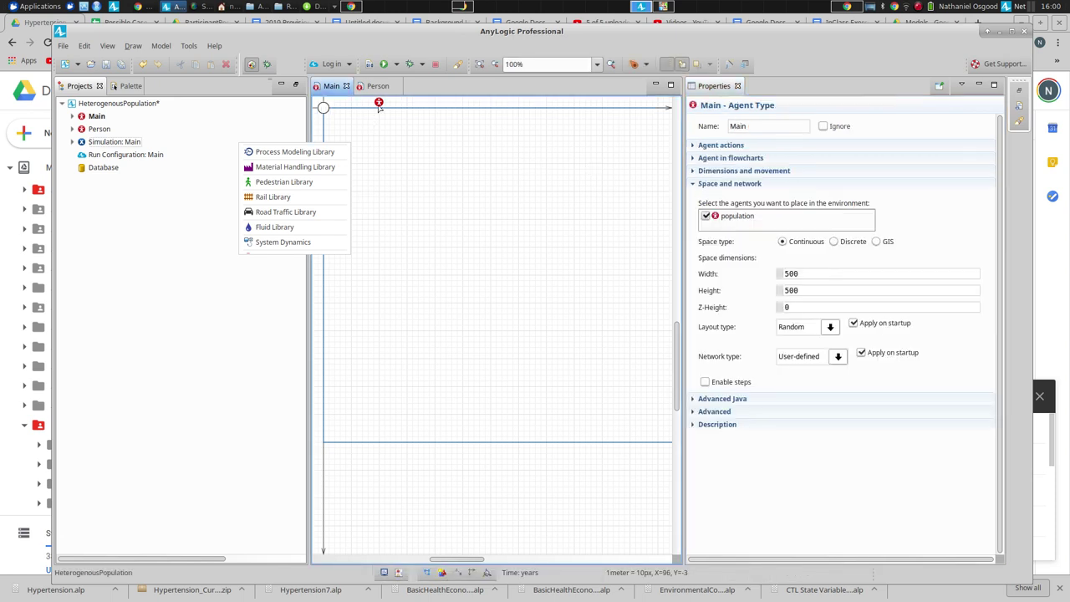
left_click_drag(379, 104, 390, 186)
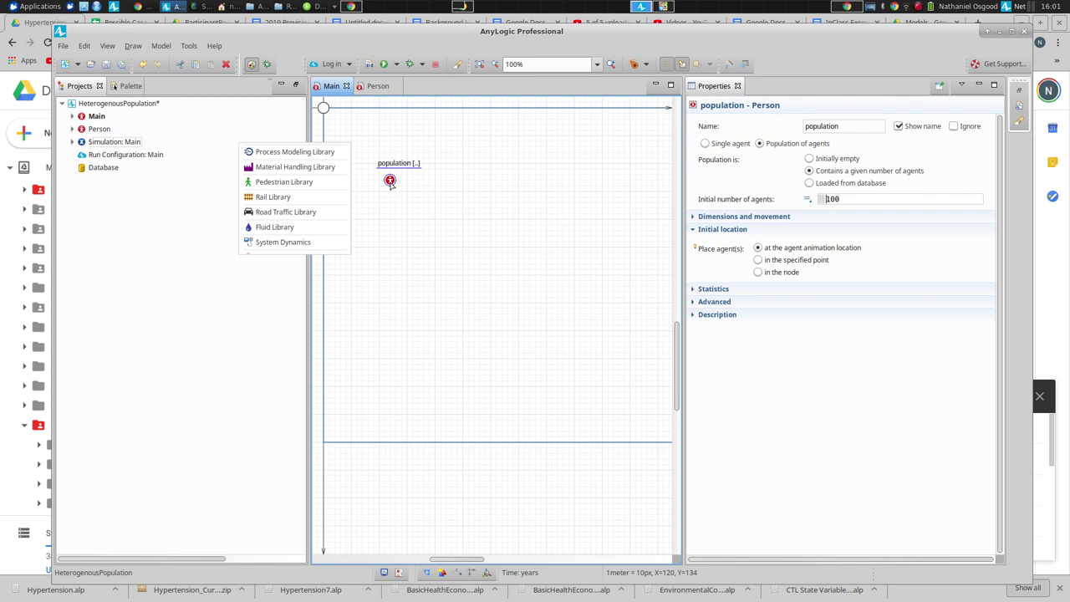
left_click(165, 197)
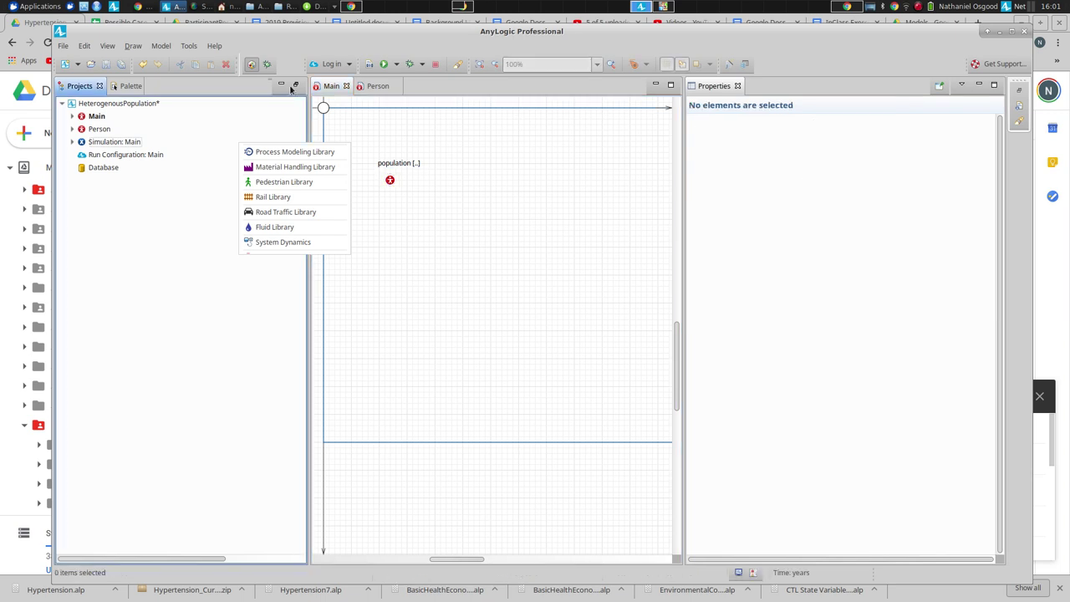
- Open the Person agent type with the Agent component palette and shift the editor window aside
left_click(376, 89)
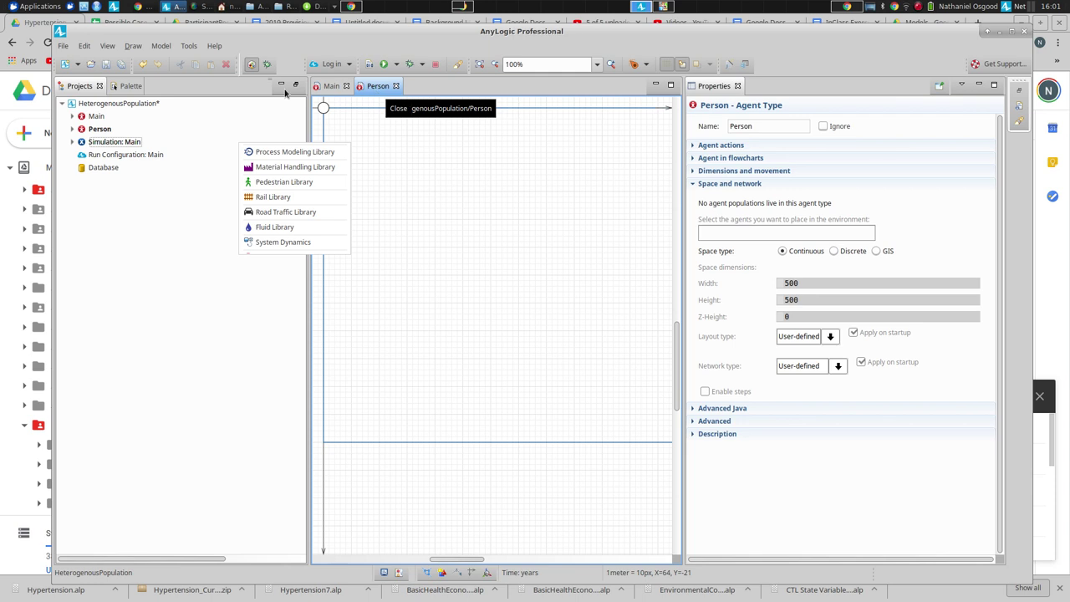
left_click(126, 87)
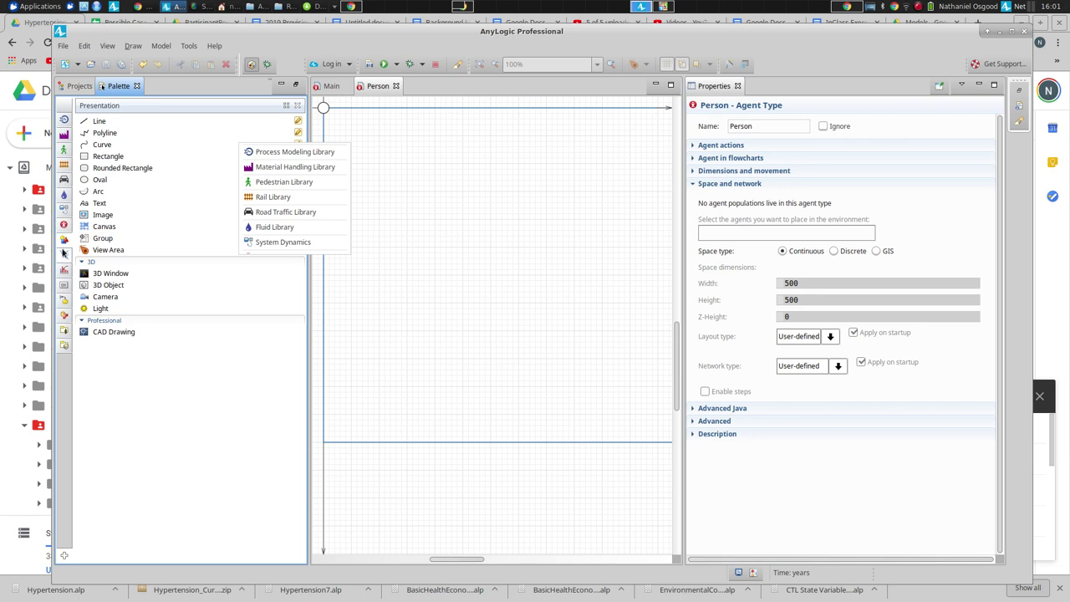
left_click(66, 226)
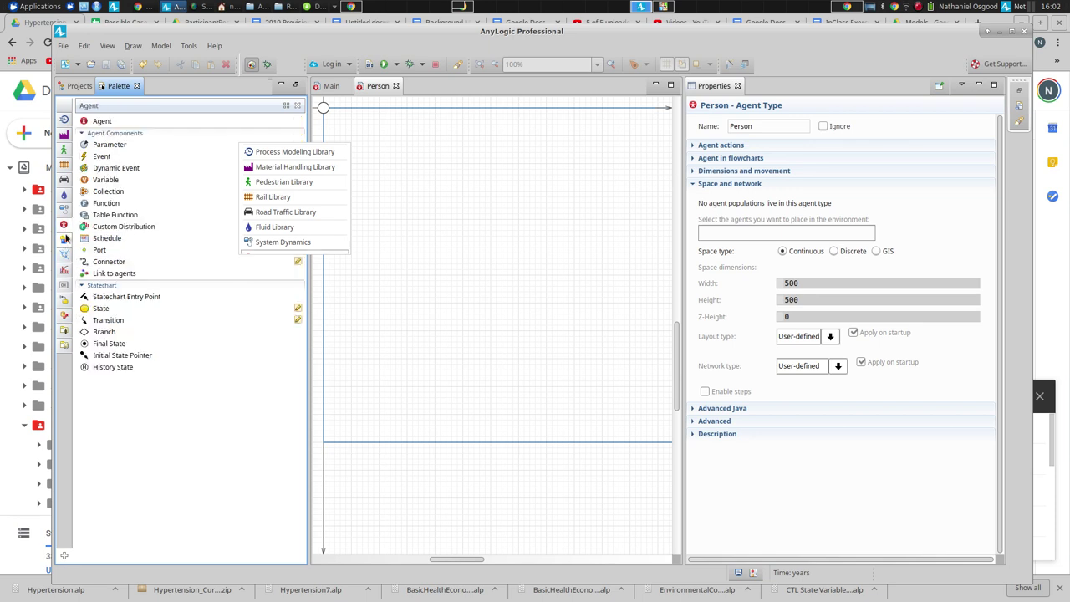
mouse_move(66, 231)
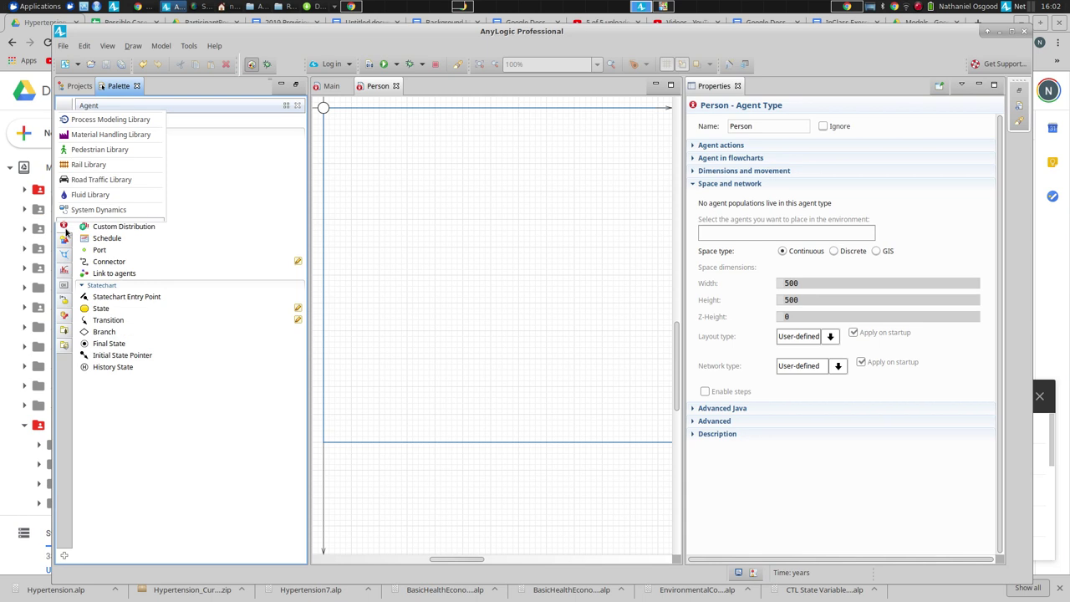
left_click_drag(313, 30, 448, 32)
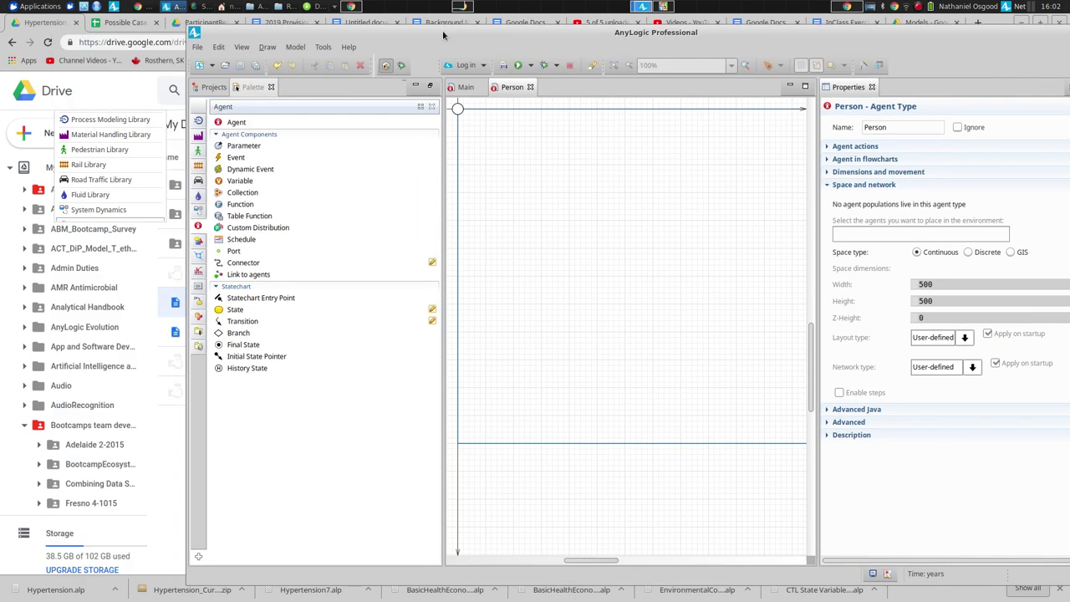
- Add a parameter named income to Person, just below and beside the origin
left_click_drag(238, 148, 262, 154)
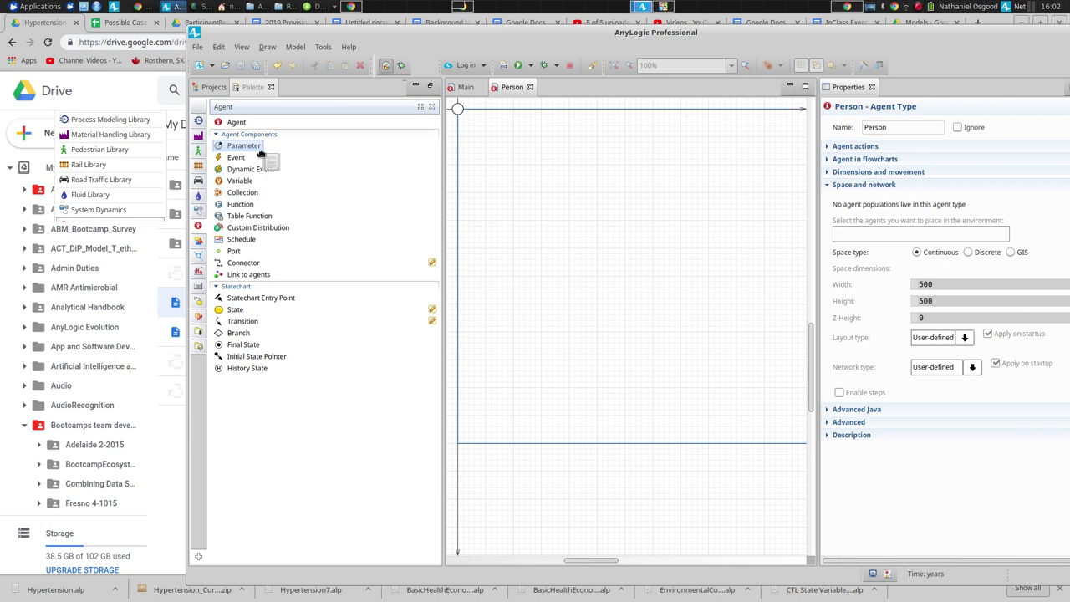
left_click_drag(260, 155, 486, 134)
type("income")
key("Return")
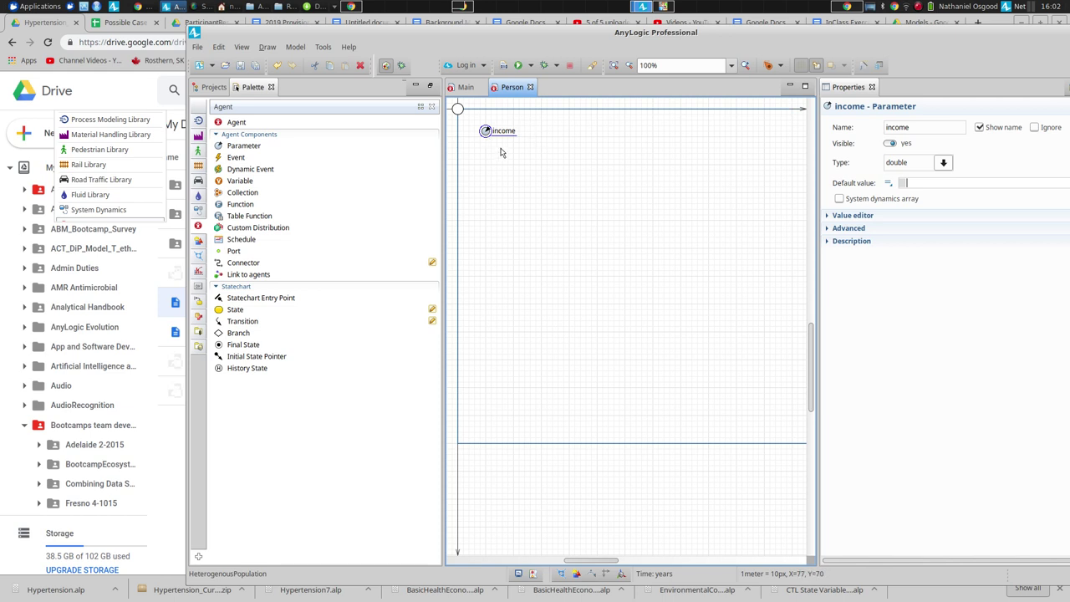
- Set the income parameter's default value to 10000.0
left_click(904, 183)
left_click(922, 182)
type("20")
type("0000")
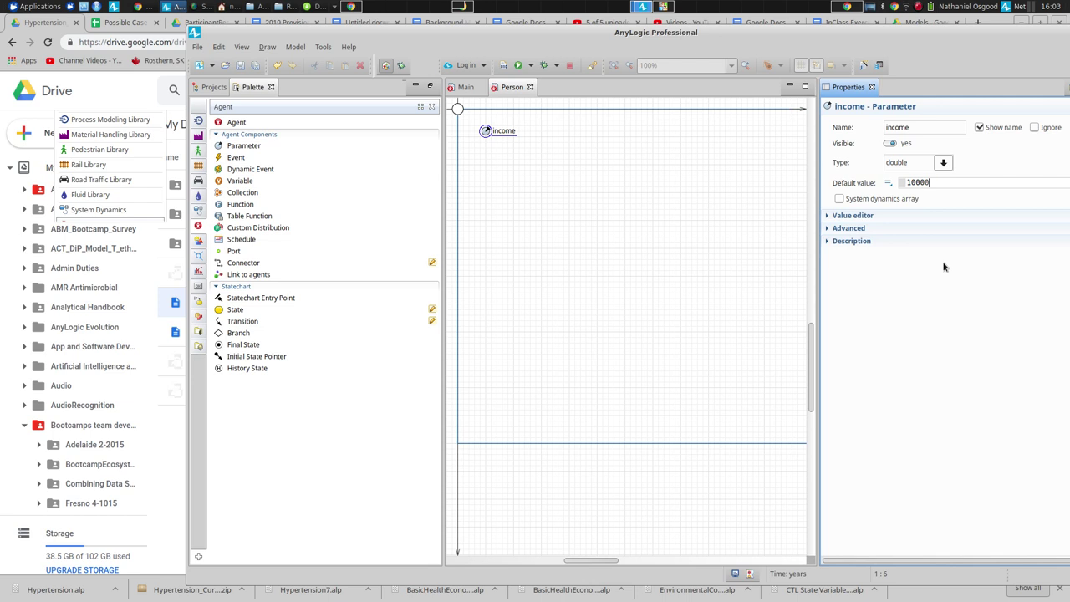
type(".0")
left_click(514, 174)
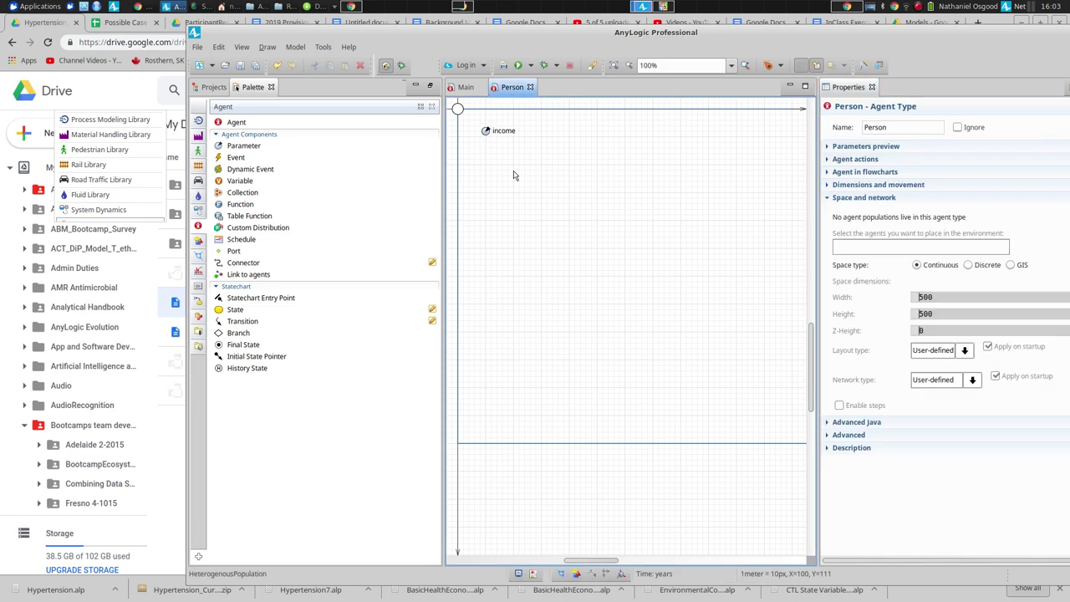
- Open the properties of the population element in Main and widen the properties area
left_click(486, 132)
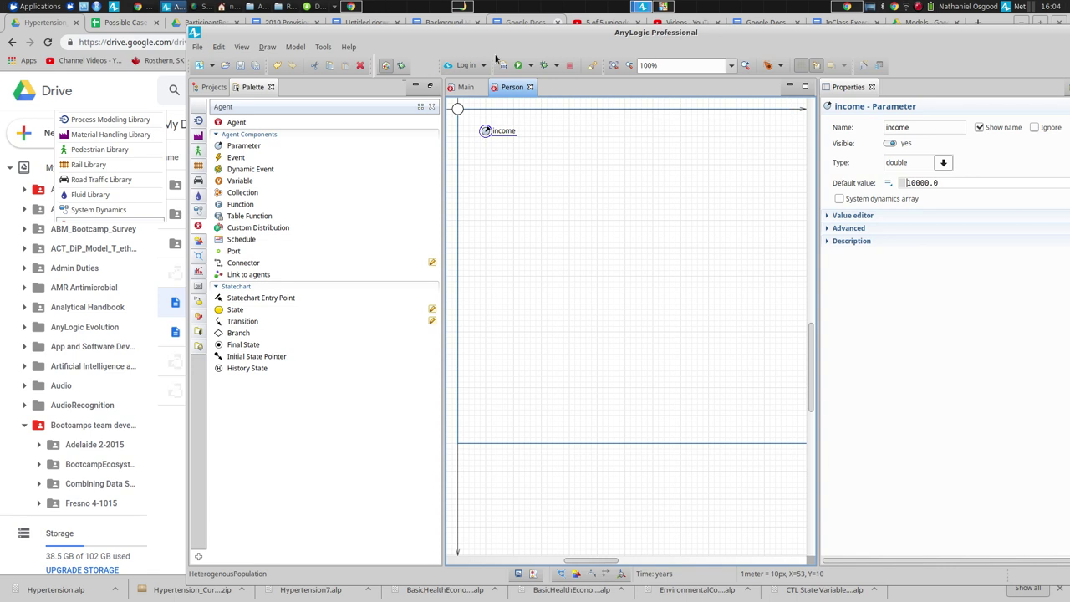
left_click(464, 89)
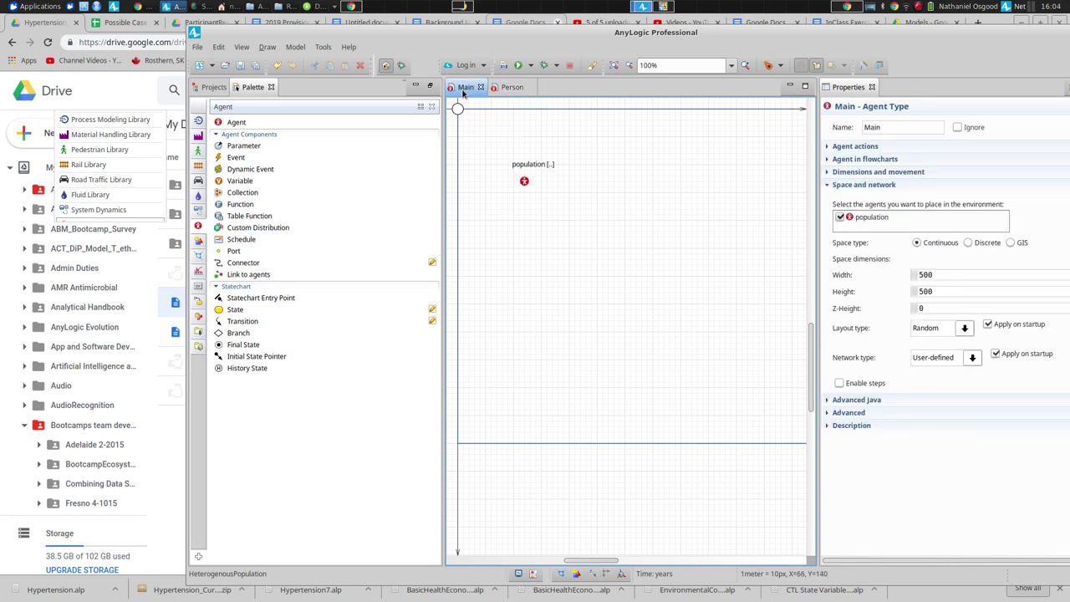
left_click(524, 183)
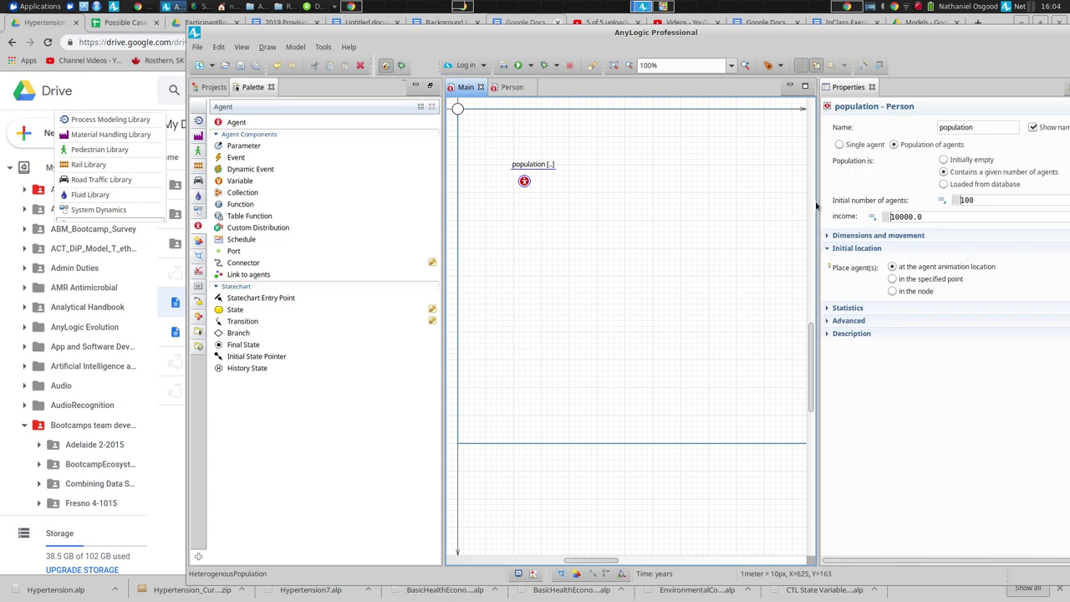
left_click_drag(812, 203, 652, 201)
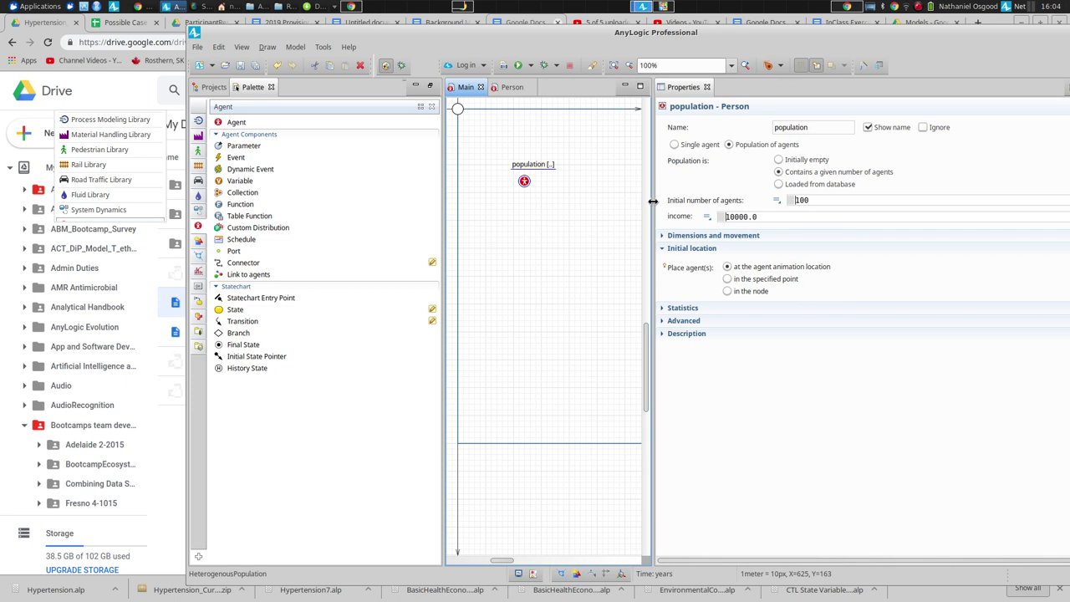
- Set the population's income to the expression lognormal(10.0, 3.0, 0)
left_click(768, 224)
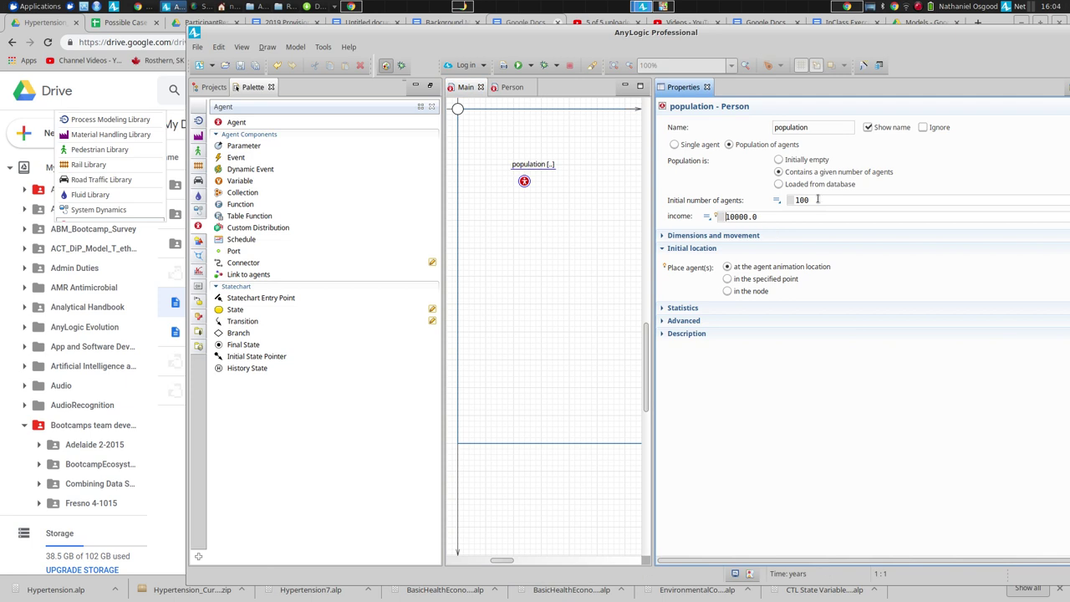
key("ctrl+a")
type("lognormal(")
key("Left")
type("10.0, 3.0, 0")
key("Home")
- Look through the Preferences pages from General to Advanced, and close the dialog without changing any setting
left_click(325, 47)
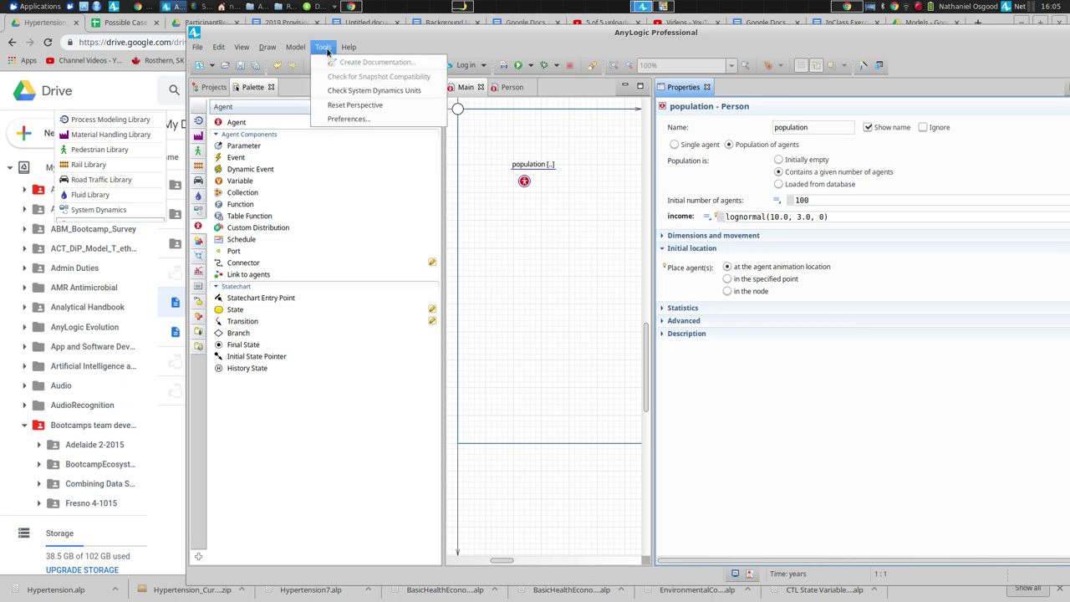
left_click(342, 122)
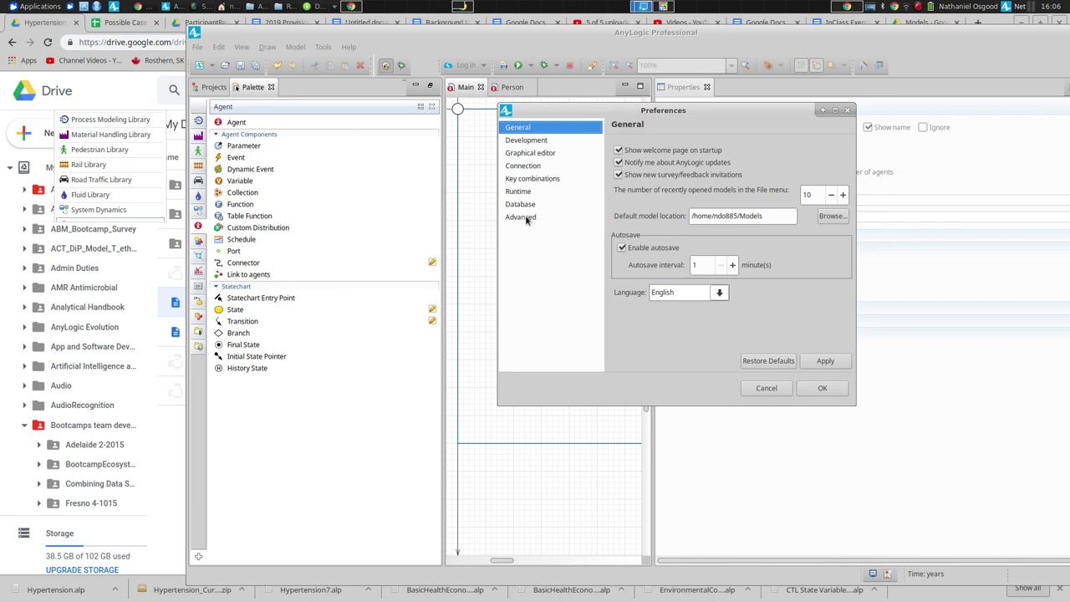
left_click(511, 141)
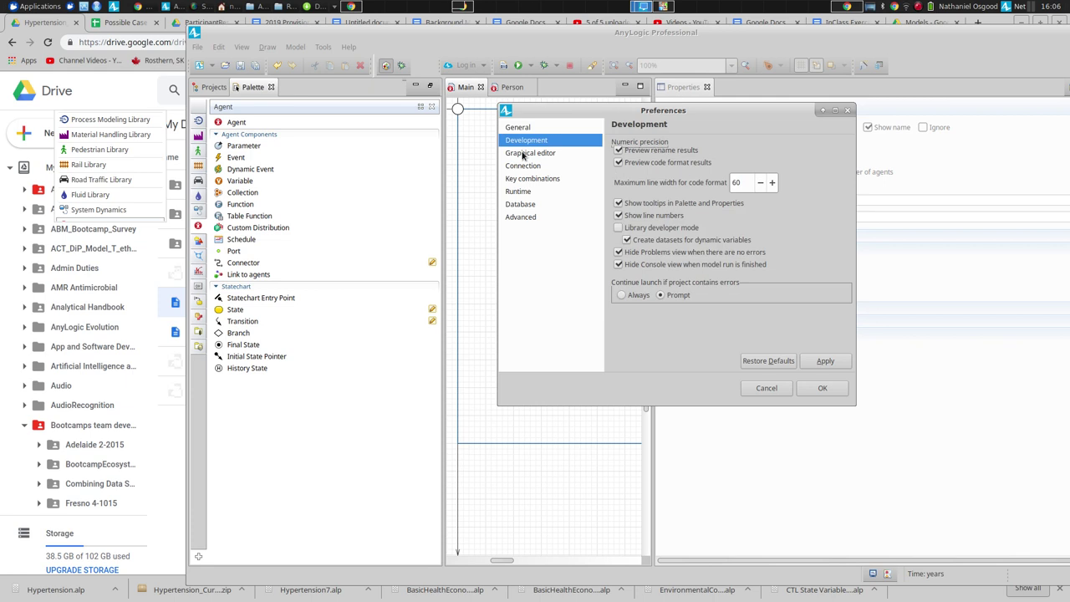
left_click(522, 157)
left_click(524, 143)
left_click(525, 167)
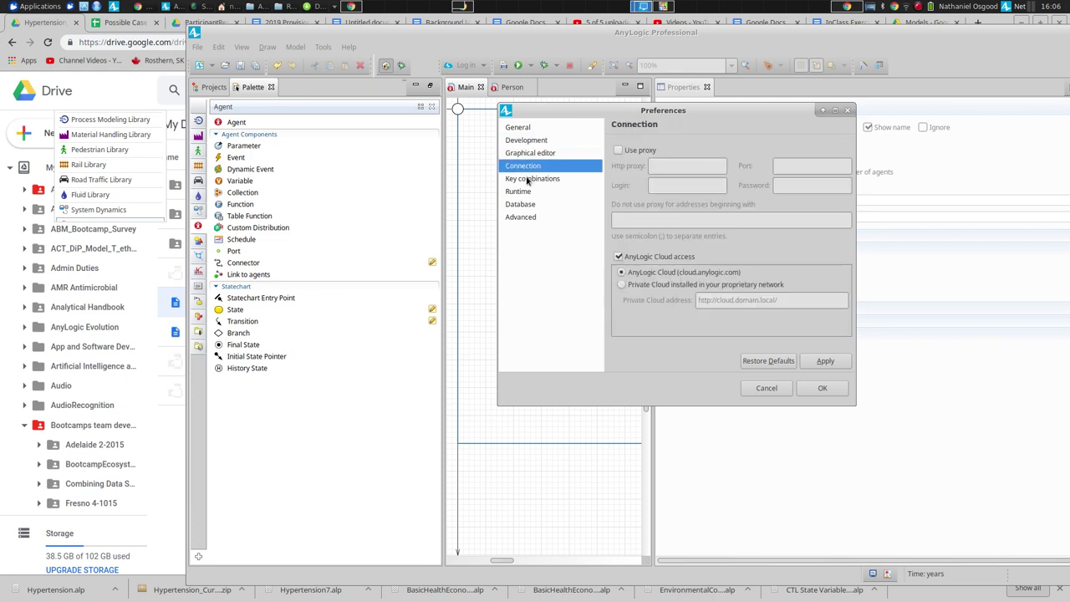
left_click(527, 179)
left_click(526, 191)
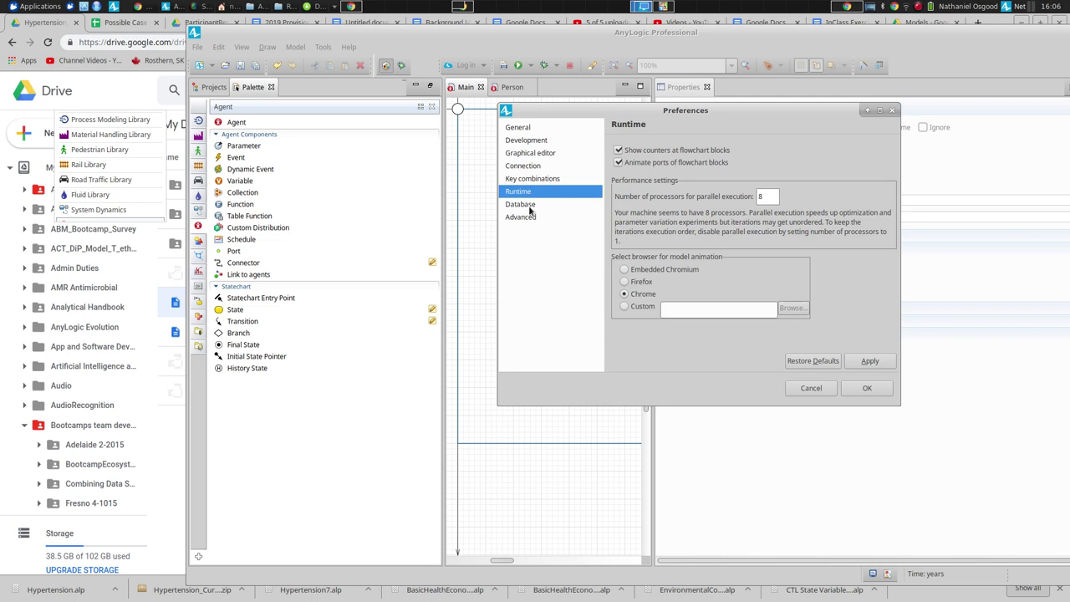
left_click(523, 204)
left_click(523, 217)
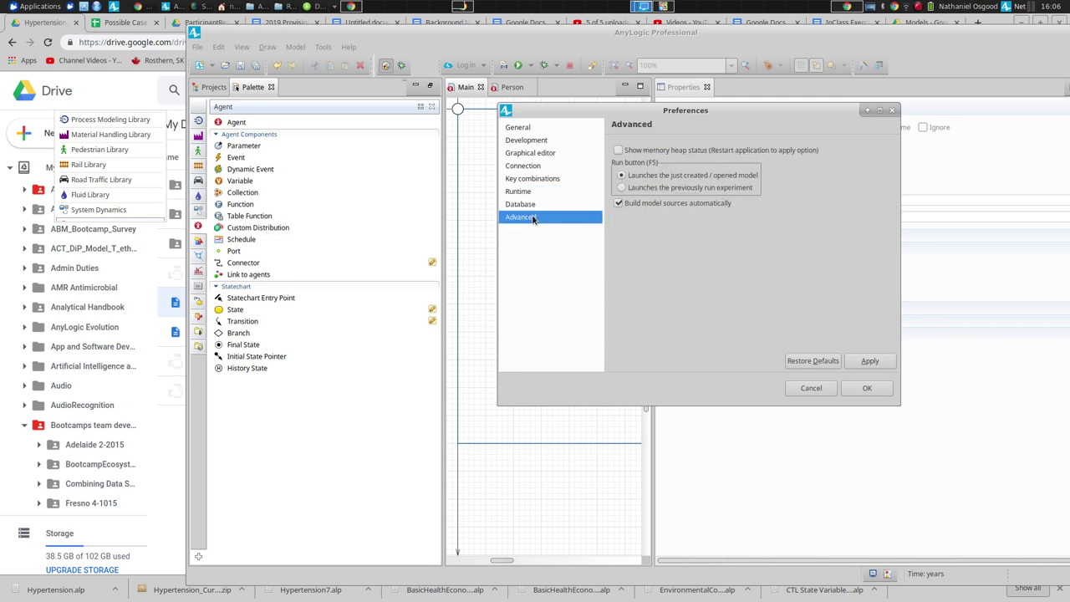
left_click(530, 130)
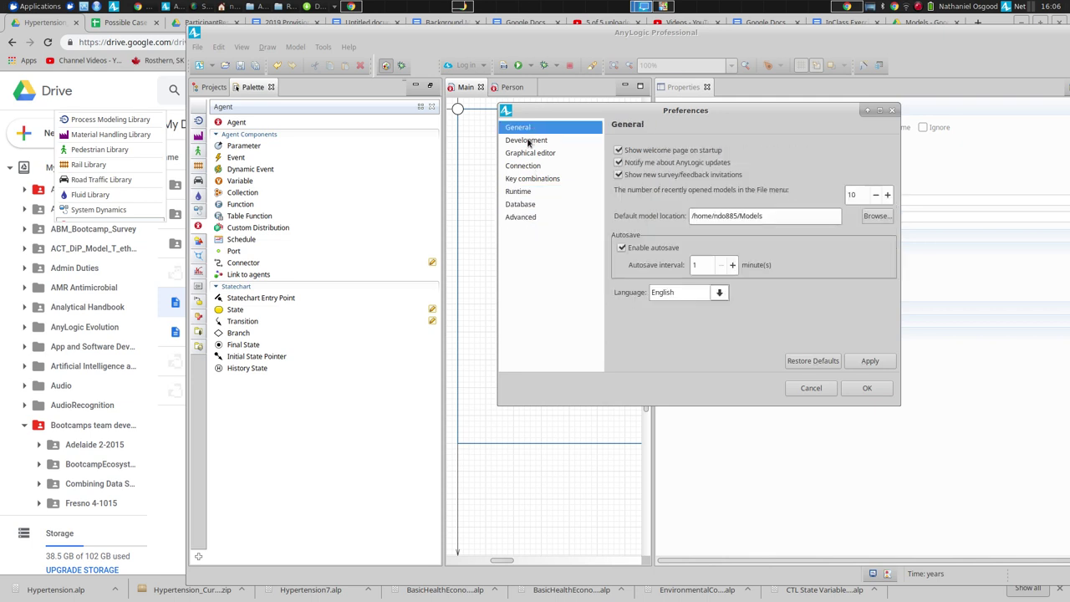
left_click(529, 141)
key("Escape")
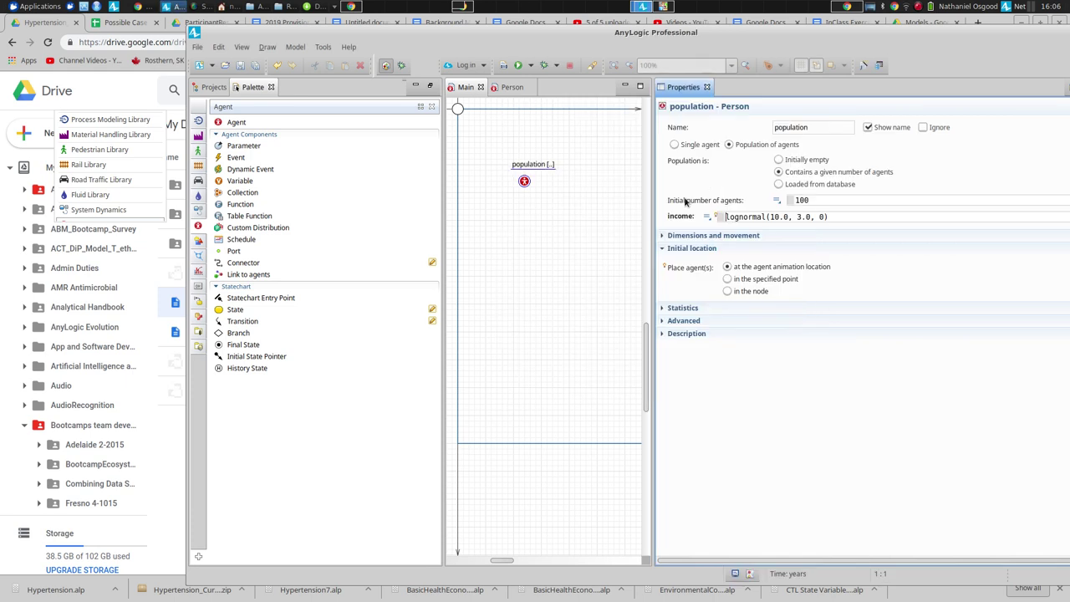
- Copy the population's income expression and paste it into a new document in the Kate text editor
left_click_drag(827, 217, 567, 212)
key("ctrl+c")
key("alt+Tab")
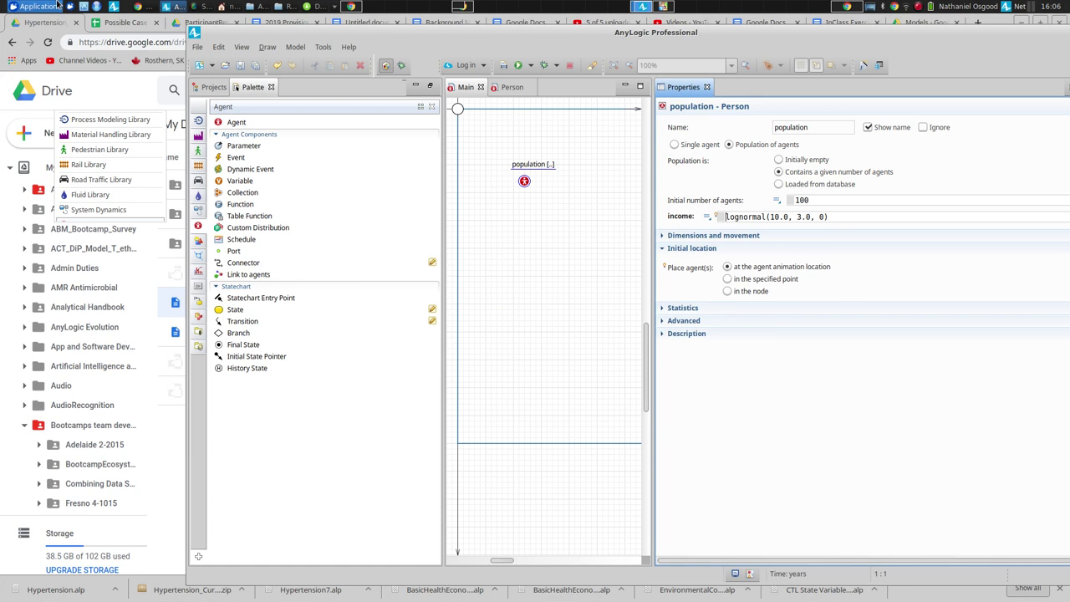
left_click(37, 6)
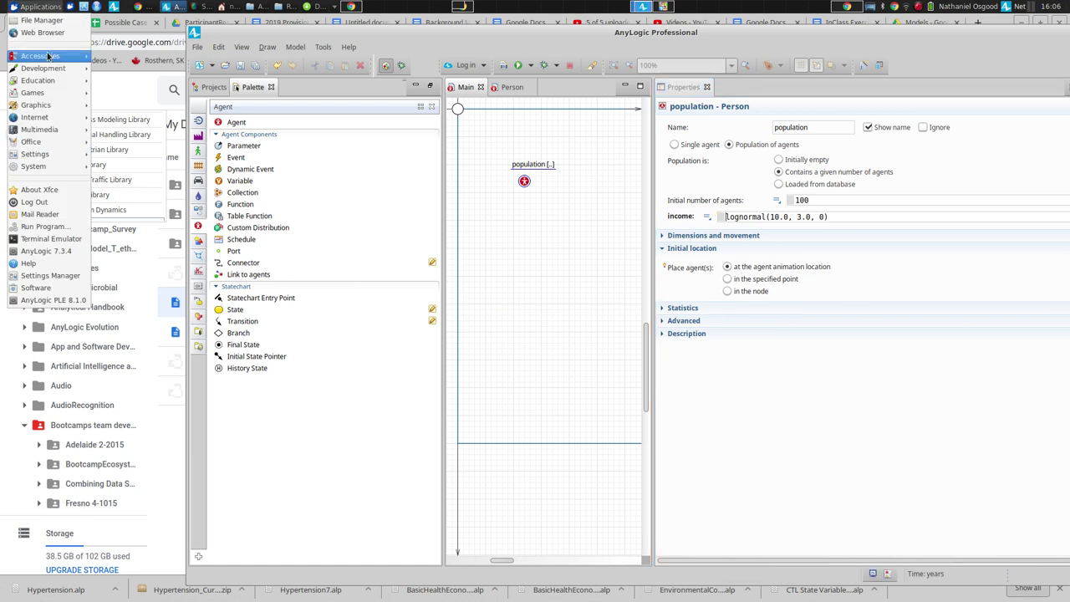
mouse_move(41, 56)
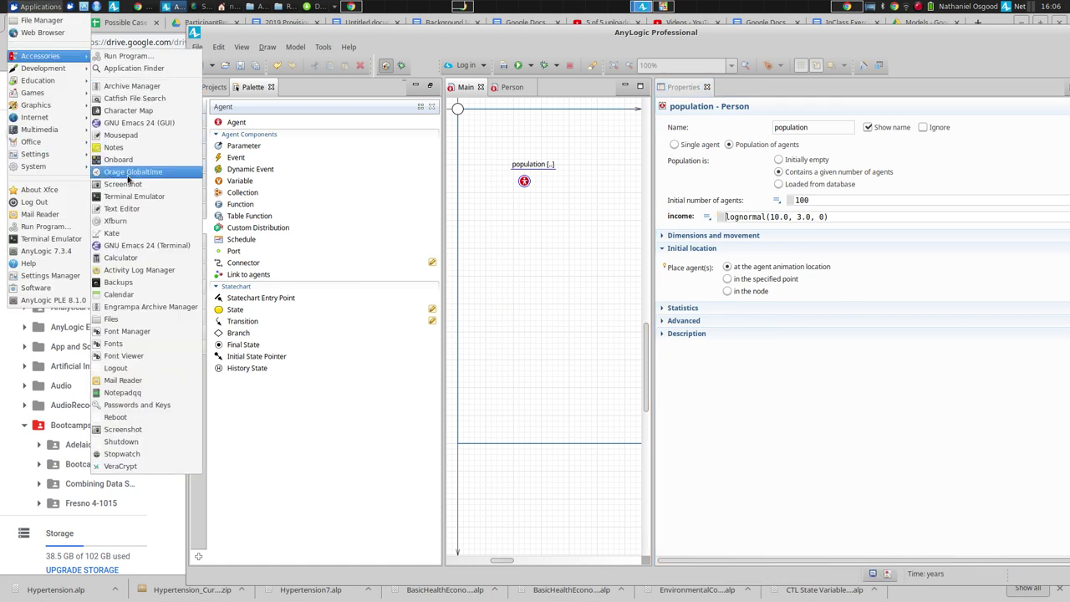
left_click(125, 233)
key("ctrl+v")
- Enlarge the text of the pasted lognormal expression and widen the Kate window so it fits on one line
key("shift+Home")
key("ctrl+plus")
key("ctrl+plus")
key("ctrl+plus")
key("ctrl+plus")
key("ctrl+plus")
key("ctrl+plus")
key("ctrl+plus")
key("ctrl+plus")
key("ctrl+plus")
key("ctrl+plus")
key("ctrl+plus")
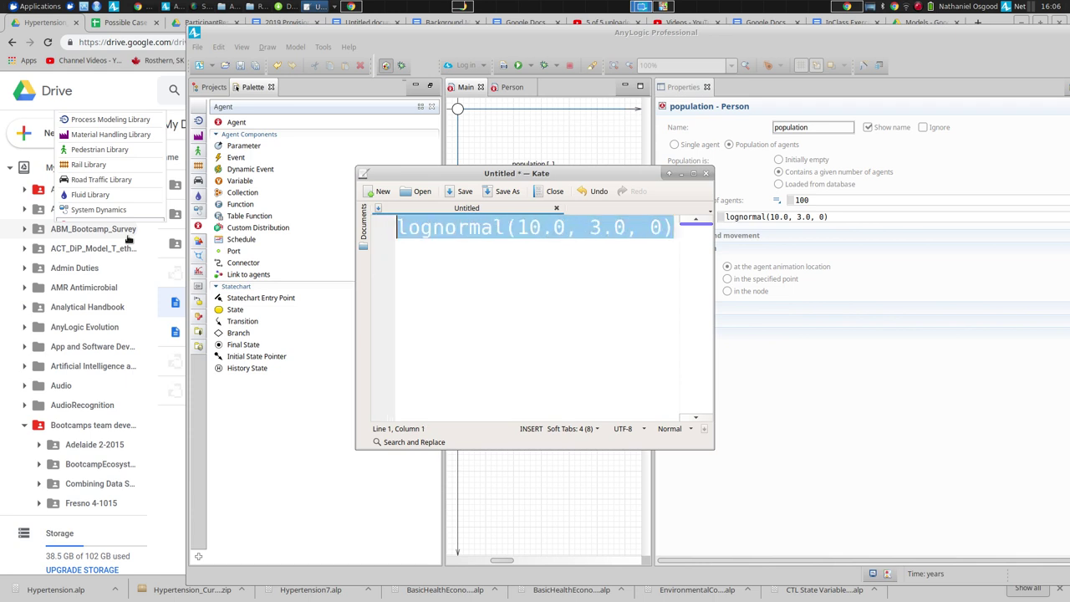
key("ctrl+plus")
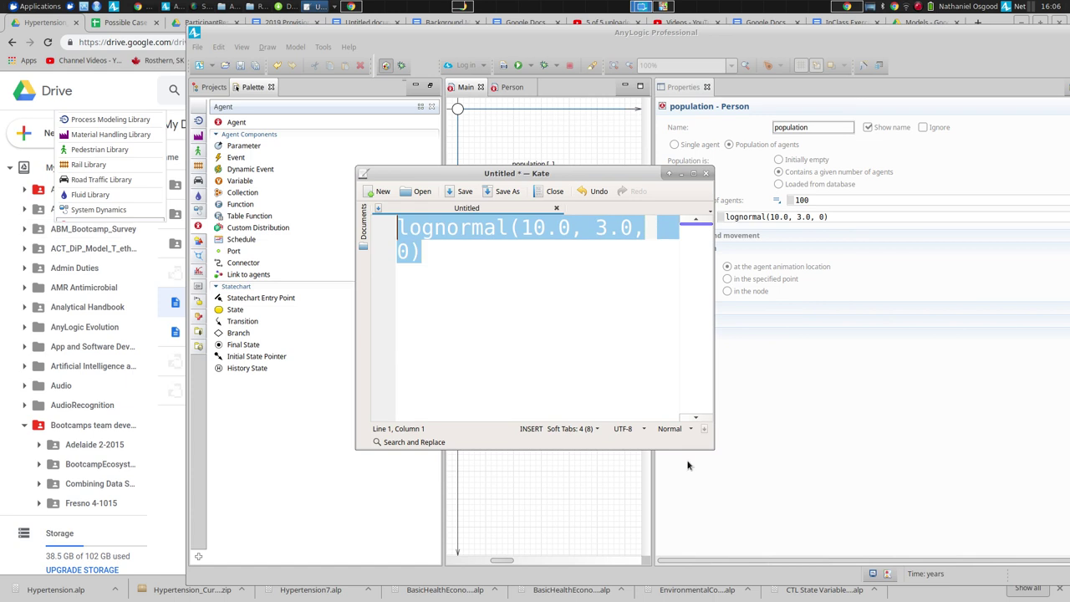
left_click_drag(712, 448, 1027, 555)
left_click(810, 394)
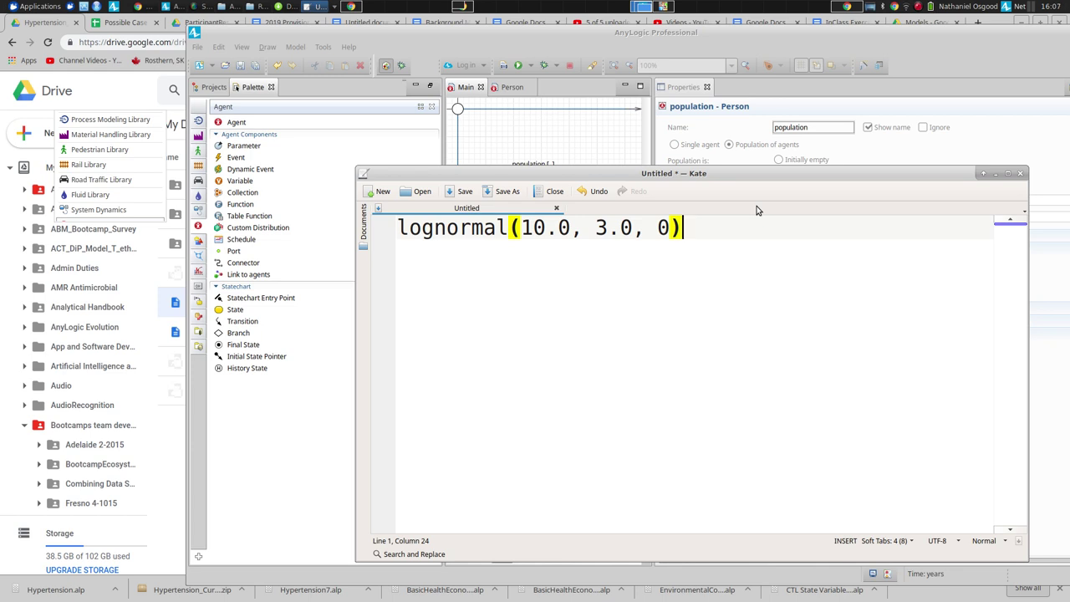
- Change the last lognormal argument to 0.0 in the Kate document and in the population's income expression in AnyLogic
key("Left")
type(".0")
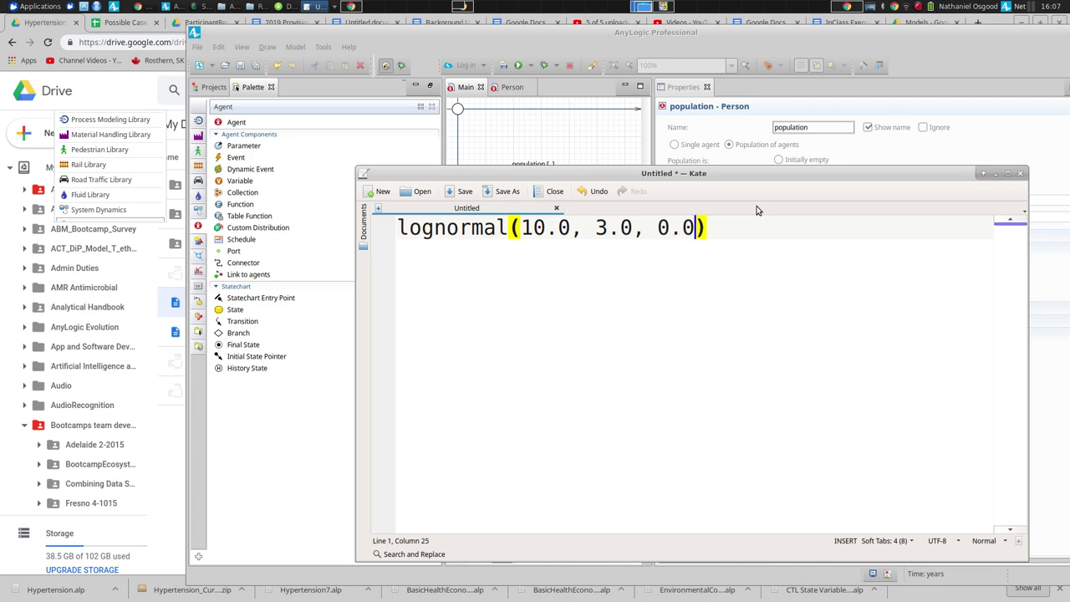
key("alt+Tab")
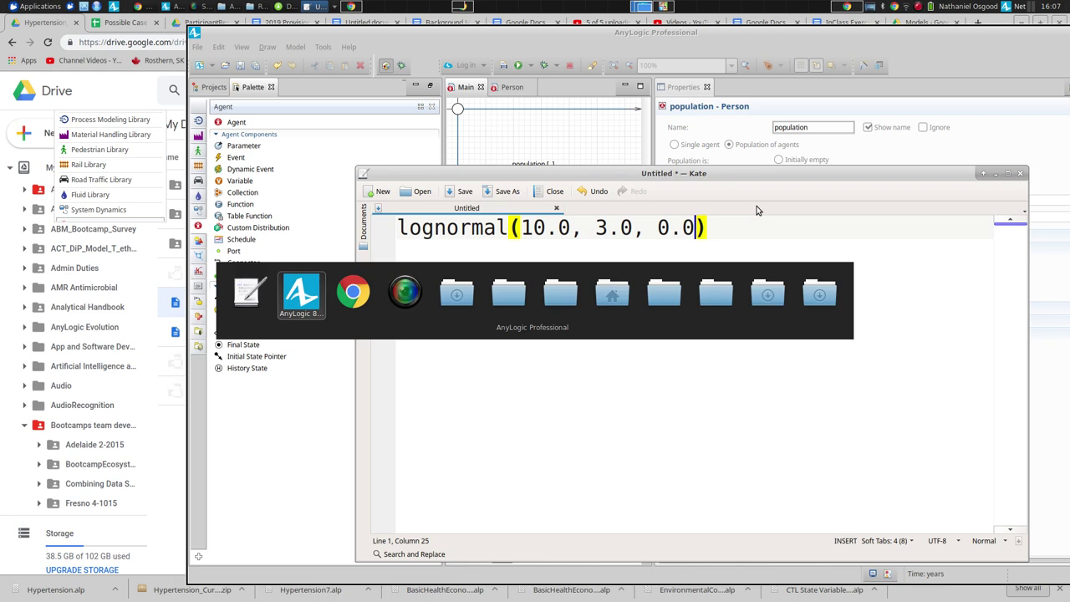
left_click(833, 215)
key("Left")
type(".p")
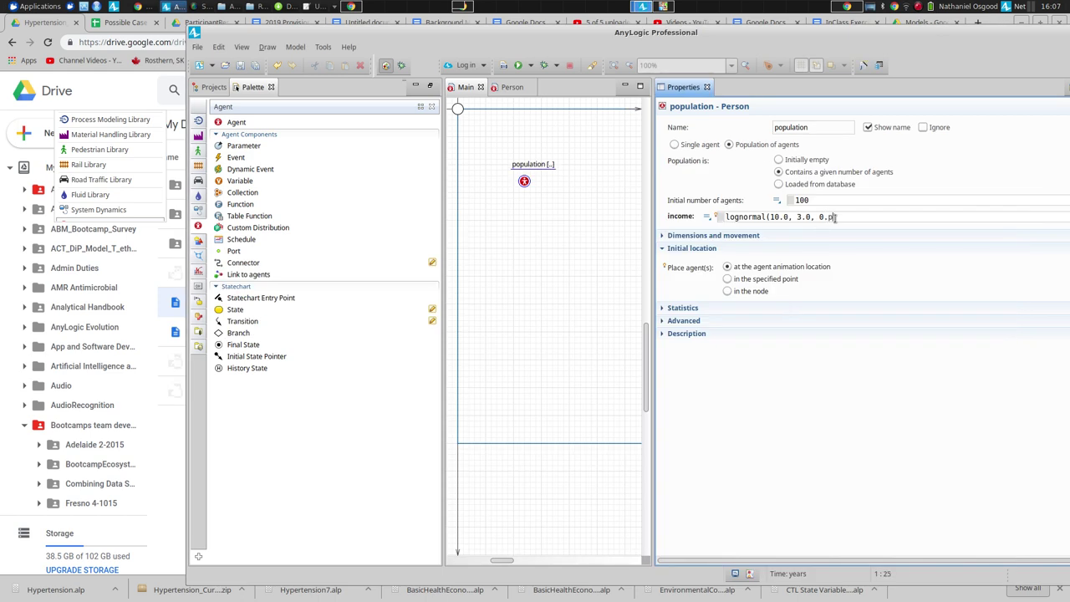
key("alt+Tab")
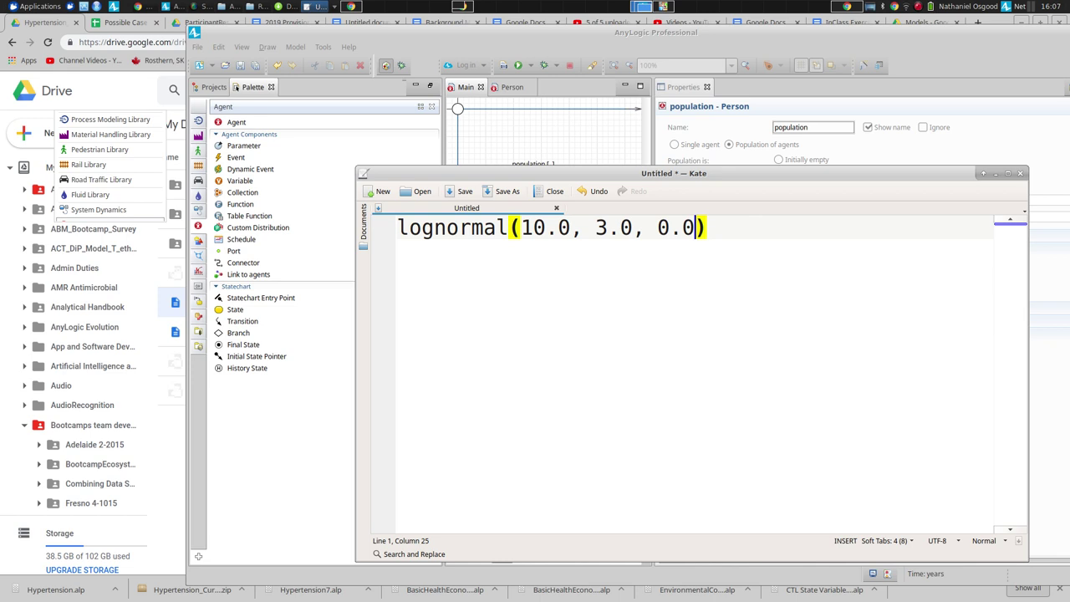
key("alt+Tab")
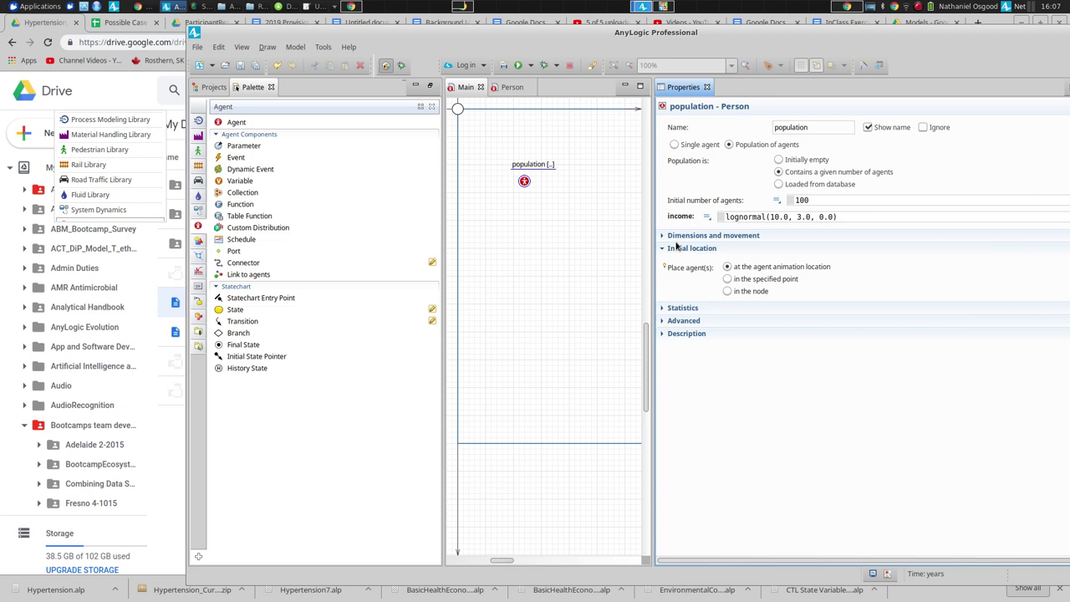
- Examine the lognormal expression in Kate, highlighting its argument list (10.0, 3.0, 0.0), and return to AnyLogic
key("alt+Tab")
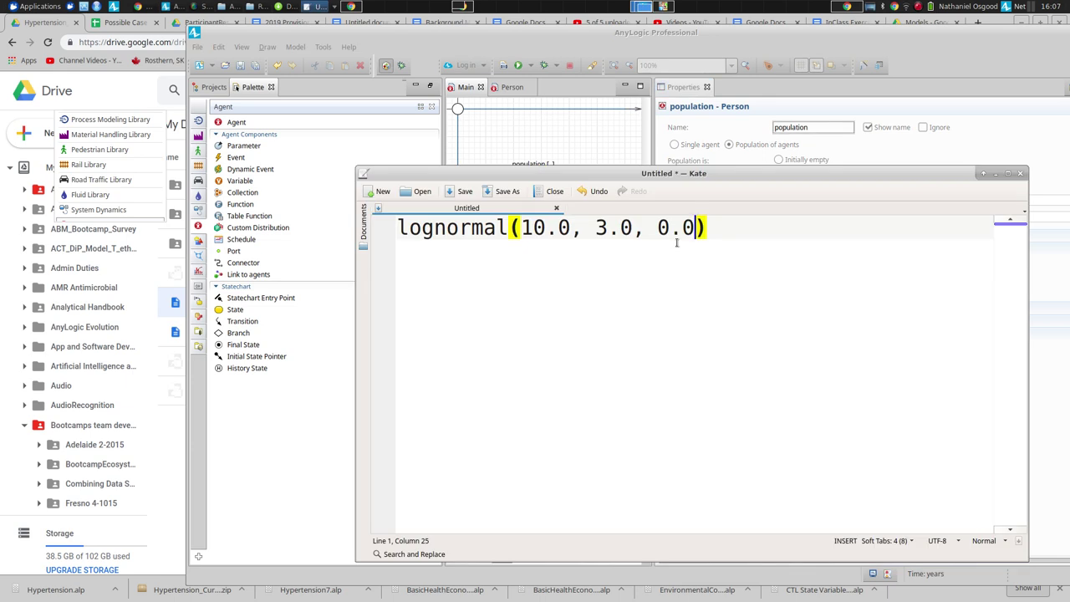
key("Left")
key("Left")
key("Left")
key("Left")
key("Left")
key("Left")
key("Left")
key("Left")
key("Left")
key("Left")
key("Left")
key("Left")
key("Left")
key("Left")
key("Left")
key("shift+Home")
key("Right")
key("Right")
key("Right")
key("Right")
key("Right")
key("Right")
key("Right")
key("Right")
key("Right")
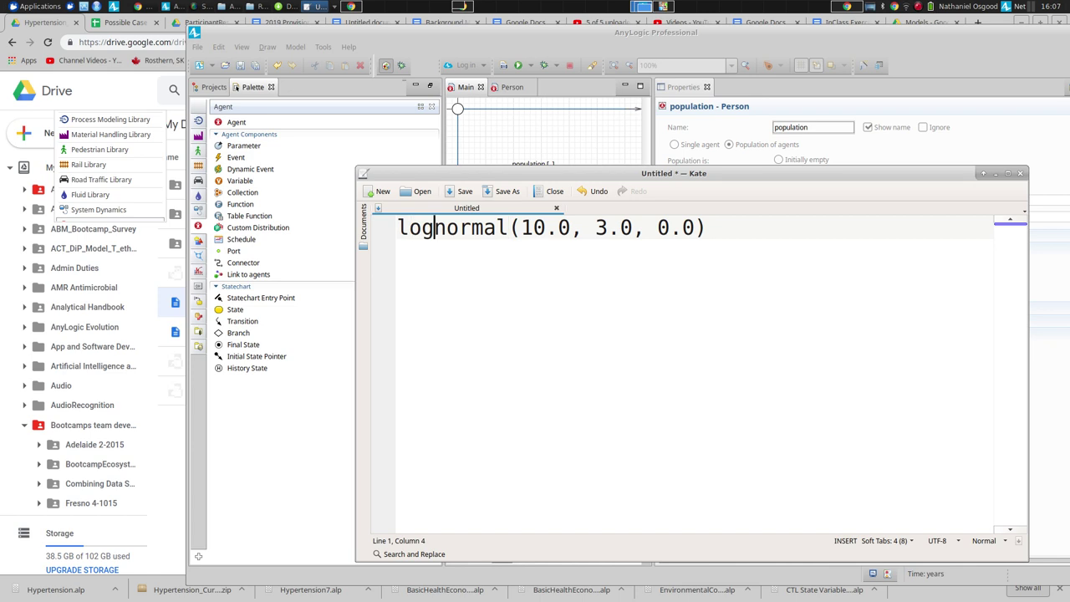
key("shift+Right")
key("shift+Right")
key("shift+Right")
key("shift+Right")
key("shift+Right")
key("shift+Right")
key("shift+Right")
key("shift+Right")
key("shift+Right")
key("shift+Right")
key("shift+Right")
key("shift+Right")
key("shift+Right")
key("shift+Right")
key("shift+Right")
key("shift+Right")
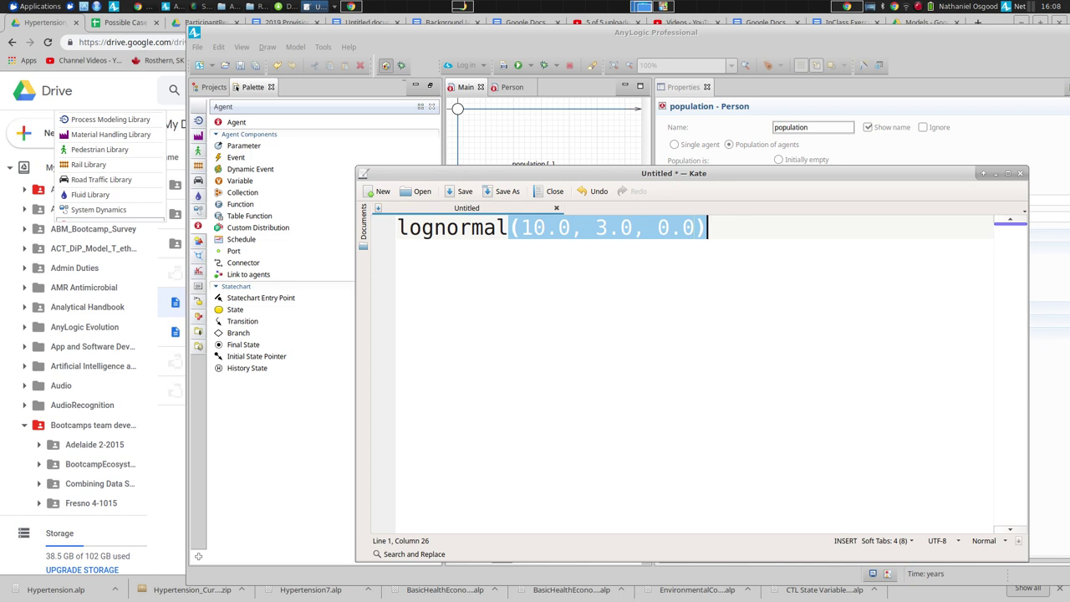
left_click(677, 245)
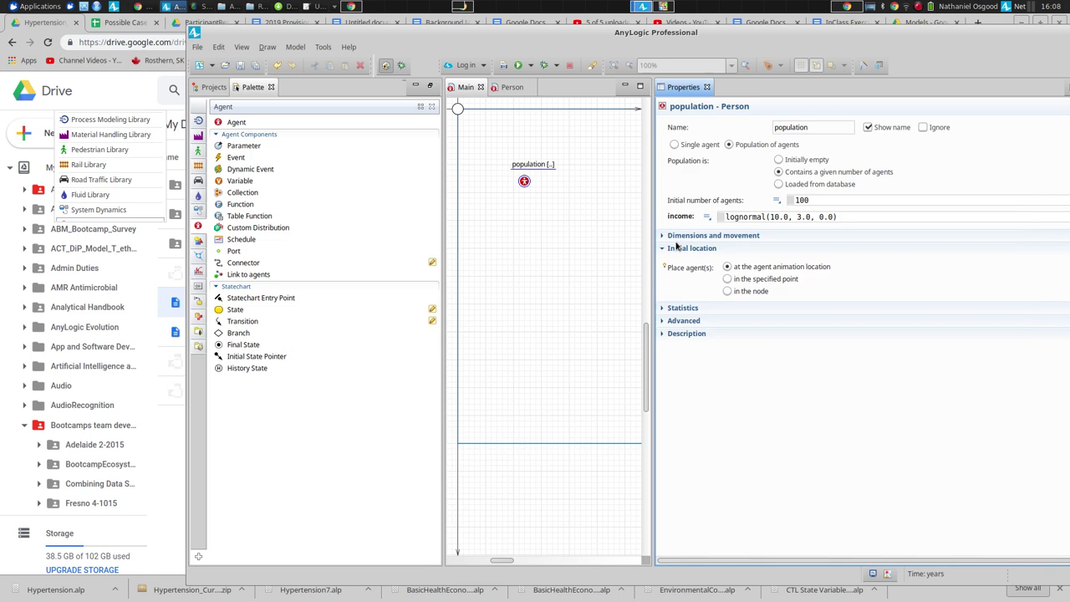
key("alt+Tab")
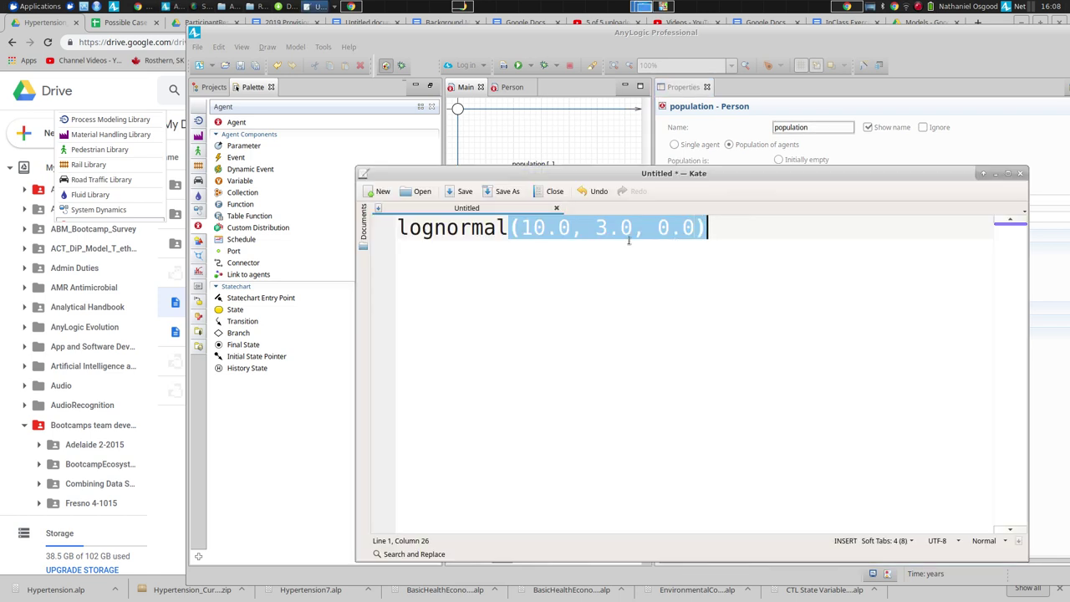
key("alt+Tab")
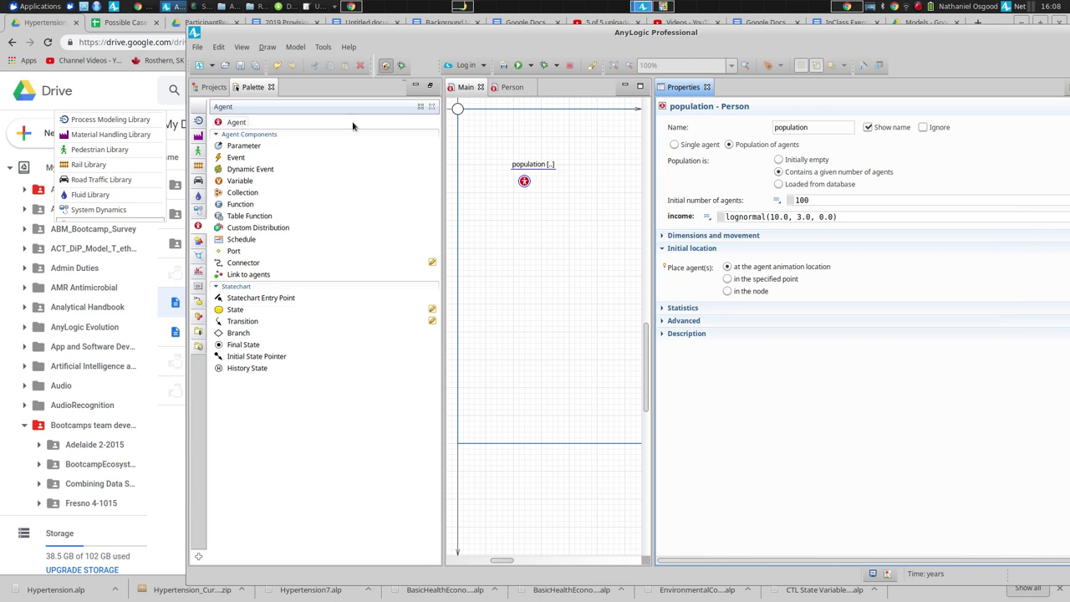
- Launch the Simulation: Main experiment, start the run and reposition its window so the whole view and its controls are accessible
left_click(214, 86)
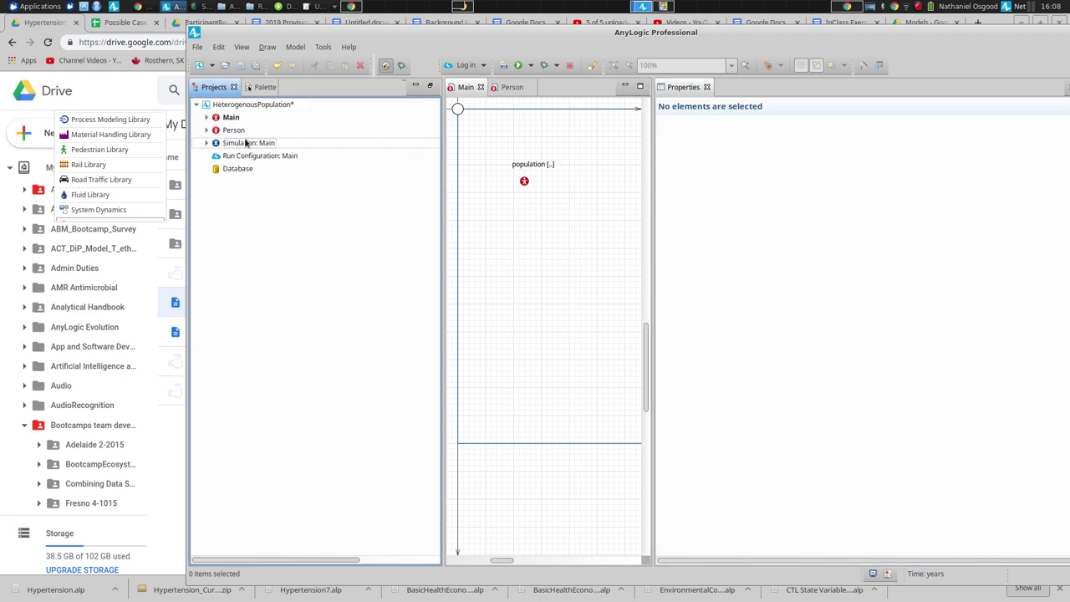
right_click(245, 143)
left_click(280, 305)
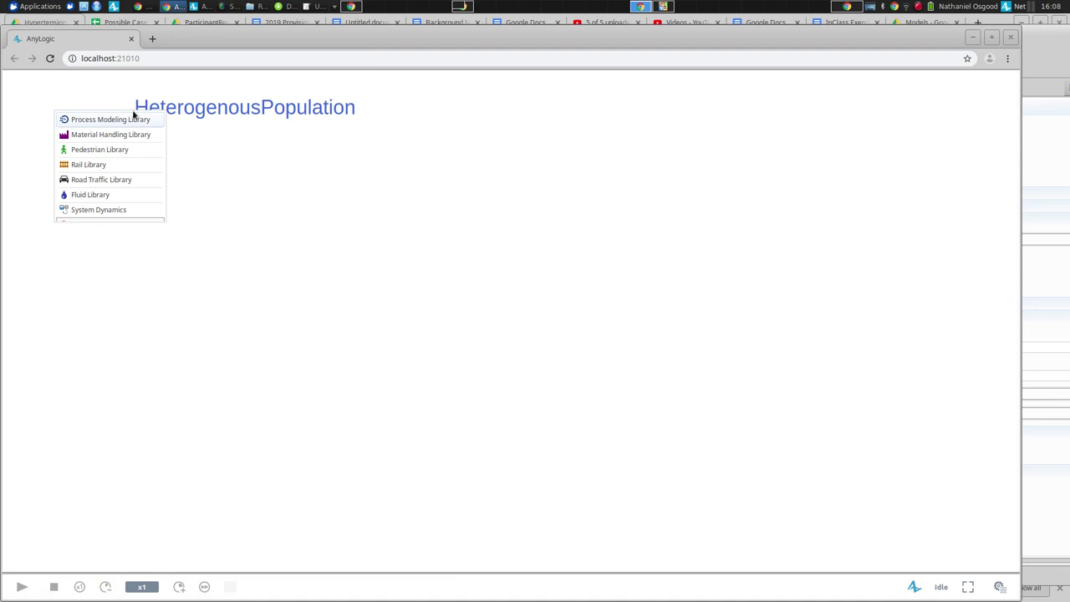
left_click(22, 586)
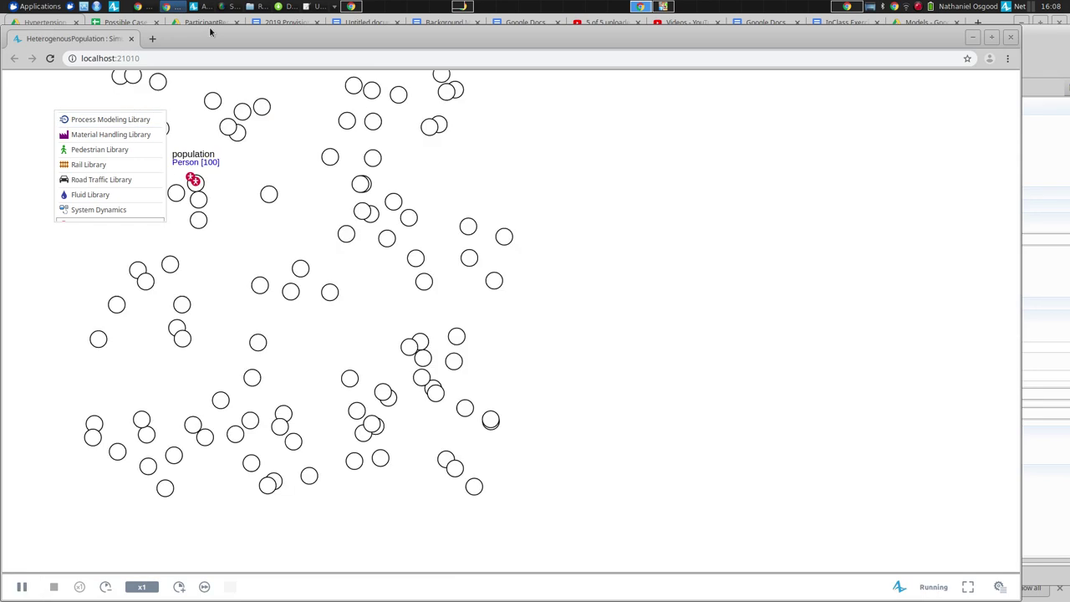
left_click_drag(202, 34, 470, 25)
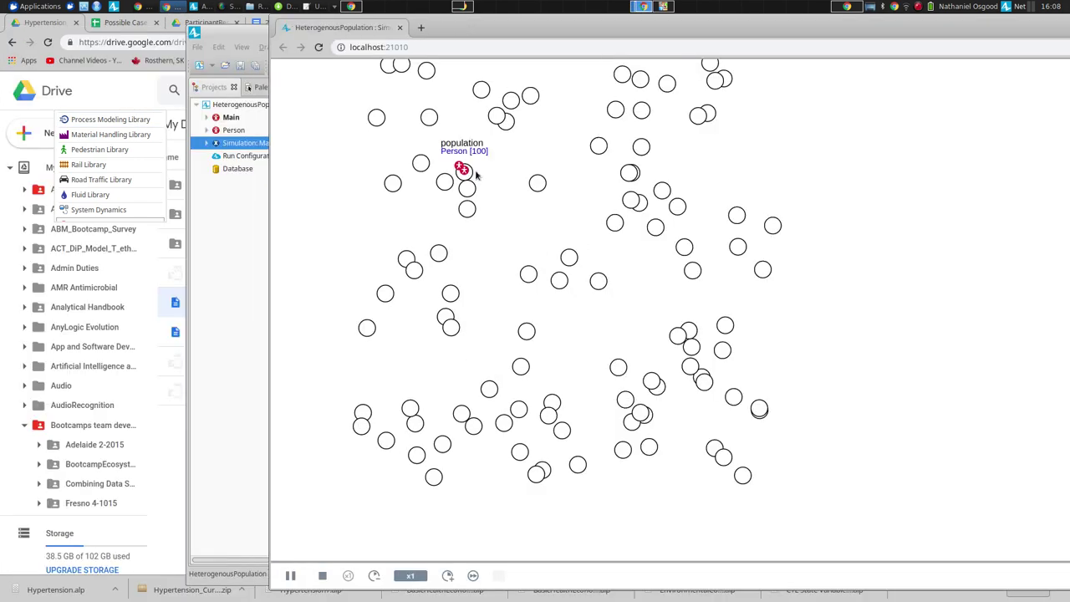
left_click_drag(633, 25, 410, 20)
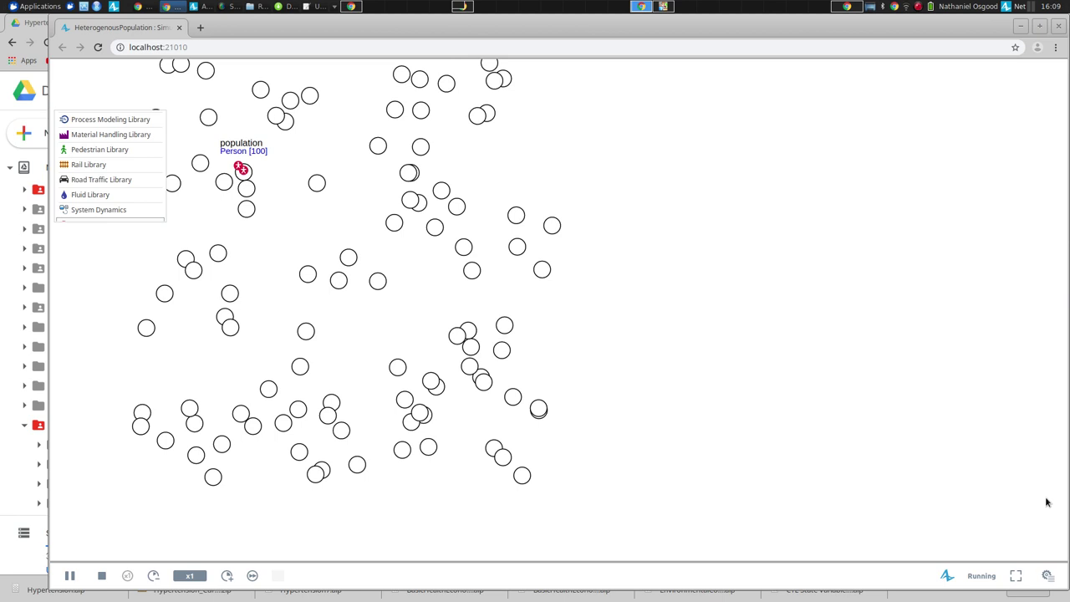
- Show the developer panel of the running simulation, dive into the population's first Person and reposition the window to view its income
left_click(1046, 575)
left_click(981, 102)
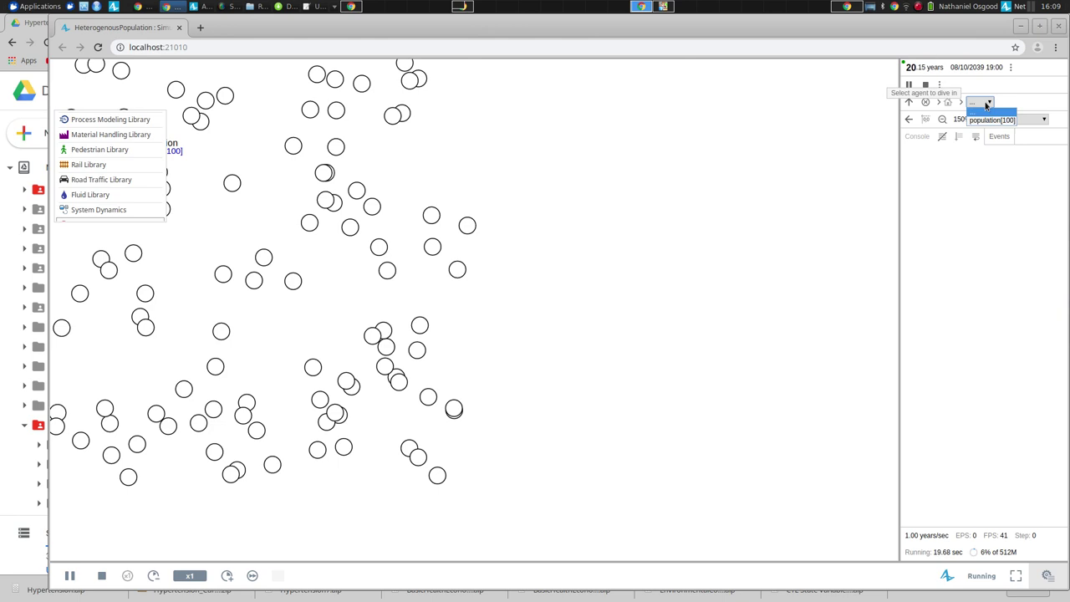
left_click(990, 120)
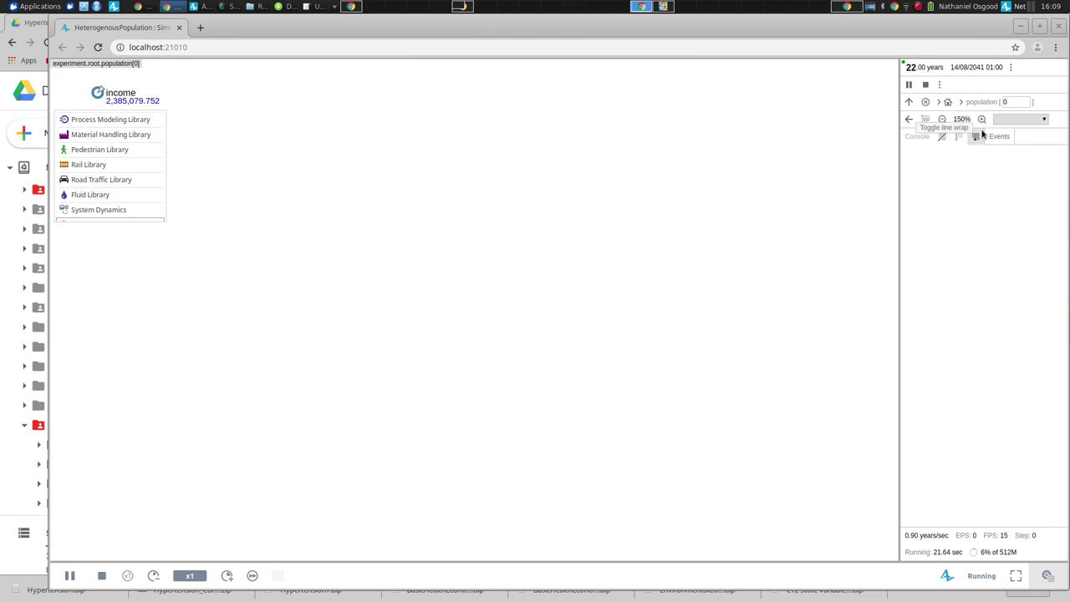
left_click_drag(228, 23, 449, 34)
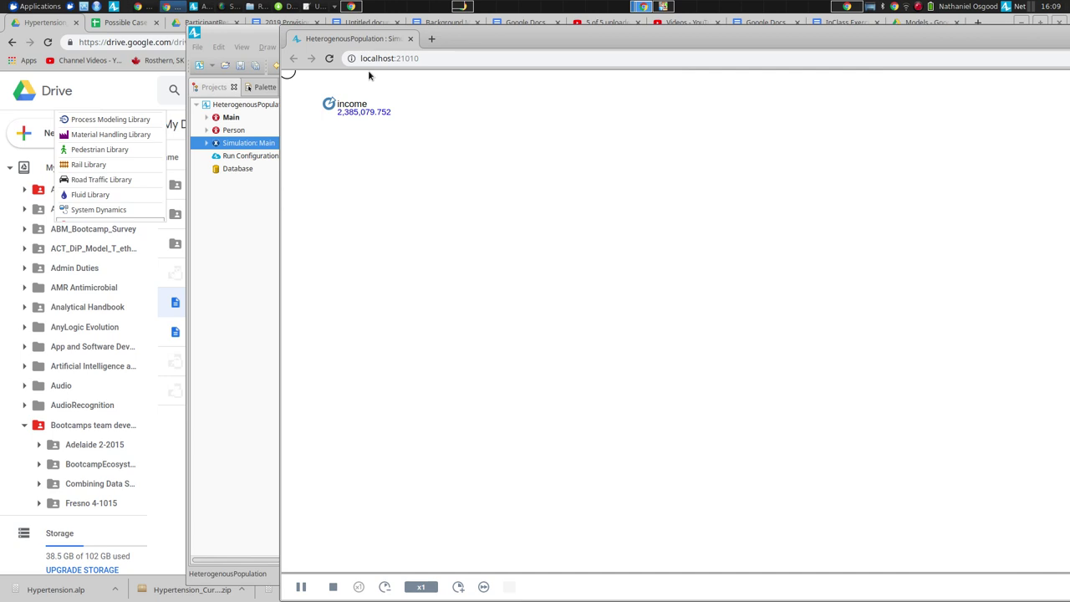
left_click_drag(454, 42, 195, 29)
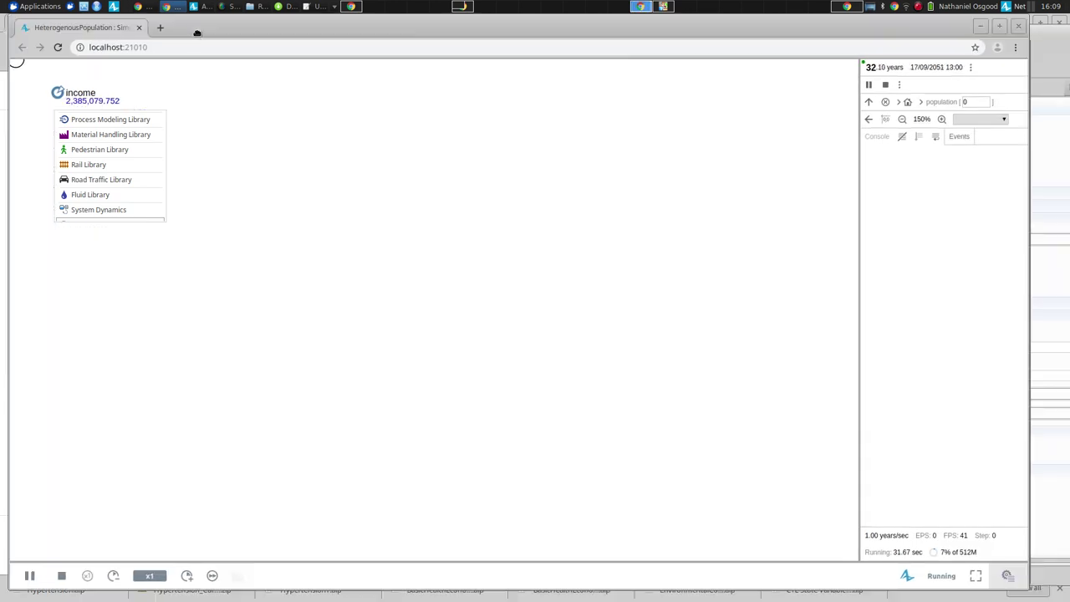
- Step through the following Persons in the population to compare their incomes, and close the simulation window
left_click(984, 101)
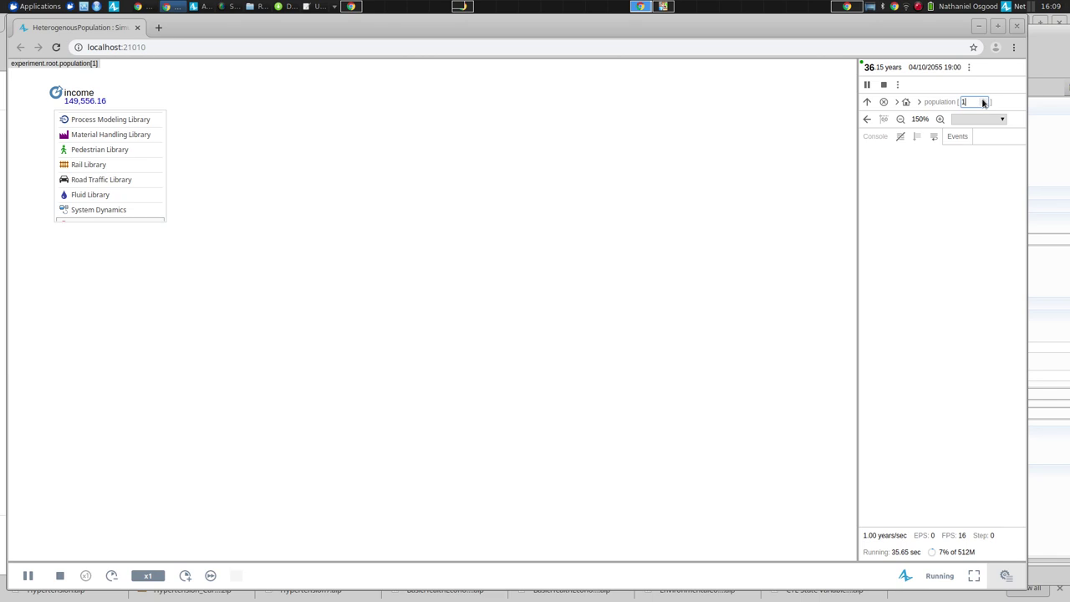
left_click(984, 101)
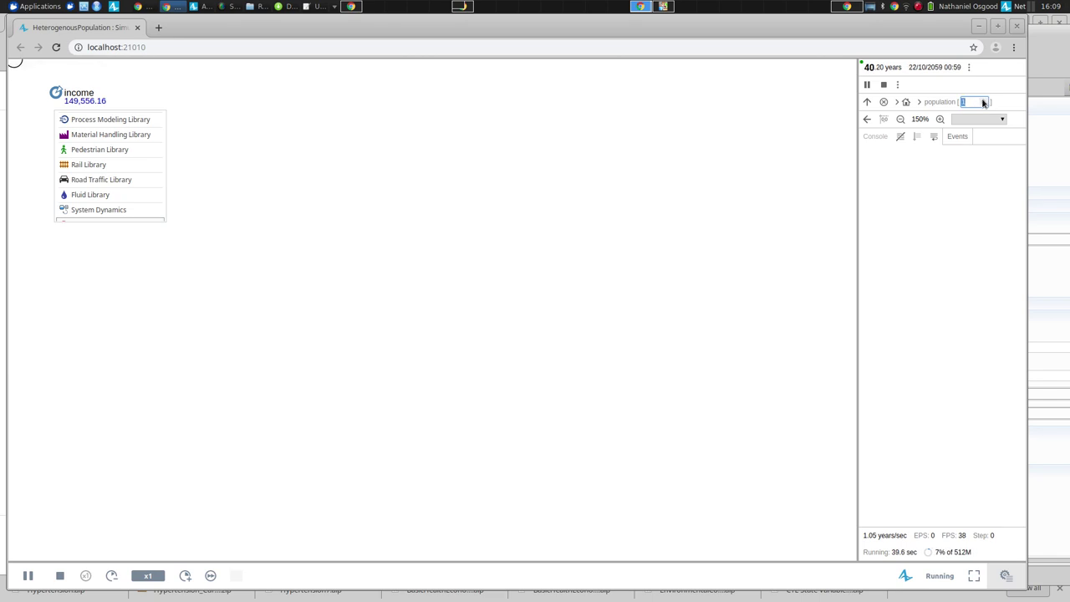
left_click(985, 102)
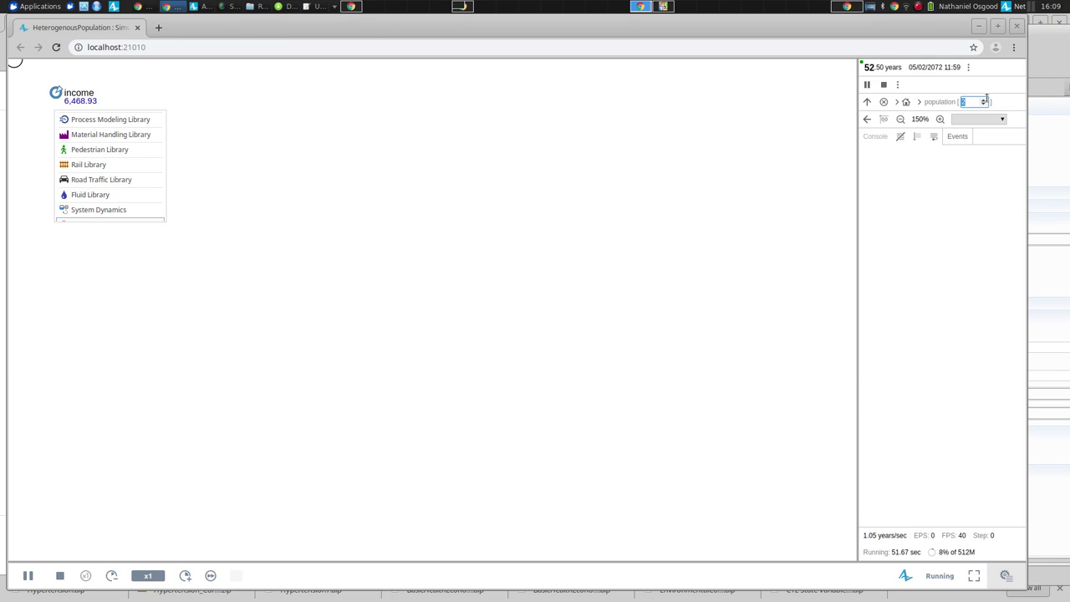
left_click(983, 101)
left_click(983, 101)
key("BackSpace")
key("ctrl+w")
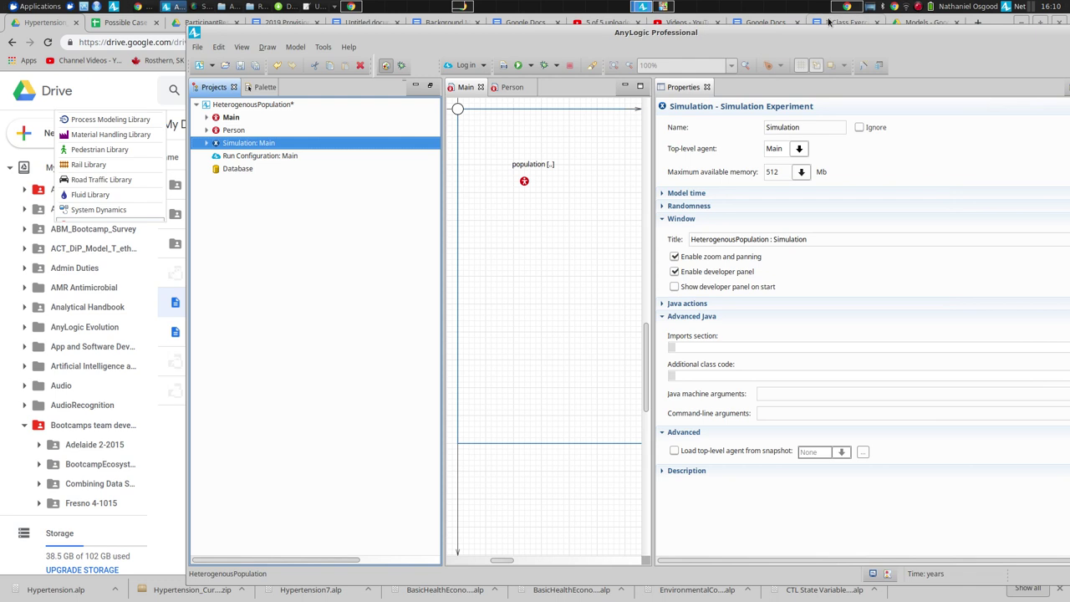
- Open the Person agent type, select the oval at its origin and expand the oval's Advanced properties
left_click(458, 112)
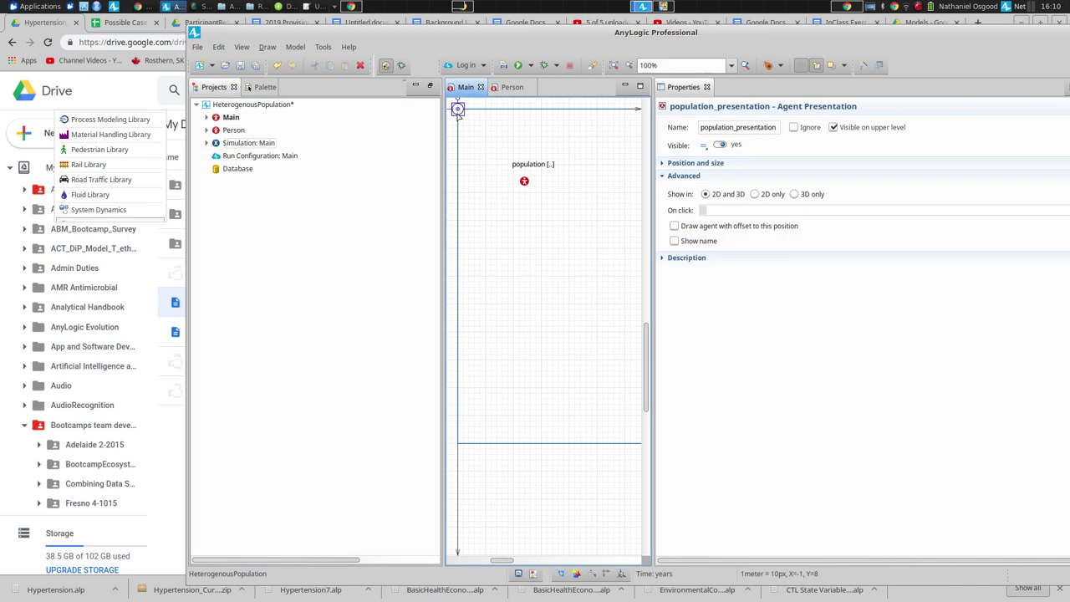
left_click(511, 87)
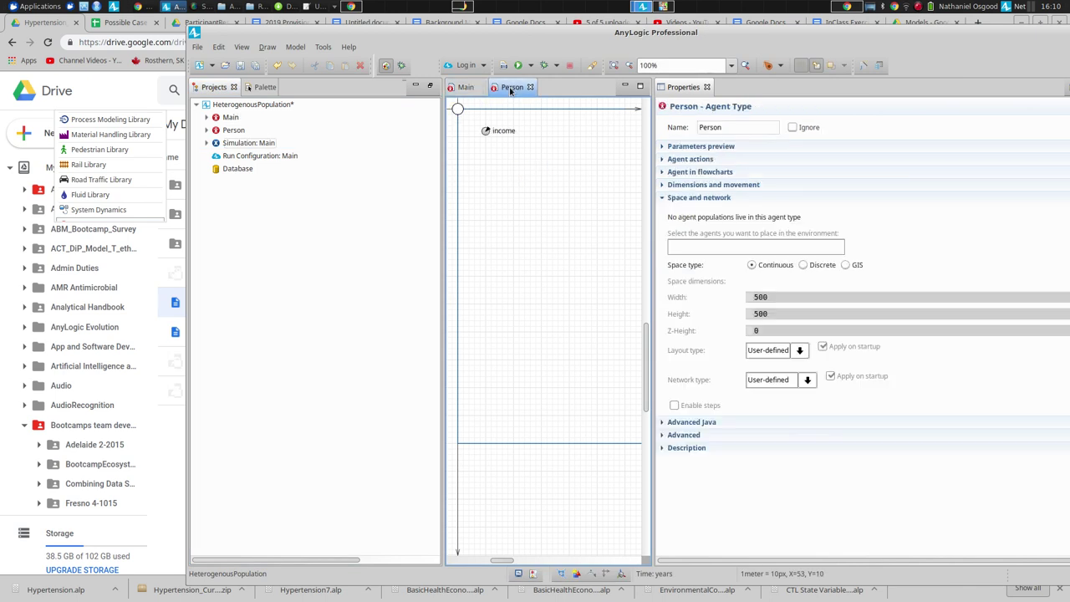
left_click(458, 110)
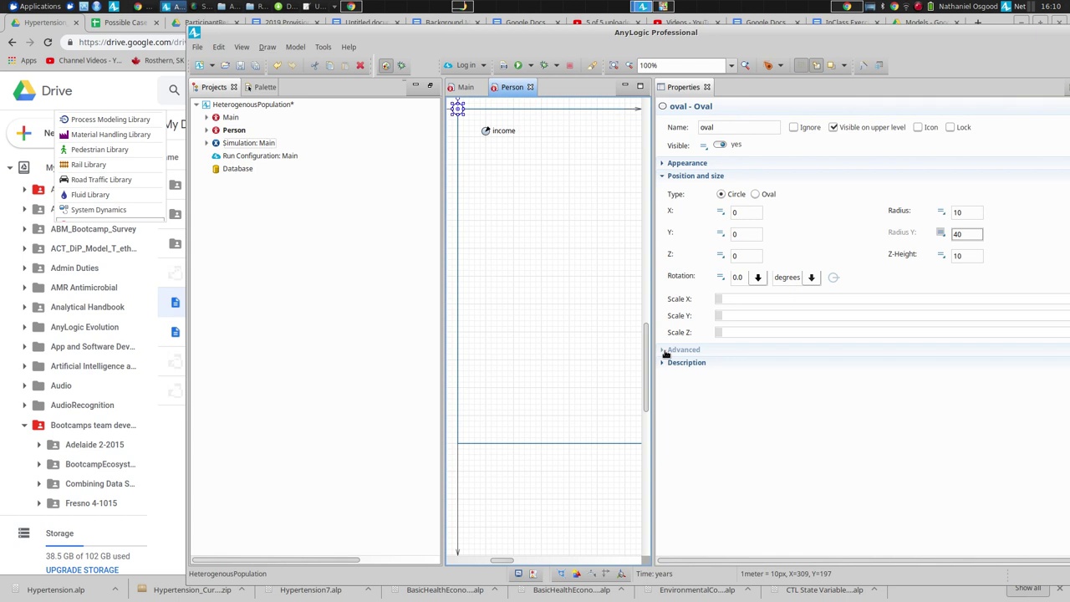
left_click(666, 351)
left_click(732, 299)
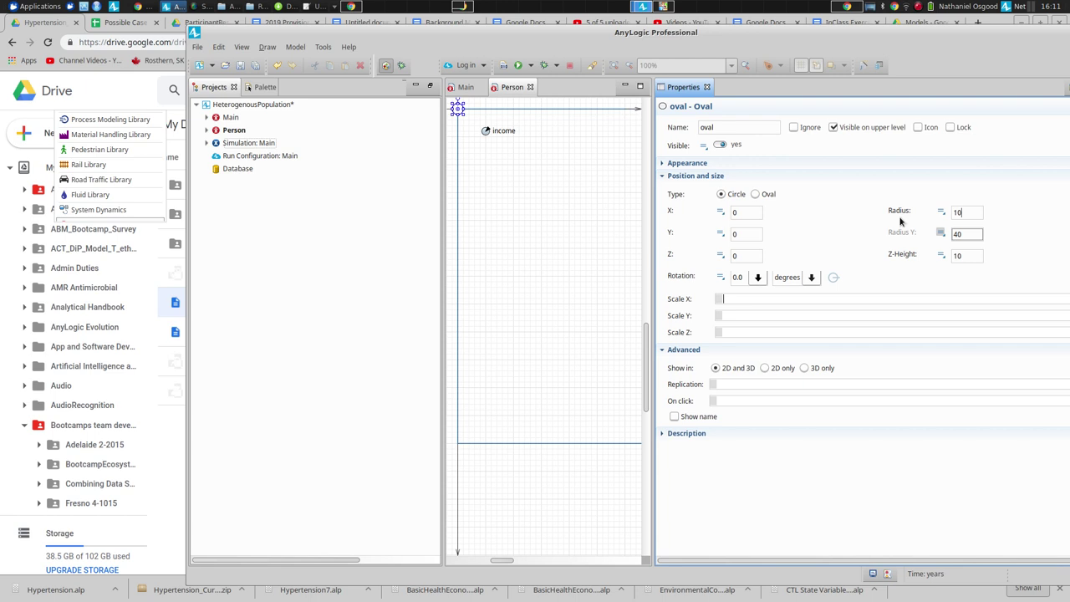
left_click(941, 213)
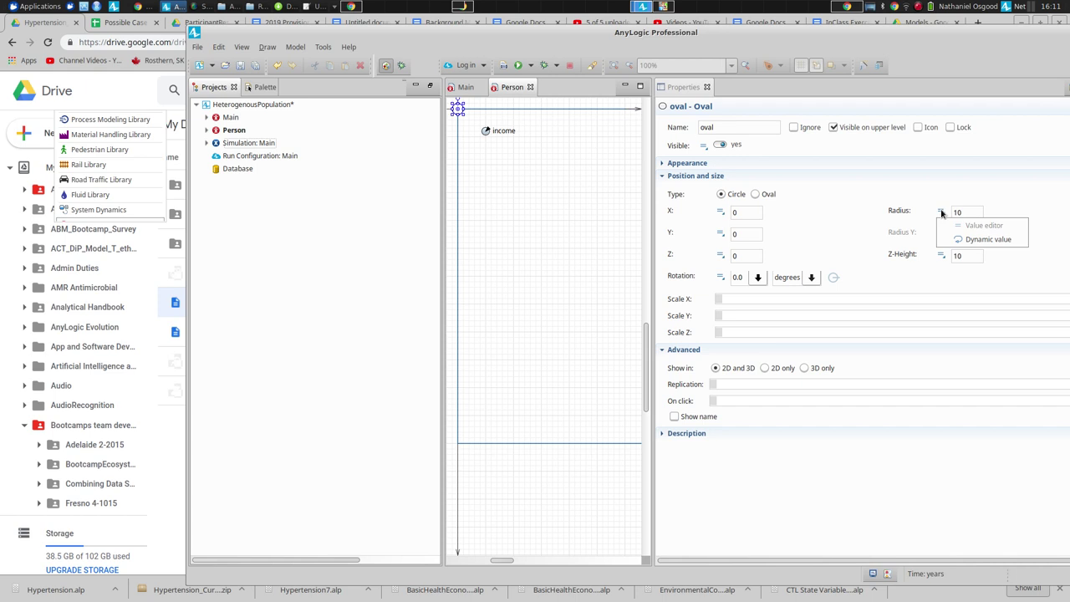
left_click(940, 214)
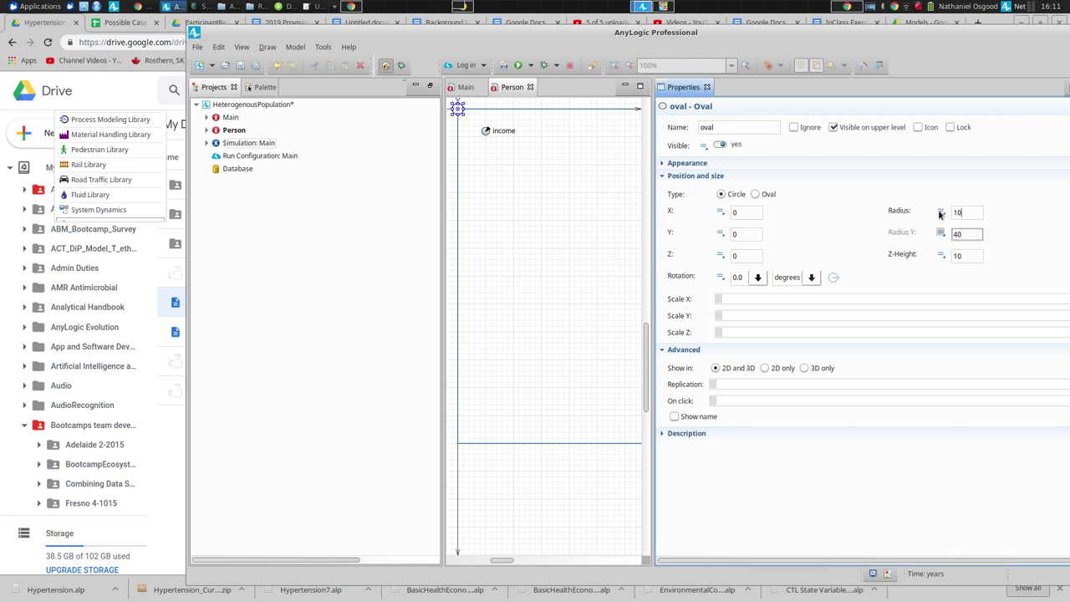
left_click(940, 214)
left_click(967, 209)
key("BackSpace")
key("BackSpace")
type("inco")
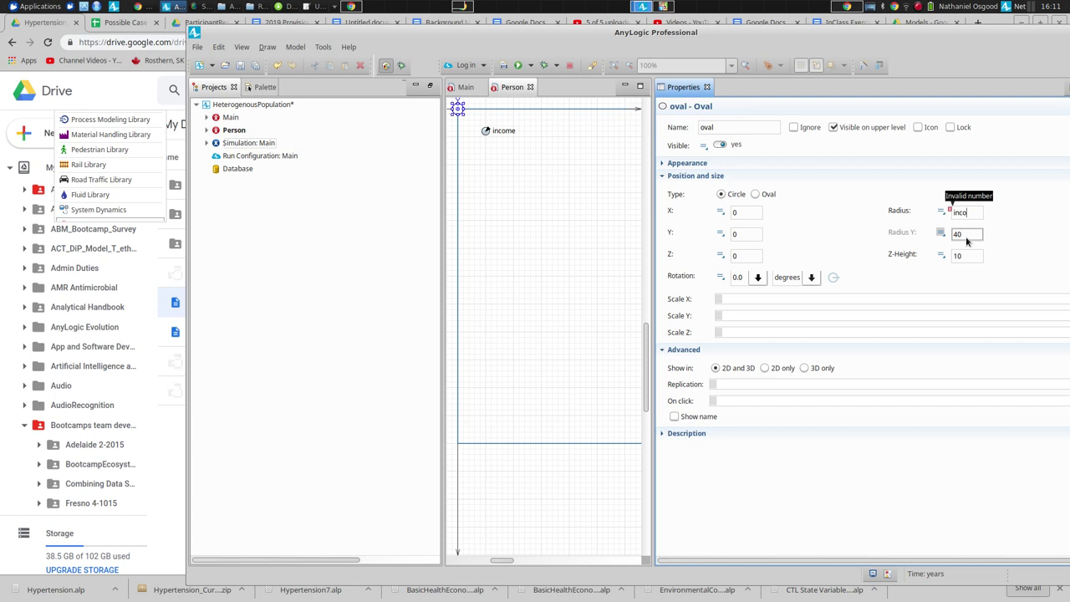
key("BackSpace")
key("BackSpace")
key("BackSpace")
key("BackSpace")
type("10")
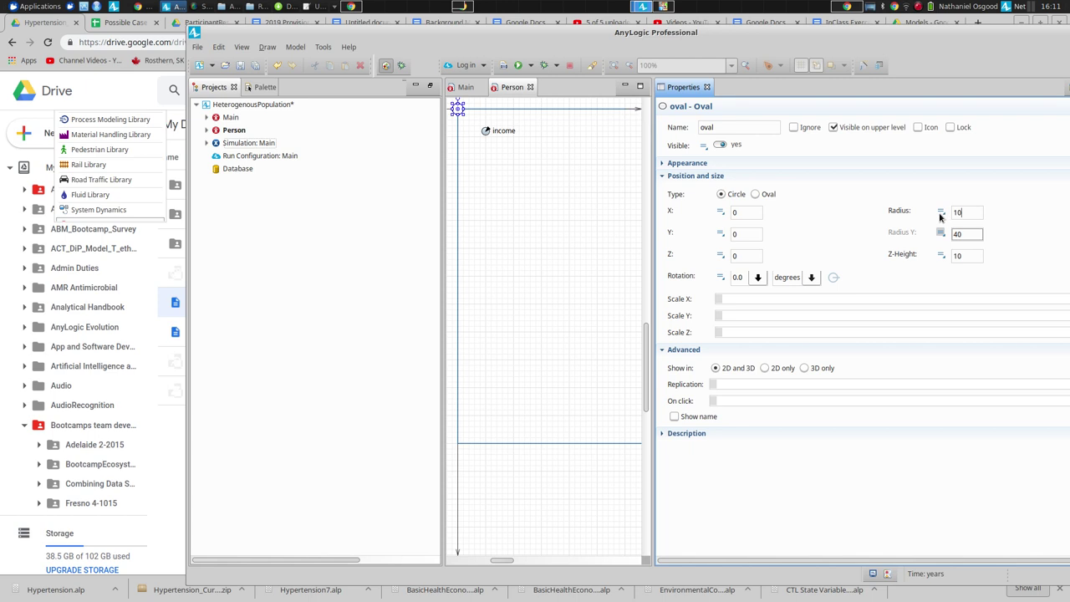
- Switch the Person oval's radius from a fixed value to a dynamic value, ready for an expression
left_click(941, 213)
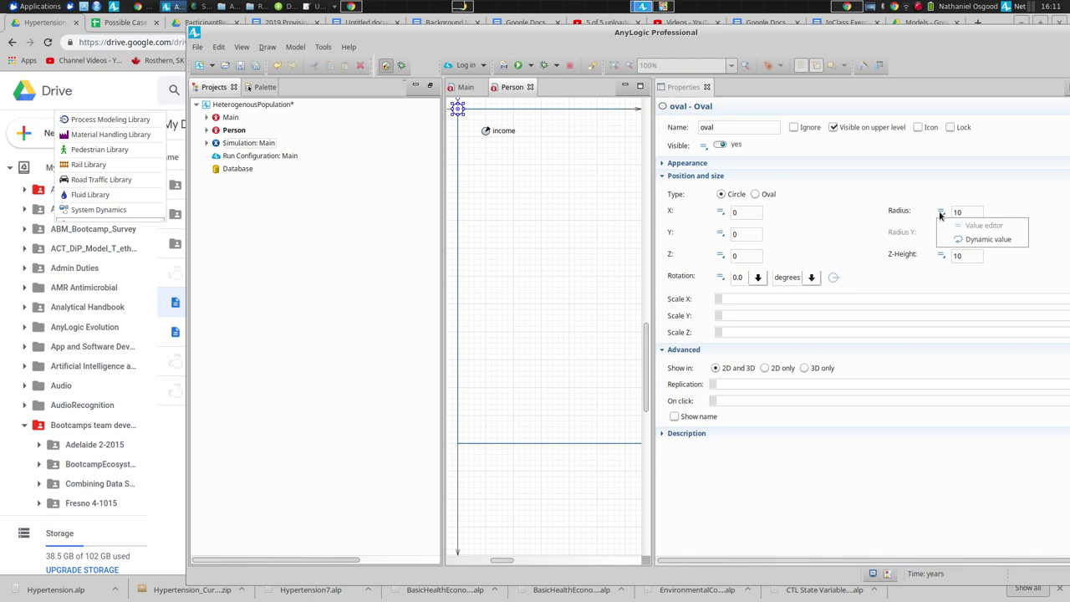
left_click(940, 214)
left_click(940, 214)
left_click(943, 213)
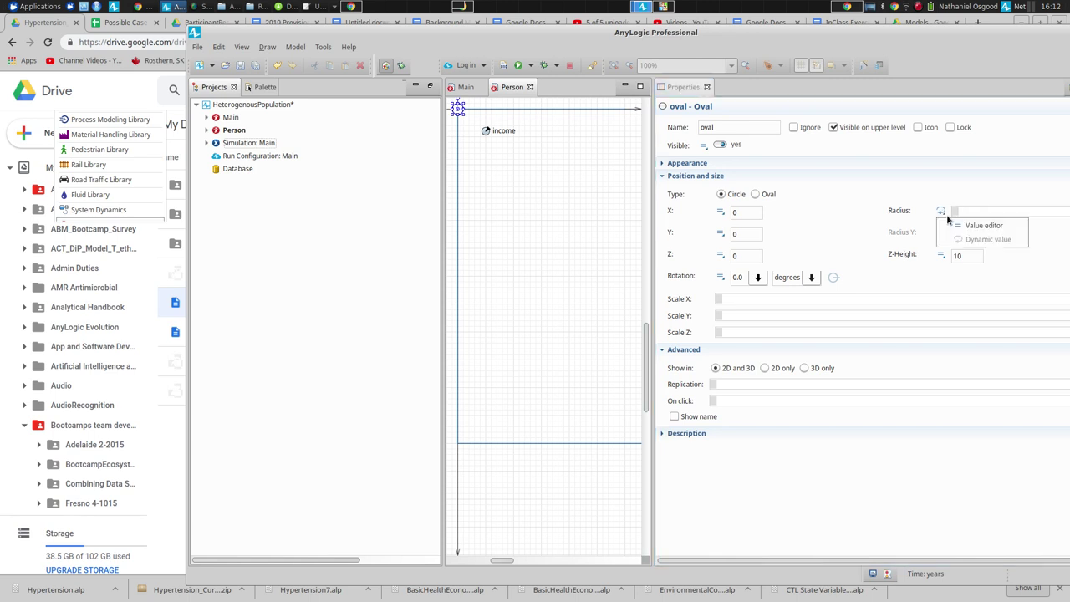
left_click(990, 212)
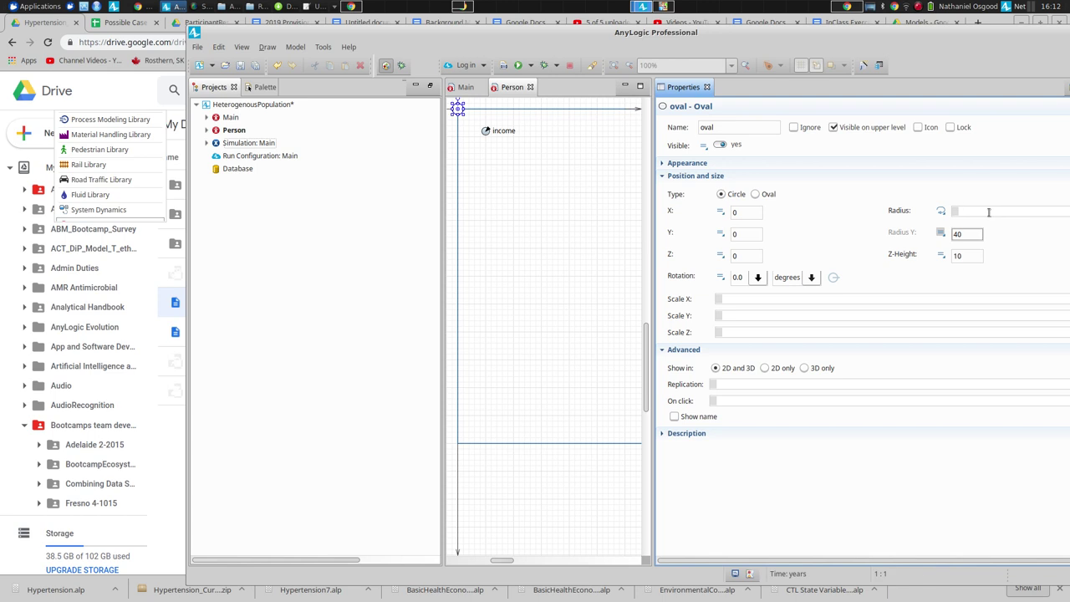
- Enter log(income + 1) * 2.0 as the radius expression of the Person oval
type("income")
key("Home")
type("log")
type("(")
key("End")
type("+ 1)")
type(" * 2.0")
- Switch to Kate, replace the lognormal expression with log(income + 1) * 2.0 and enlarge the text
key("alt+Tab")
key("ctrl+a")
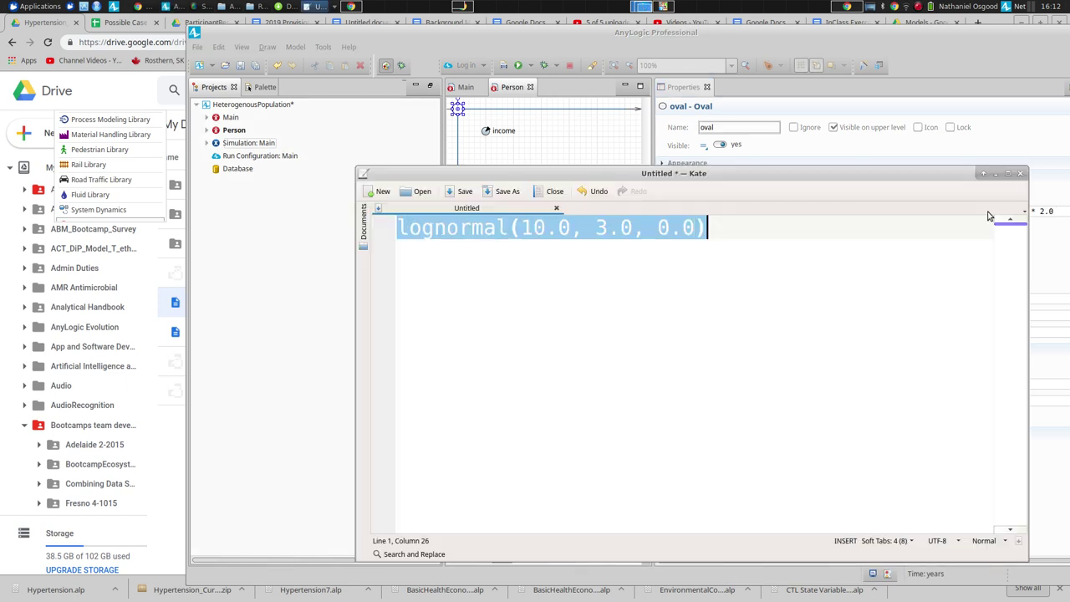
type("log(income + 1) * 2.0")
key("ctrl+plus")
key("ctrl+plus")
key("ctrl+plus")
key("ctrl+plus")
key("ctrl+plus")
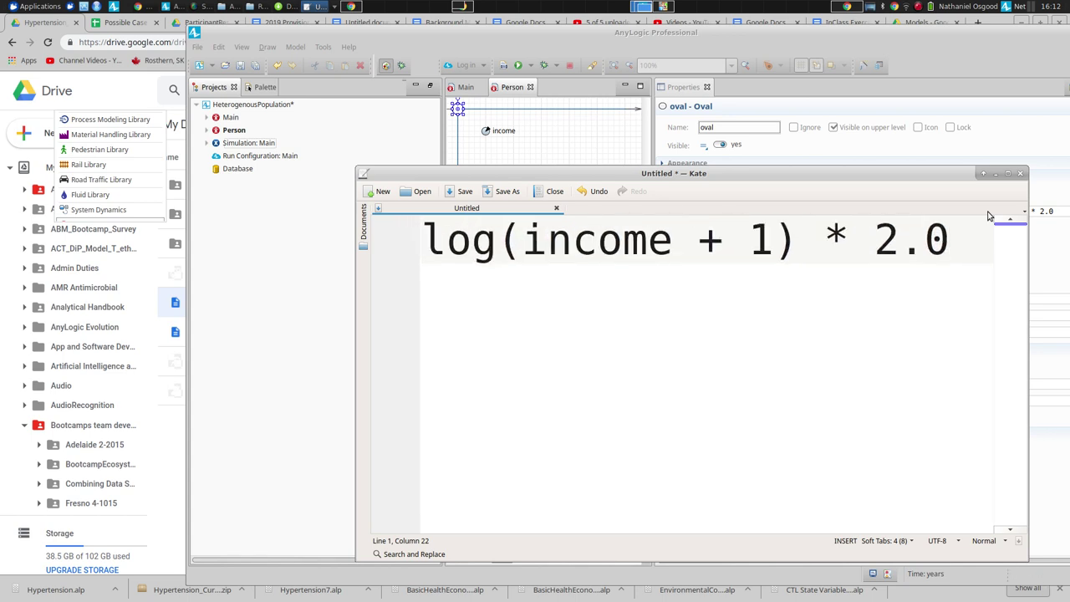
key("ctrl+plus")
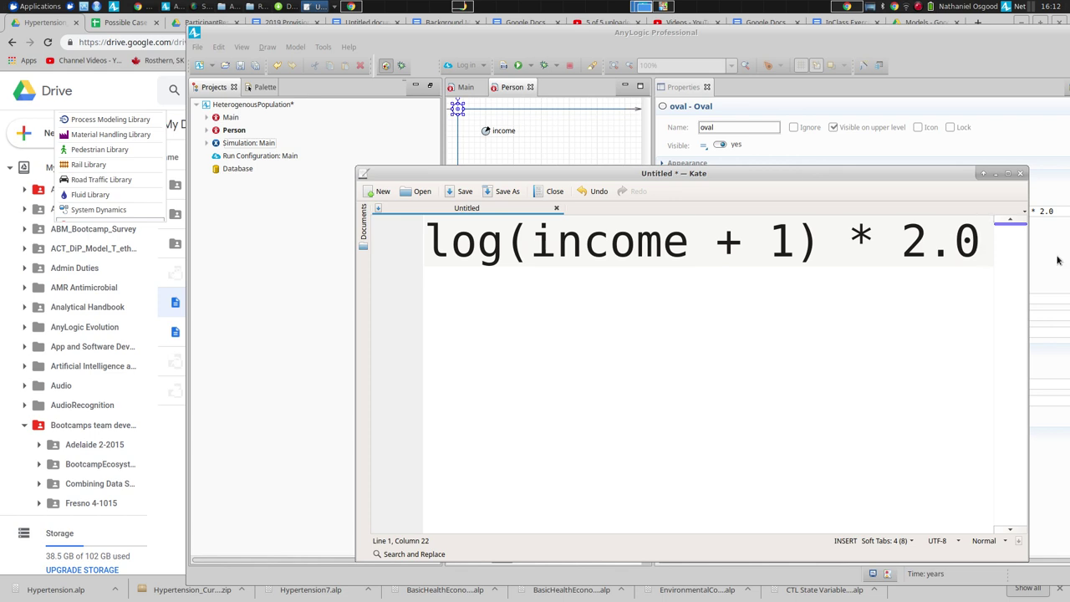
- Change the added constant to 1.0 in the Kate expression and widen the window so it fits on one line
left_click(790, 253)
type(".-")
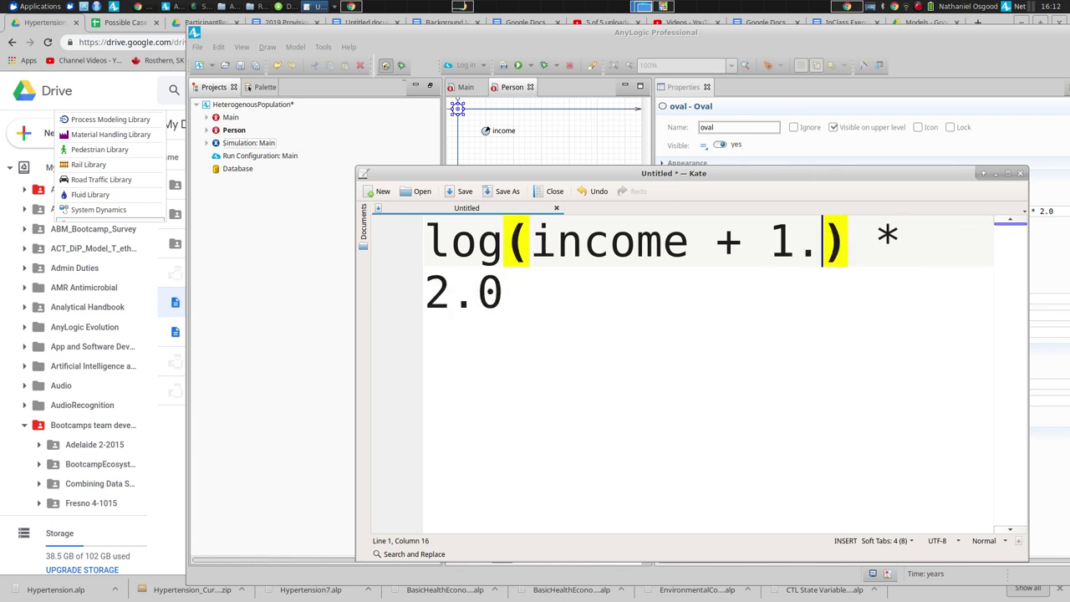
key("BackSpace")
type("0")
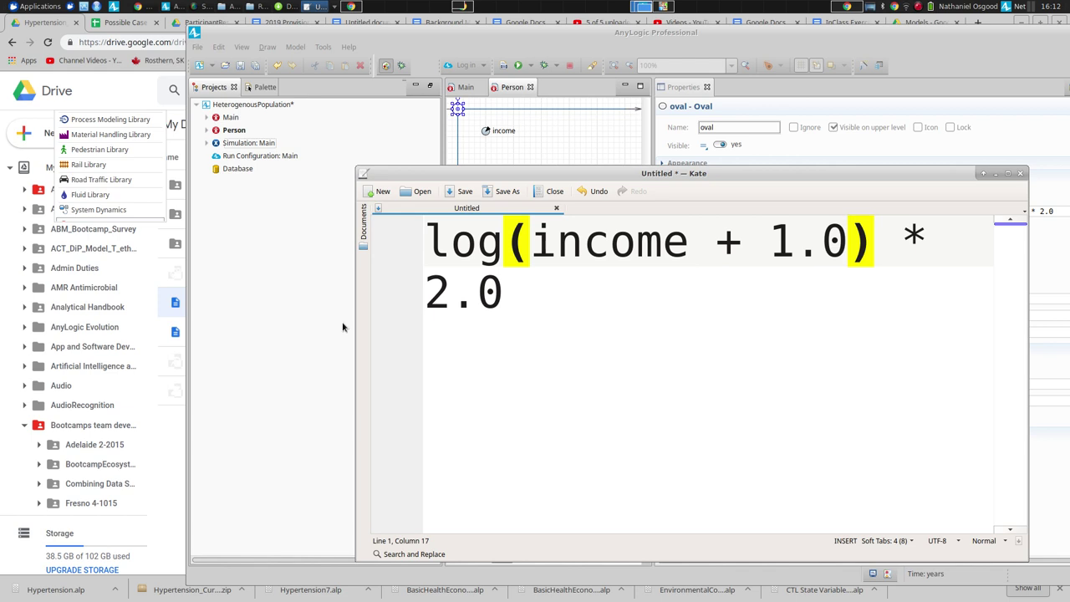
left_click_drag(356, 328, 247, 328)
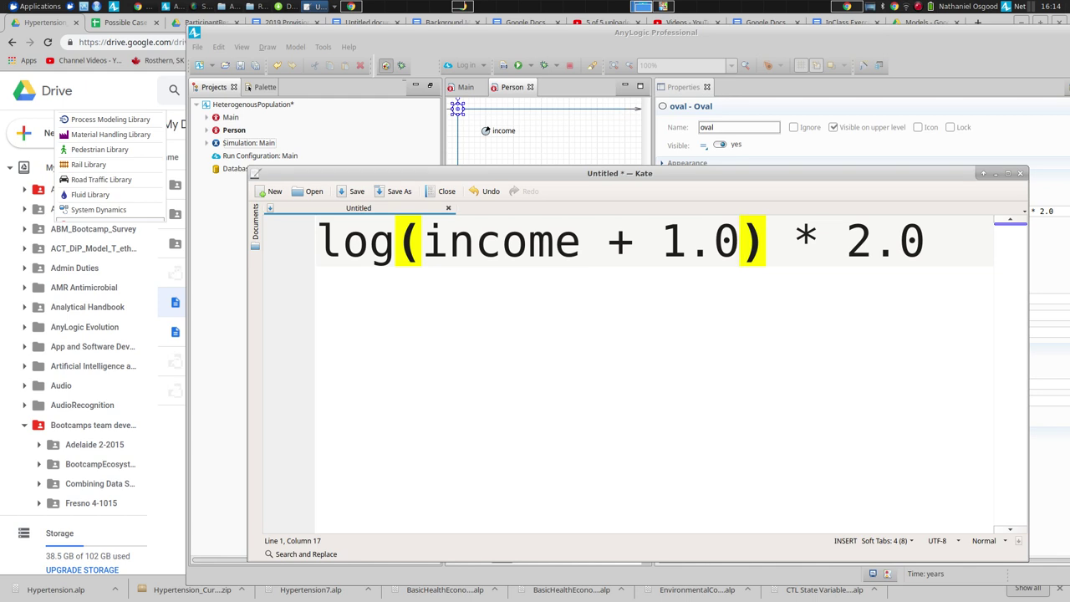
- Return to AnyLogic and change the added constant to 1.0 in the oval's radius expression, giving log(income + 1.0) * 2.0
key("alt+Tab")
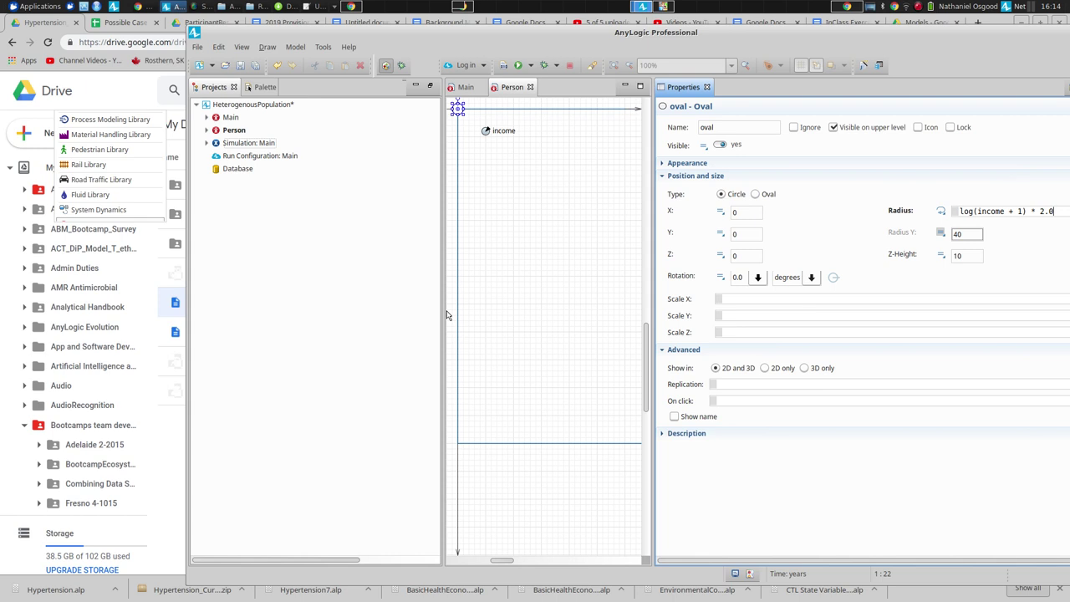
key("Left")
key("Left")
key("Left")
key("Left")
type("/")
type("0")
key("alt+Tab")
key("alt+Tab")
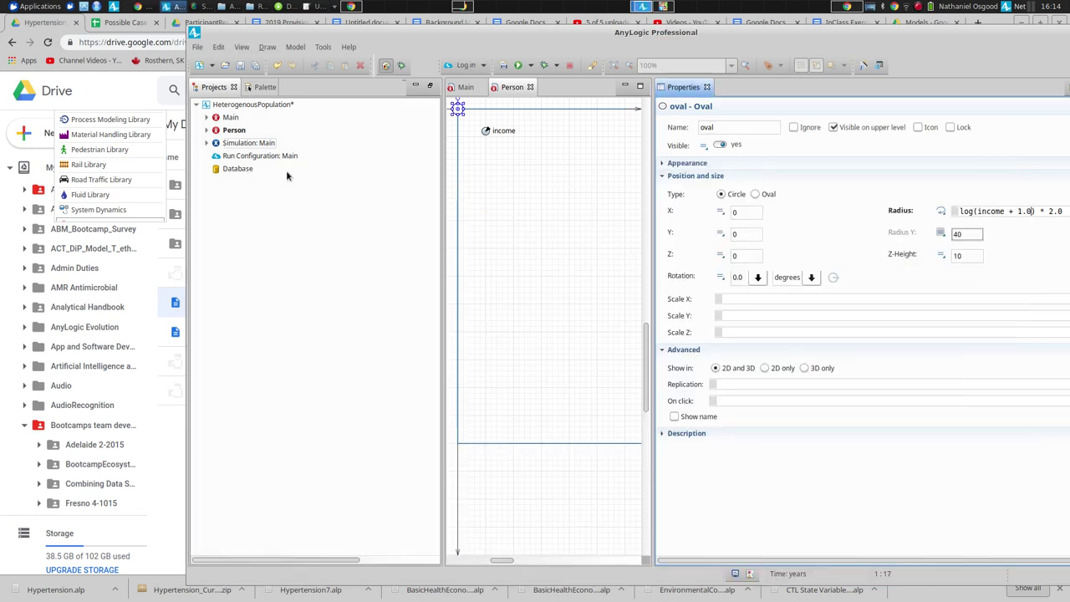
- Launch the Simulation: Main experiment and start the run
right_click(249, 149)
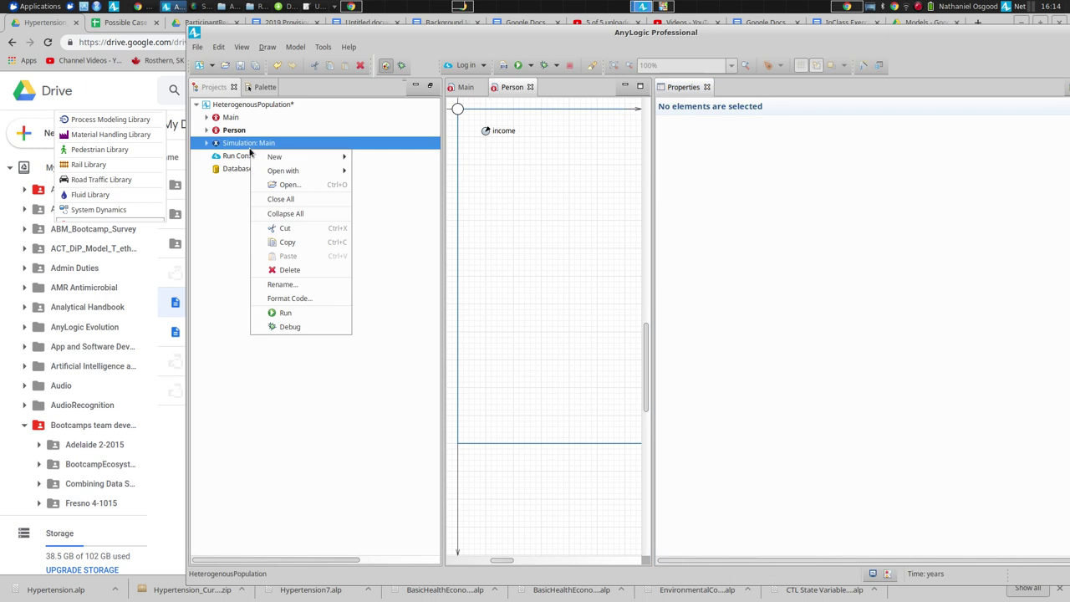
left_click(288, 311)
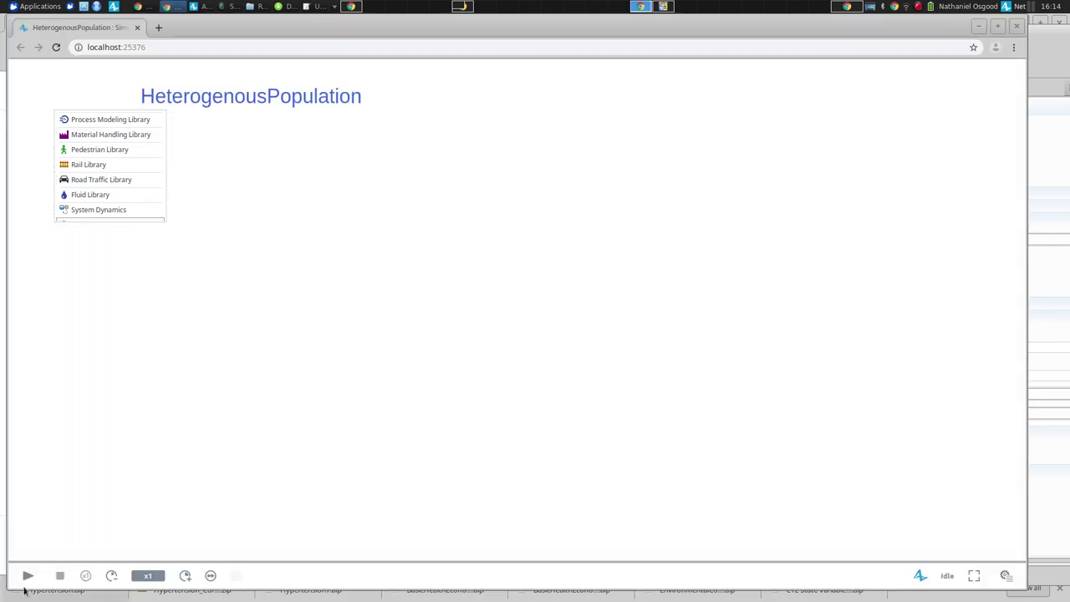
left_click(27, 577)
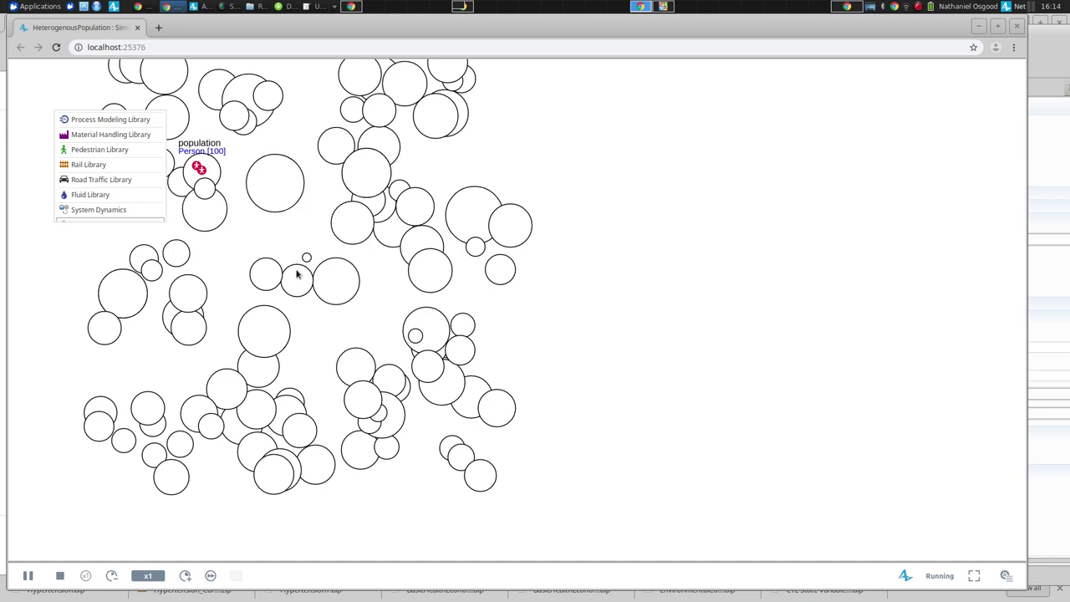
- Show the developer panel, dive into the population and step from Person 0 to Person 1 to compare circle size with income
left_click(1006, 575)
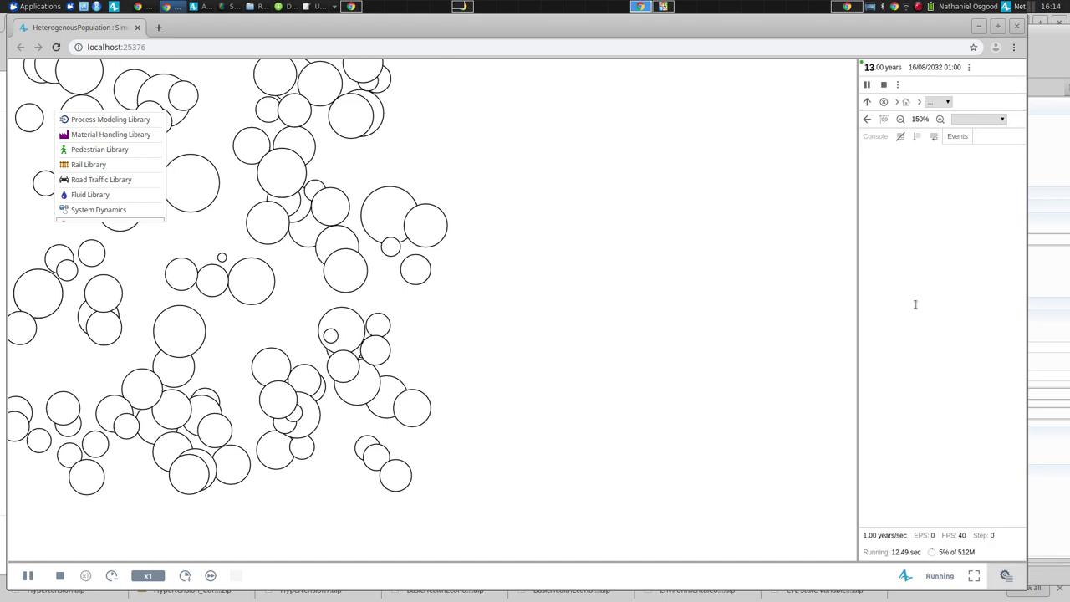
left_click(942, 104)
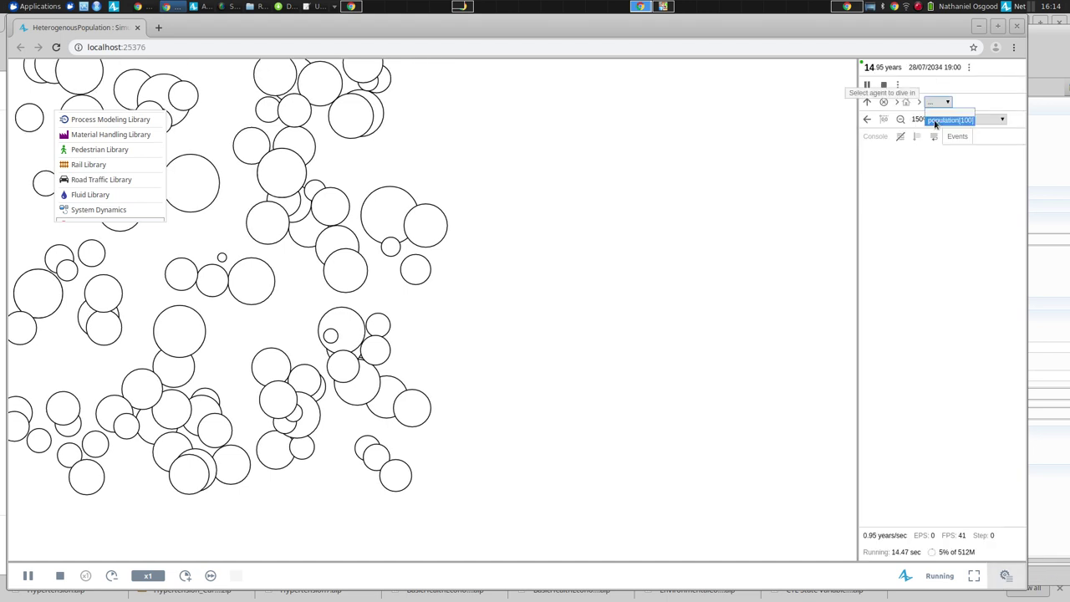
left_click(936, 119)
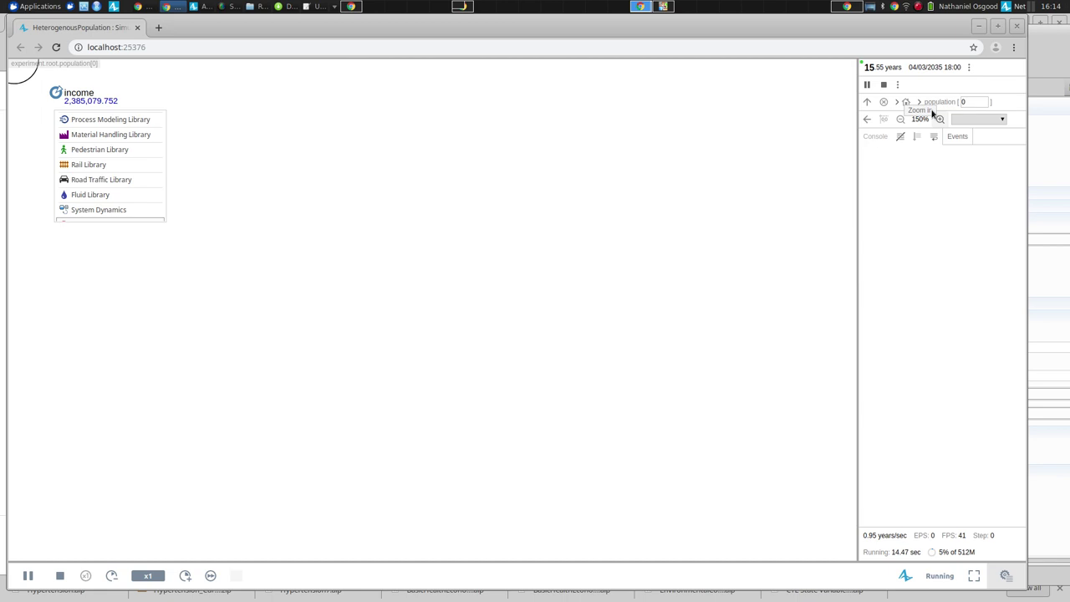
left_click(985, 104)
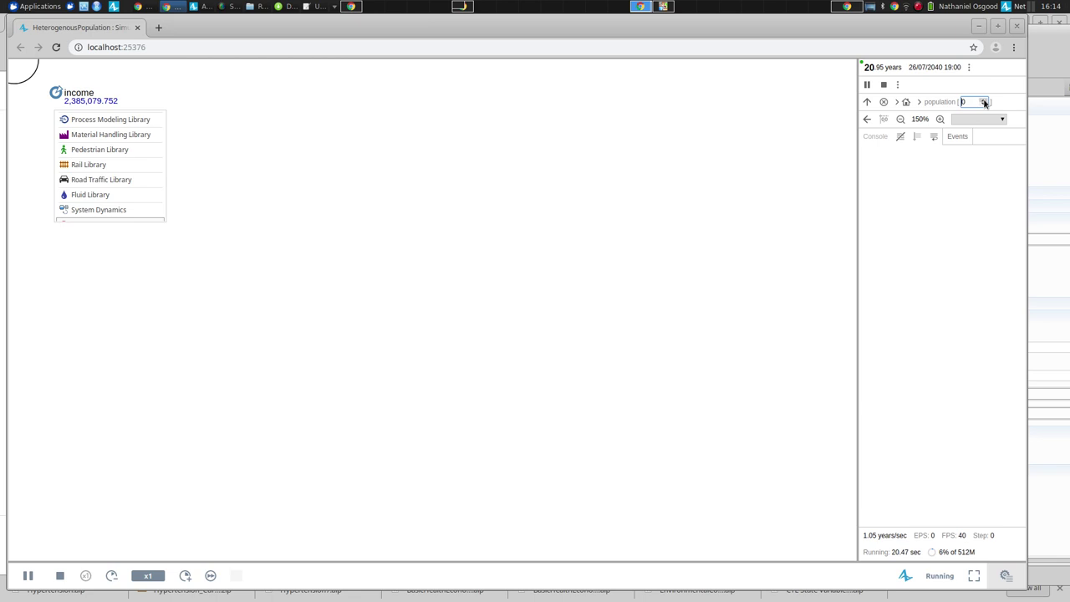
left_click(984, 99)
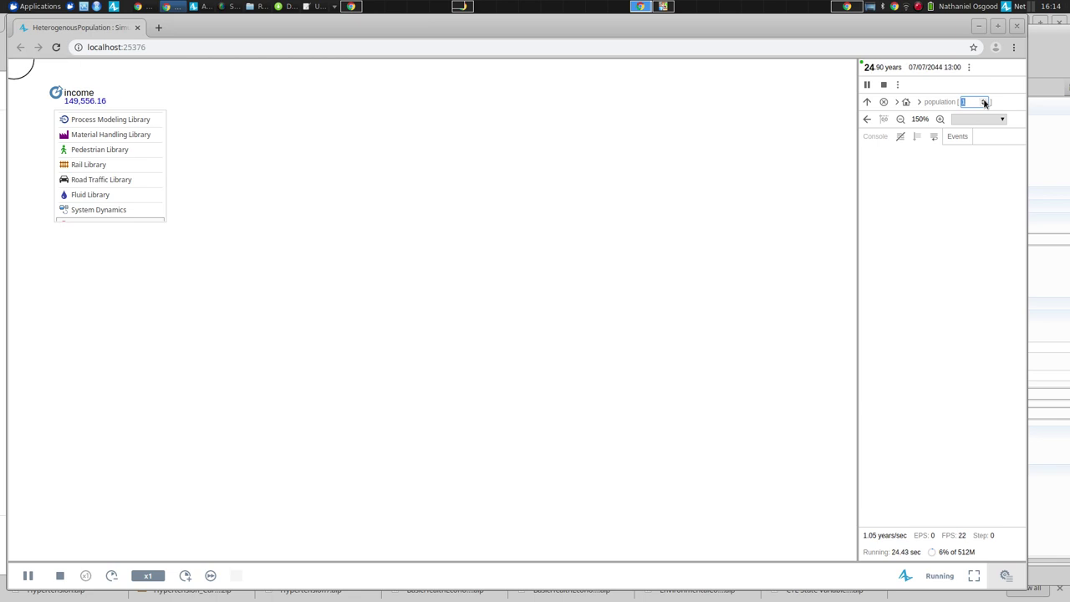
- Step through Persons 2, 3 and 4 in the population to compare circle size with income, and close the simulation window
left_click(984, 101)
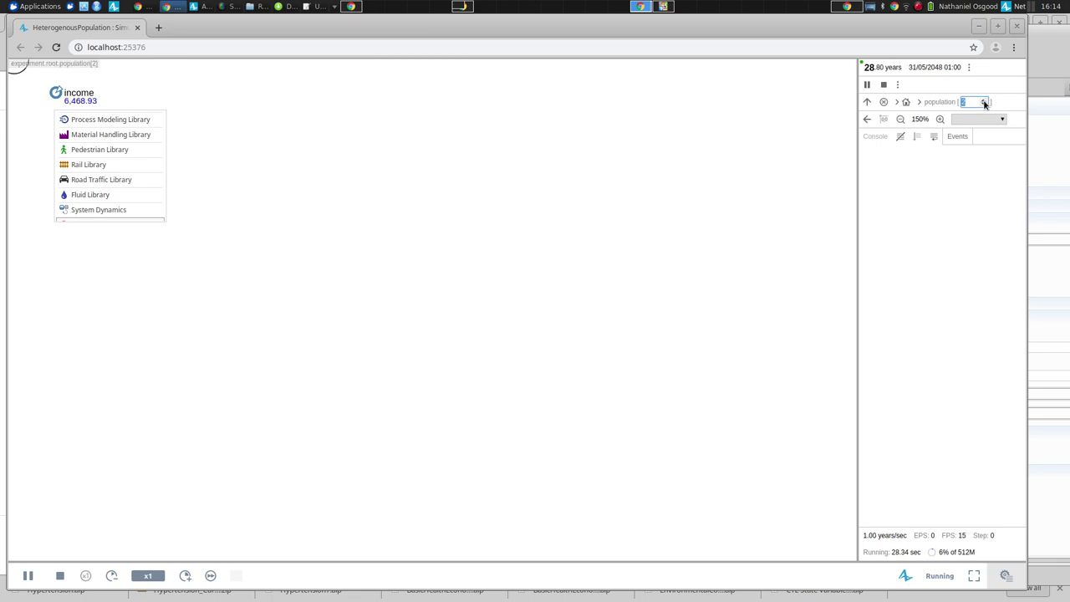
left_click(984, 101)
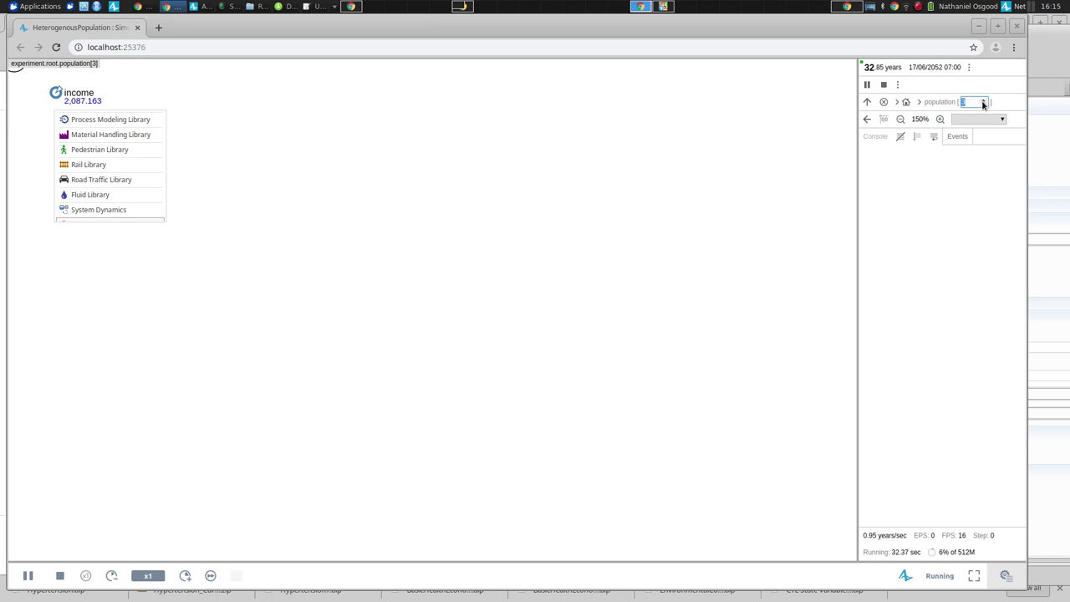
left_click(983, 104)
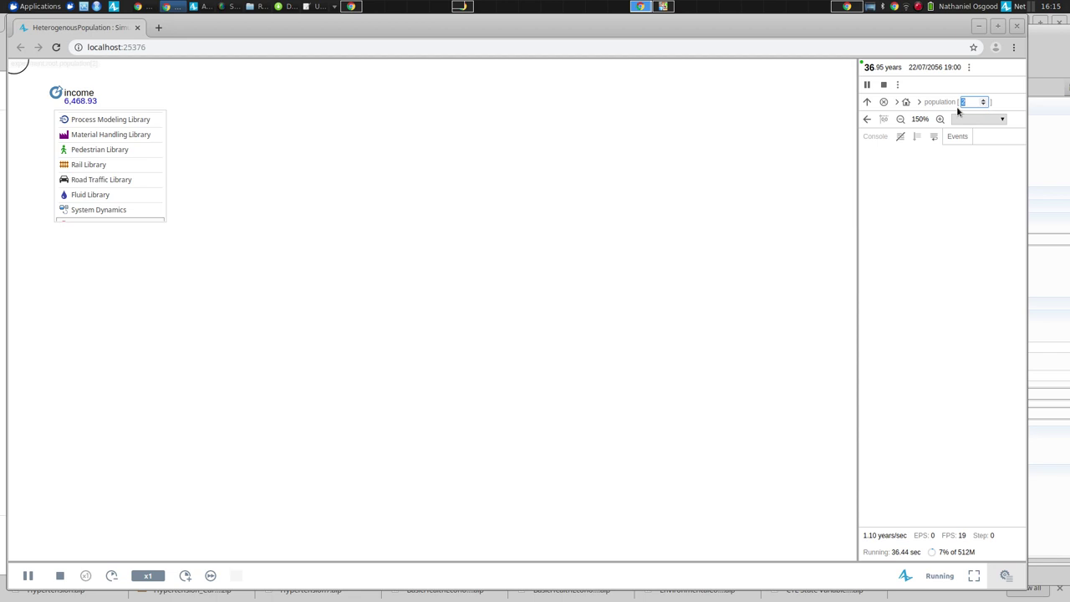
left_click(984, 99)
left_click(983, 101)
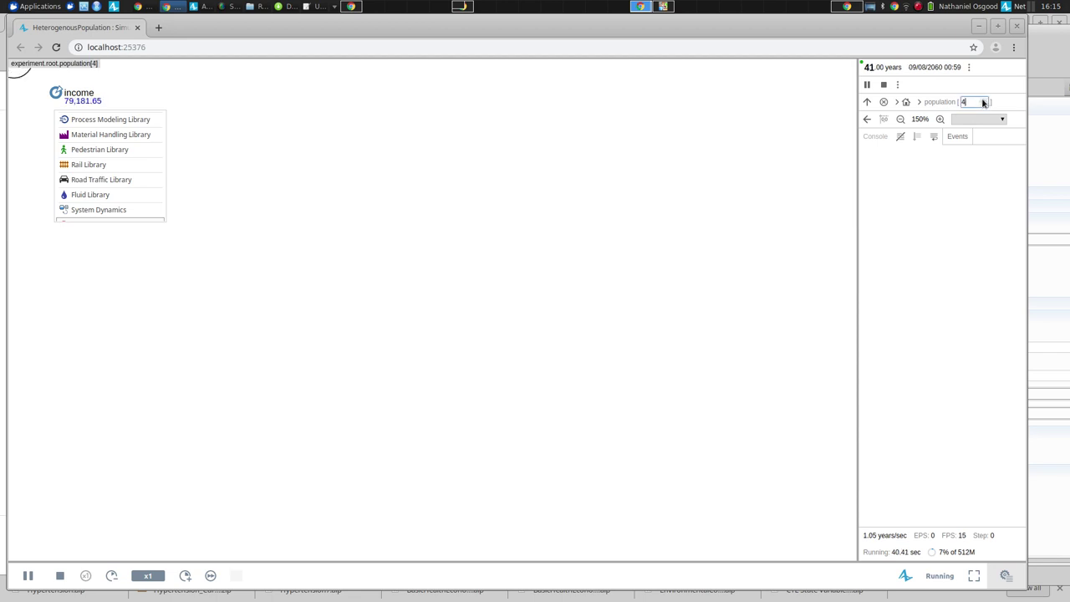
left_click(983, 101)
left_click(1015, 26)
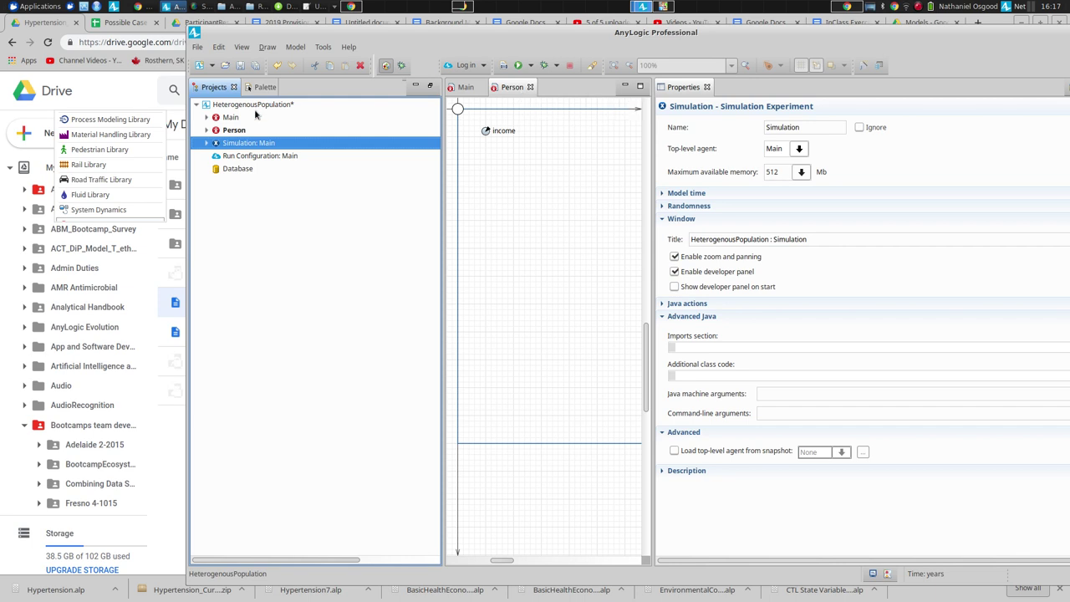
- Add a statechart entry point below the income parameter in the Person agent and name it smokingStatechart
left_click(255, 89)
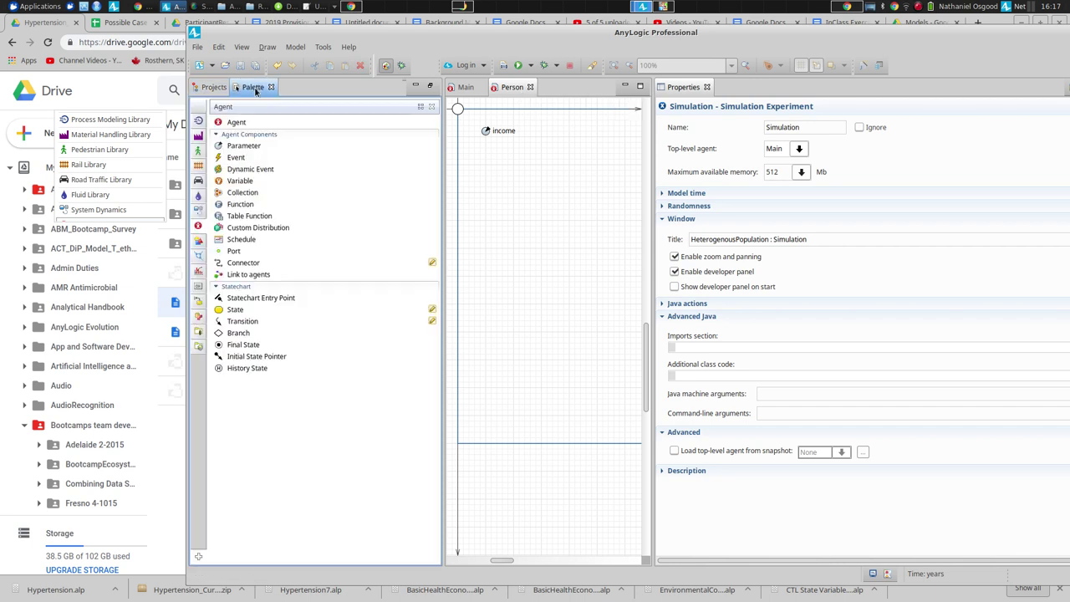
left_click_drag(244, 303, 499, 181)
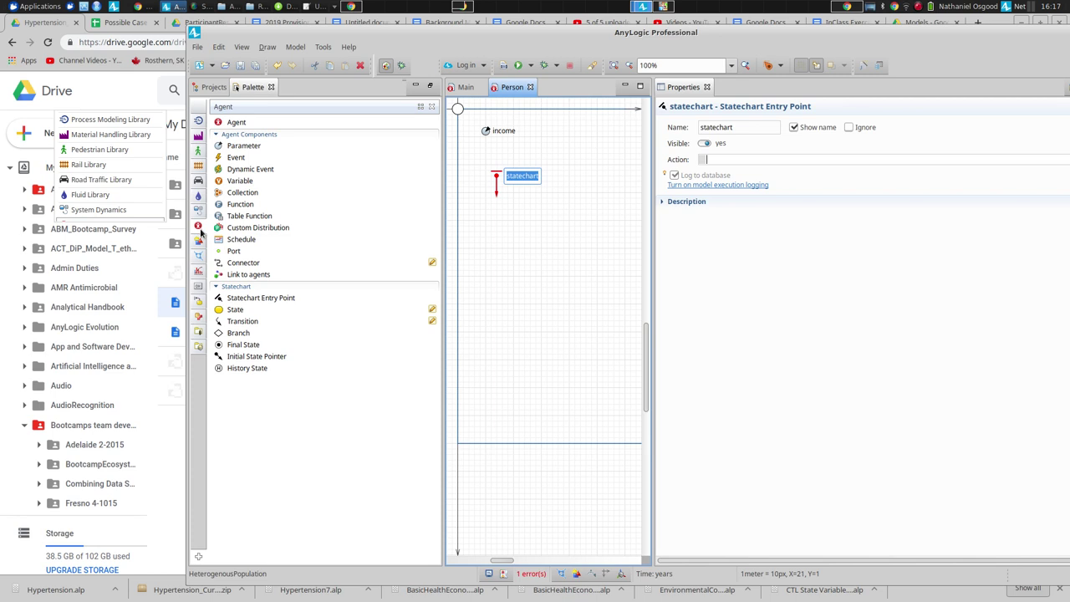
left_click(201, 234)
left_click(205, 222)
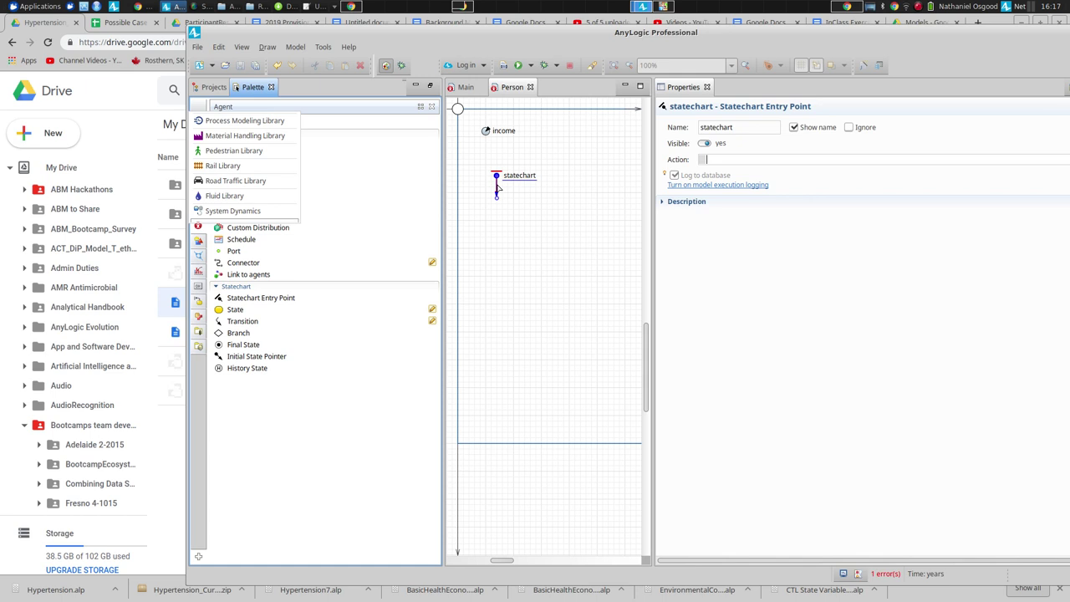
left_click(750, 127)
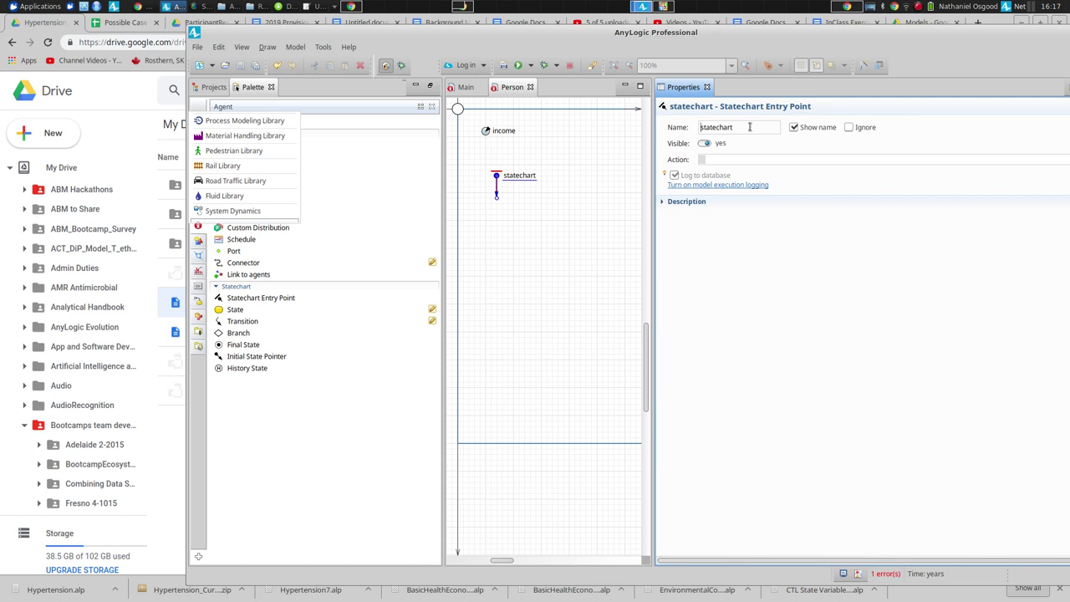
type("smokingS")
key("Delete")
key("Return")
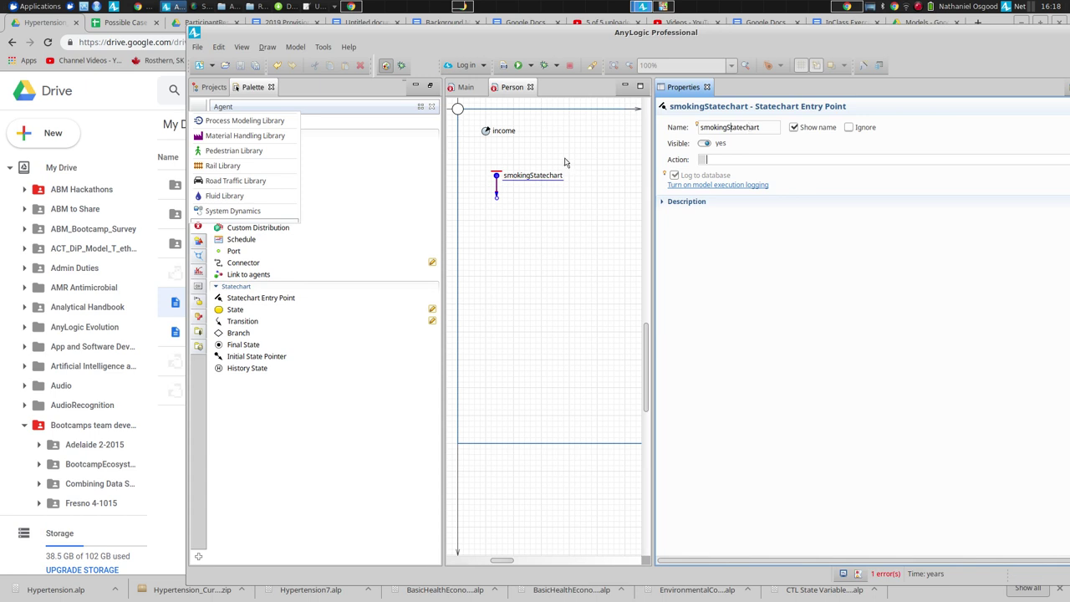
- Add a state named NeverSmoker at the end of the smokingStatechart entry point and select the entry point to check that they are connected
left_click_drag(235, 310, 479, 202)
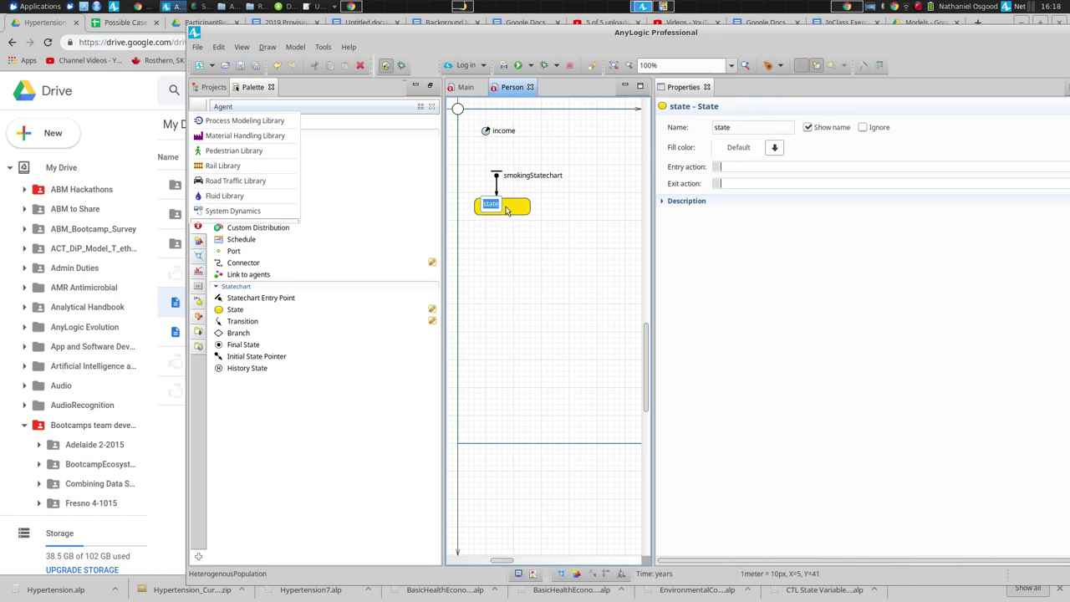
type("NeverSmoker")
key("Return")
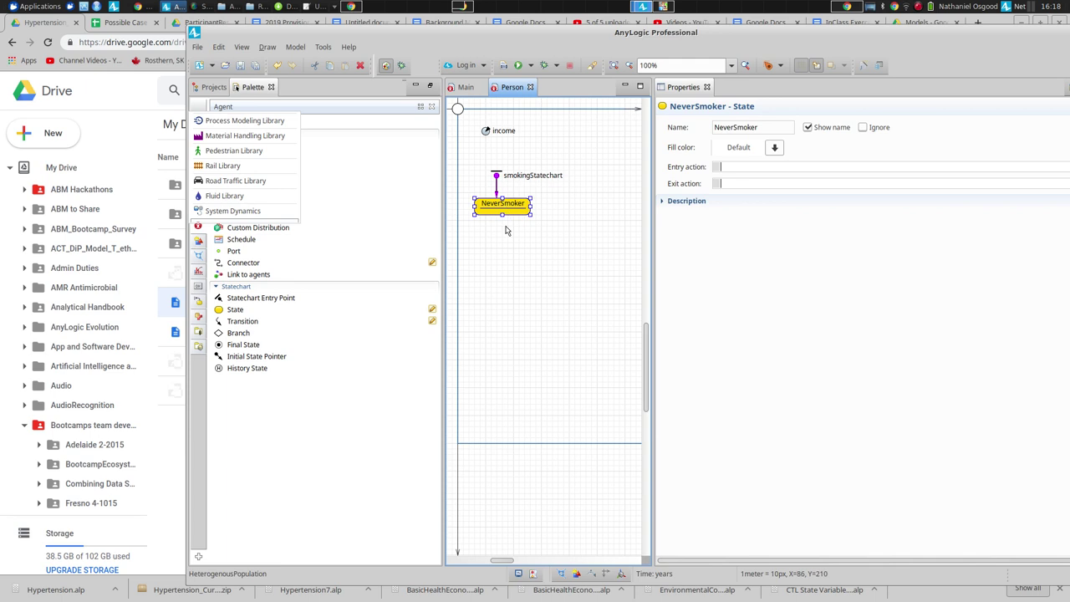
left_click(497, 179)
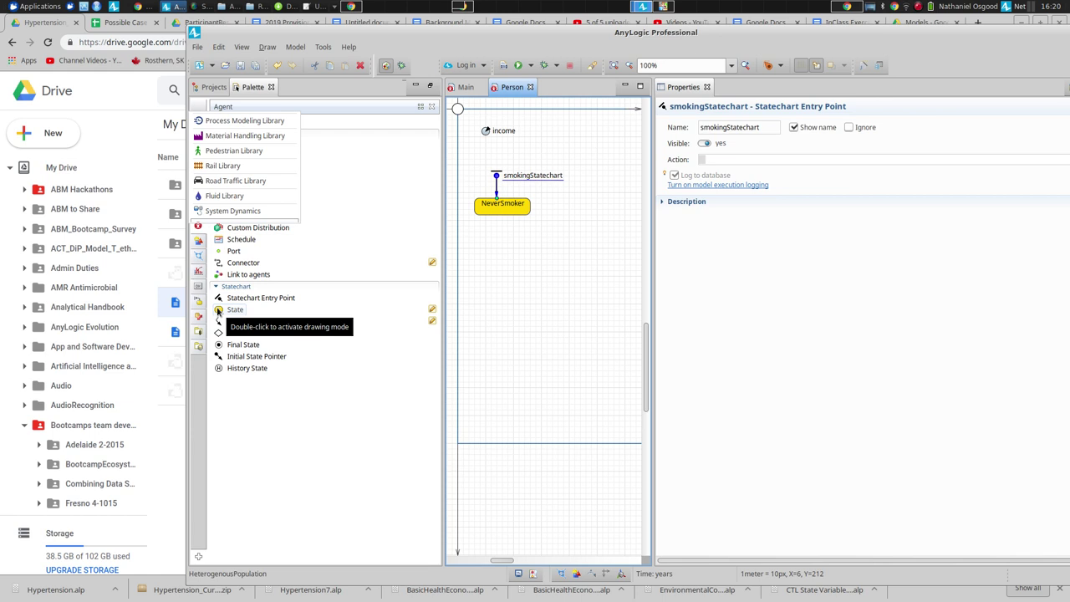
- Add a second state named CurrentSmoker directly below NeverSmoker
left_click_drag(218, 311, 473, 249)
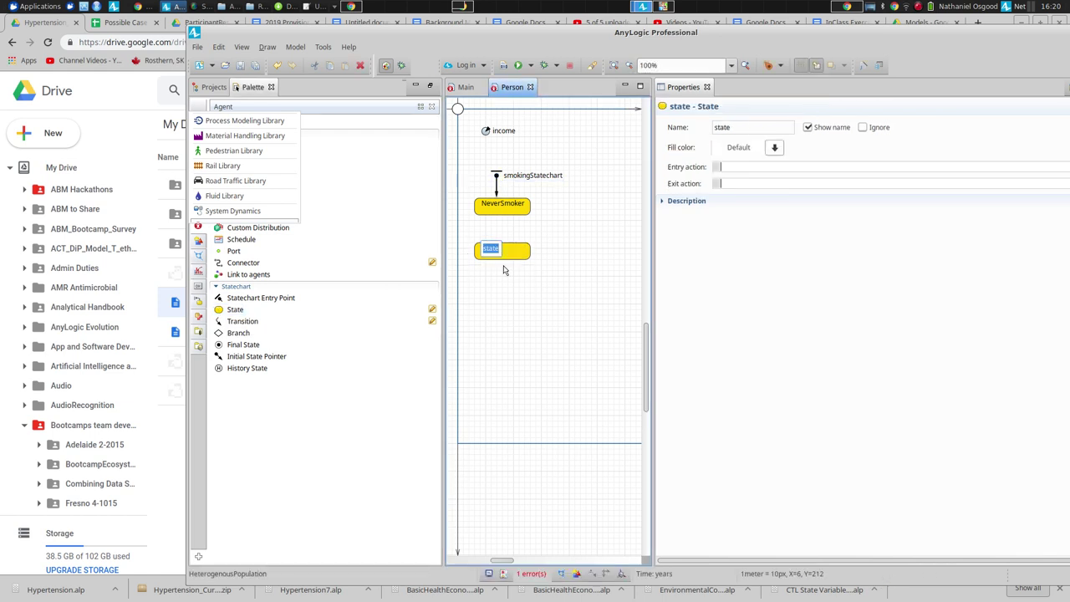
type("CurrentSmoker")
key("Return")
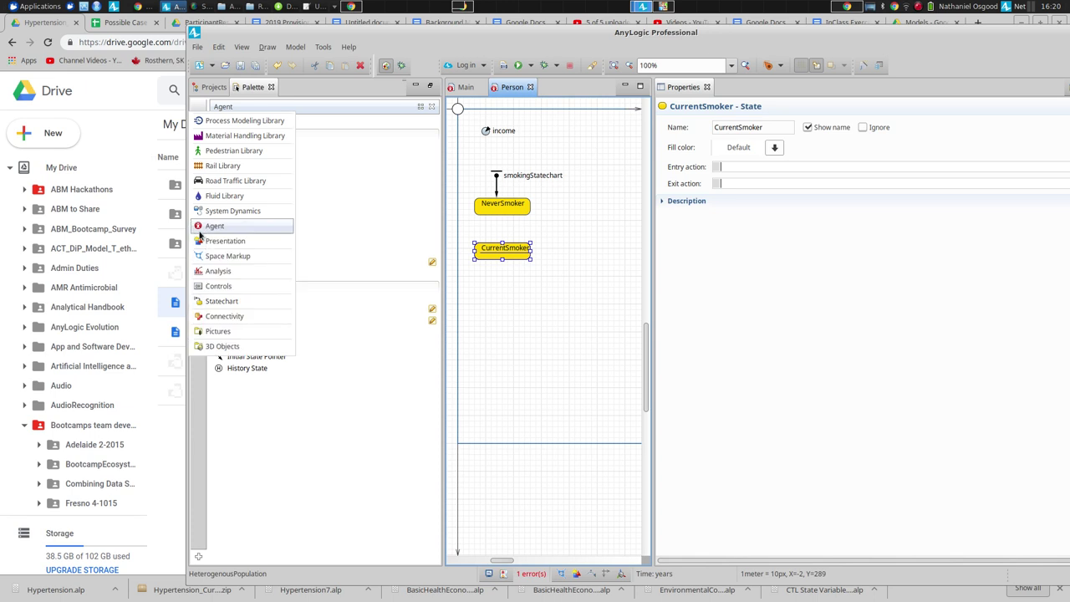
- Try a transition from NeverSmoker to CurrentSmoker and delete it again
left_click(257, 323)
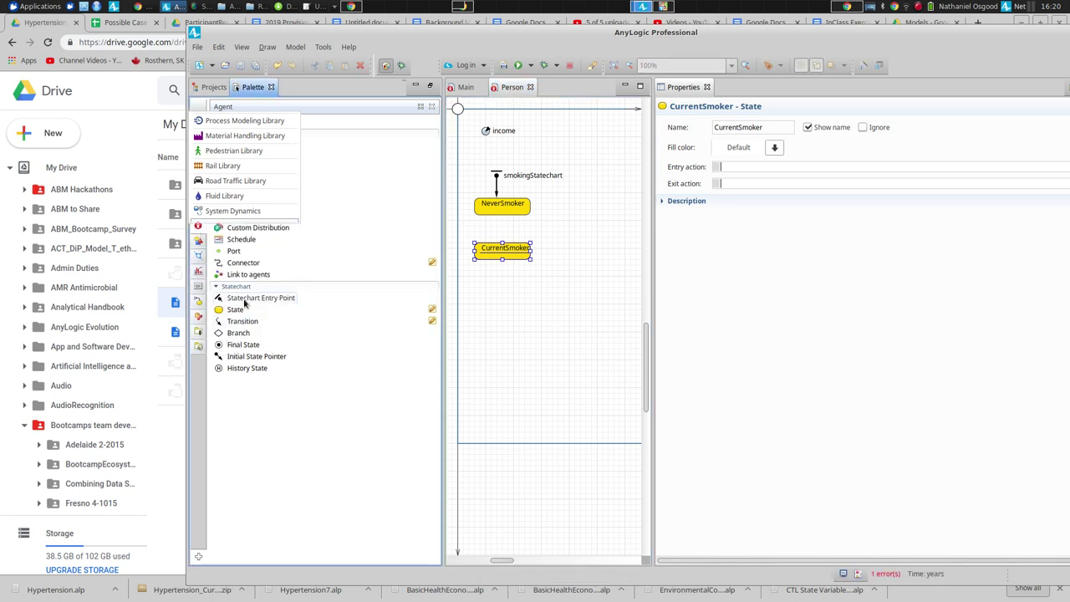
left_click(501, 204)
left_click(498, 201)
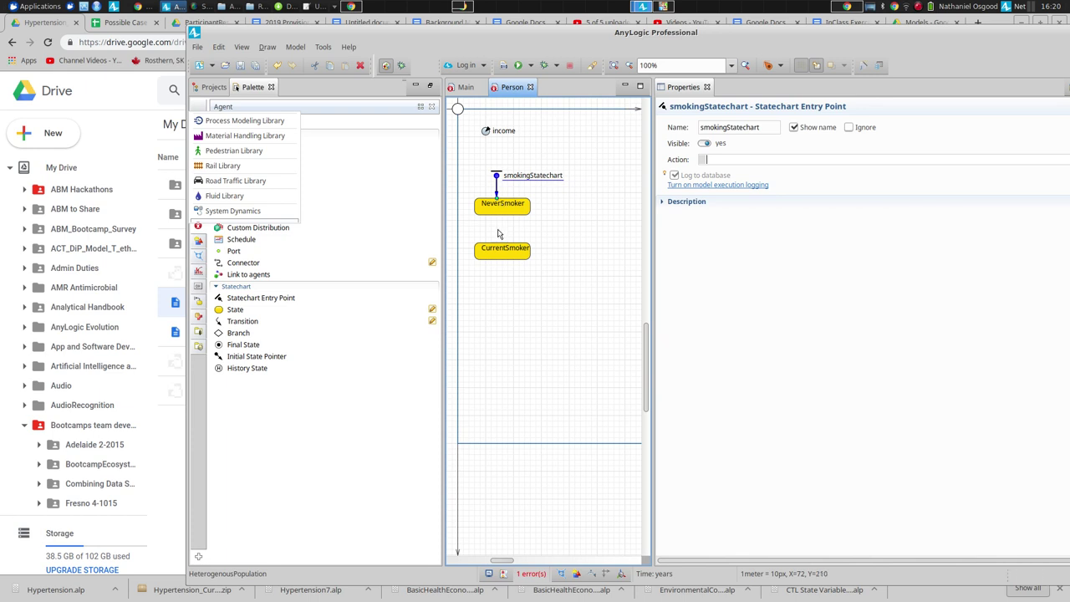
left_click(242, 321)
left_click(499, 215)
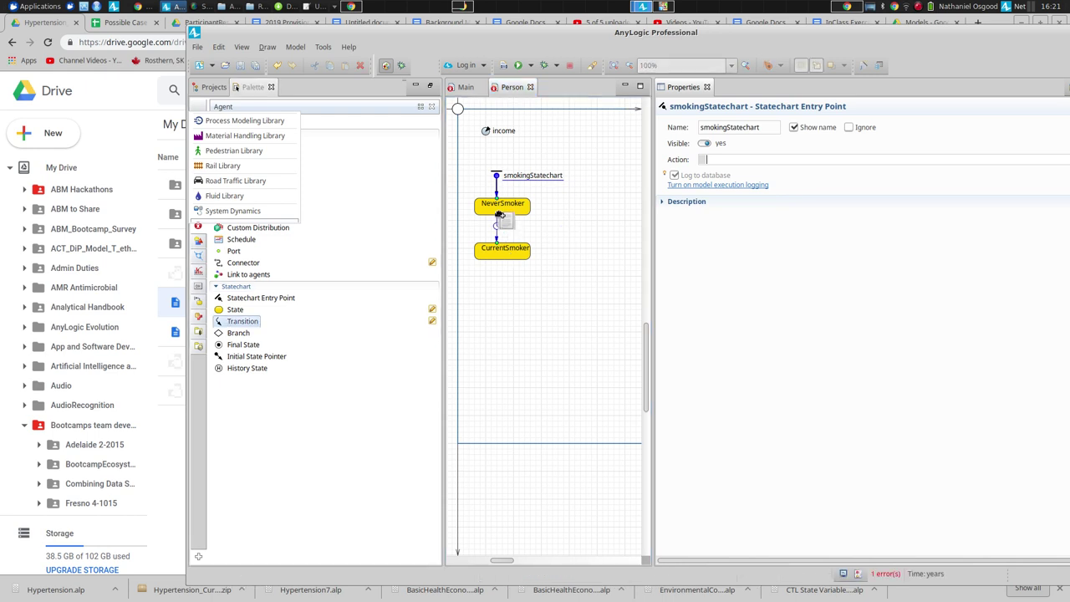
left_click(502, 248)
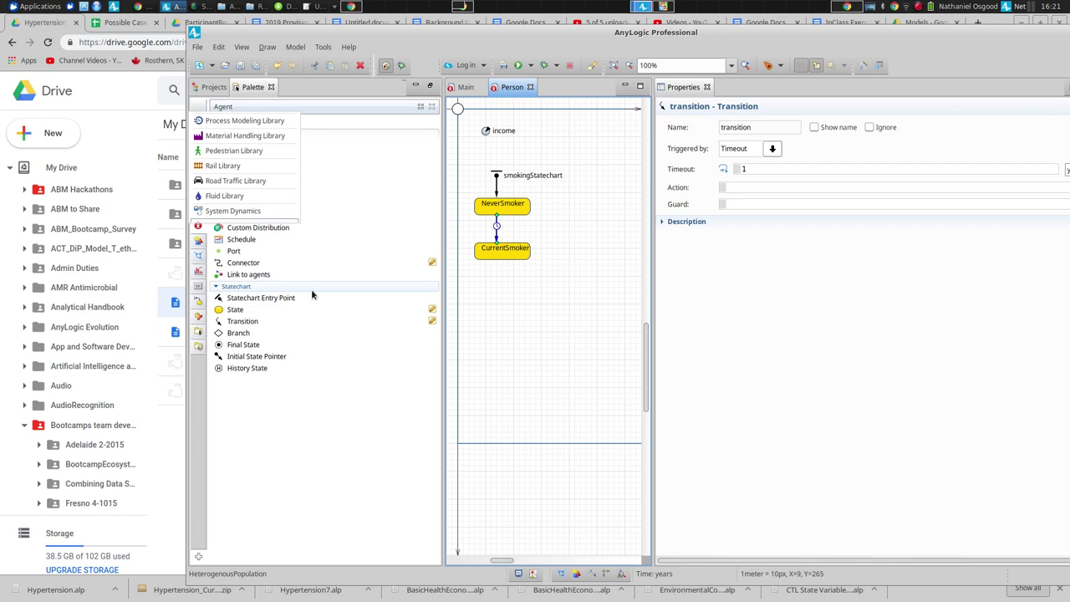
right_click(497, 225)
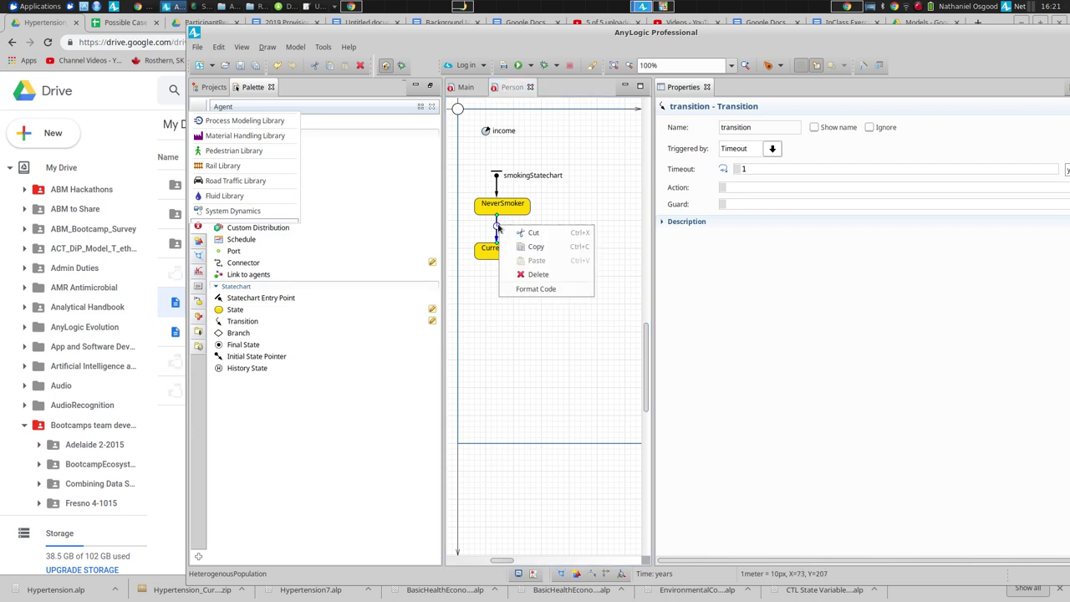
left_click(502, 276)
- Place a new transition, attach it from NeverSmoker to CurrentSmoker, and save the model
left_click_drag(242, 323, 502, 255)
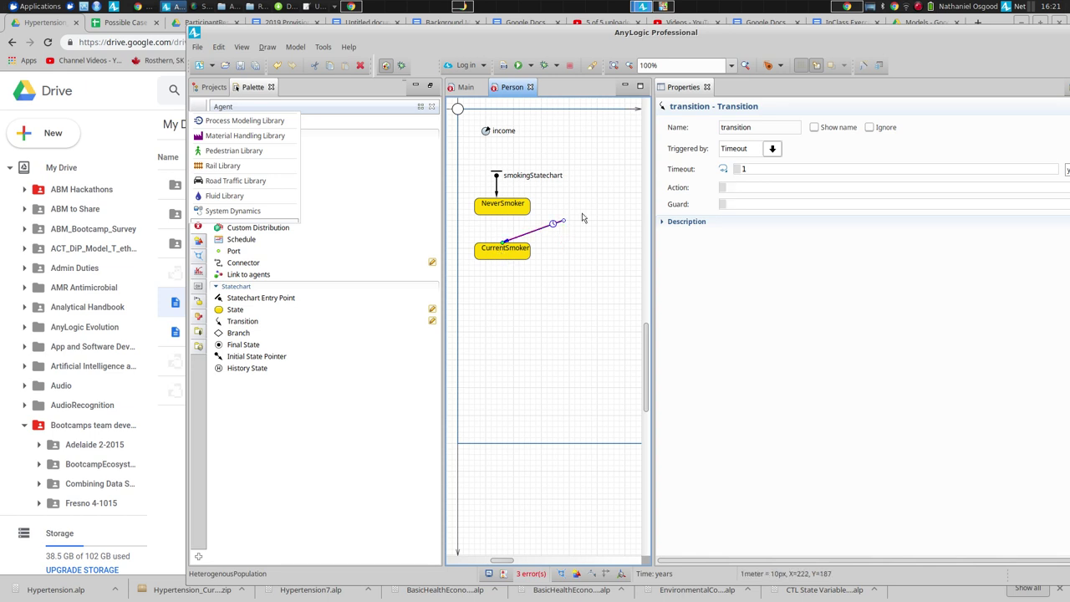
left_click_drag(564, 222, 498, 243)
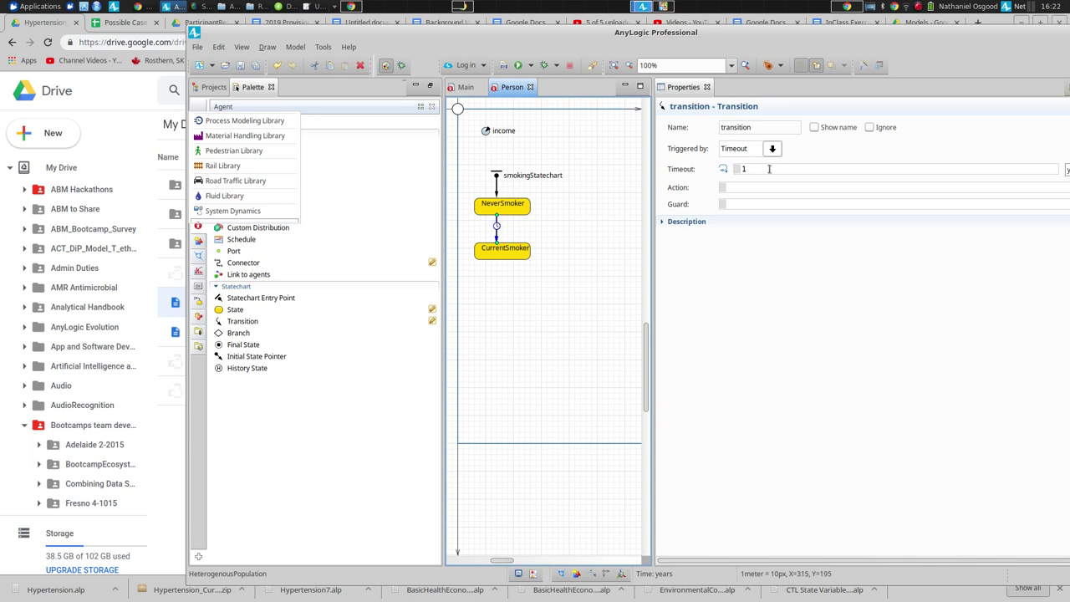
left_click_drag(650, 50, 662, 136)
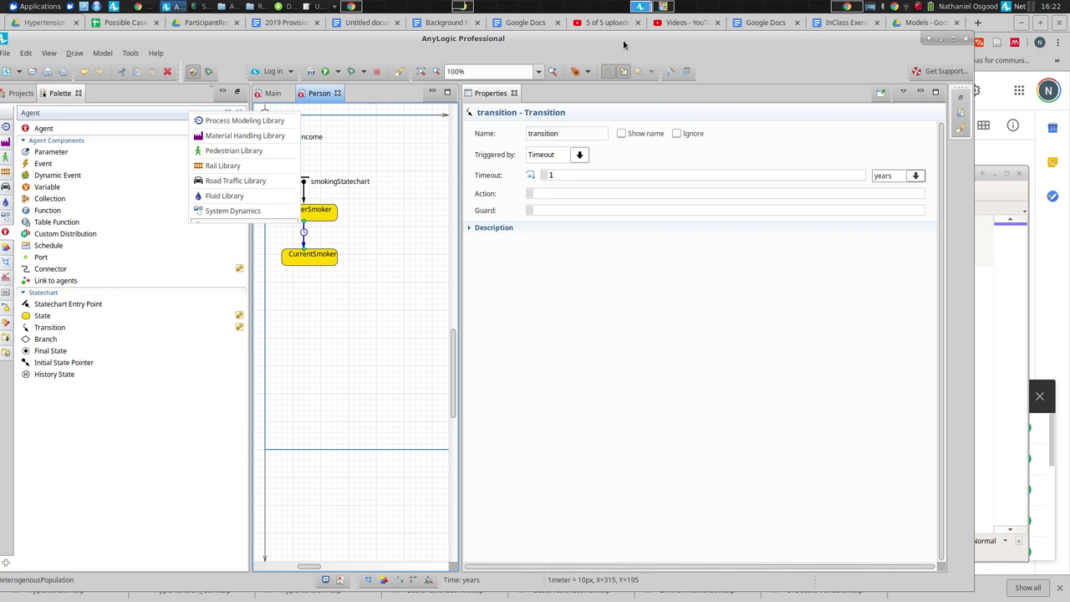
left_click_drag(624, 40, 819, 37)
key("ctrl+s")
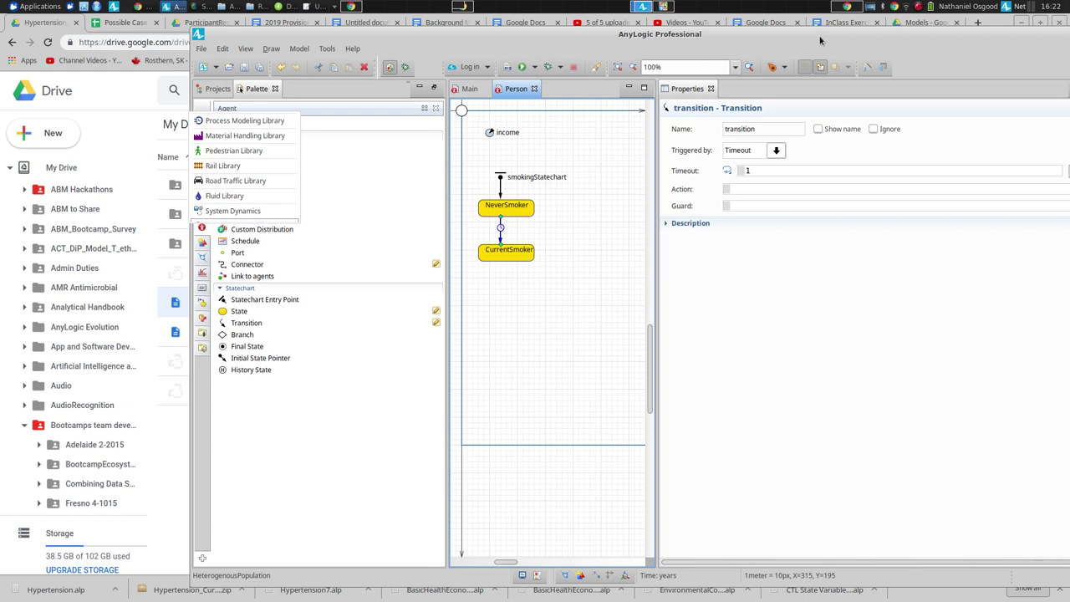
- Launch the Simulation: Main experiment, start the run and show the developer panel
left_click(216, 89)
left_click_drag(216, 89, 386, 117)
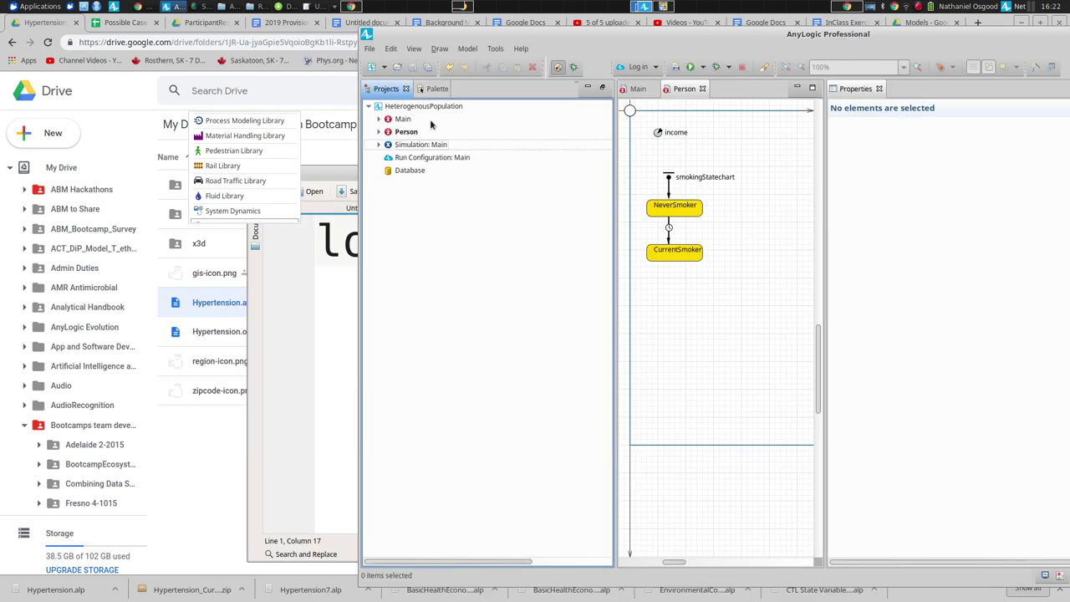
right_click(418, 146)
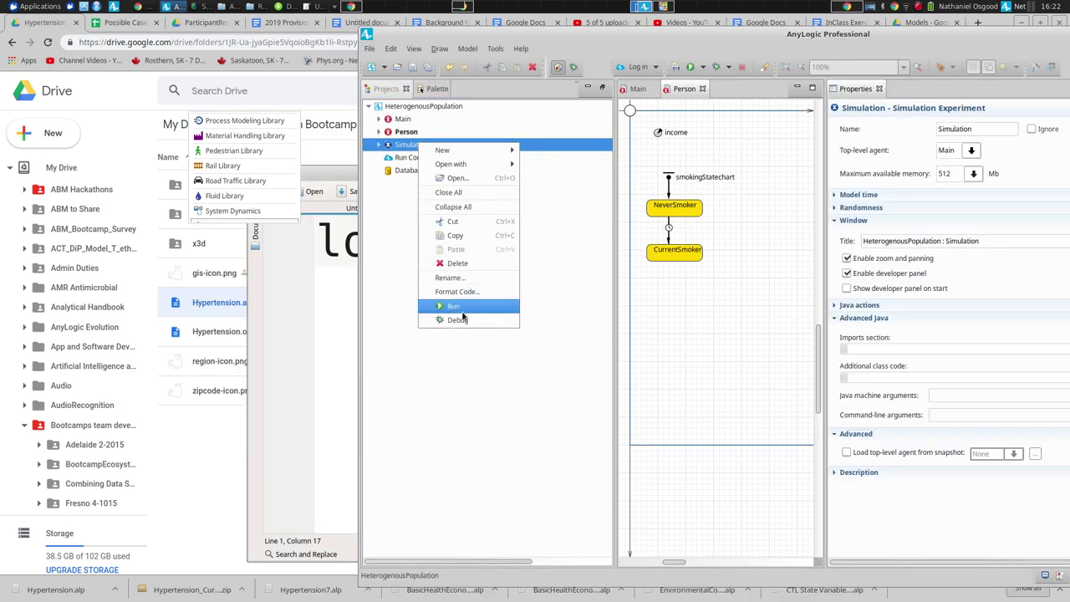
key("Escape")
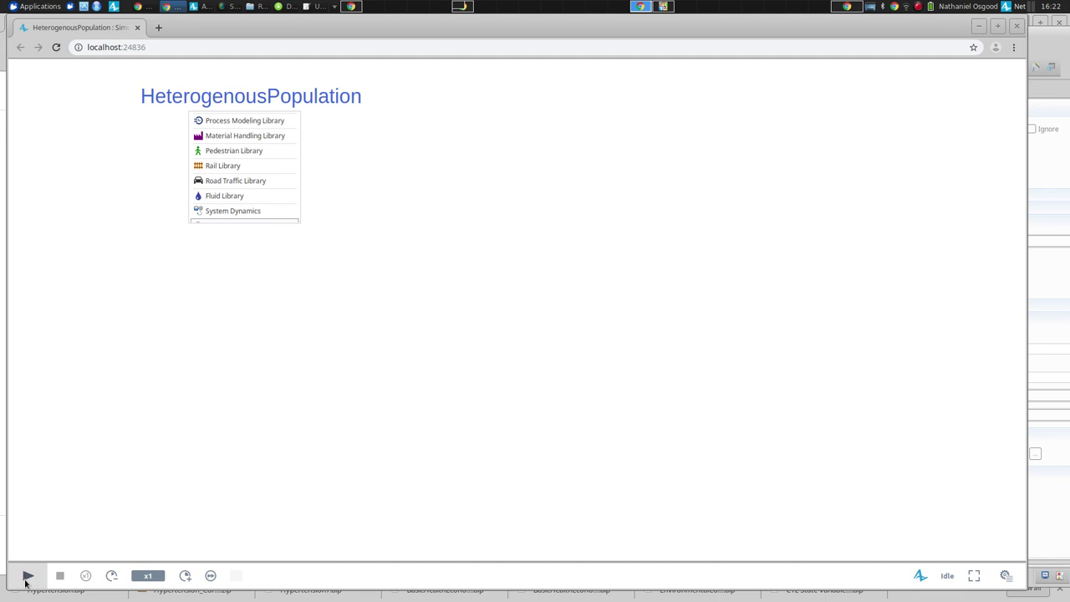
left_click(26, 583)
left_click(1004, 575)
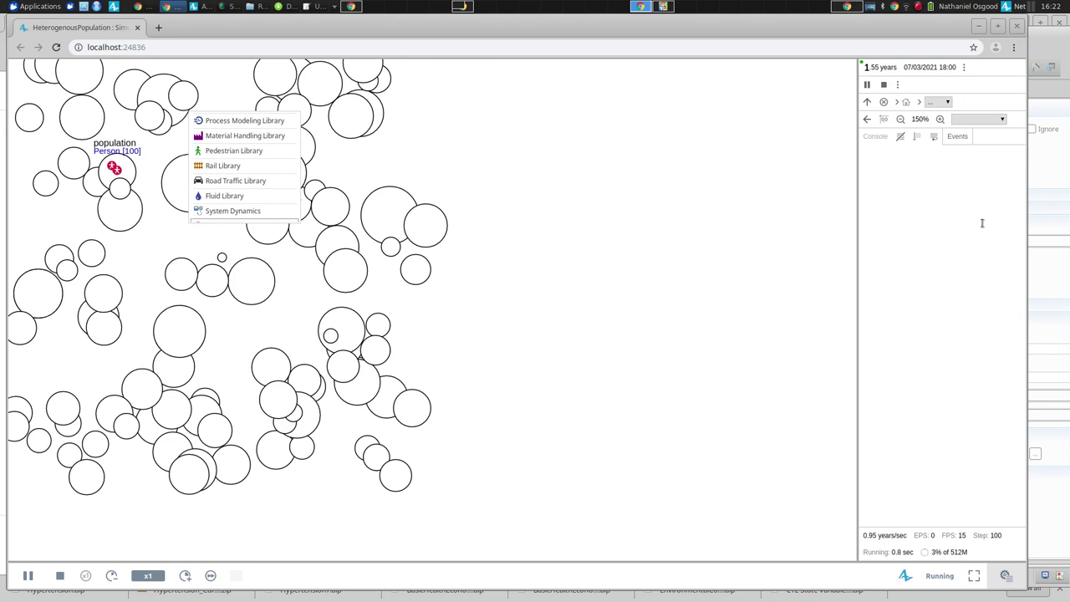
- Pause the run, inspect the smoking statecharts of Person 0 and Person 1 in the population, and close the simulation window
left_click(868, 85)
left_click(868, 85)
left_click(867, 85)
left_click(940, 104)
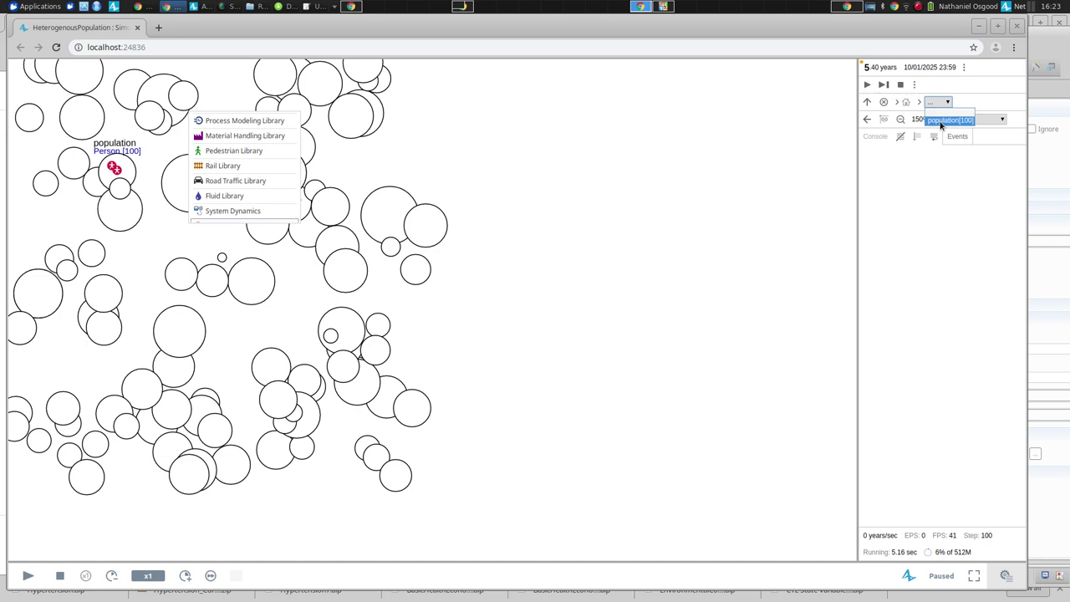
left_click(940, 121)
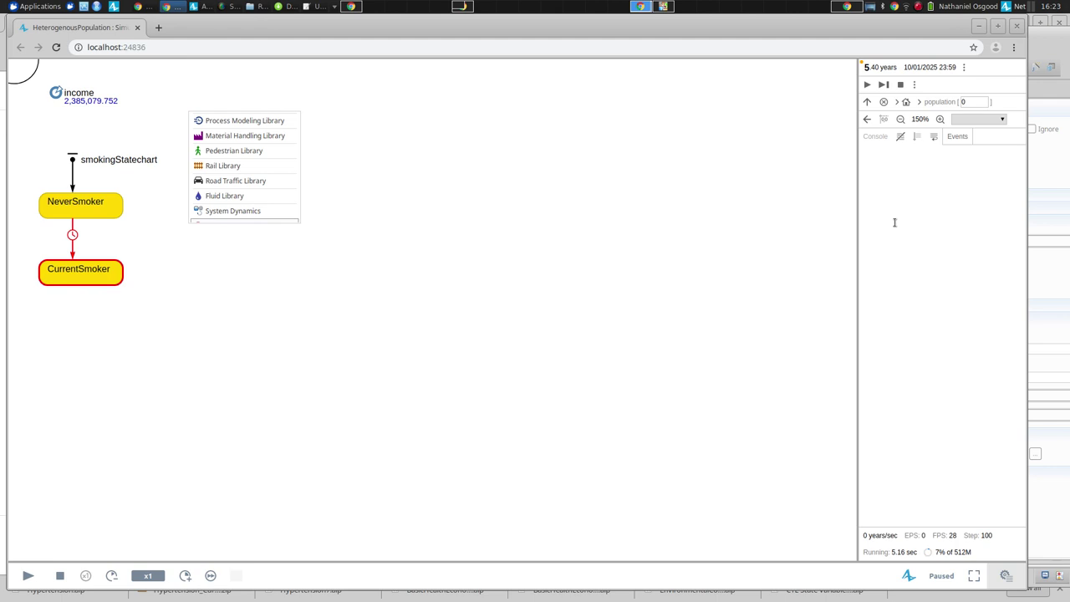
left_click(983, 101)
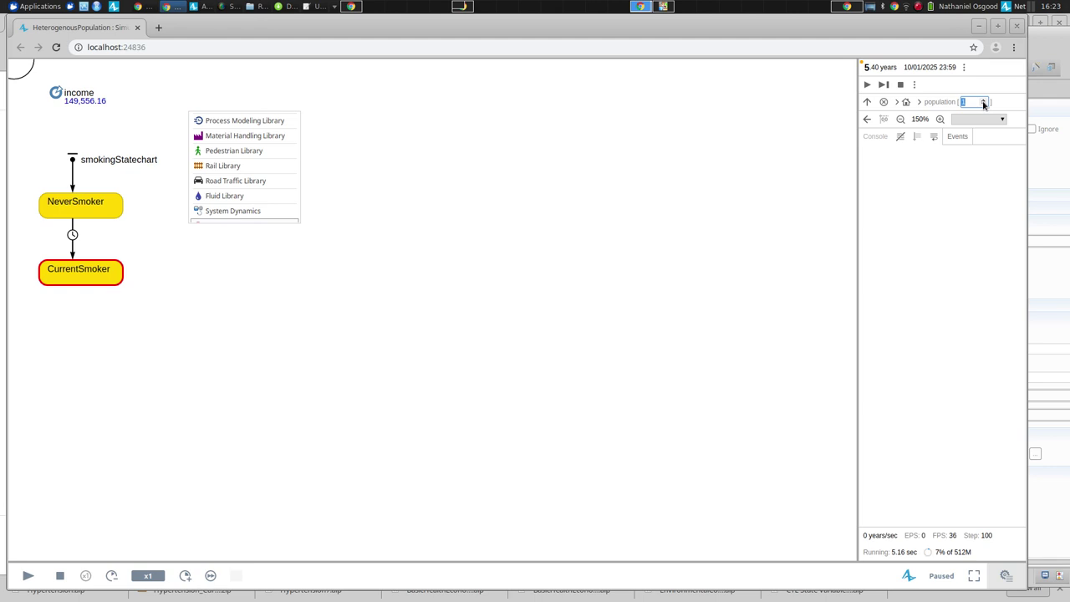
left_click(1017, 27)
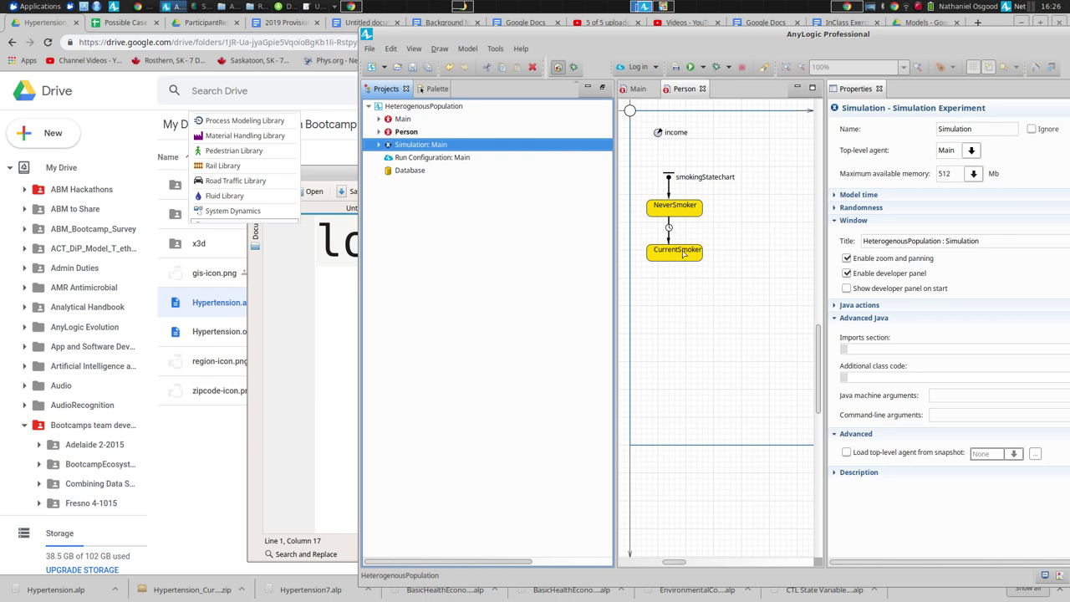
- Set the fill color of the NeverSmoker state to lime
left_click(681, 209)
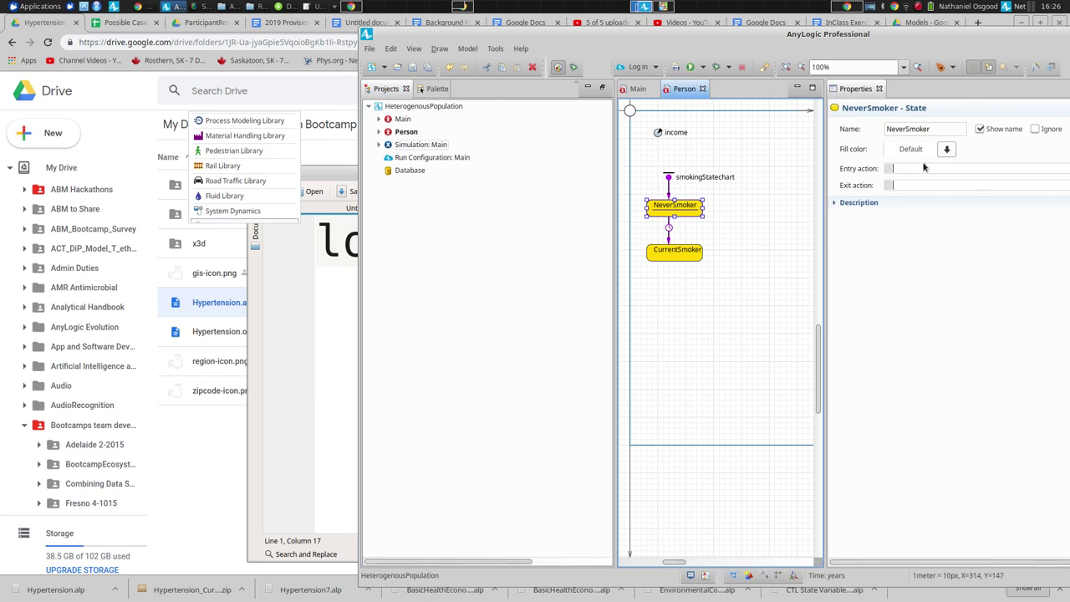
left_click(946, 150)
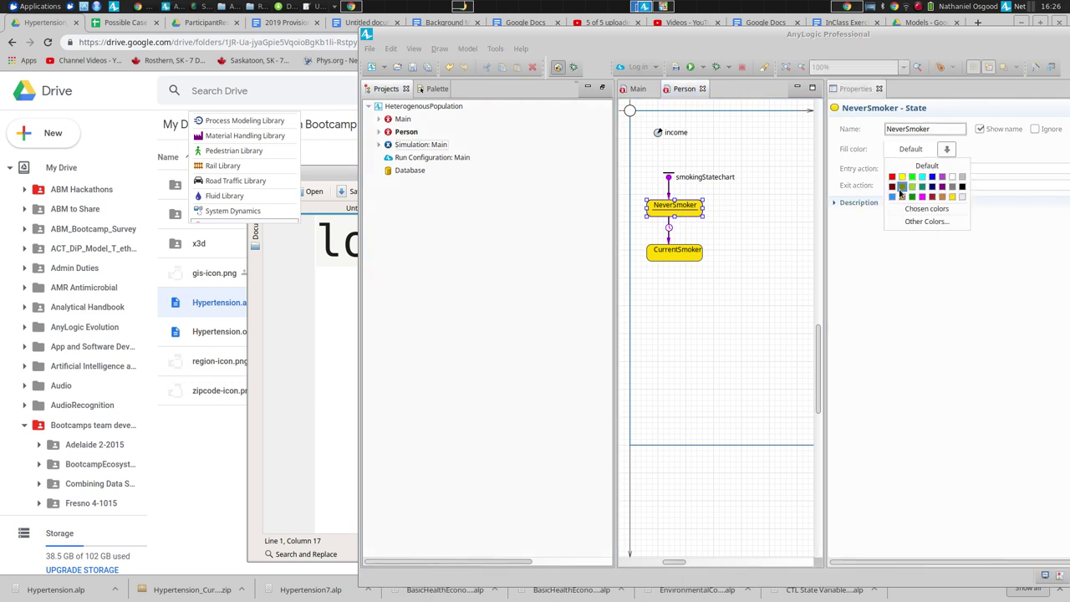
left_click(912, 177)
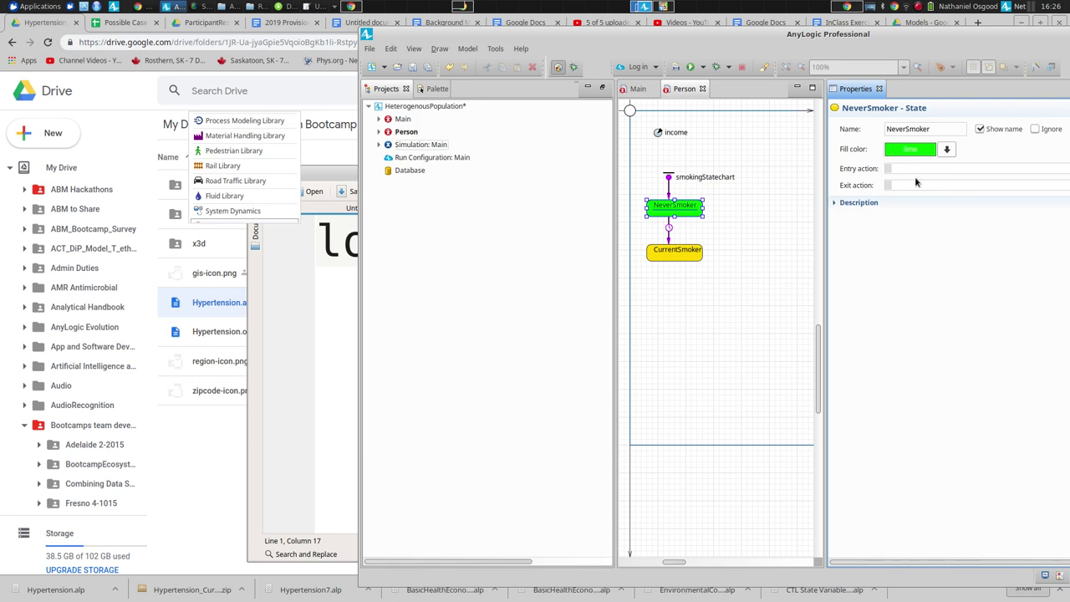
- Set the fill color of the CurrentSmoker state to red
left_click(679, 252)
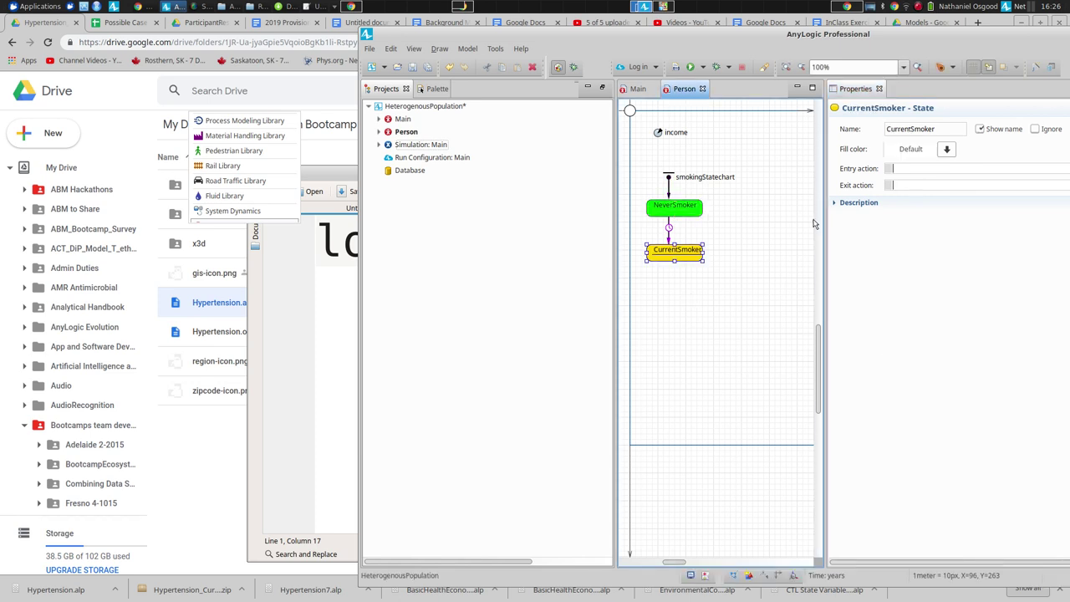
left_click(945, 148)
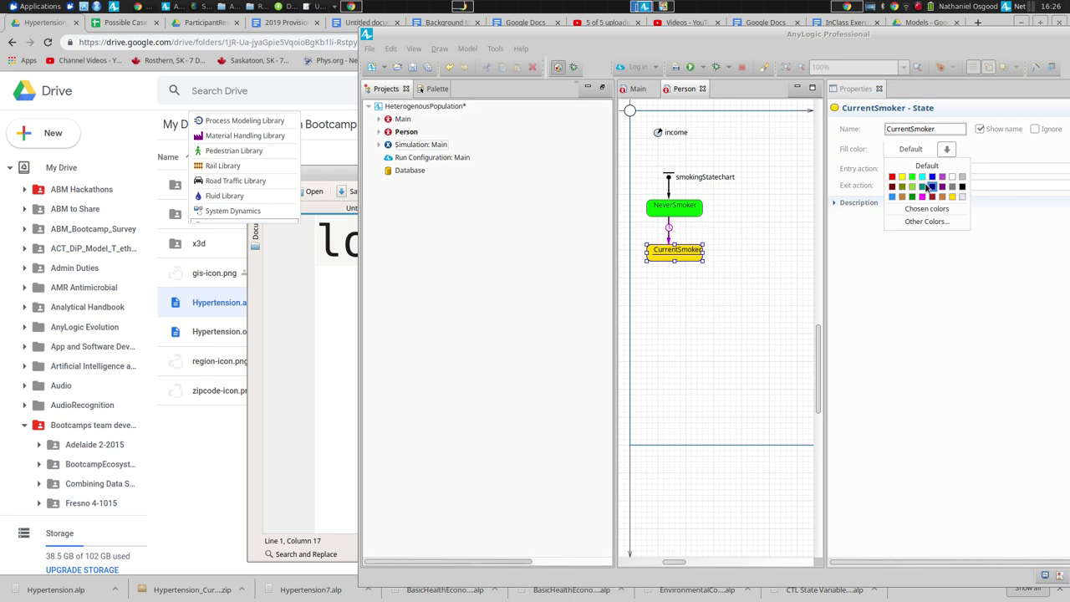
left_click(892, 176)
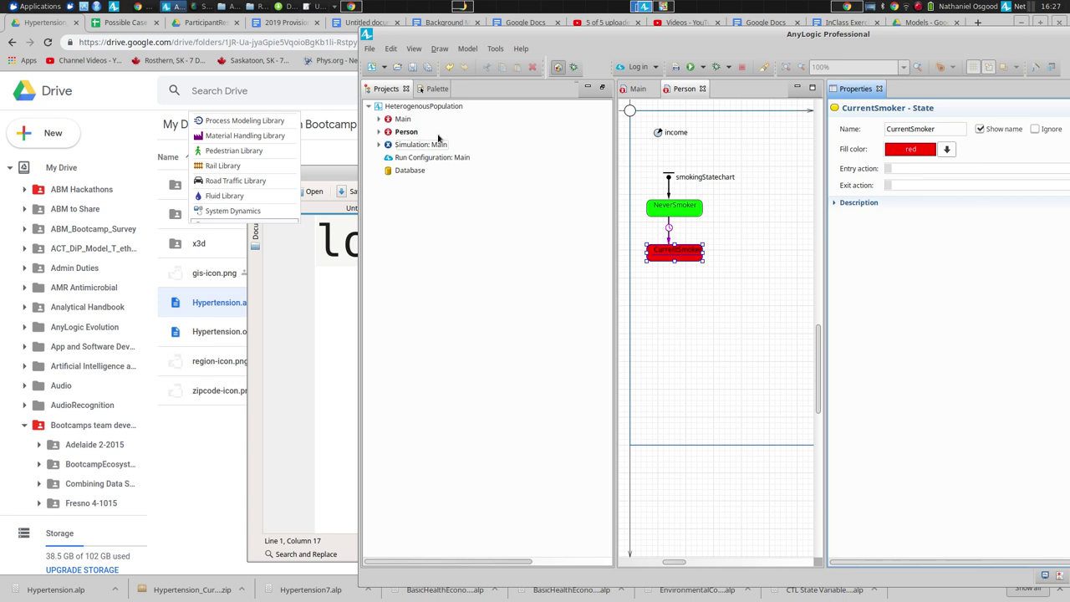
- Add a variable named colour to the Person agent beside the smoking statechart
left_click(433, 89)
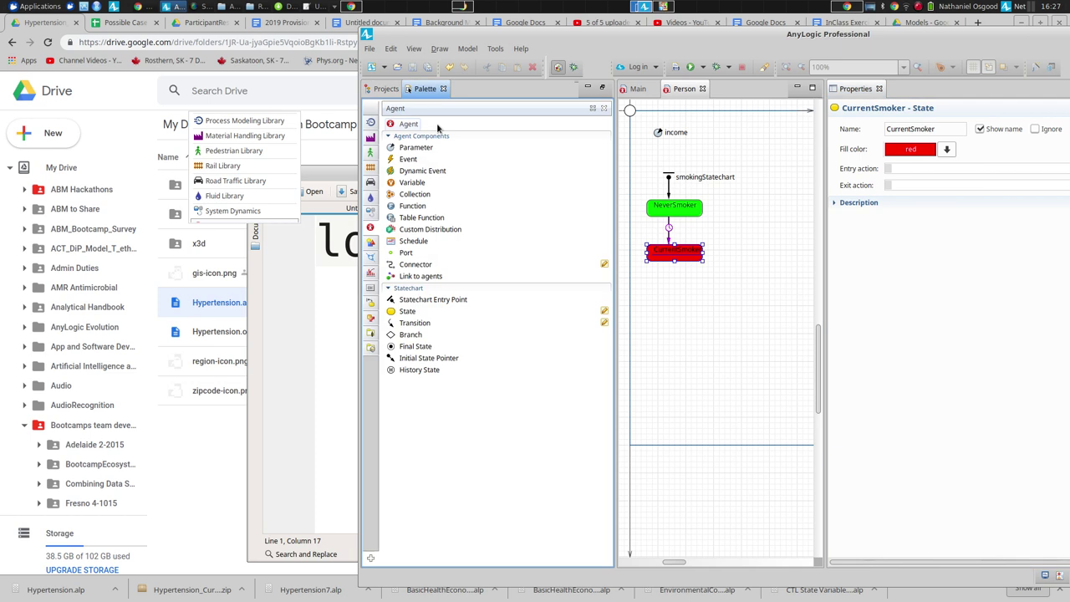
left_click_drag(395, 186, 719, 228)
left_click_drag(713, 236, 707, 234)
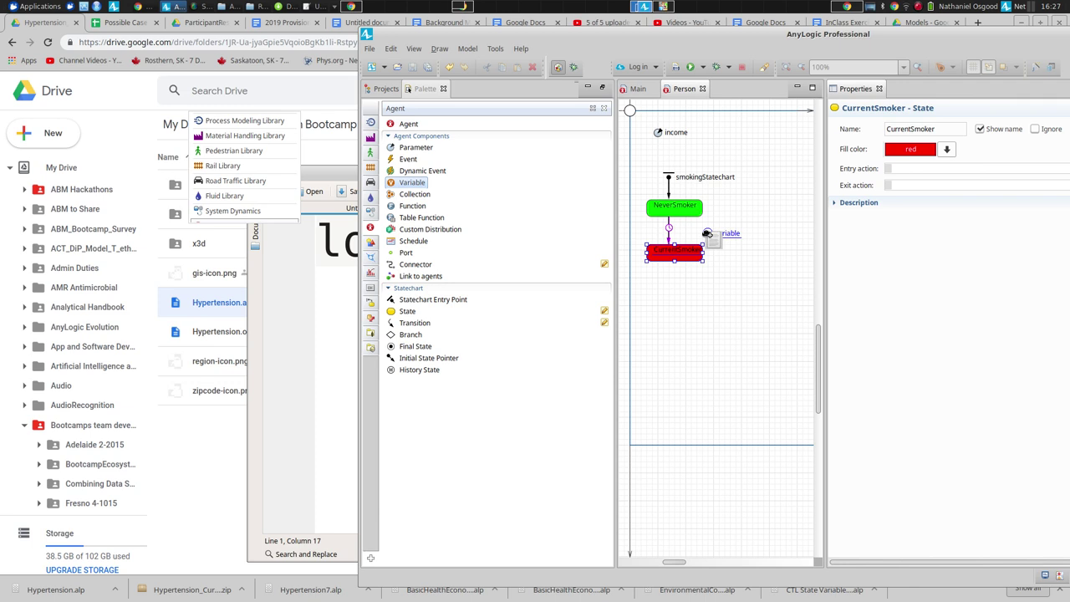
left_click_drag(708, 234, 707, 234)
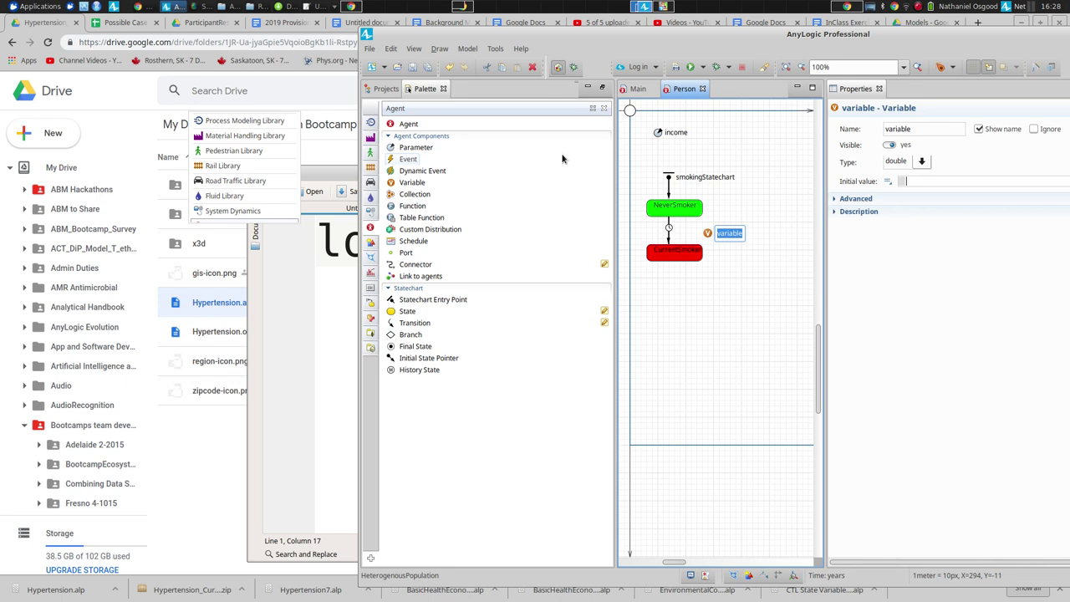
type("col")
type("our")
key("Return")
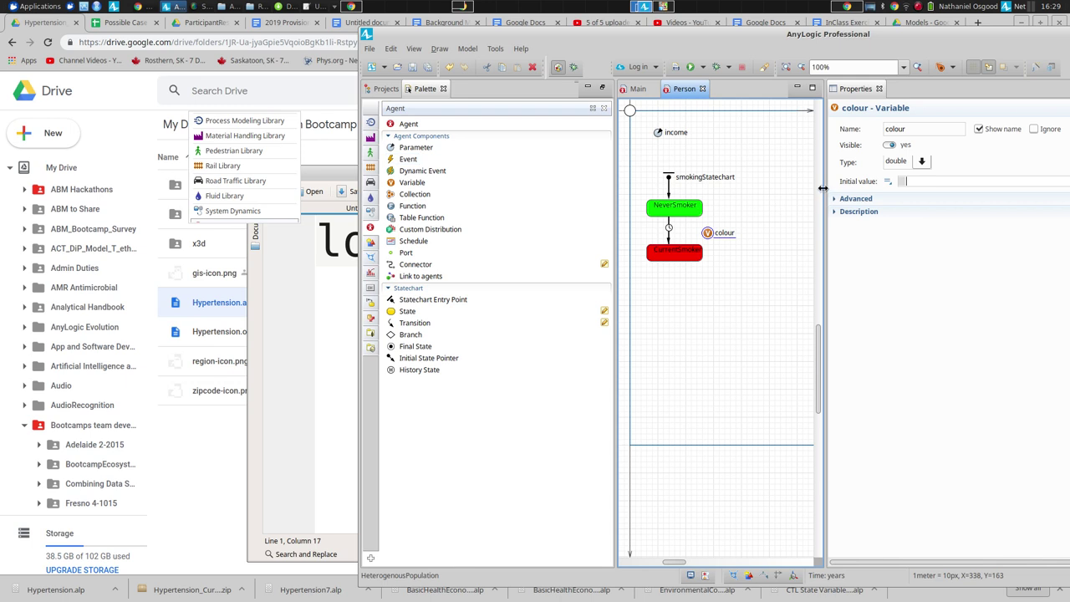
- Set the colour variable's type to Color and its initial value to lime
left_click_drag(740, 38, 412, 17)
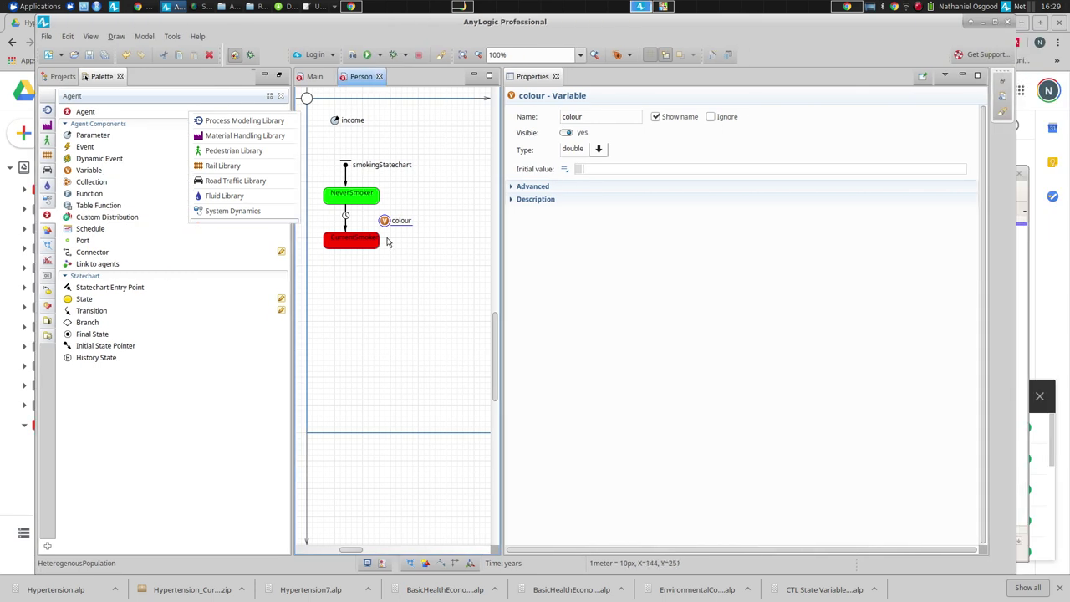
left_click(602, 151)
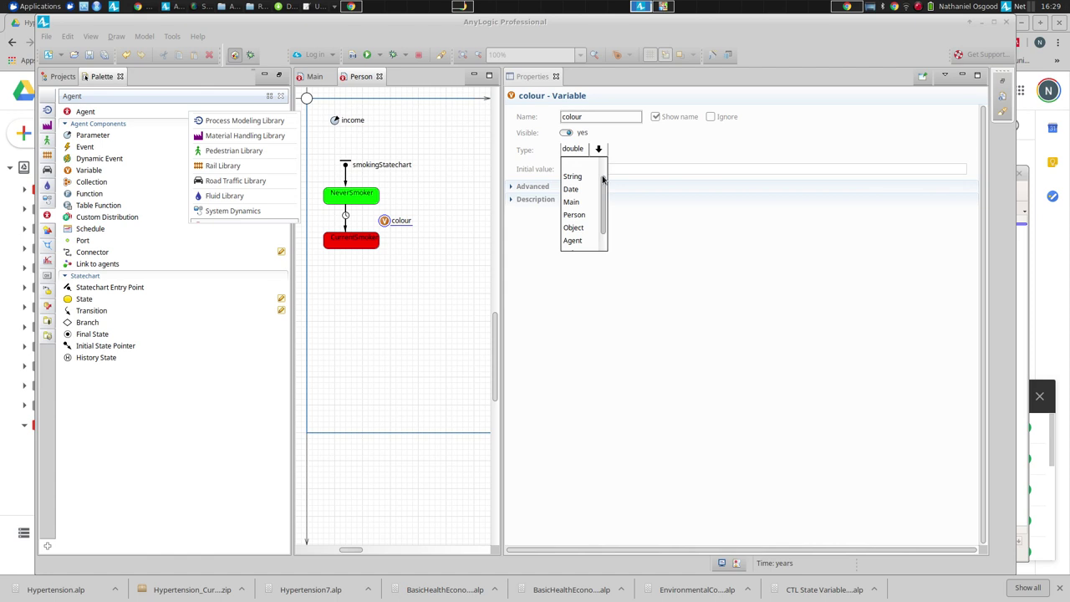
left_click_drag(602, 177, 601, 206)
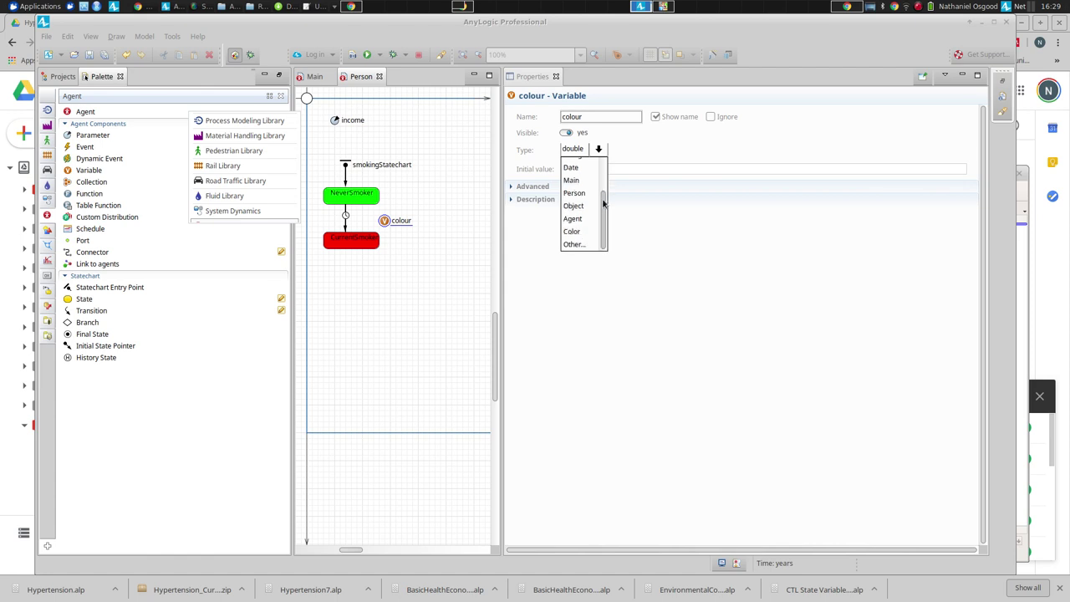
left_click(577, 233)
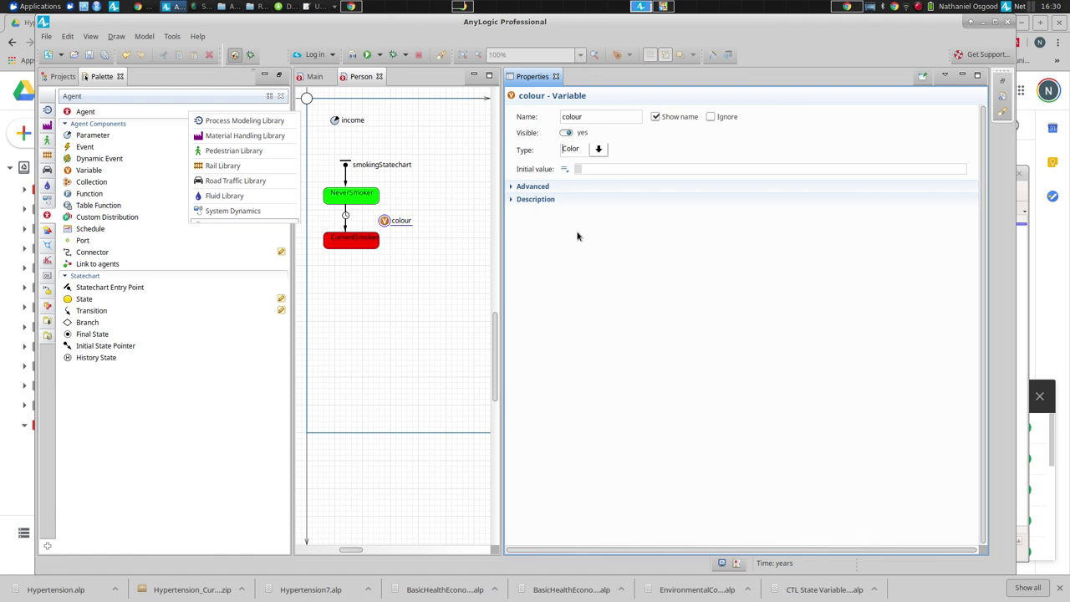
left_click(597, 169)
type("lime")
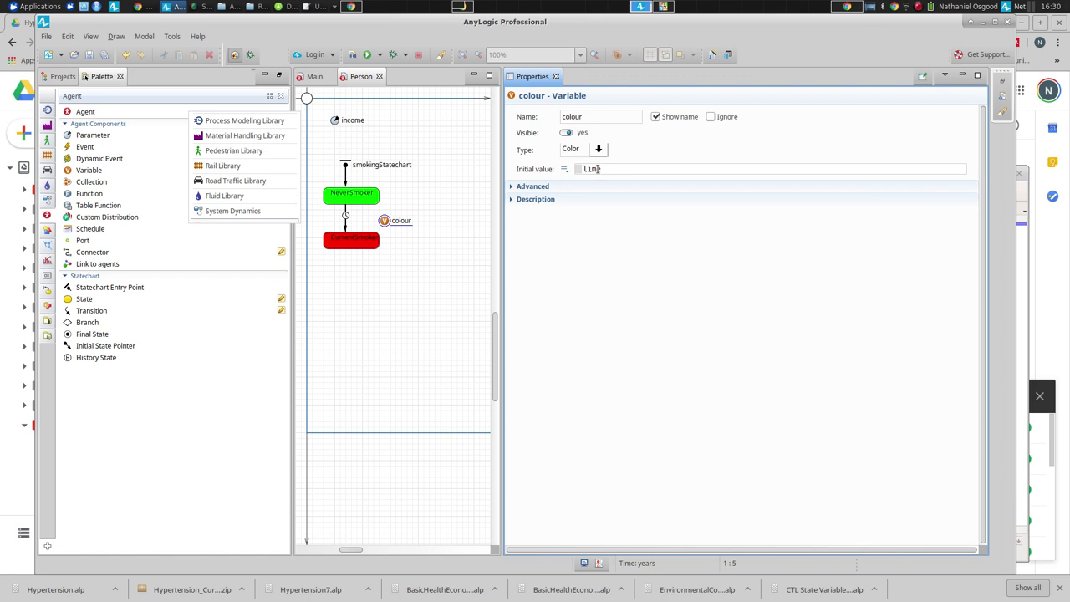
key("ctrl+space")
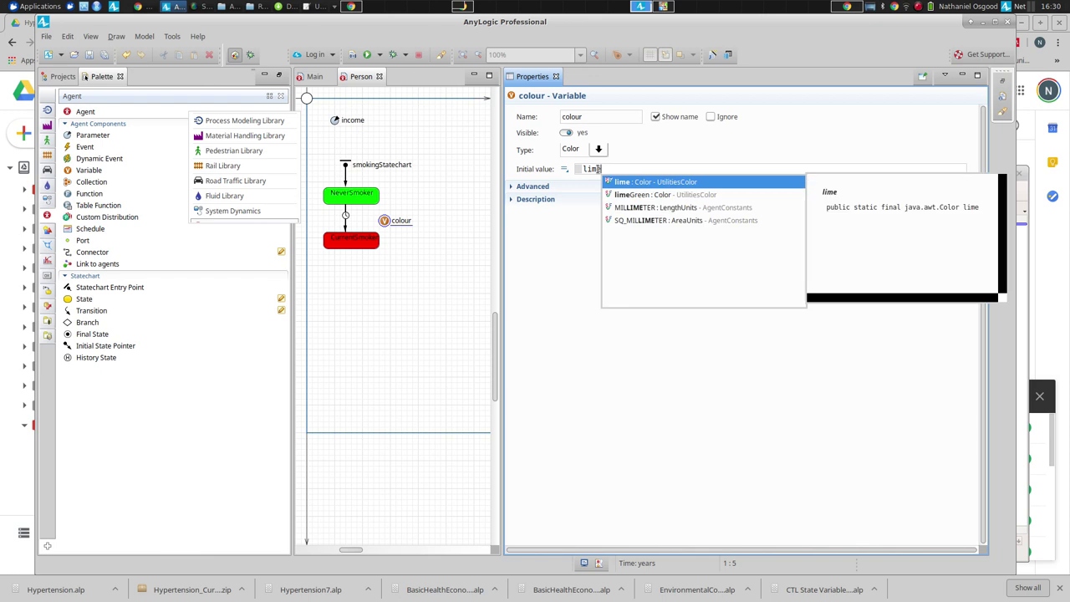
type(";")
key("BackSpace")
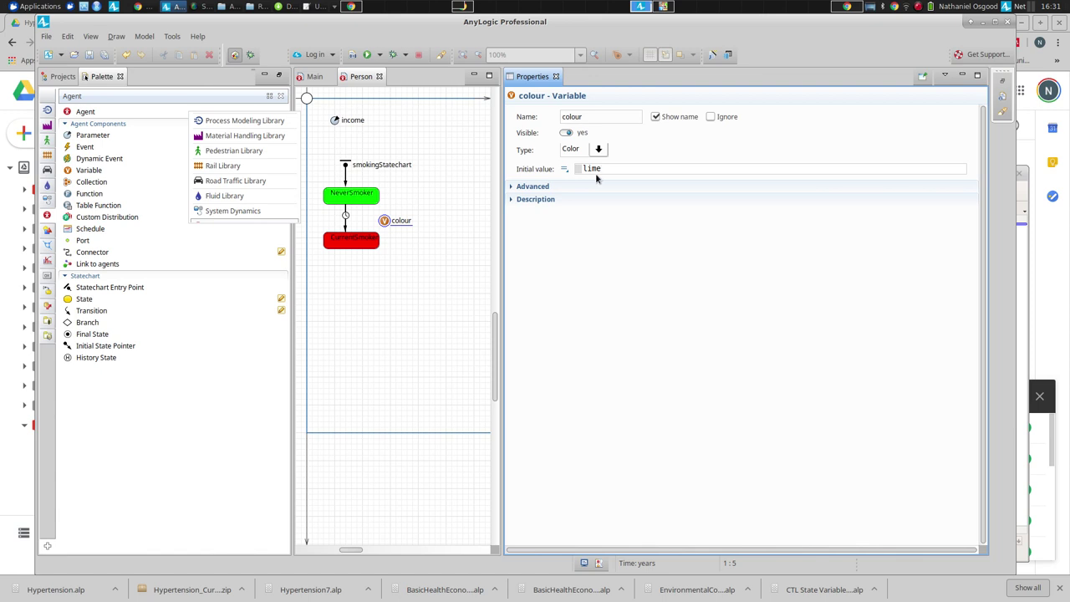
- Give the NeverSmoker state the entry action "colour = lime;"
left_click(352, 200)
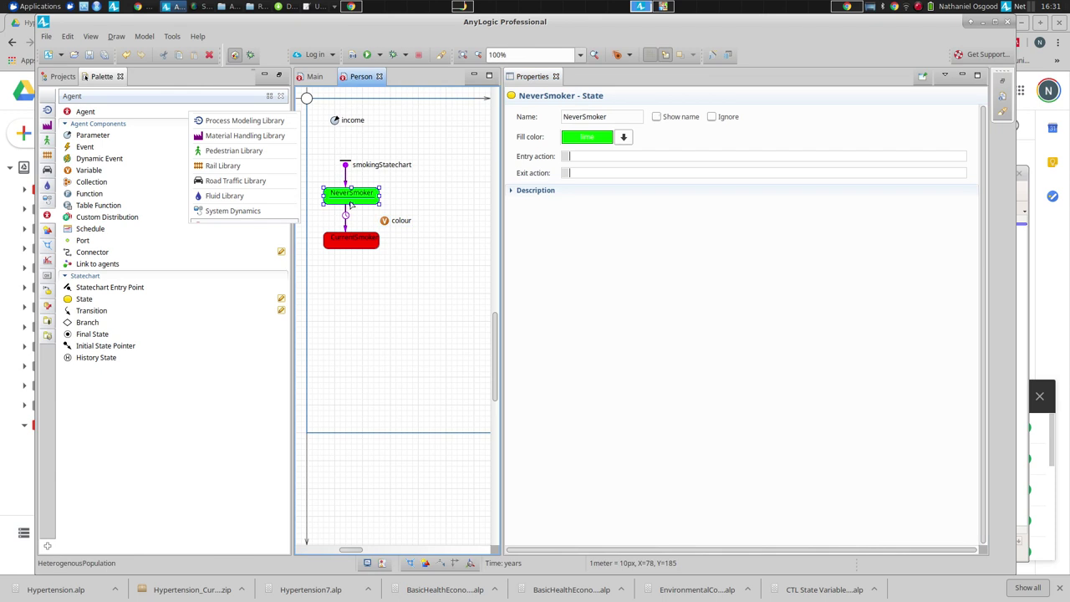
left_click(597, 158)
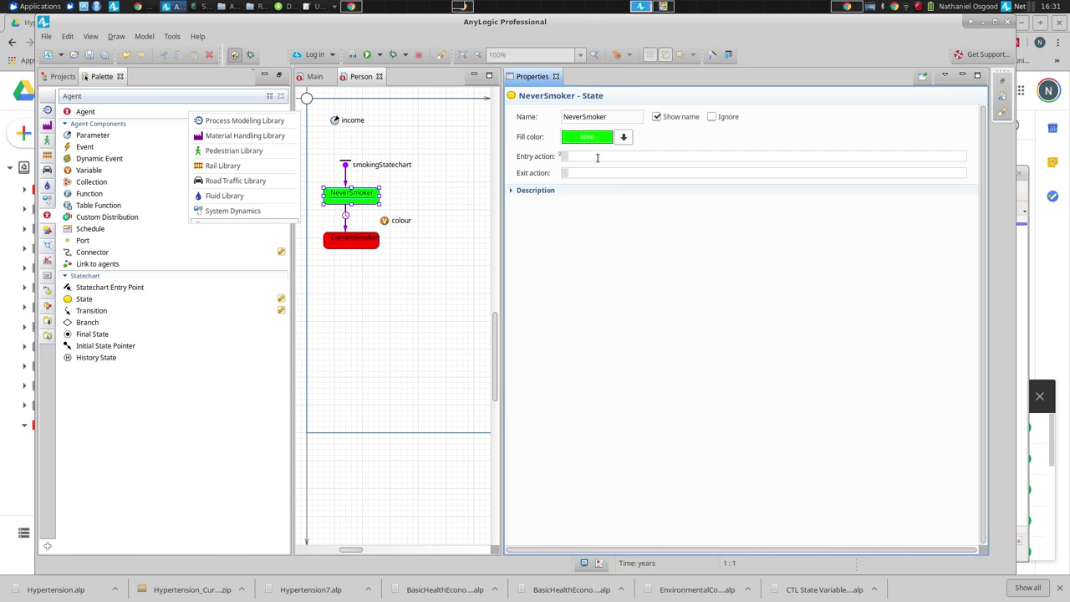
type("colour = lime;")
- Copy the NeverSmoker entry action, switch to Kate and replace the document's text with it, and return to AnyLogic
key("shift+Left")
left_click(655, 153)
triple_click(654, 153)
key("ctrl+c")
key("alt+Tab")
key("ctrl+a")
key("ctrl+v")
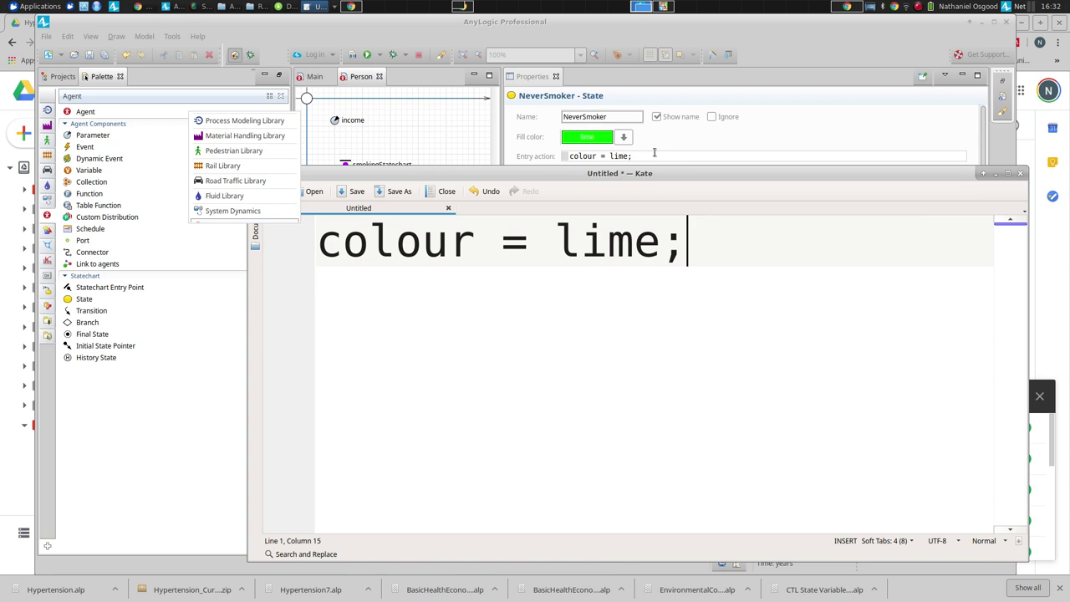
left_click(655, 152)
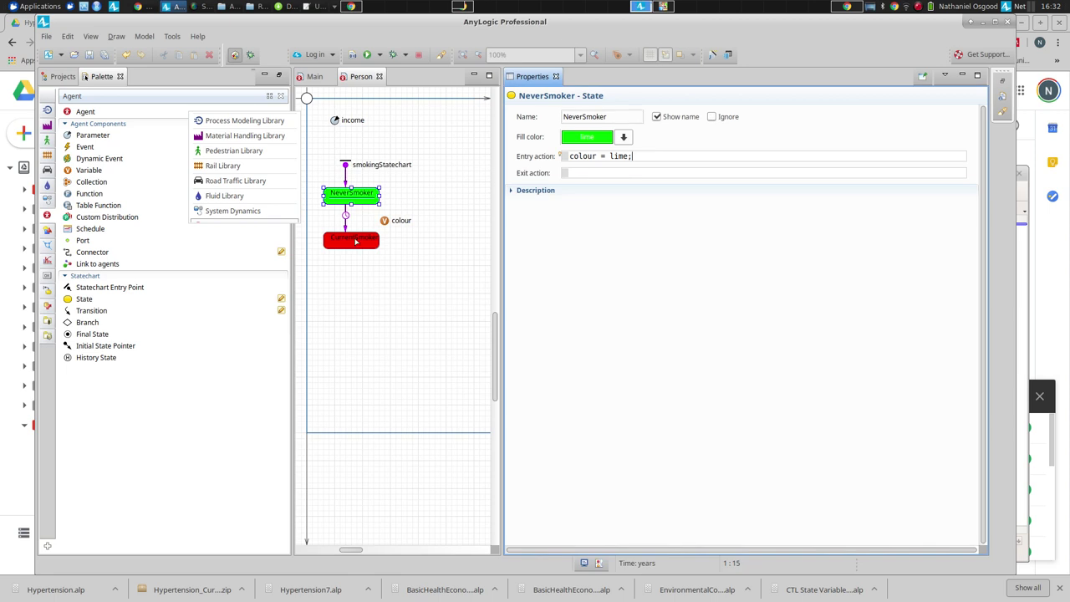
- Give the CurrentSmoker state the entry action "colour = red;" and save the model
left_click(355, 240)
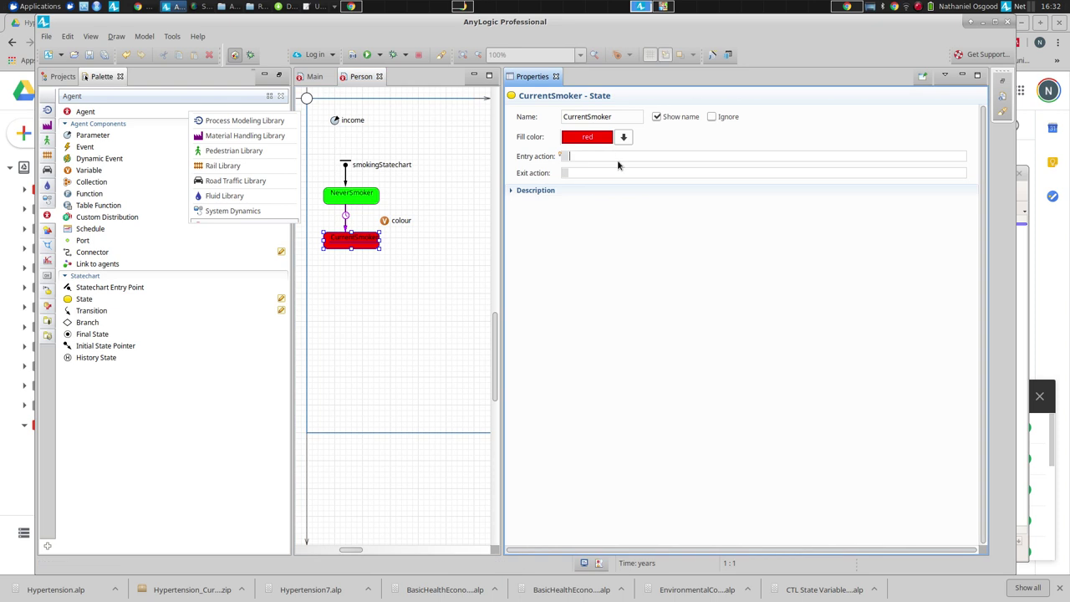
type("colour = red;")
key("ctrl+s")
left_click(385, 219)
left_click(351, 193)
left_click(363, 241)
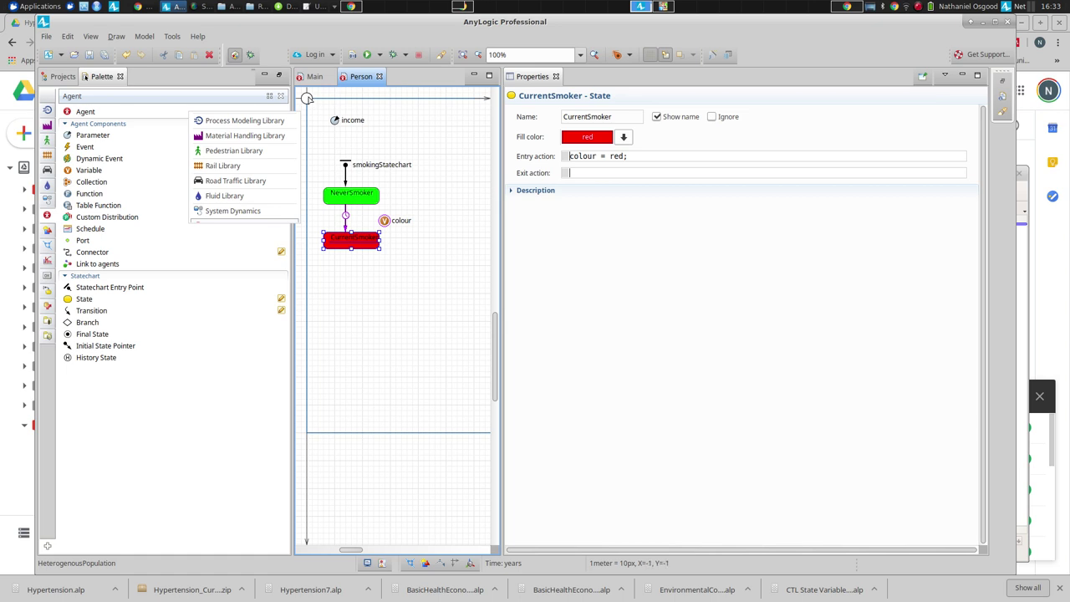
- Make the fill color of the Person's oval a dynamic value driven by the colour variable
left_click(306, 98)
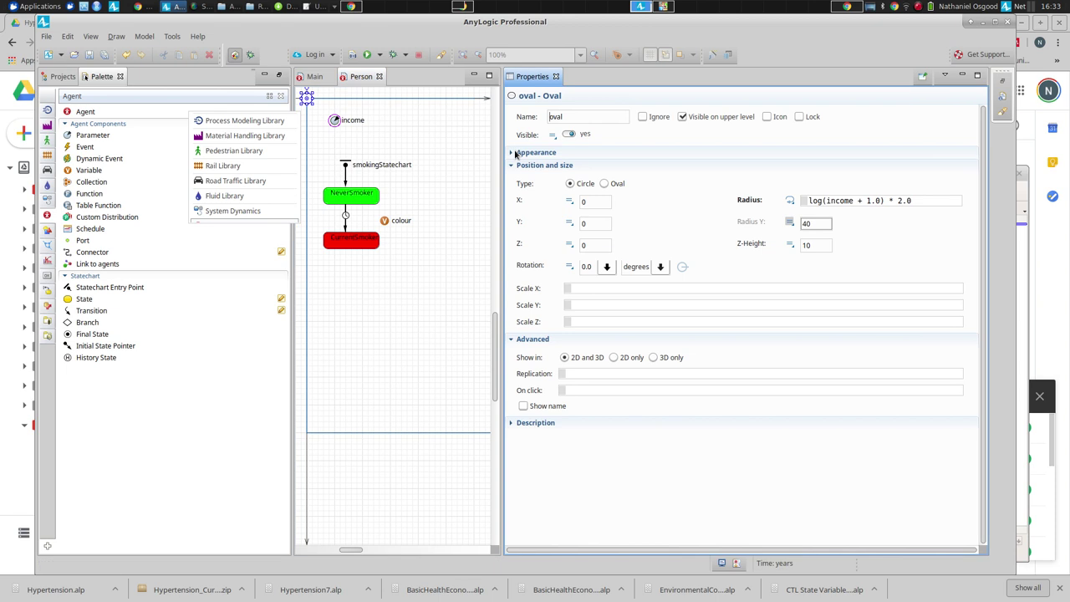
left_click(519, 152)
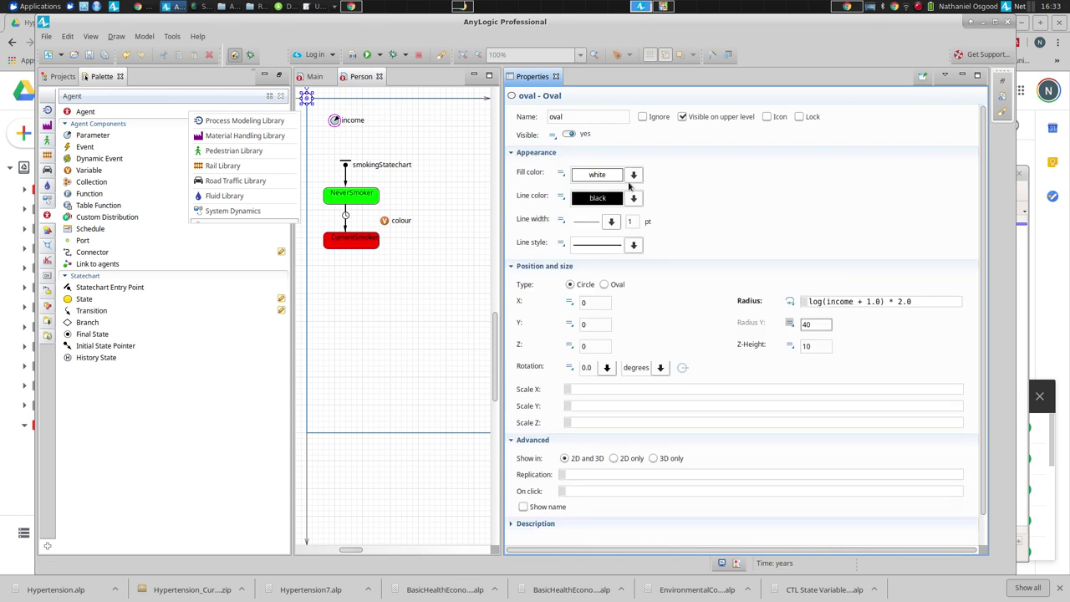
left_click(562, 174)
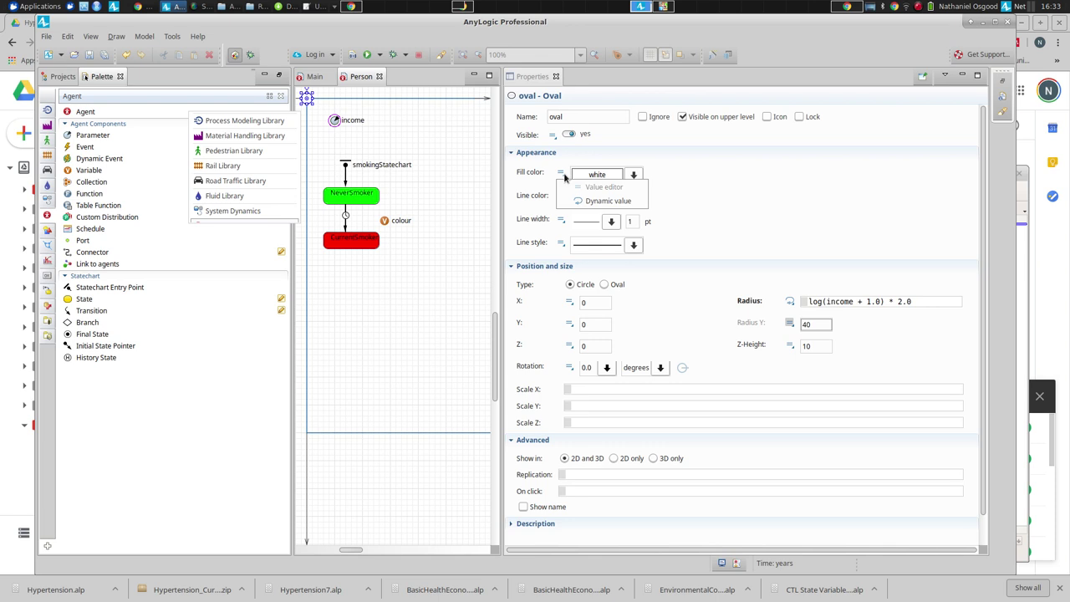
left_click(565, 176)
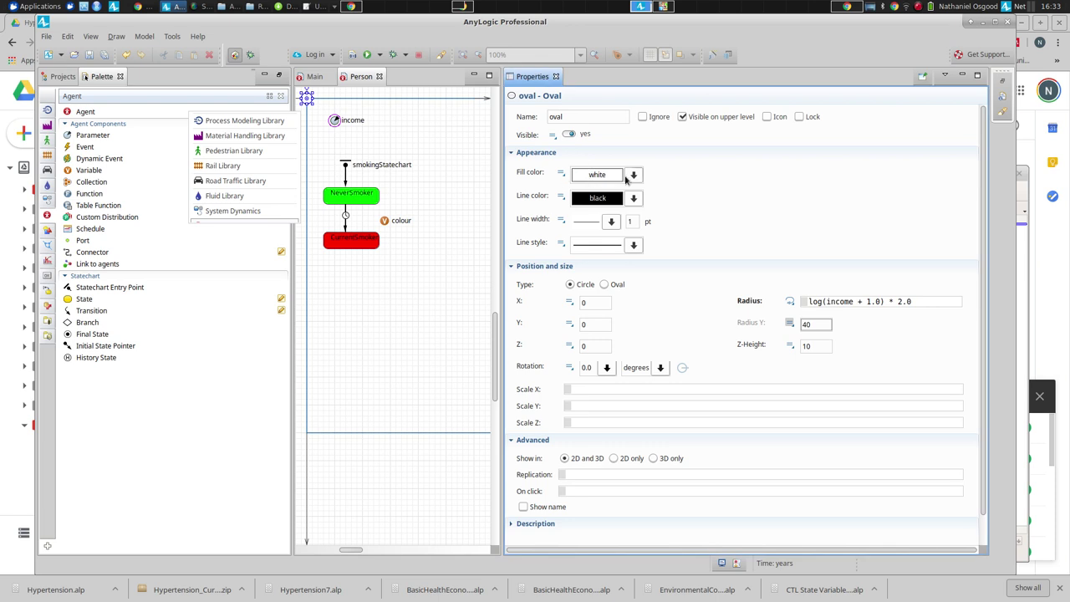
left_click(627, 178)
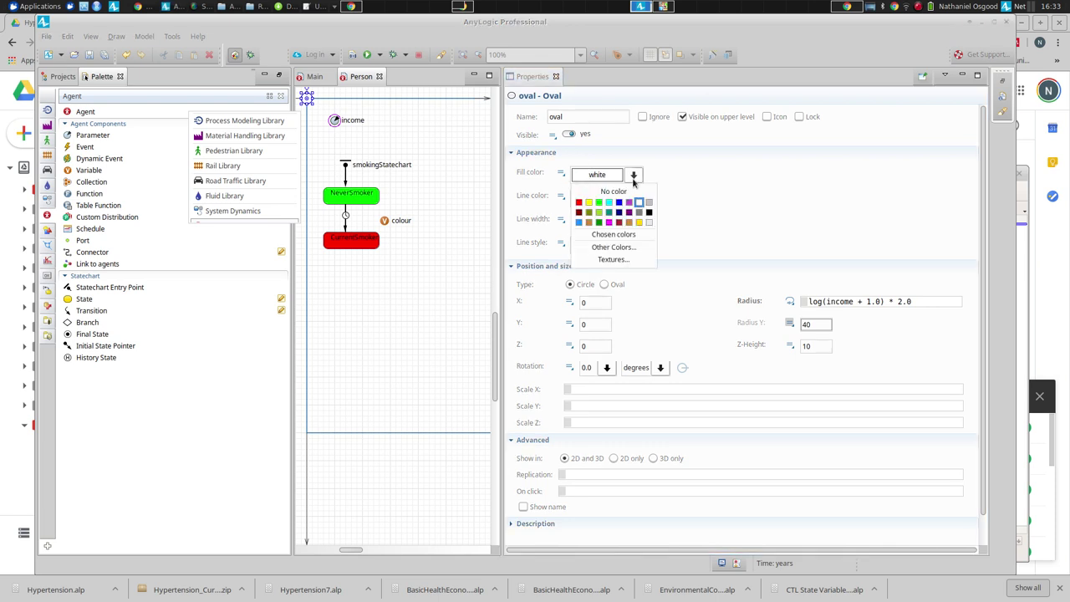
left_click(689, 225)
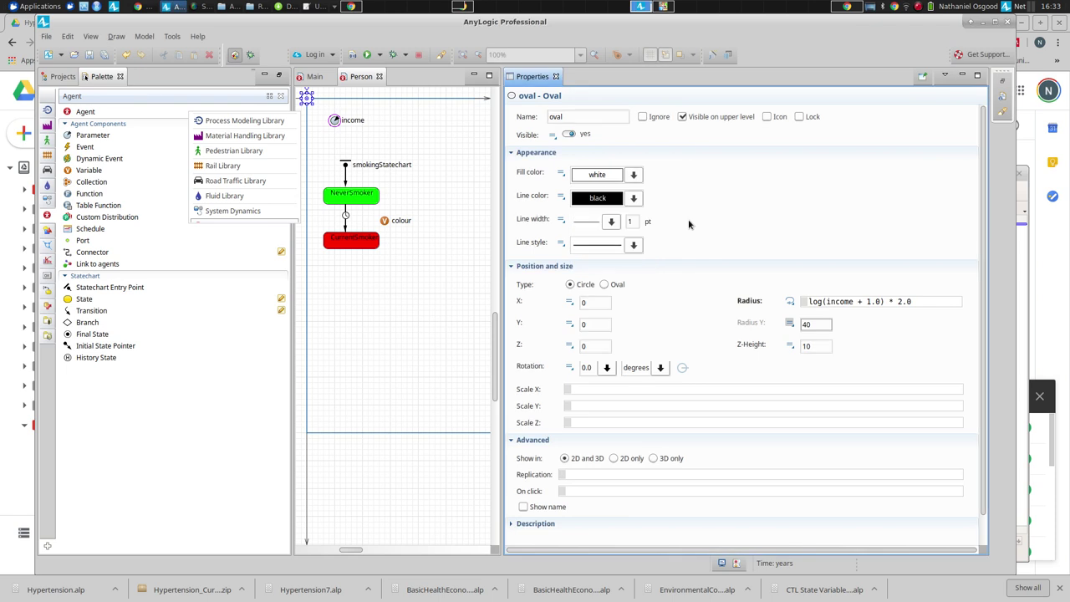
left_click(561, 172)
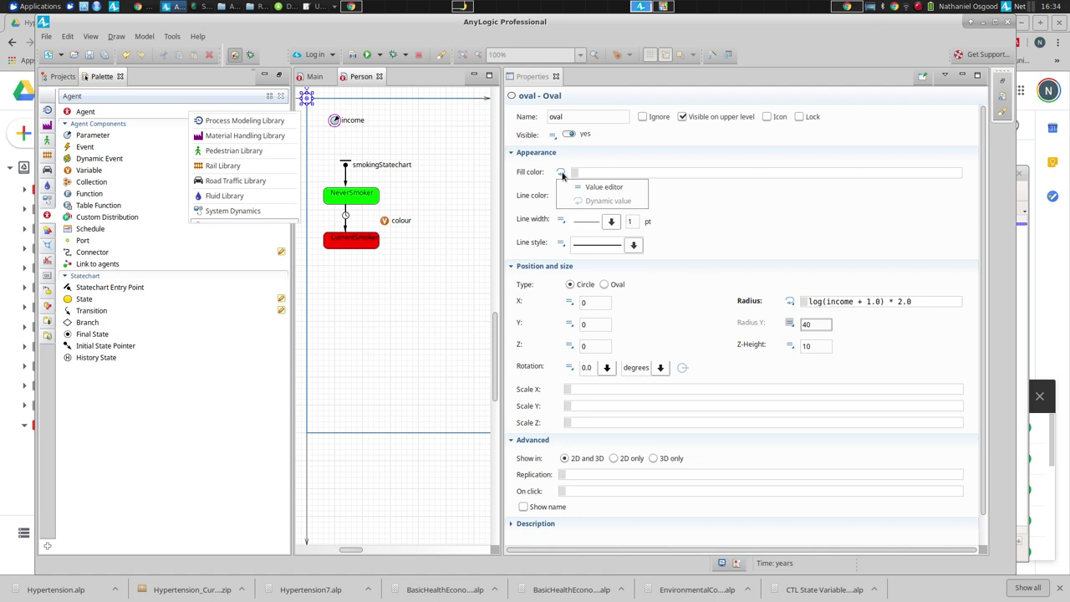
left_click(591, 174)
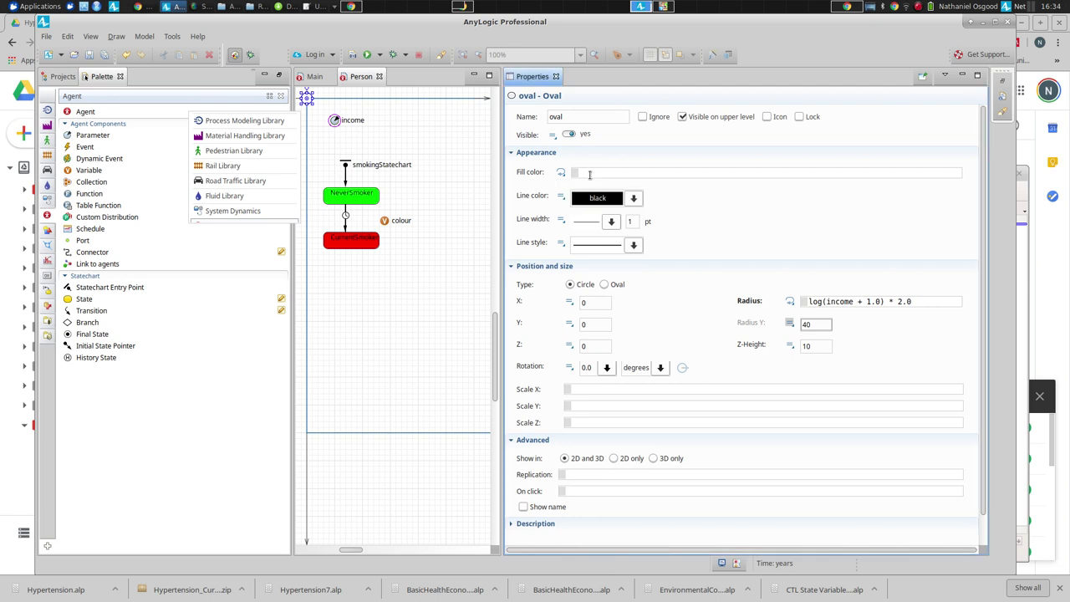
type("colour")
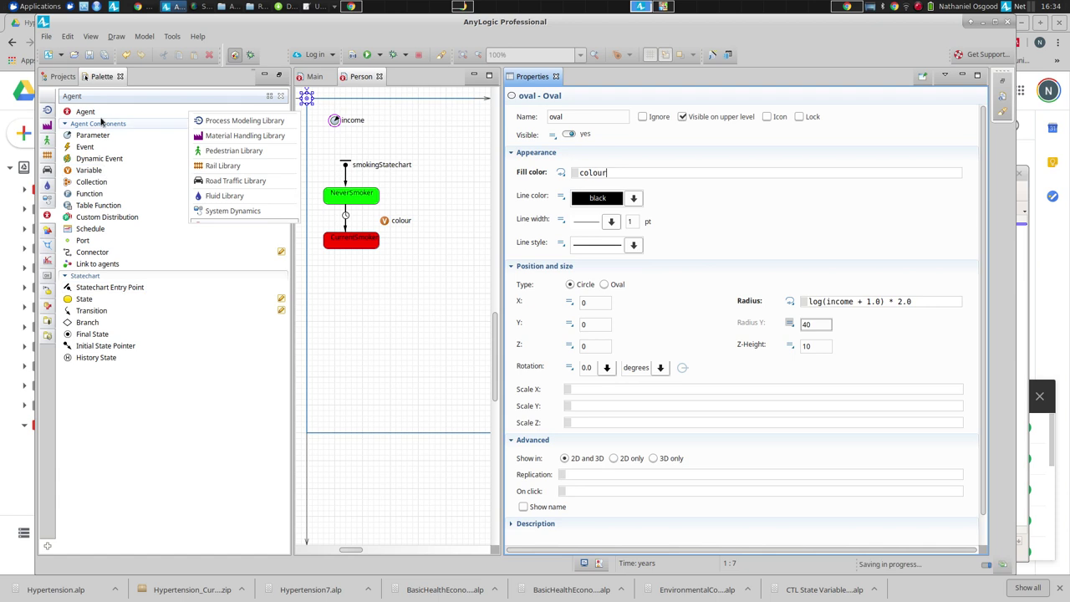
- Show the HeterogenousPopulation project tree and build the model
left_click(61, 77)
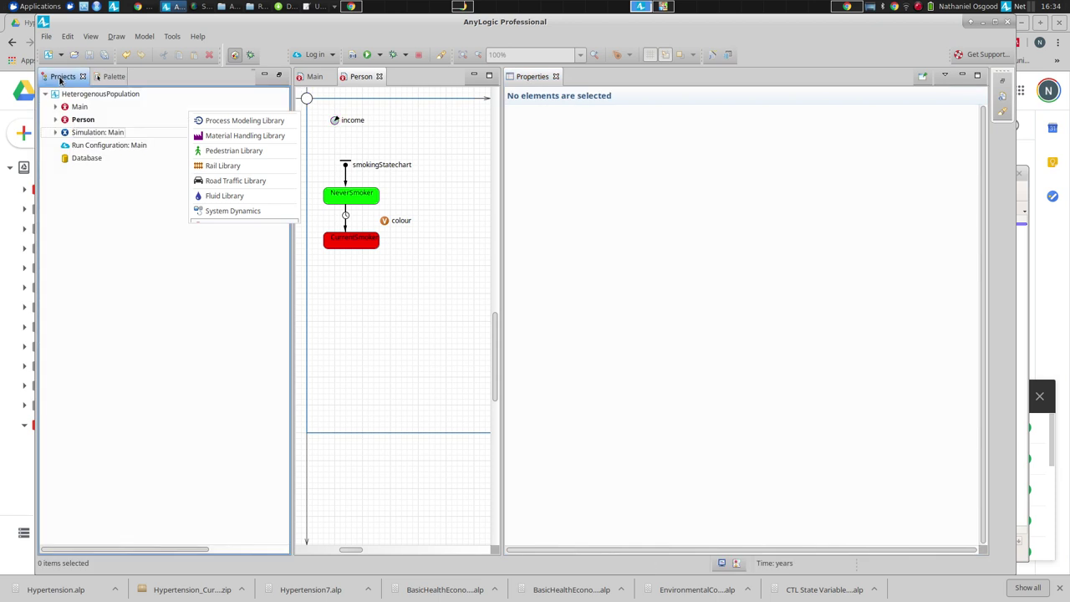
left_click_drag(238, 22, 518, 22)
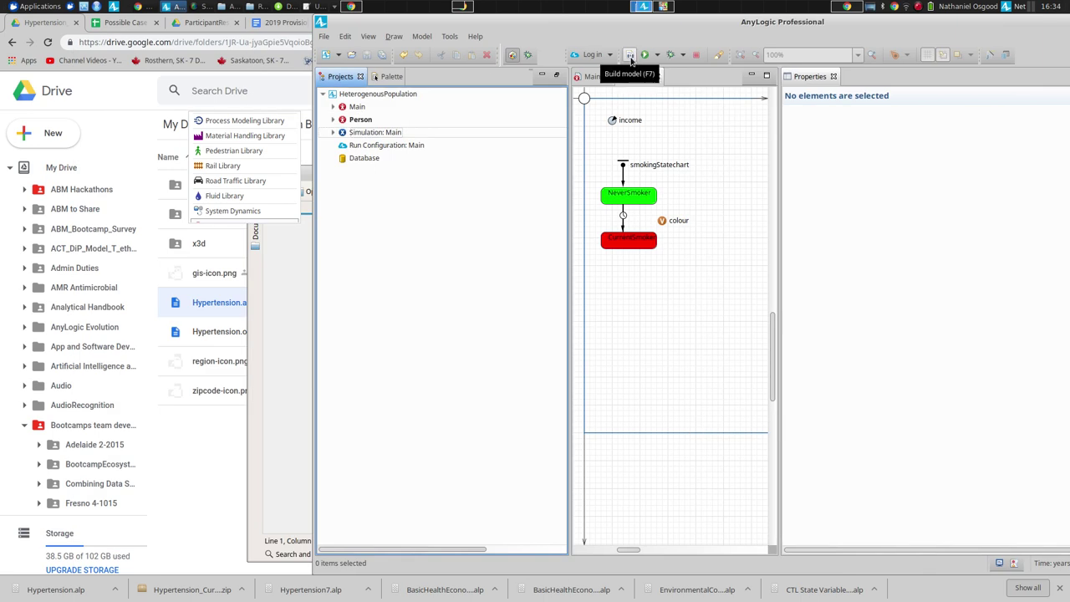
left_click(630, 56)
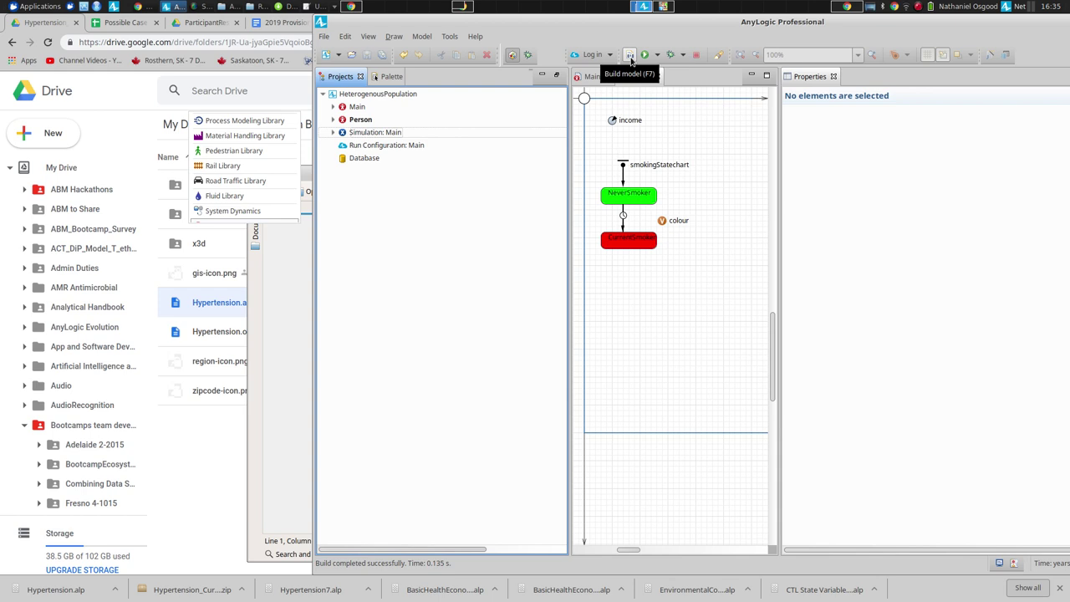
- Launch the Simulation: Main experiment and start the run to check the colors of the Person circles
left_click(363, 133)
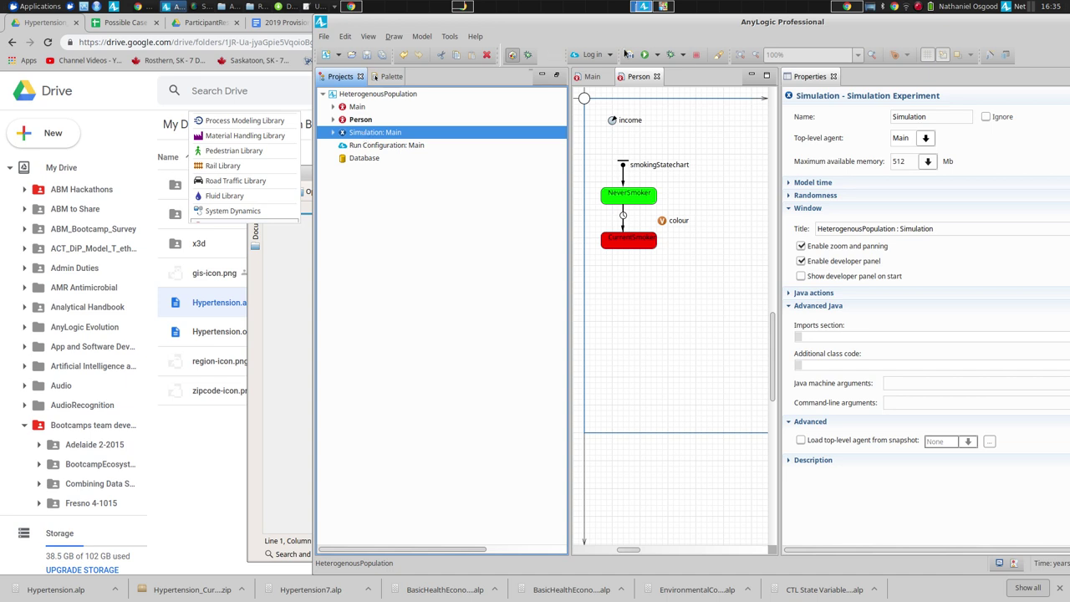
left_click(513, 54)
right_click(342, 132)
left_click(383, 280)
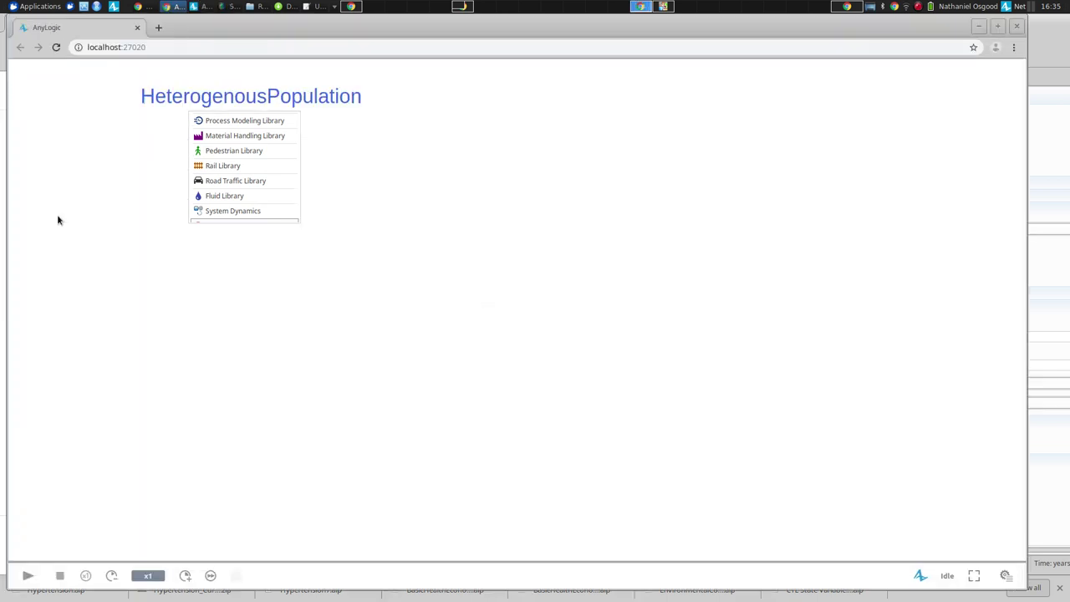
left_click(28, 575)
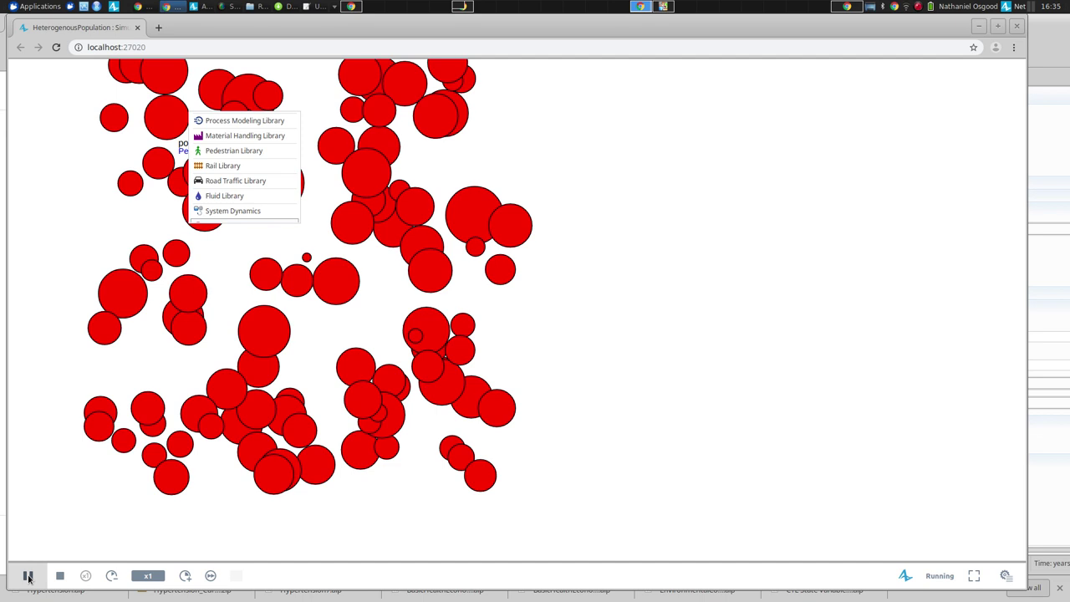
- Stop and restart the simulation run twice to watch the colors of the Person circles, and close the run window
left_click(59, 576)
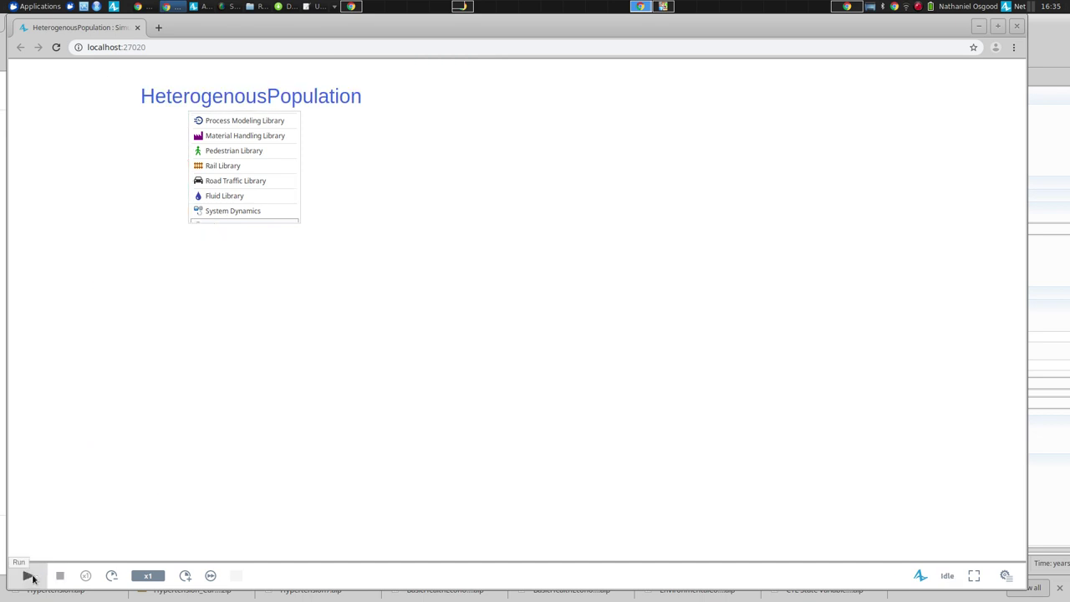
left_click(28, 576)
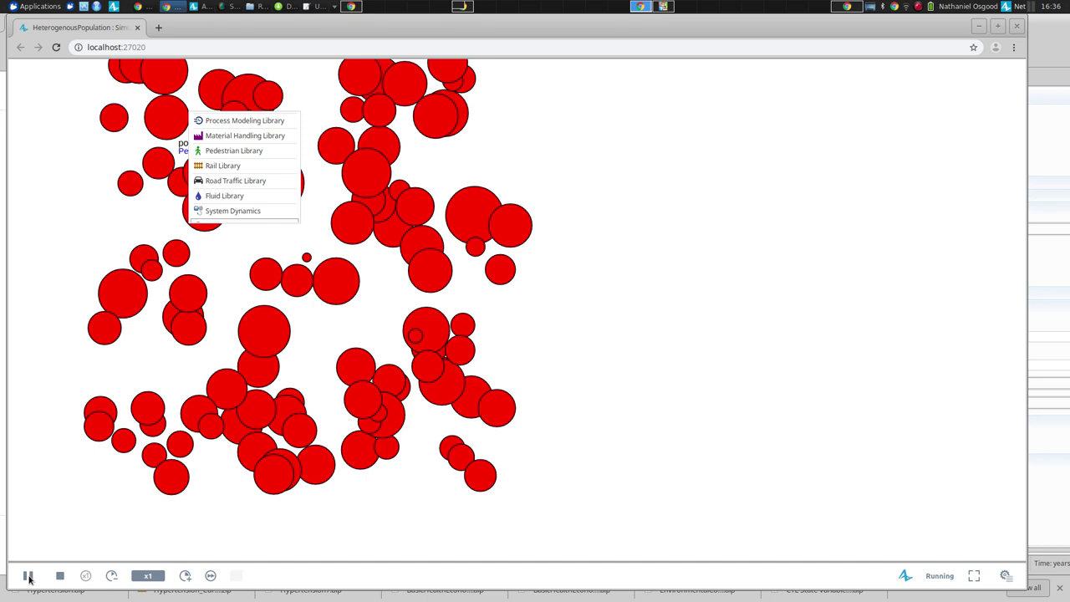
left_click(60, 575)
left_click(29, 577)
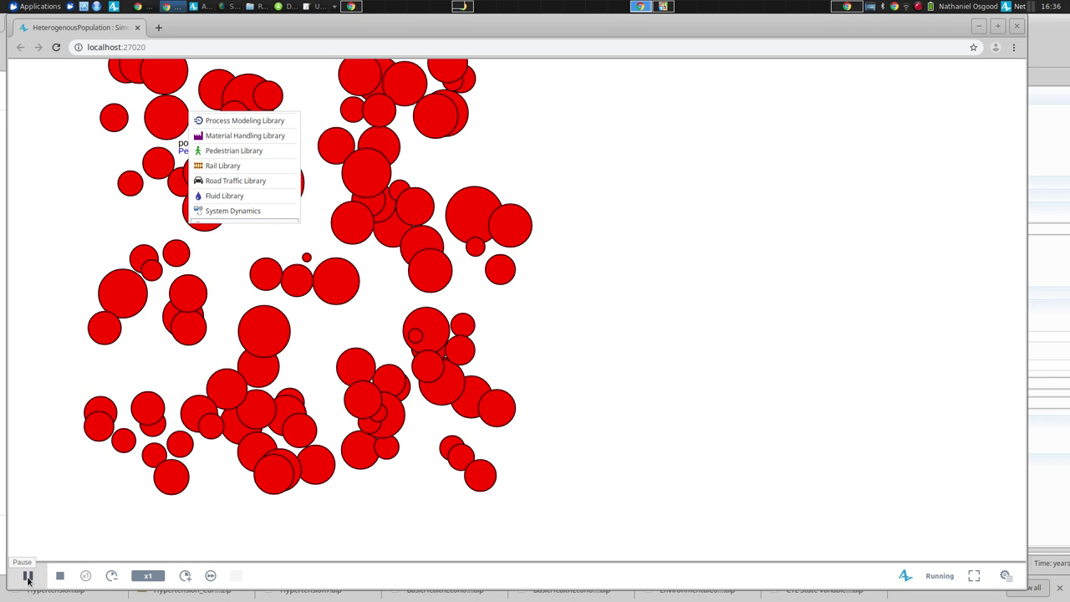
left_click(1017, 27)
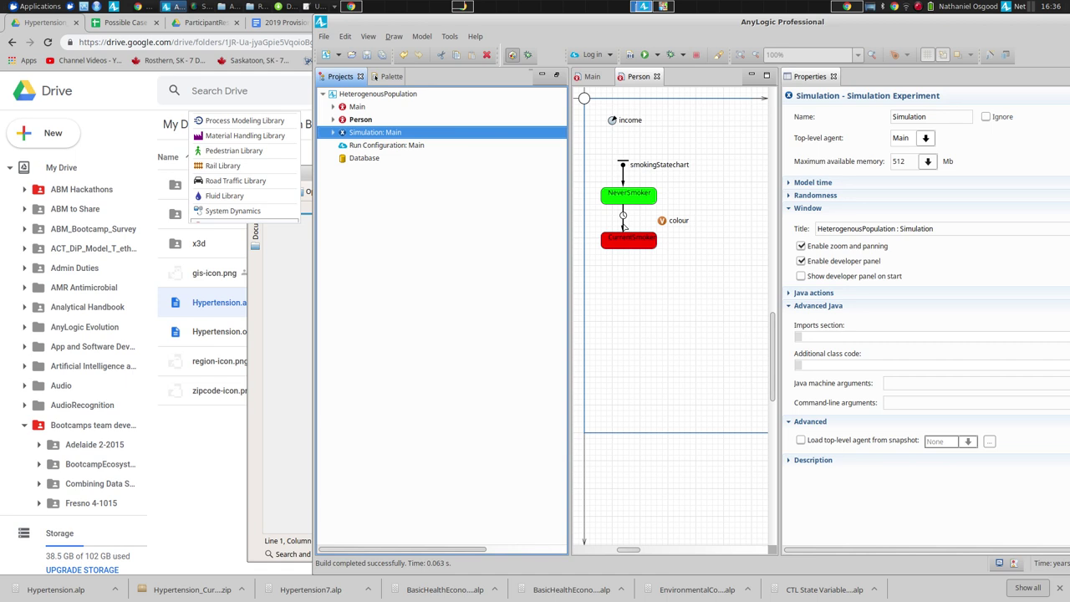
- Make the transition from NeverSmoker to CurrentSmoker triggered by Rate instead of a timeout, and save the model
left_click(623, 226)
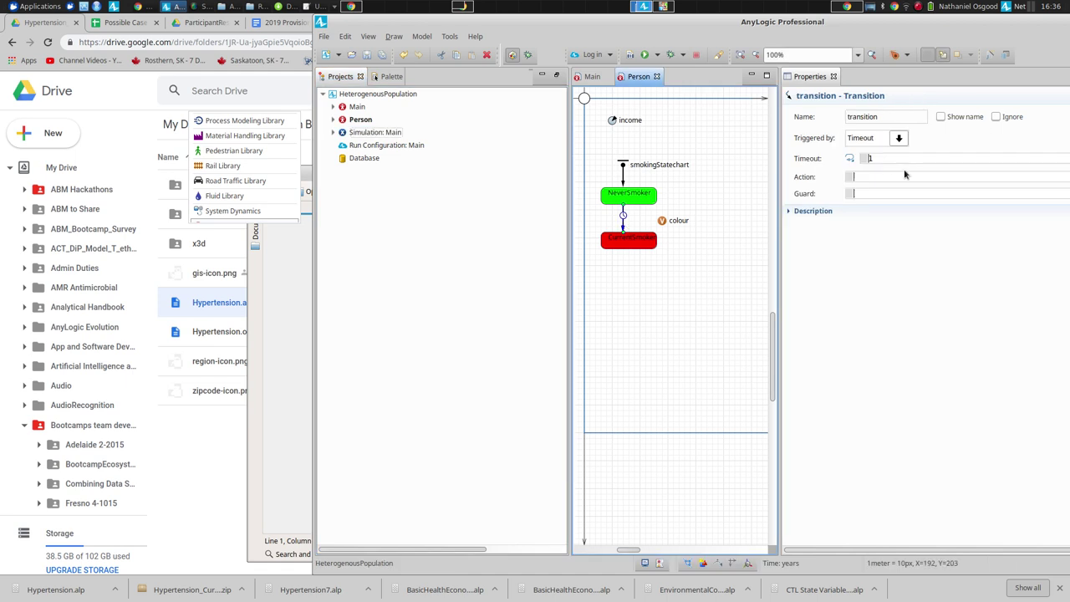
left_click(898, 138)
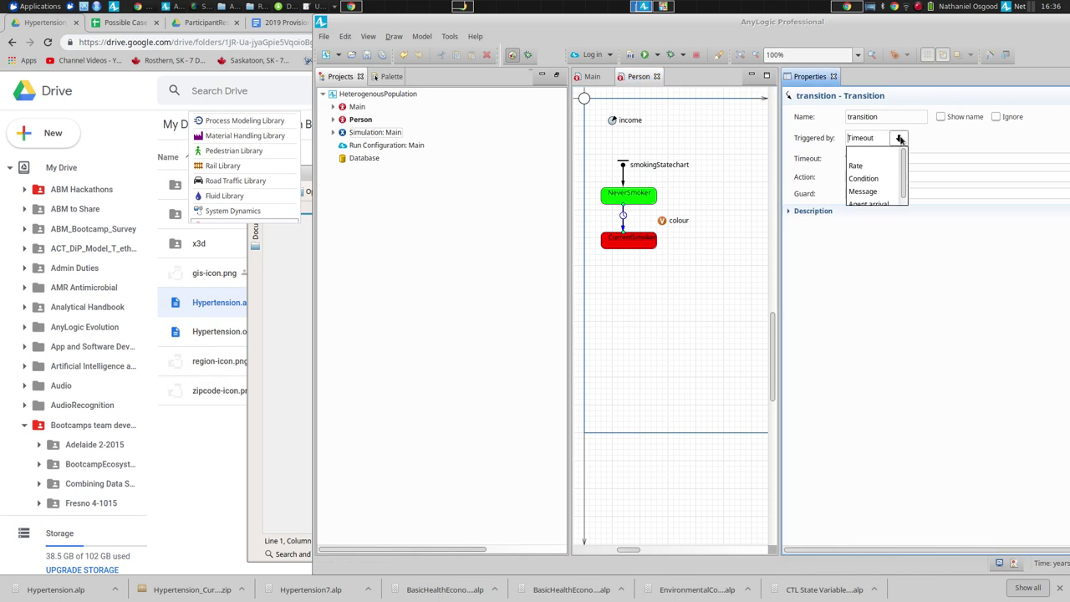
left_click(869, 169)
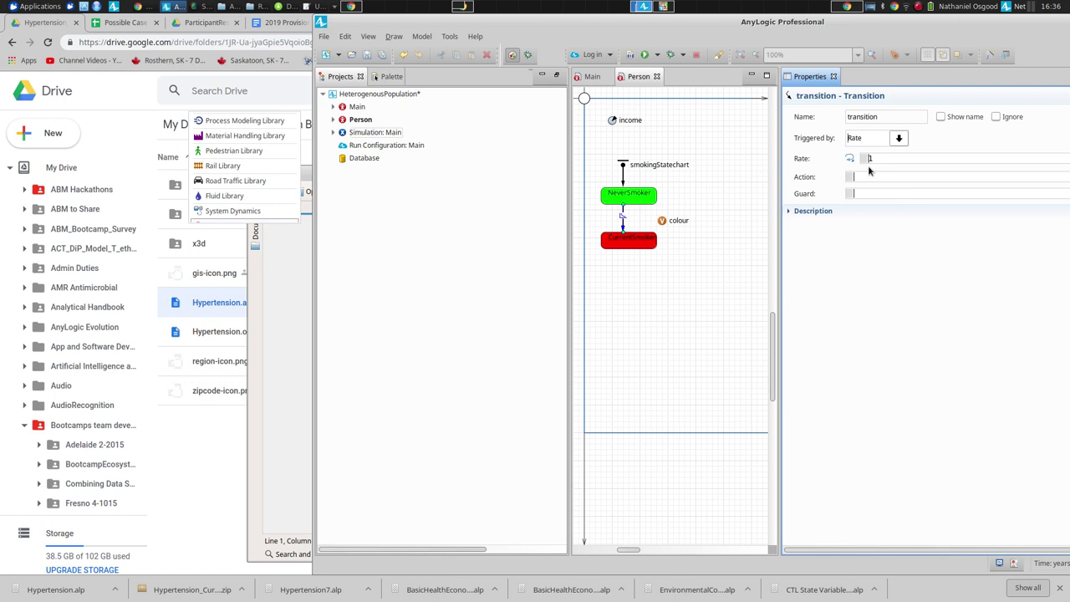
left_click_drag(811, 25, 662, 25)
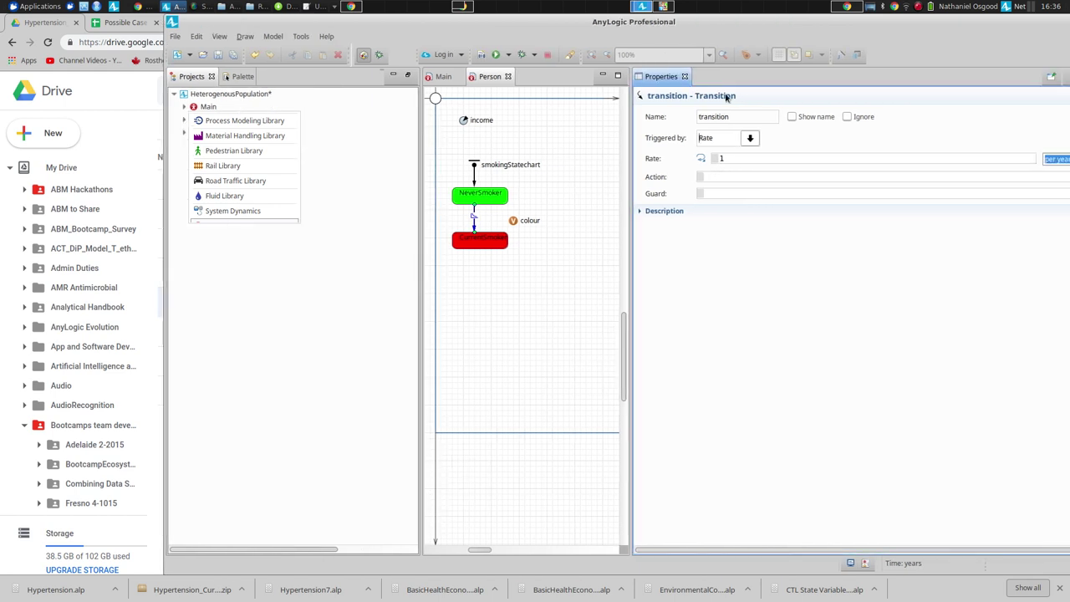
left_click(750, 138)
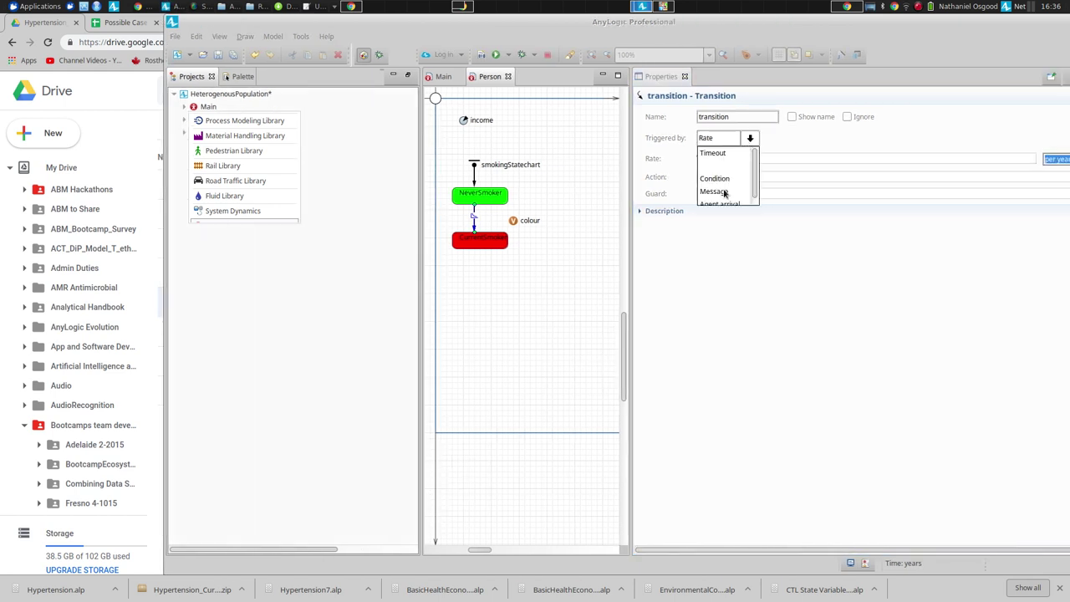
left_click(729, 153)
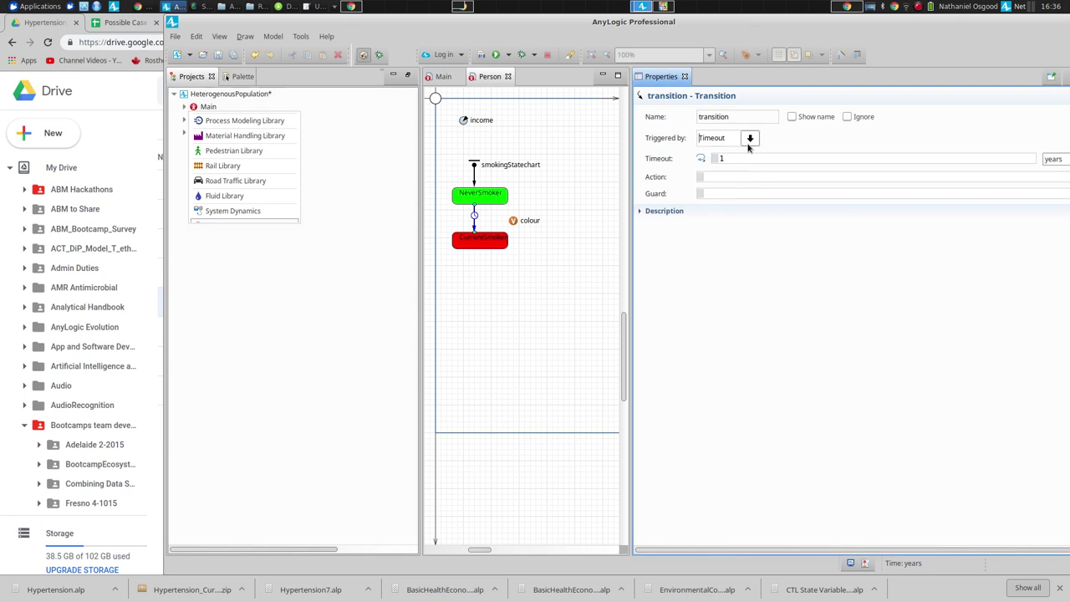
left_click(750, 138)
left_click(735, 168)
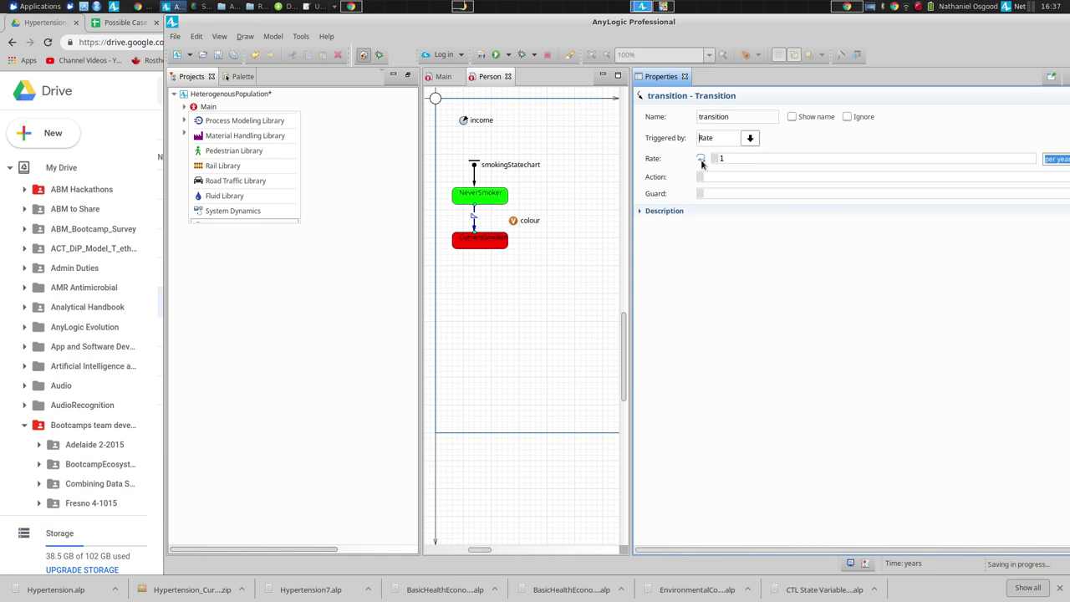
key("ctrl+s")
- Run the Simulation: Main experiment to check the circle colors with the rate-triggered transition, and return to the model editor
left_click_drag(252, 40, 144, 66)
right_click(99, 160)
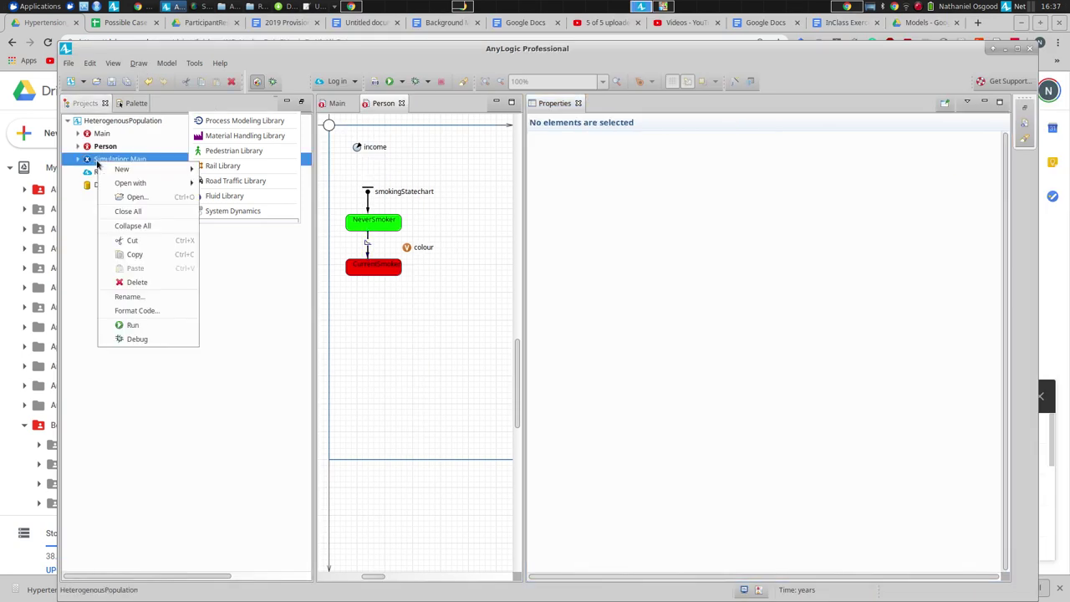
left_click(131, 325)
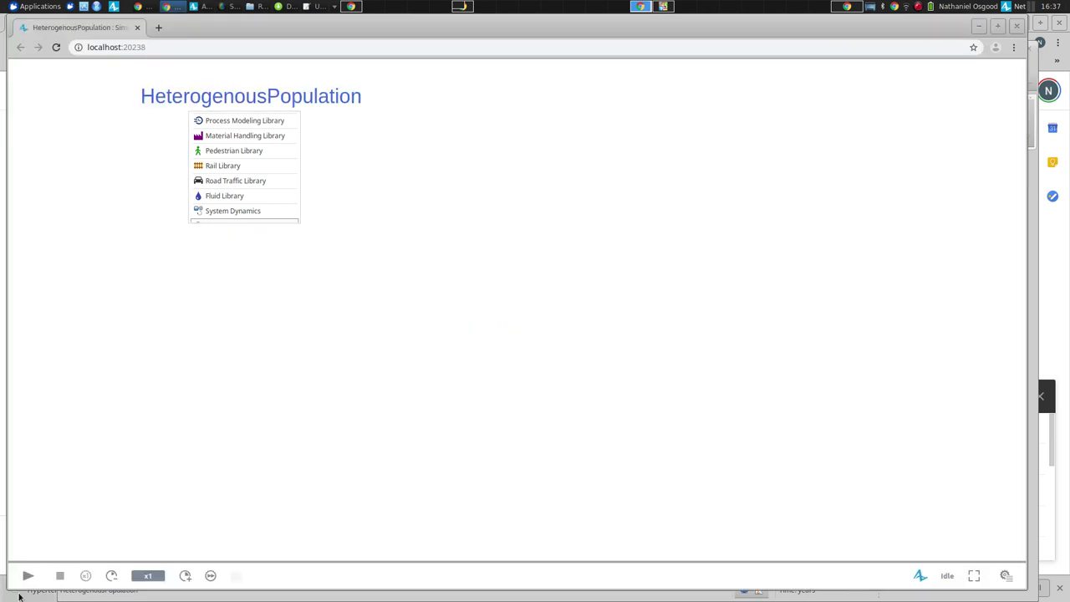
left_click(28, 576)
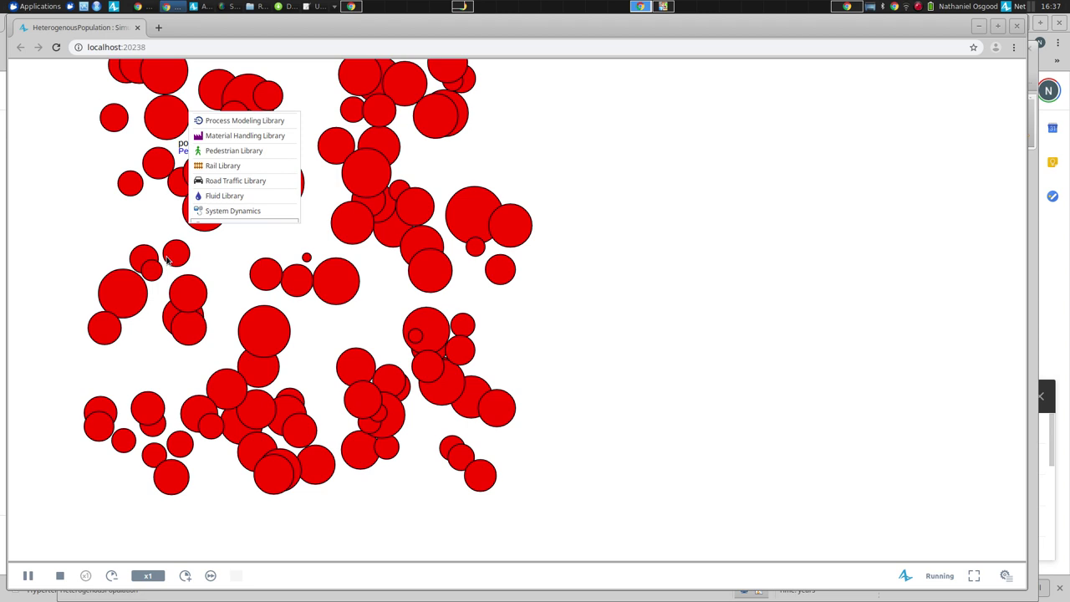
key("alt+Tab")
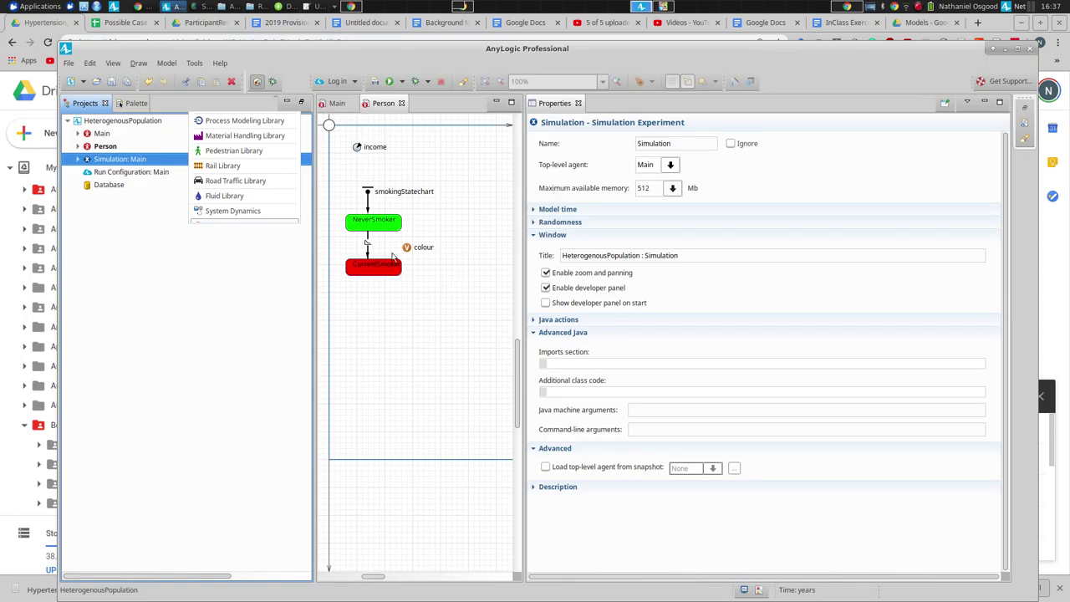
- Set the rate of the transition from NeverSmoker to CurrentSmoker to 1.0/10.0 per year
left_click(367, 247)
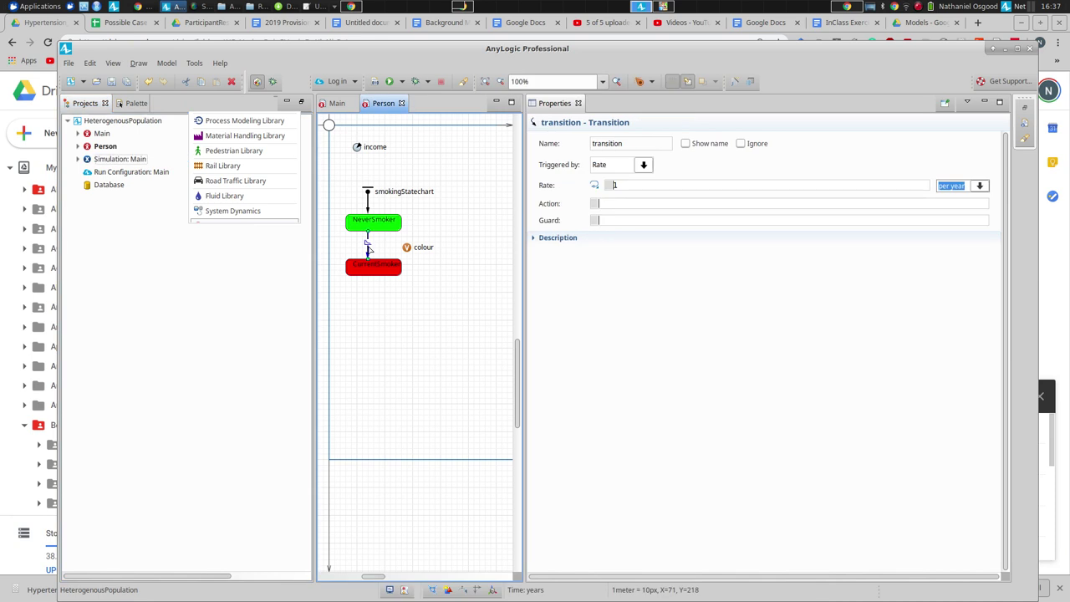
left_click(778, 185)
type(".0/")
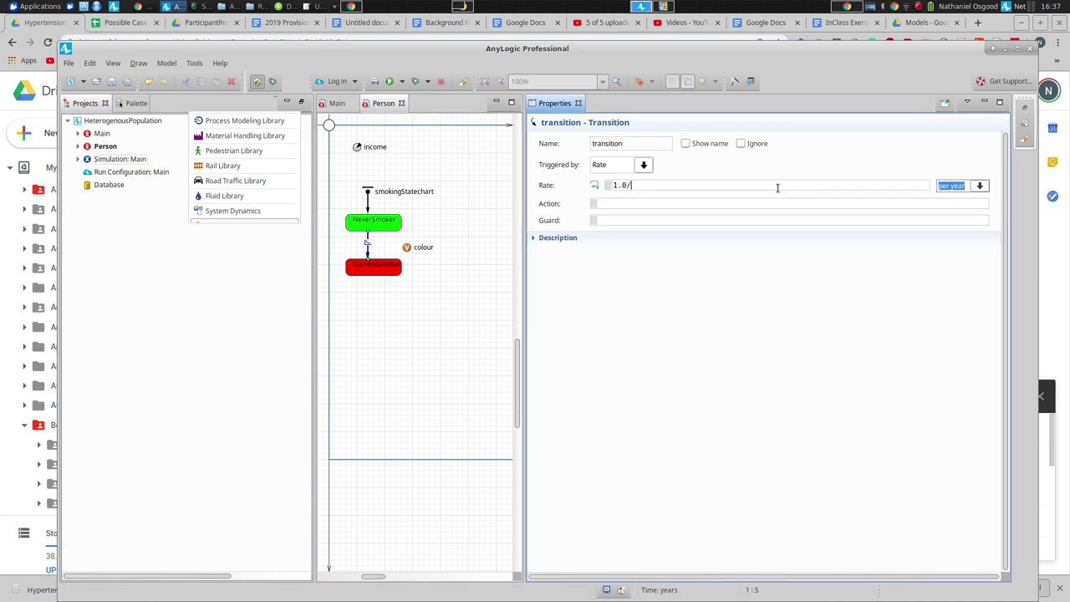
type("10.0")
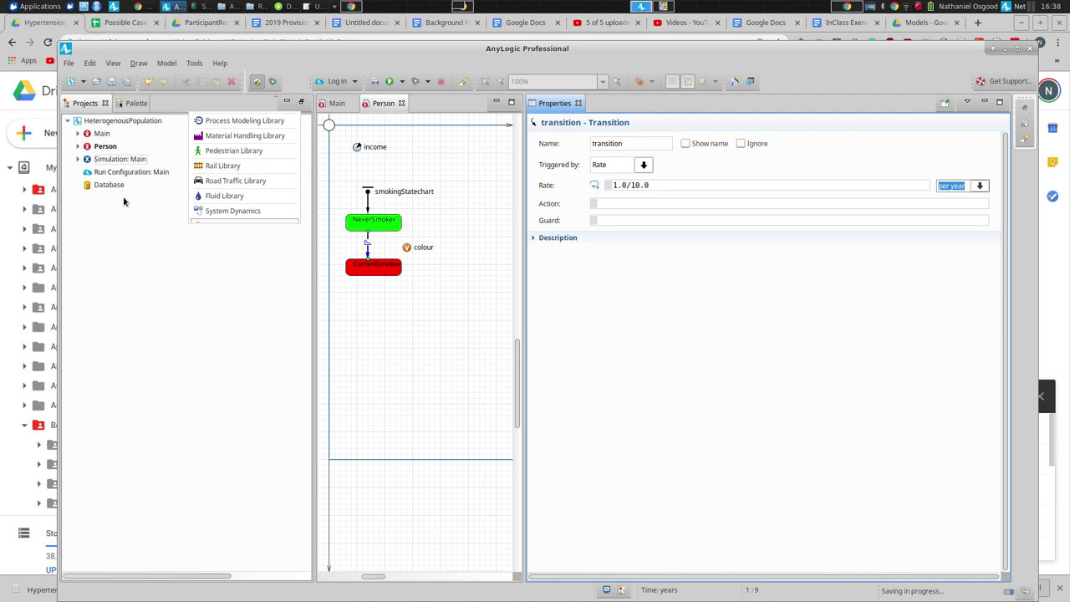
- Run the Simulation: Main experiment, examine the circle colors and elapsed model time with the developer panel shown, and return to the editor
right_click(116, 161)
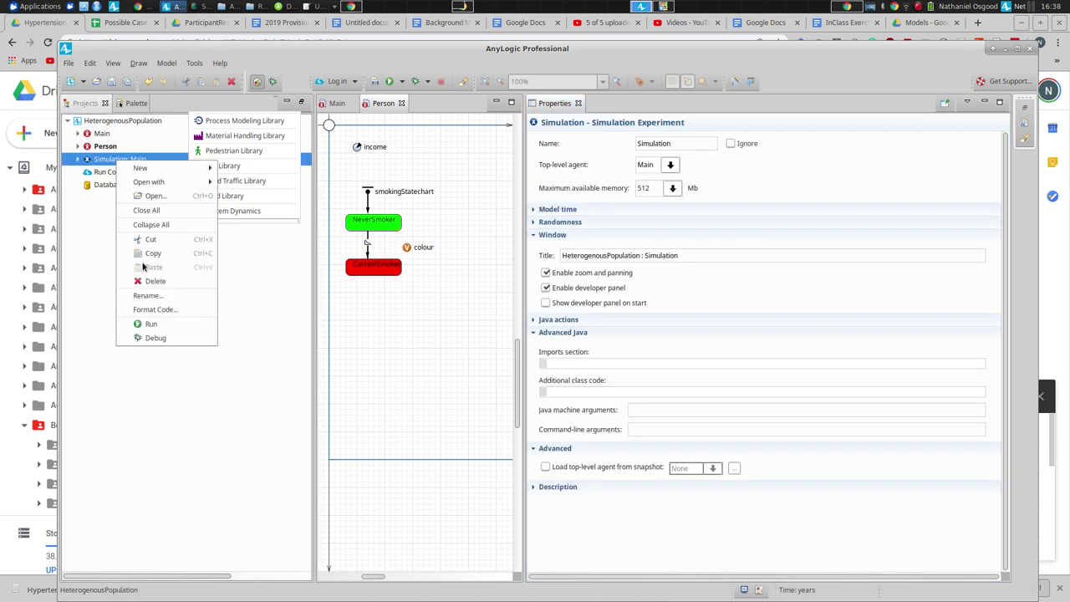
left_click(158, 325)
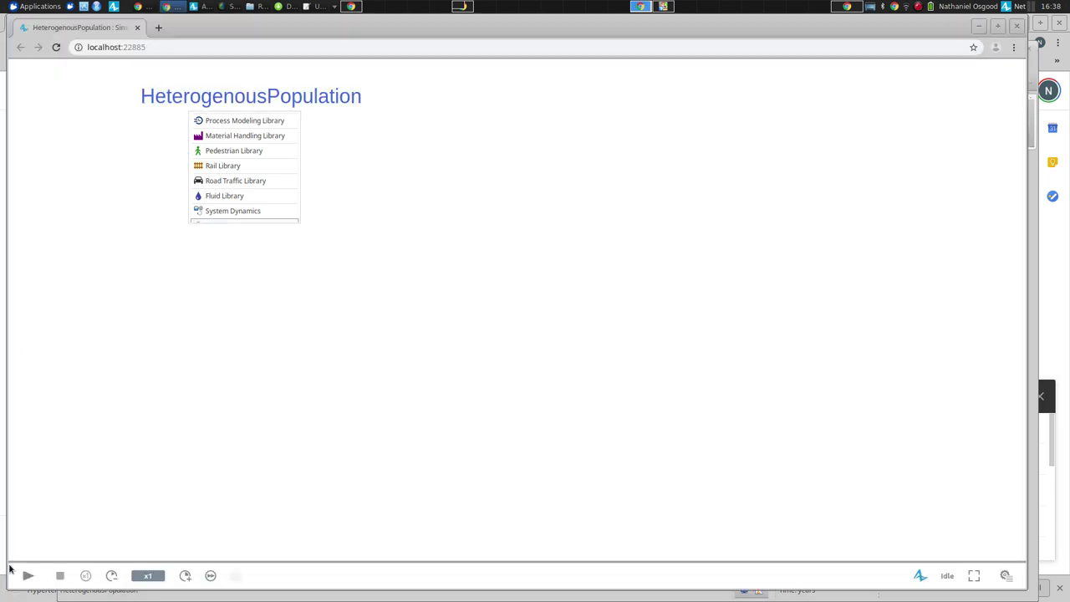
left_click(24, 575)
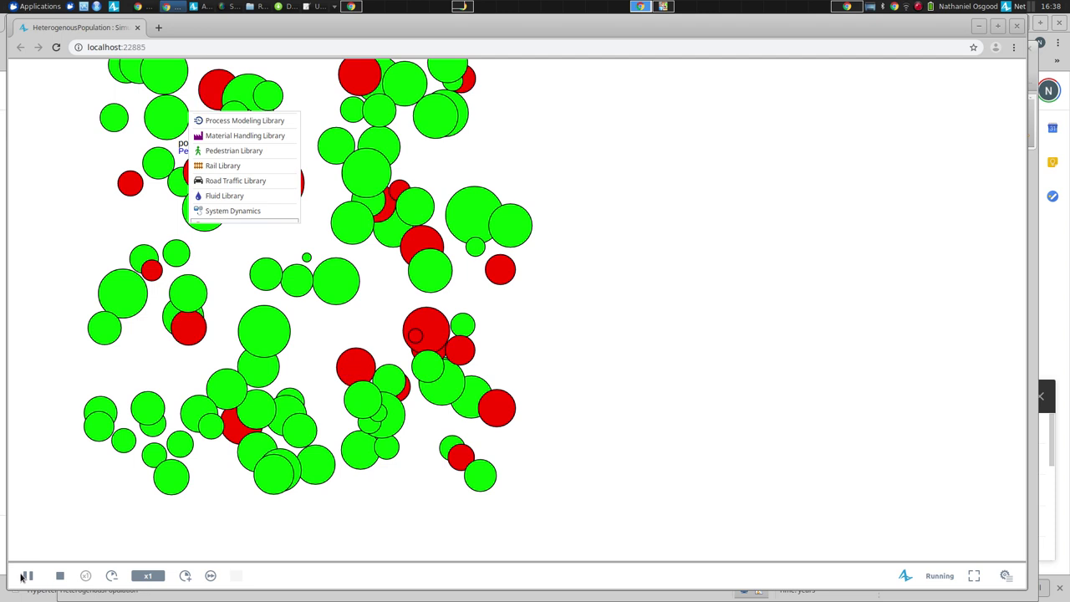
left_click(1005, 576)
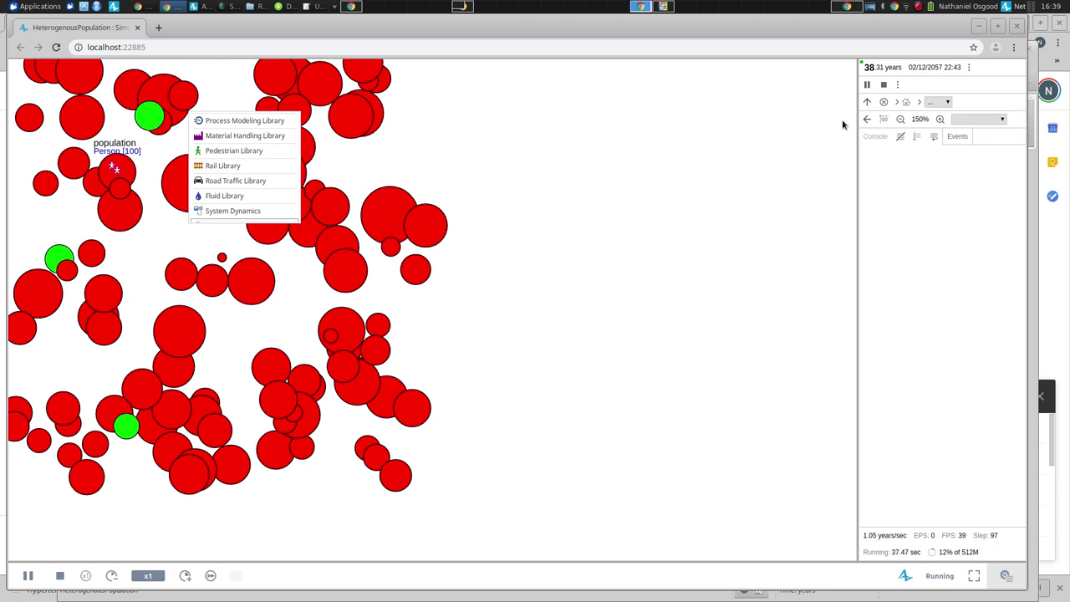
key("alt+Tab")
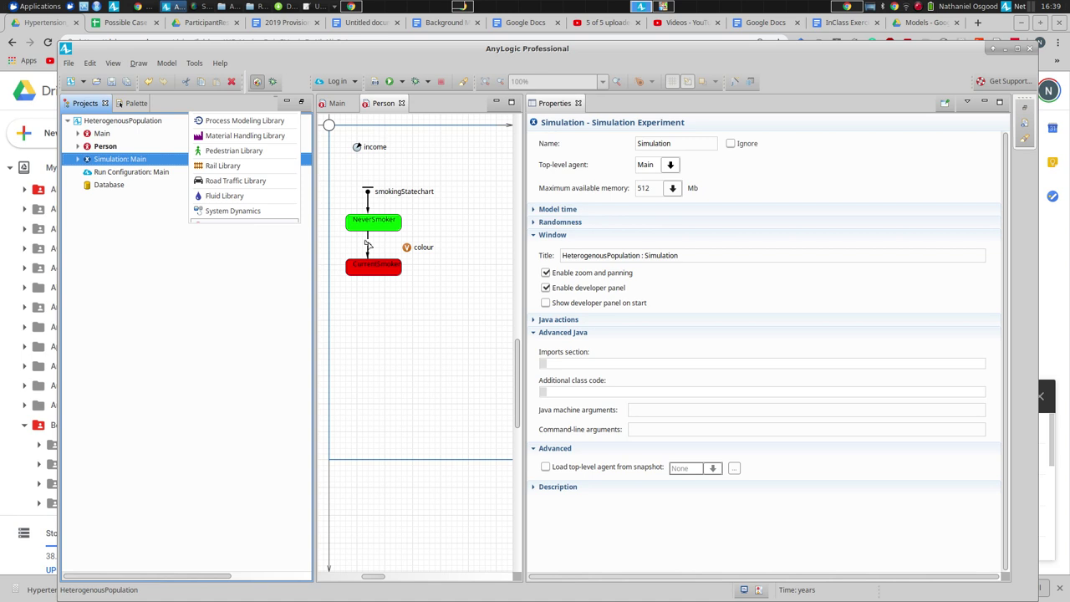
- Rename the transition between NeverSmoker and CurrentSmoker as initiatingSmoking and show its name on the diagram
left_click(368, 243)
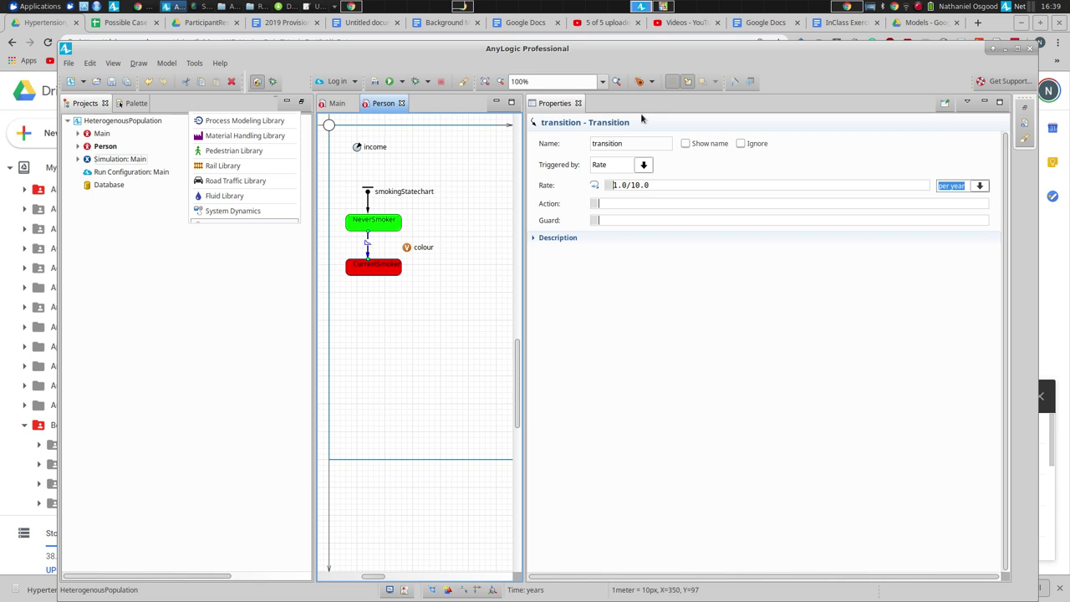
left_click(633, 142)
type("initiating")
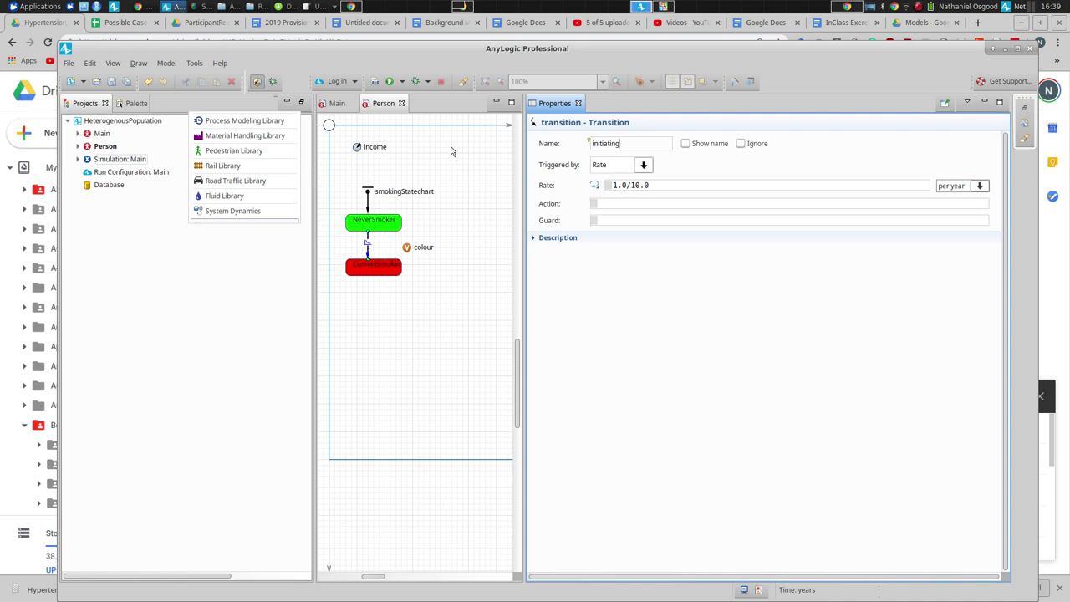
type("Smoking")
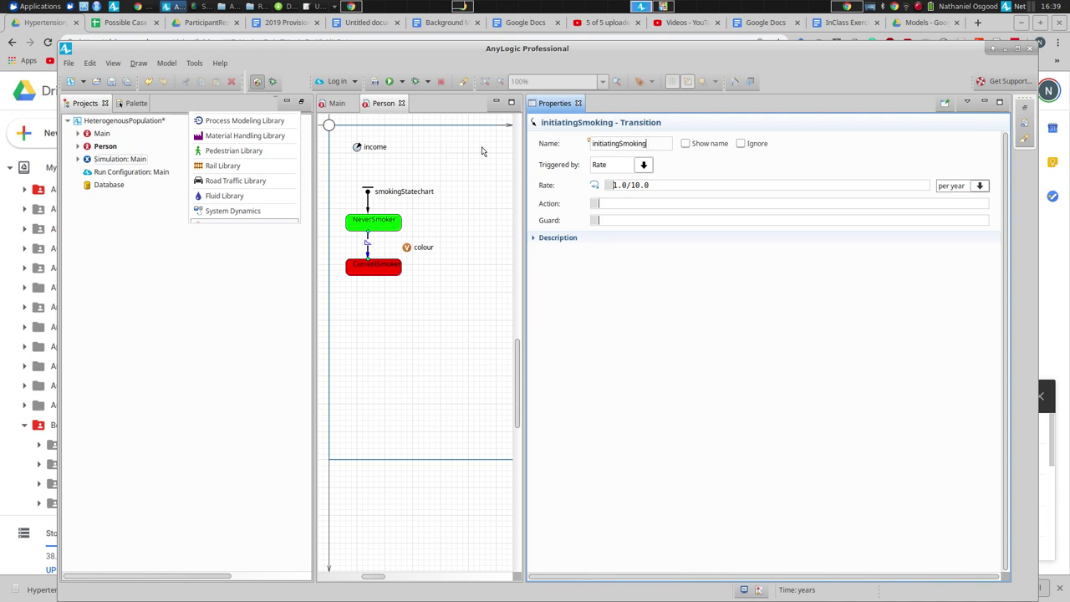
left_click(685, 144)
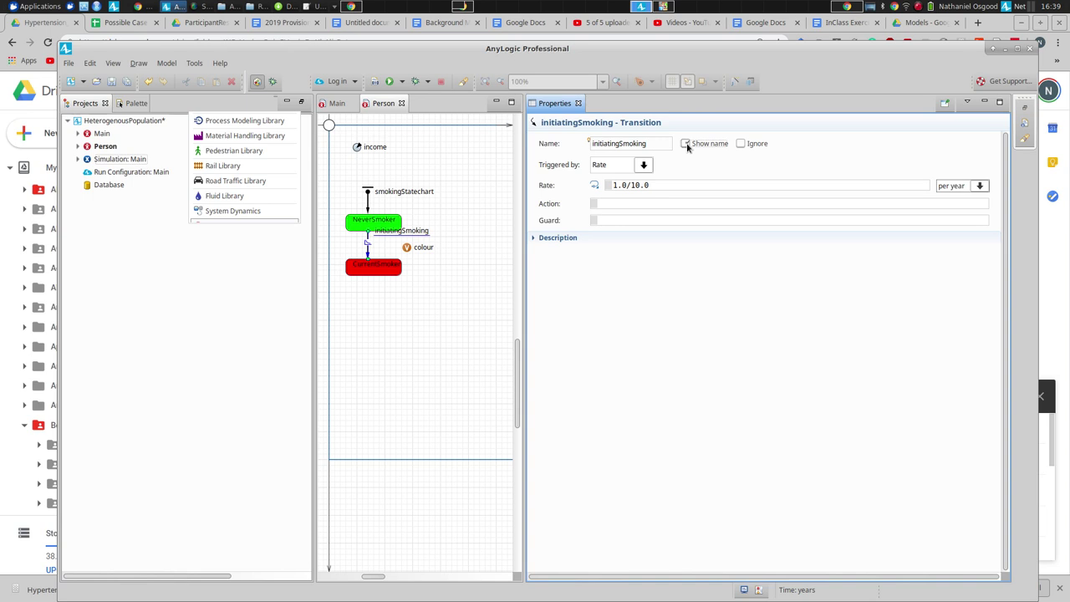
- Place the initiatingSmoking label beside its transition arrow and move the colour variable clear of it, beside the CurrentSmoker state
mouse_move(396, 239)
left_mouse_down()
mouse_move(365, 239)
mouse_move(325, 260)
mouse_move(413, 249)
mouse_move(398, 251)
left_mouse_up()
left_click(406, 247)
left_click(383, 248)
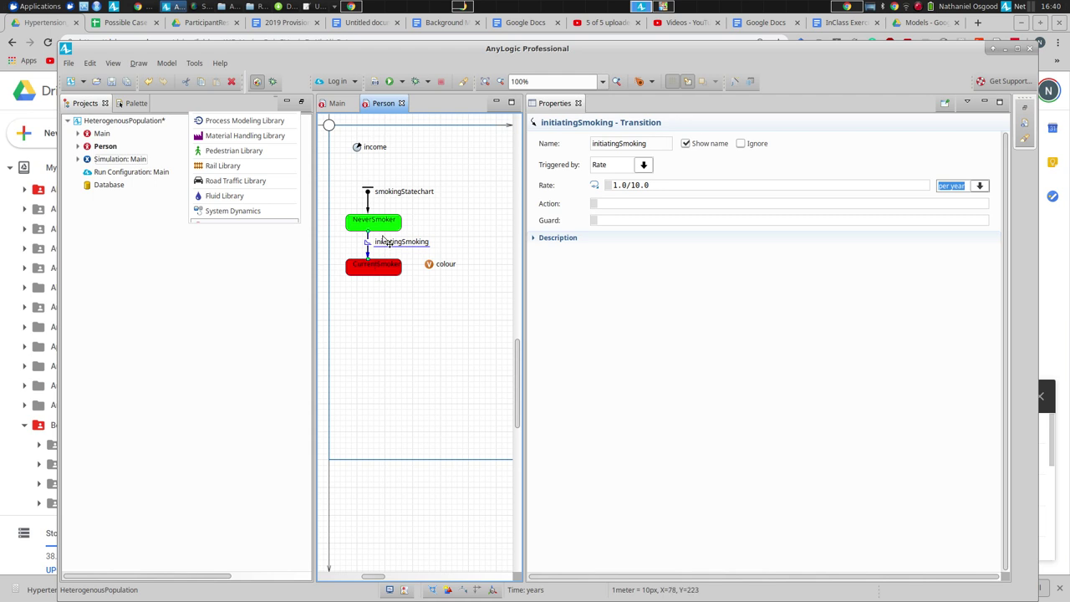
left_click_drag(603, 144, 669, 143)
left_click(685, 143)
left_click(686, 144)
left_click(685, 144)
left_click(686, 144)
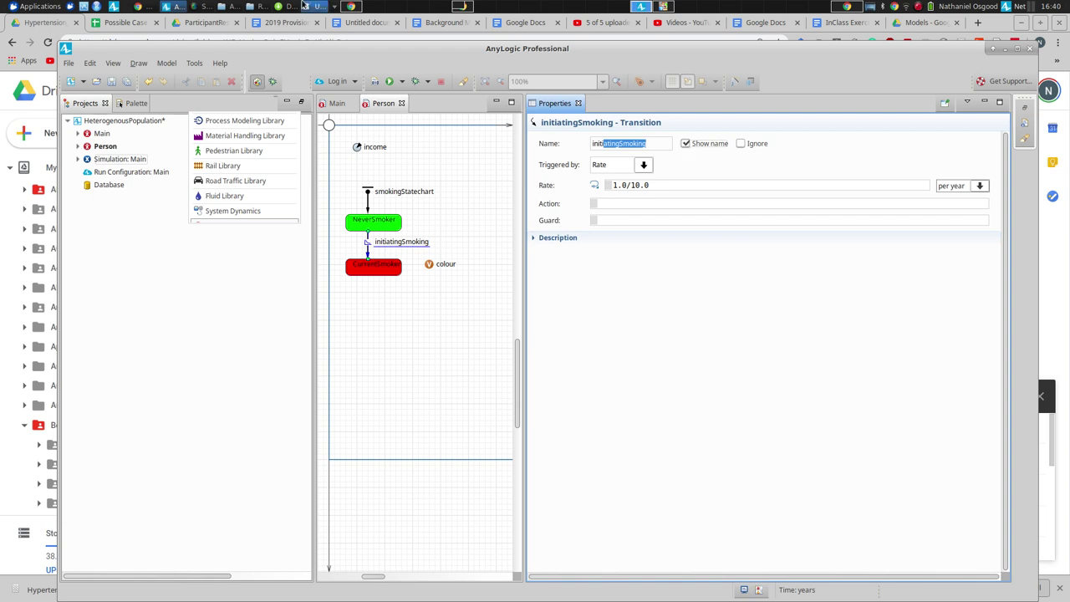
- Add a state named FormerSmoker below CurrentSmoker in the Person diagram and give it a yellow fill color
left_click(128, 104)
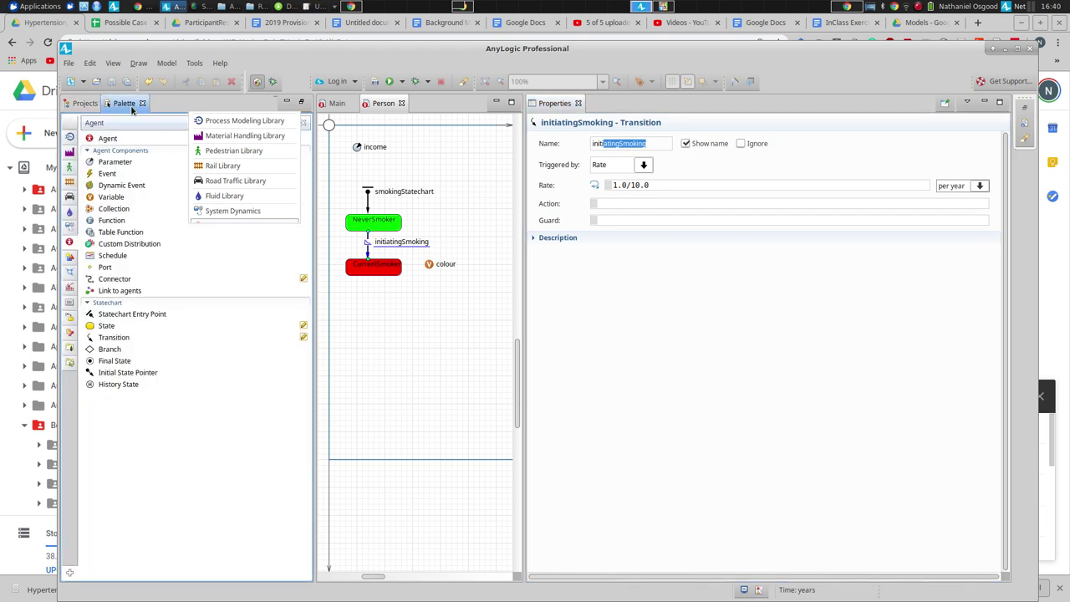
left_click_drag(106, 325, 347, 301)
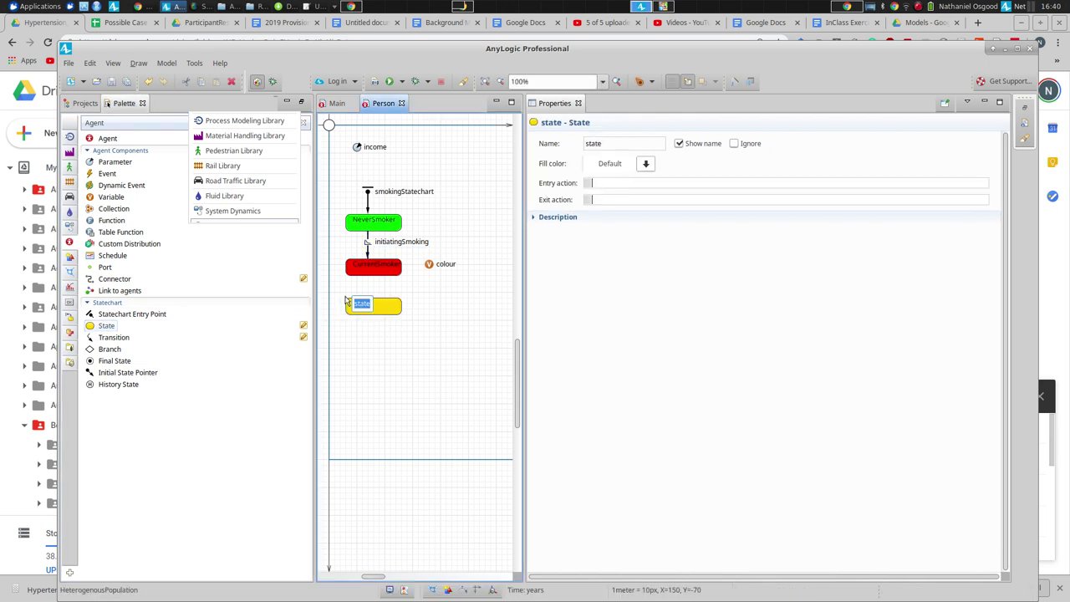
type("Form")
type("Smoker")
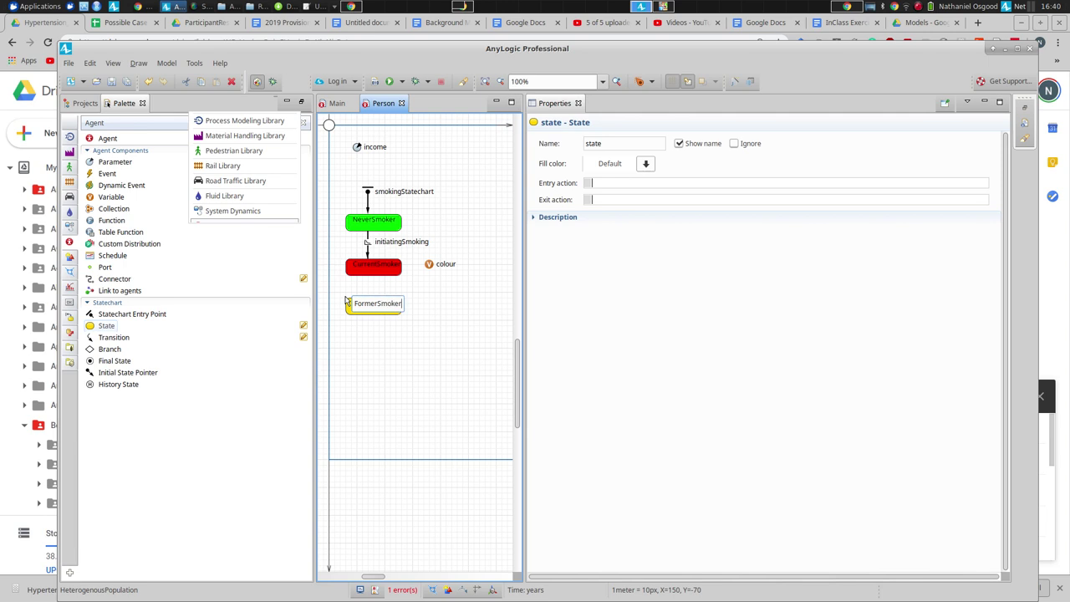
key("Return")
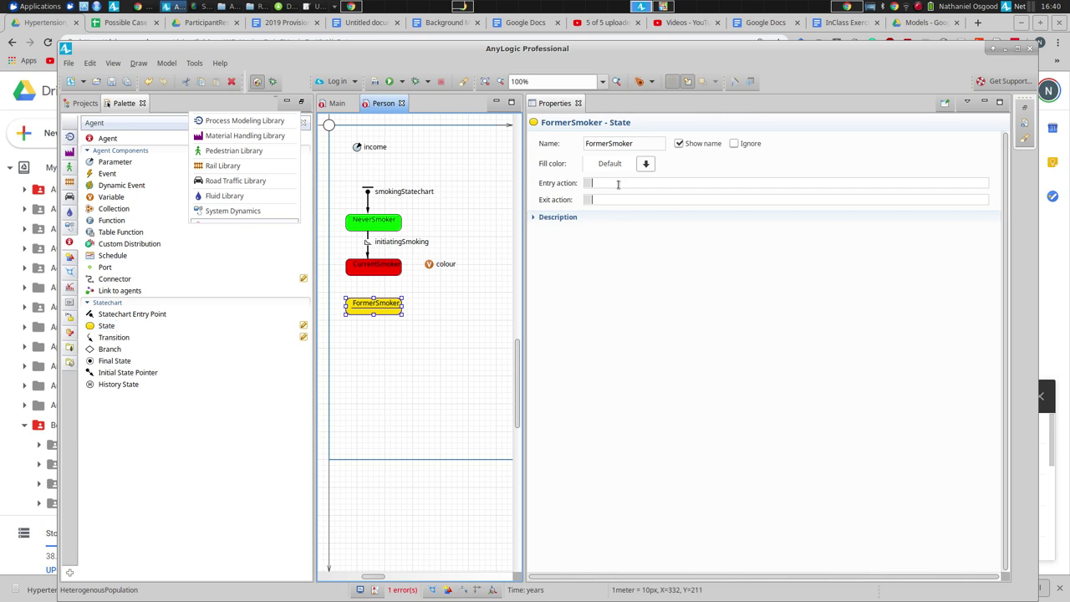
left_click(646, 164)
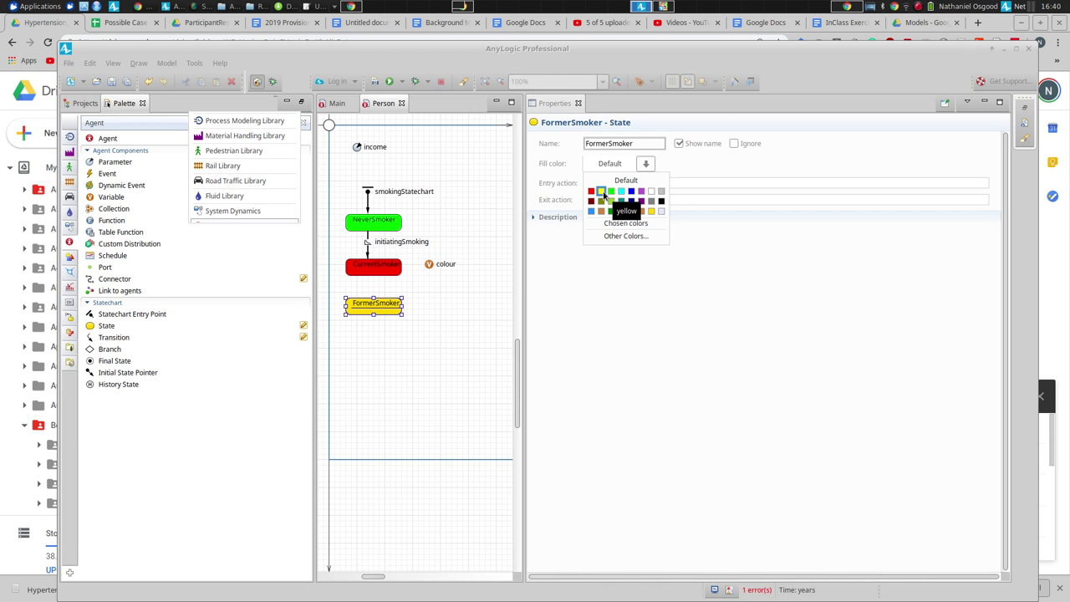
left_click(603, 194)
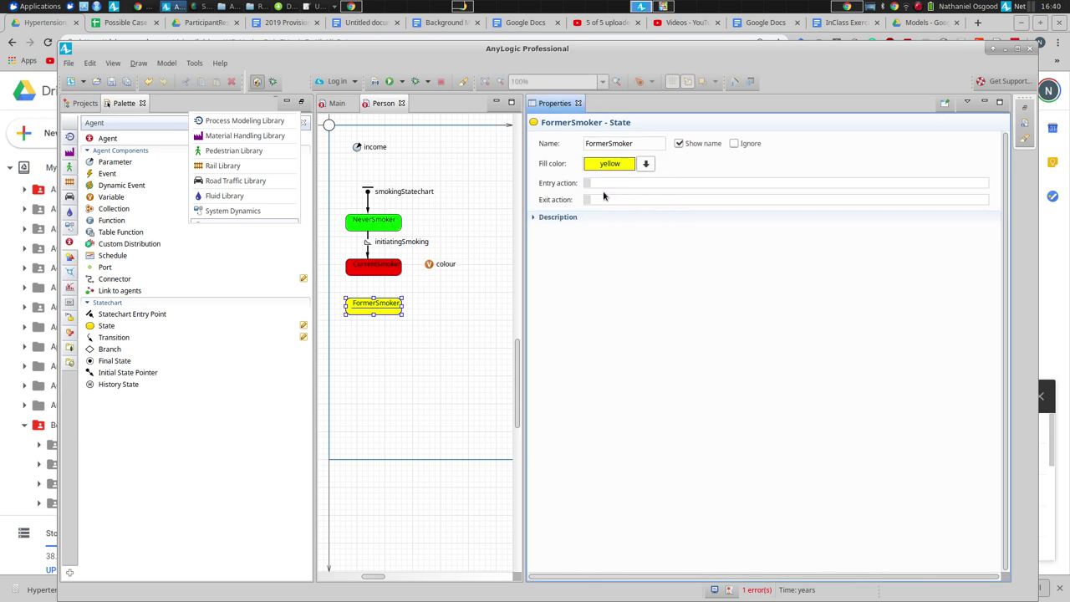
- Draw a transition from the CurrentSmoker state down to the FormerSmoker state in the Person statechart
left_click(646, 164)
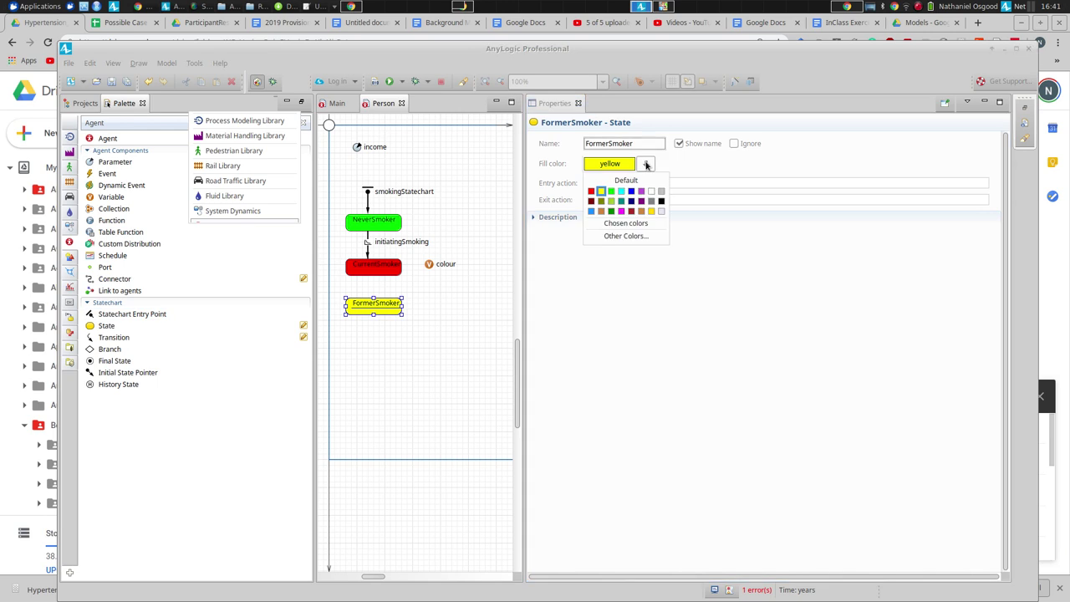
left_click(602, 358)
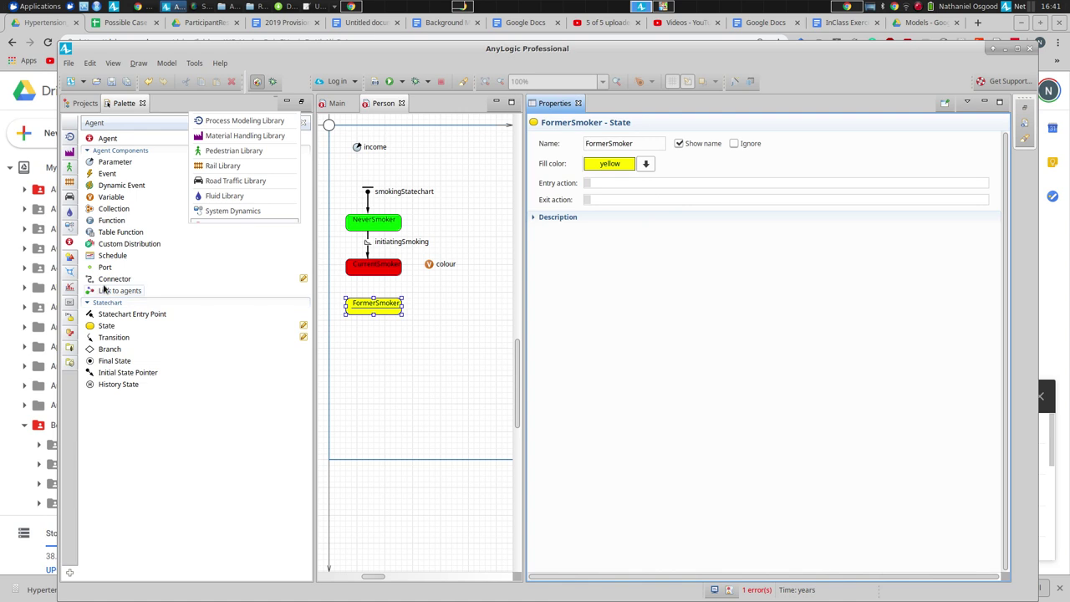
double_click(112, 337)
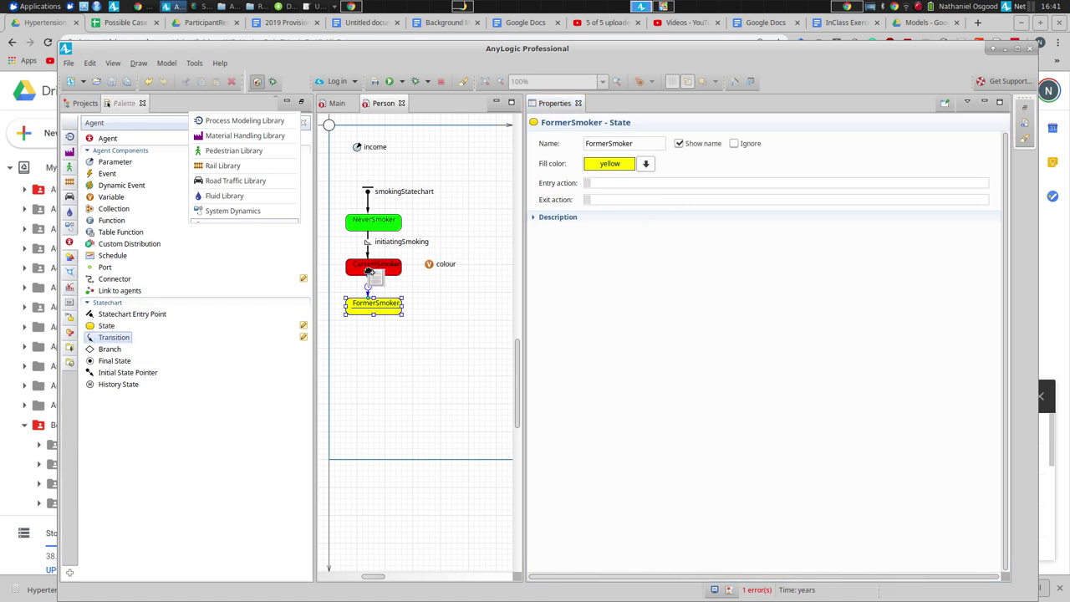
left_click_drag(369, 267, 369, 306)
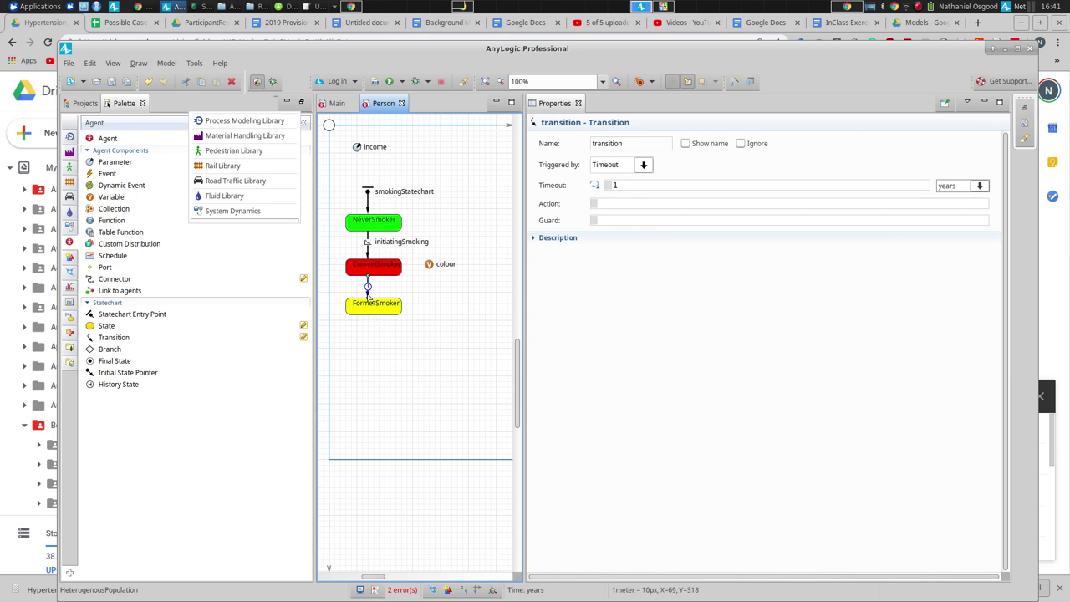
- Trigger the transition from CurrentSmoker to FormerSmoker by a rate of 2.0 per year
left_click(650, 185)
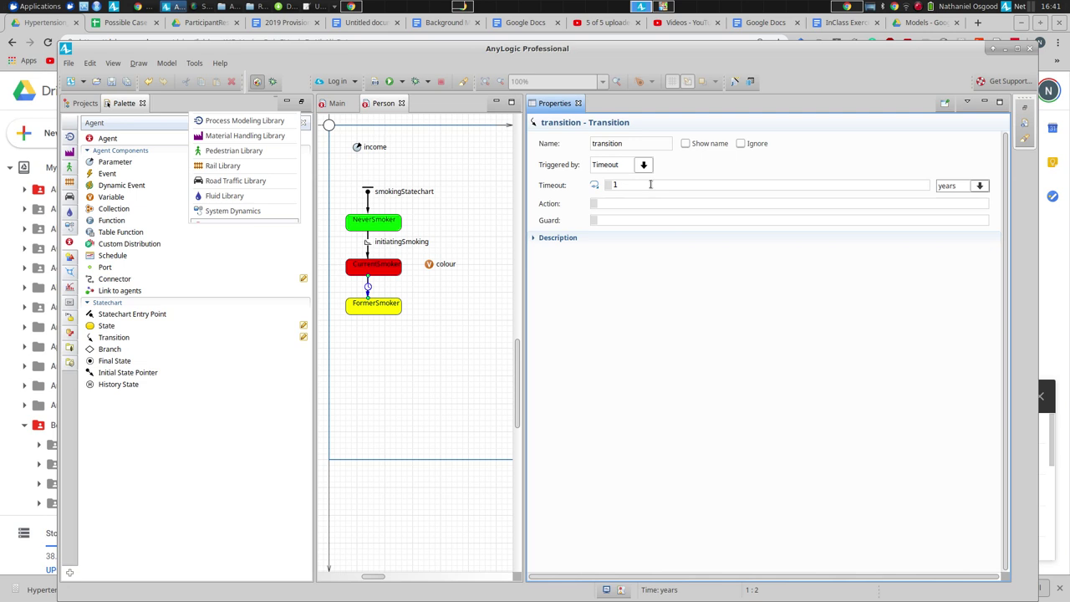
left_click(644, 164)
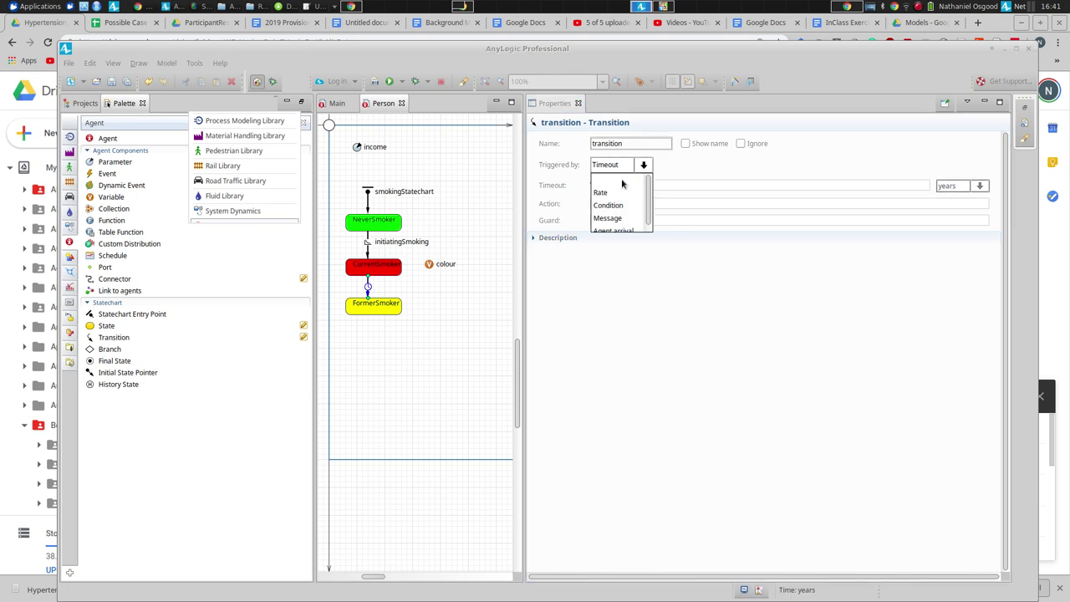
left_click(609, 193)
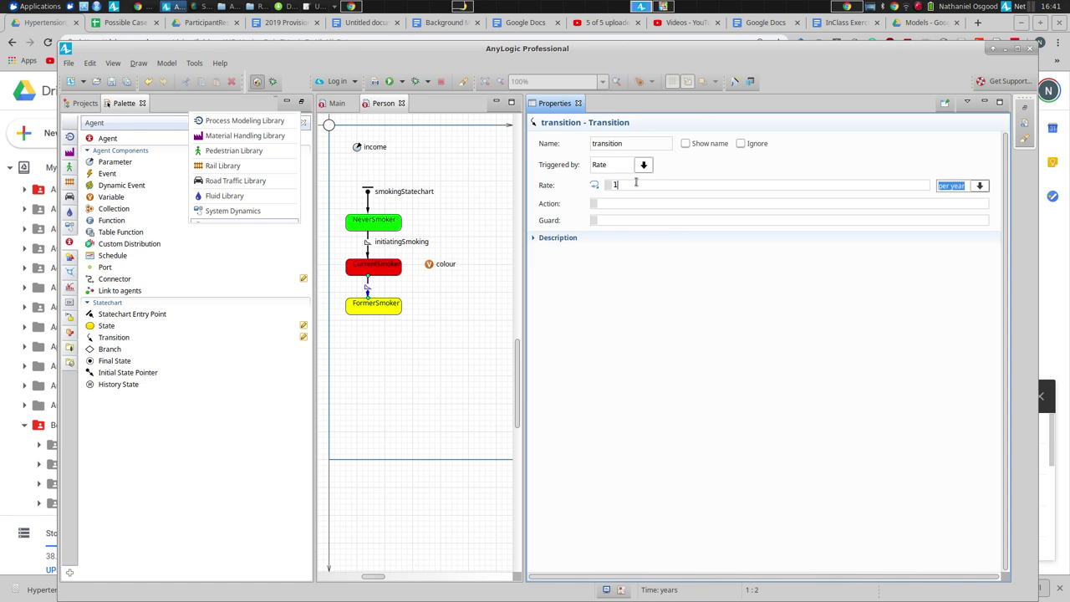
key("BackSpace")
type("2.0")
- Name the transition from CurrentSmoker to FormerSmoker cessation, show its name, and place the label to the left of its arrow
left_click(685, 143)
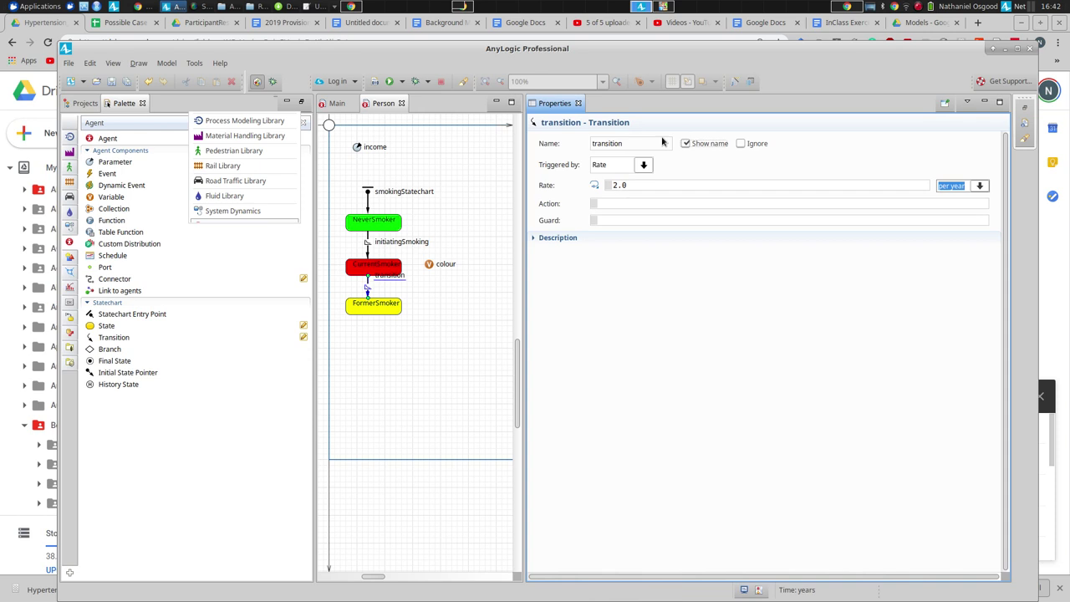
double_click(643, 143)
type("cesstaion")
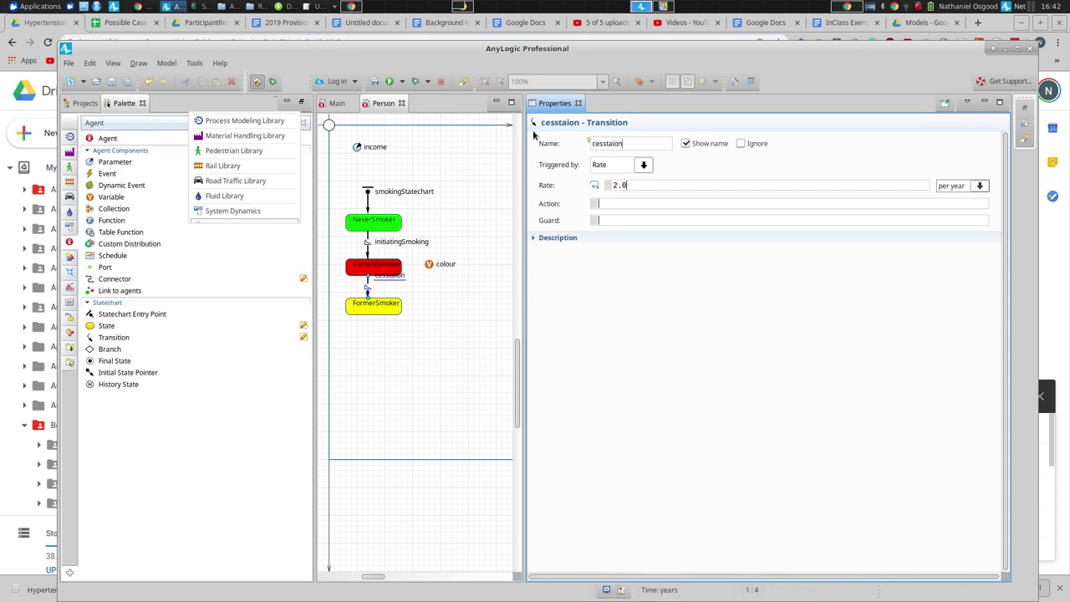
key("BackSpace")
key("BackSpace")
key("BackSpace")
key("BackSpace")
key("BackSpace")
key("BackSpace")
key("BackSpace")
key("BackSpace")
key("BackSpace")
type("cessation")
left_click_drag(401, 283, 356, 294)
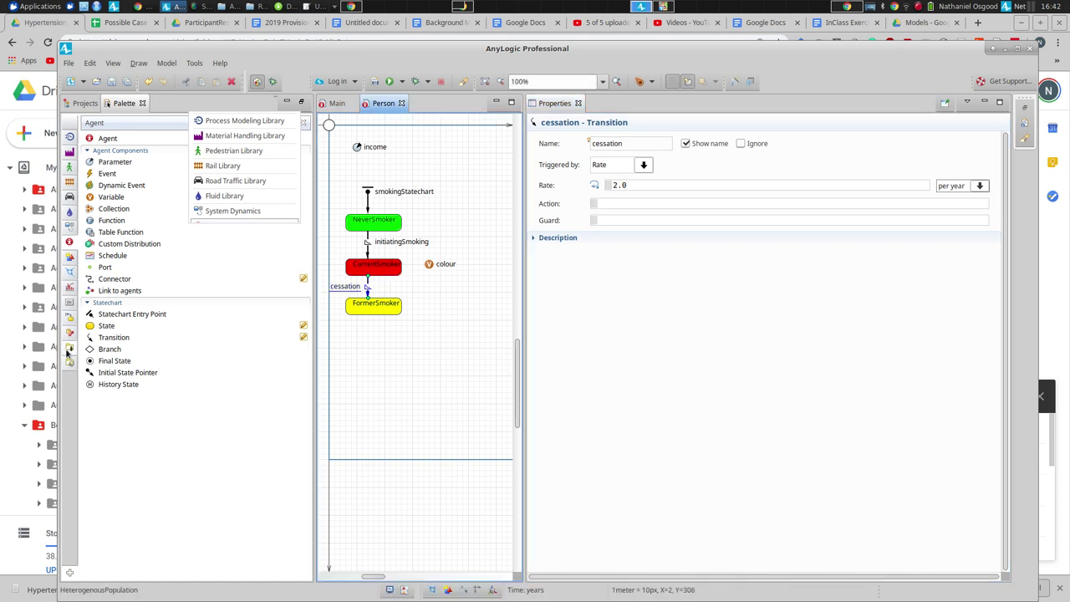
- Add a transition from FormerSmoker back to CurrentSmoker named relapse, with its name shown beside the arrow
left_click_drag(95, 341, 390, 279)
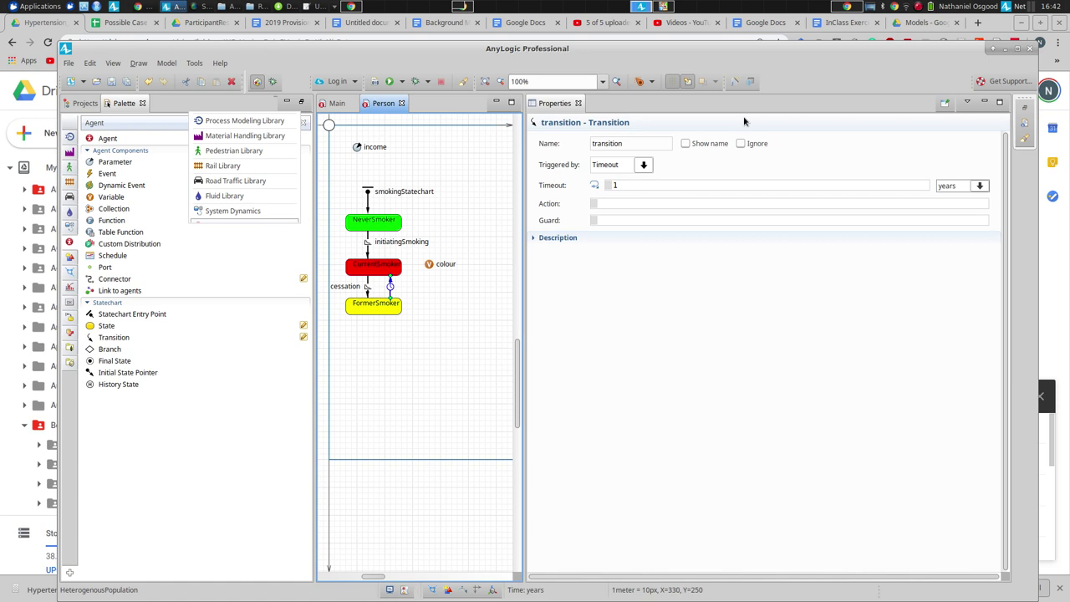
double_click(653, 145)
type("relapse")
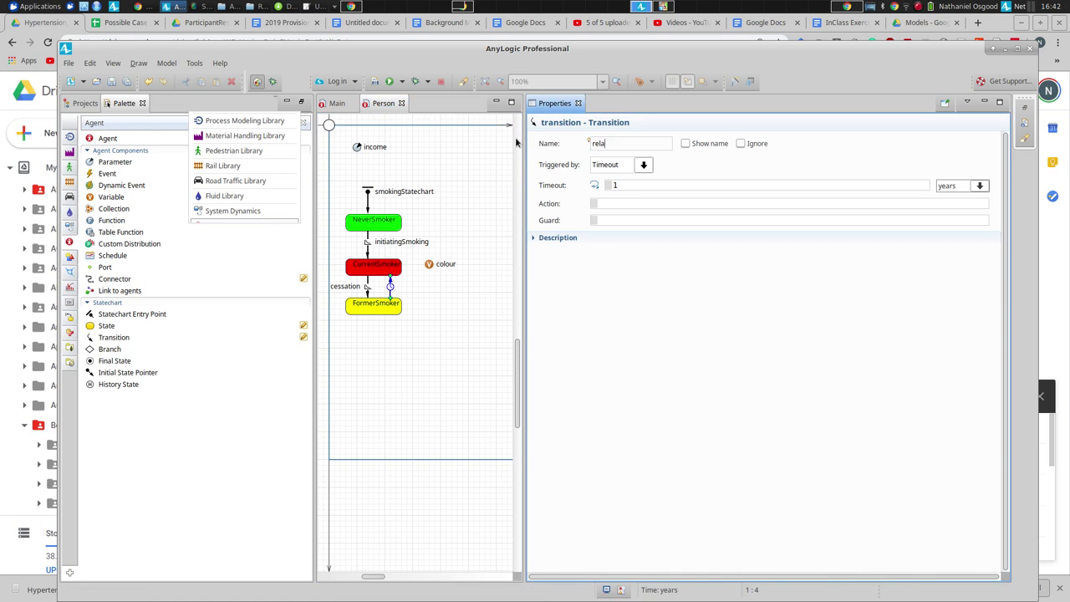
left_click(686, 144)
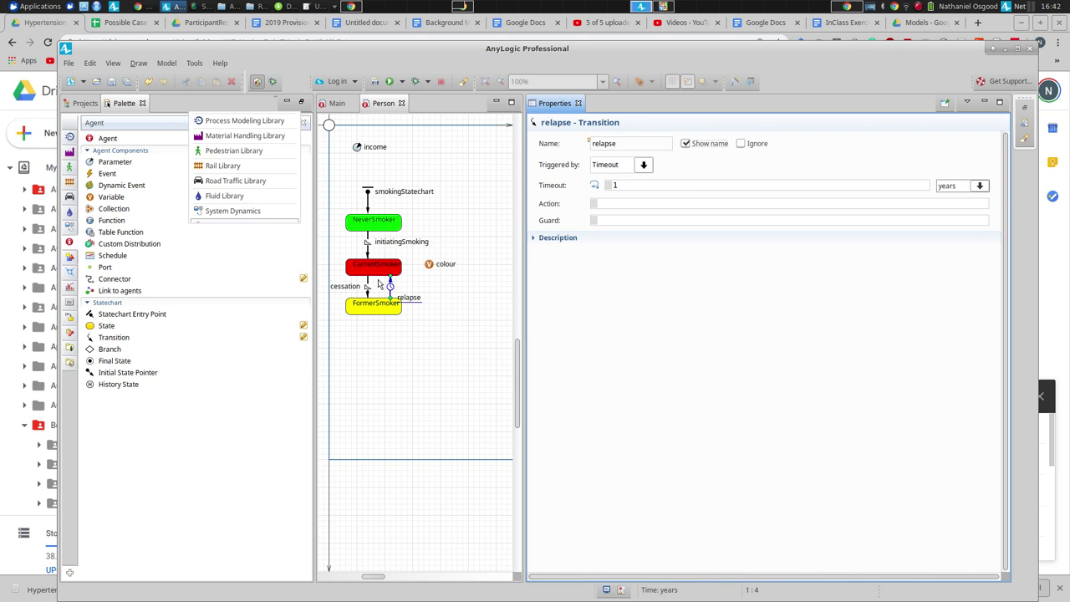
left_click(407, 299)
left_click_drag(406, 299, 407, 294)
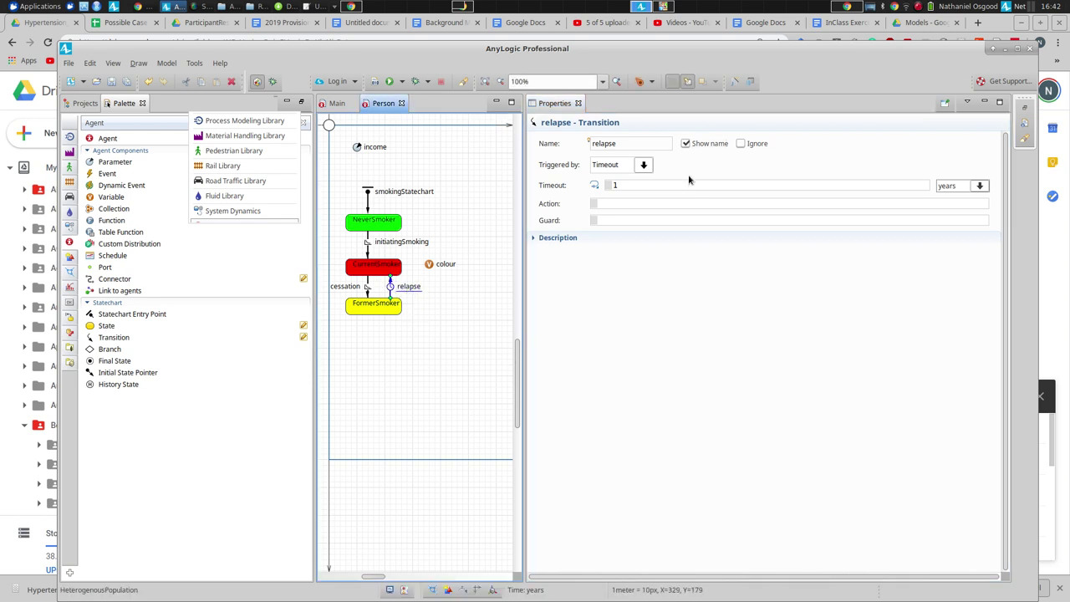
- Trigger the relapse transition by a rate of 12.0 per year
left_click(644, 164)
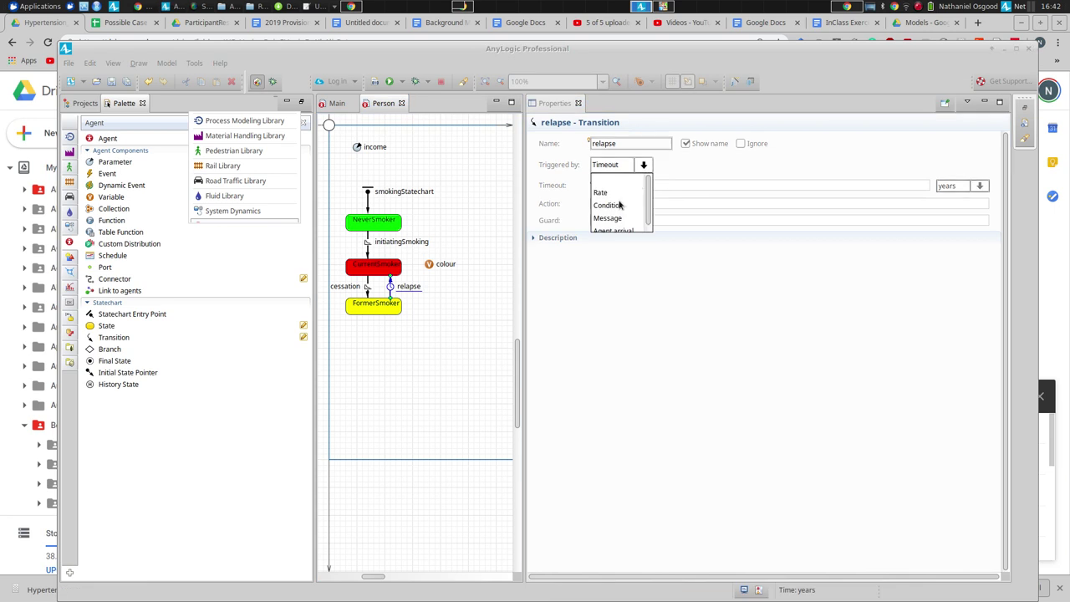
left_click(603, 193)
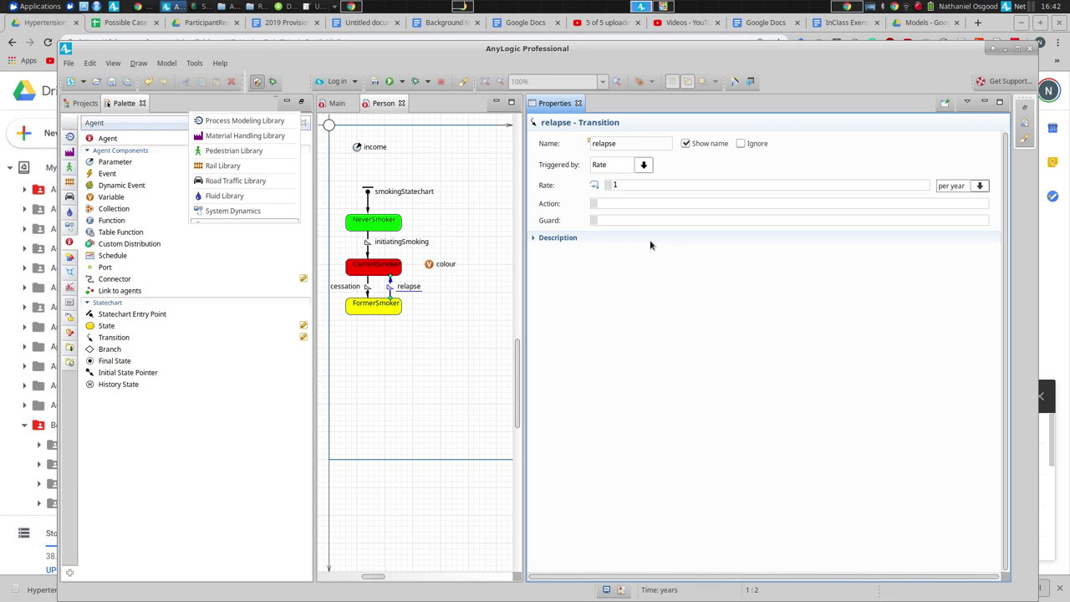
key("BackSpace")
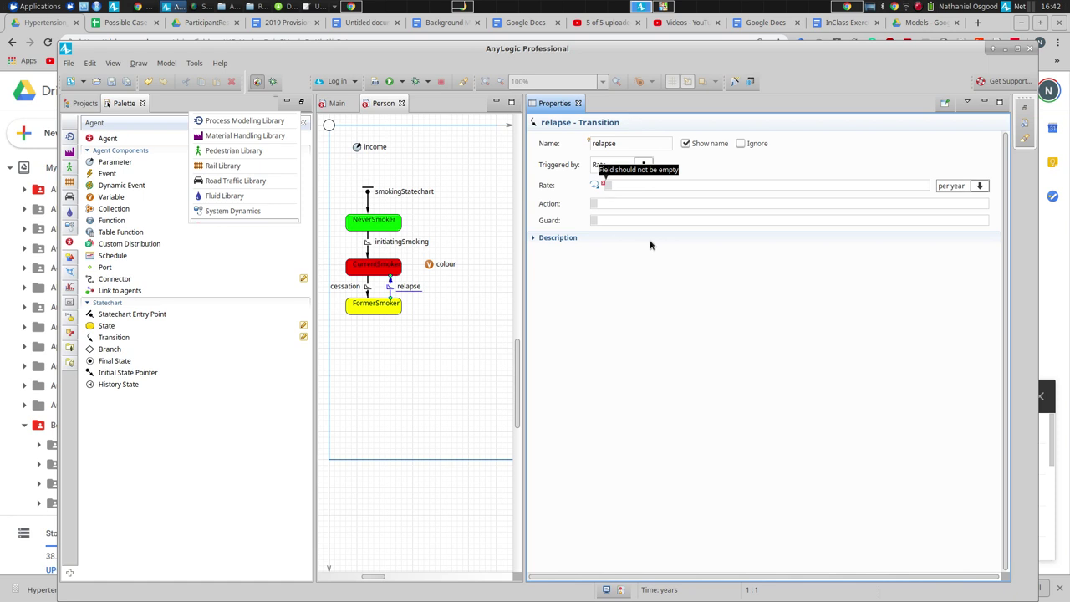
type("12.0")
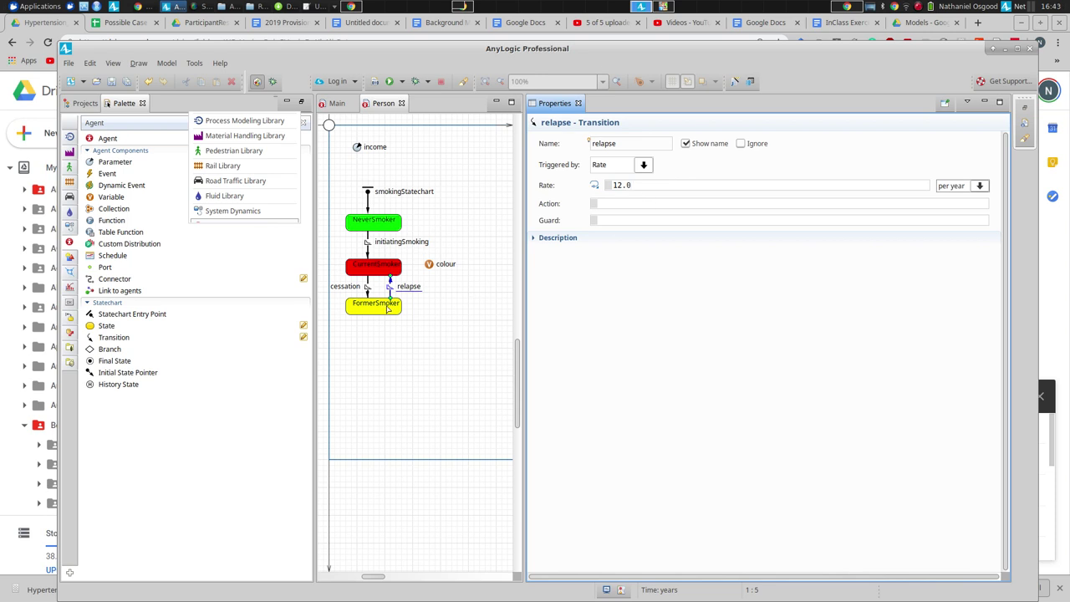
double_click(641, 182)
- Check the entry actions of NeverSmoker and CurrentSmoker, and give FormerSmoker the entry action colour = magenta;
left_click(379, 222)
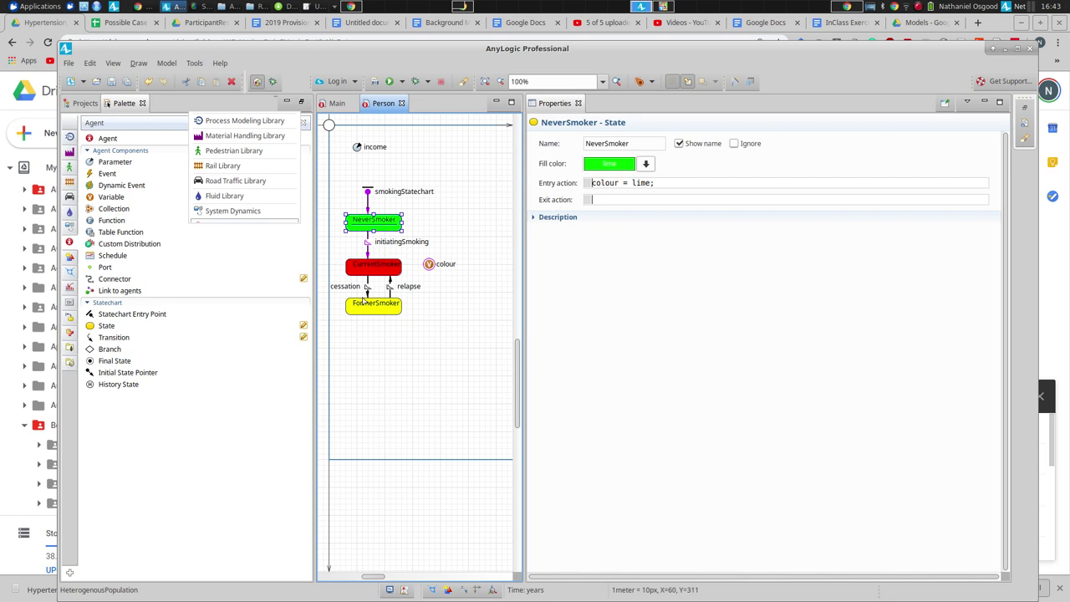
left_click(373, 268)
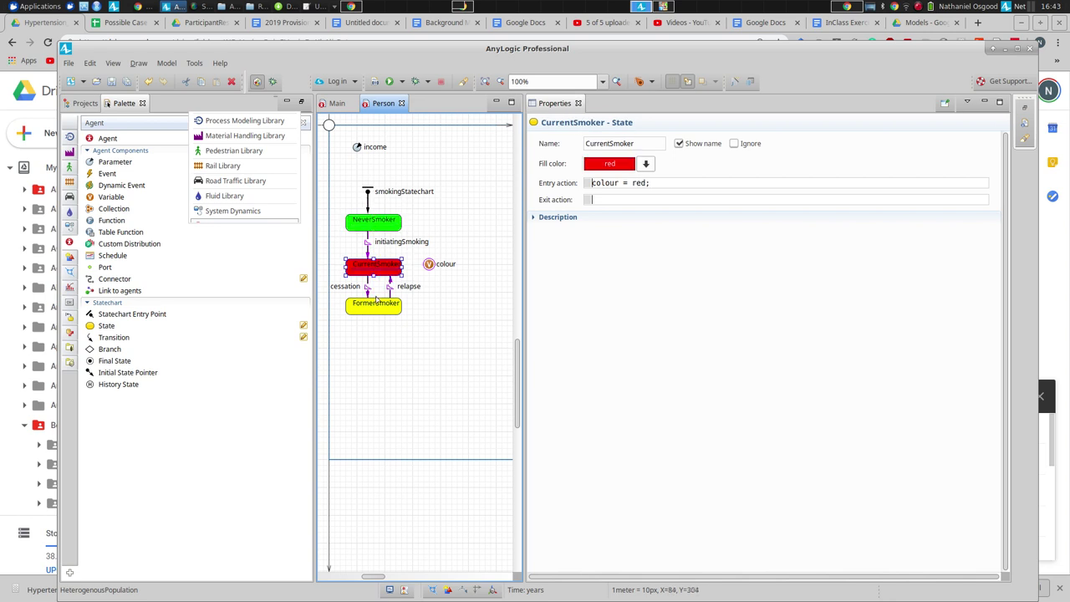
left_click(376, 309)
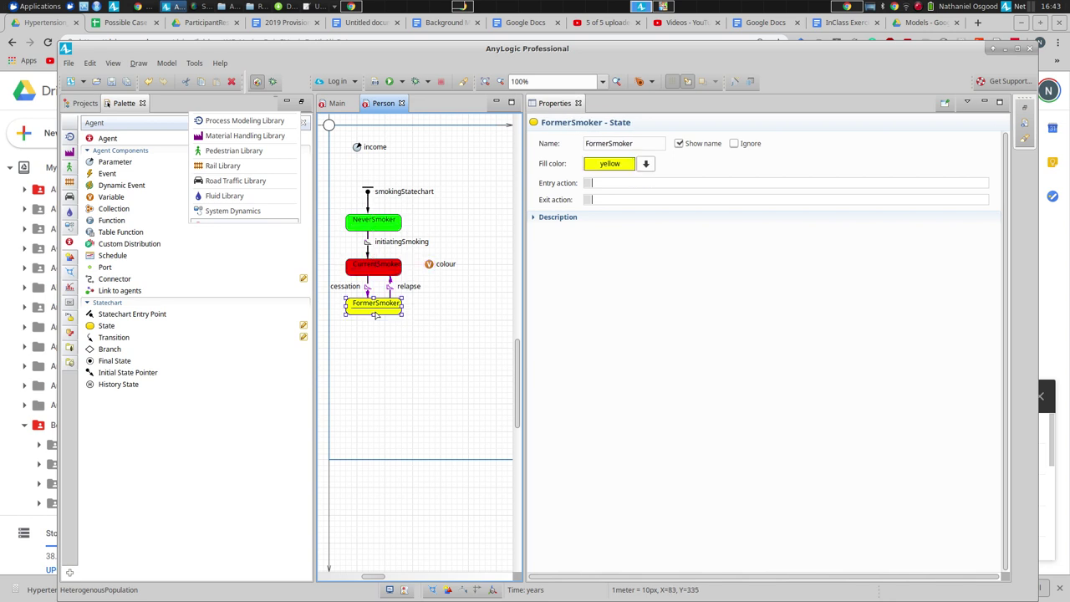
left_click(608, 194)
left_click(606, 182)
type("colour ")
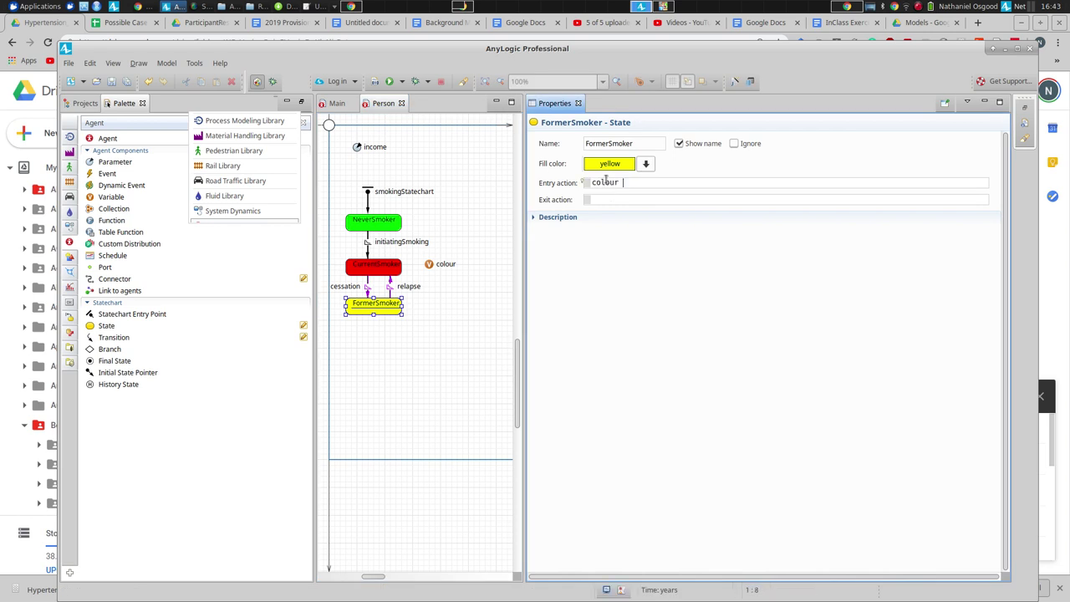
type("= magenta;")
- Run the Simulation: Main experiment and compare the changing circle colors with the states in the Person statechart
mouse_move(69, 242)
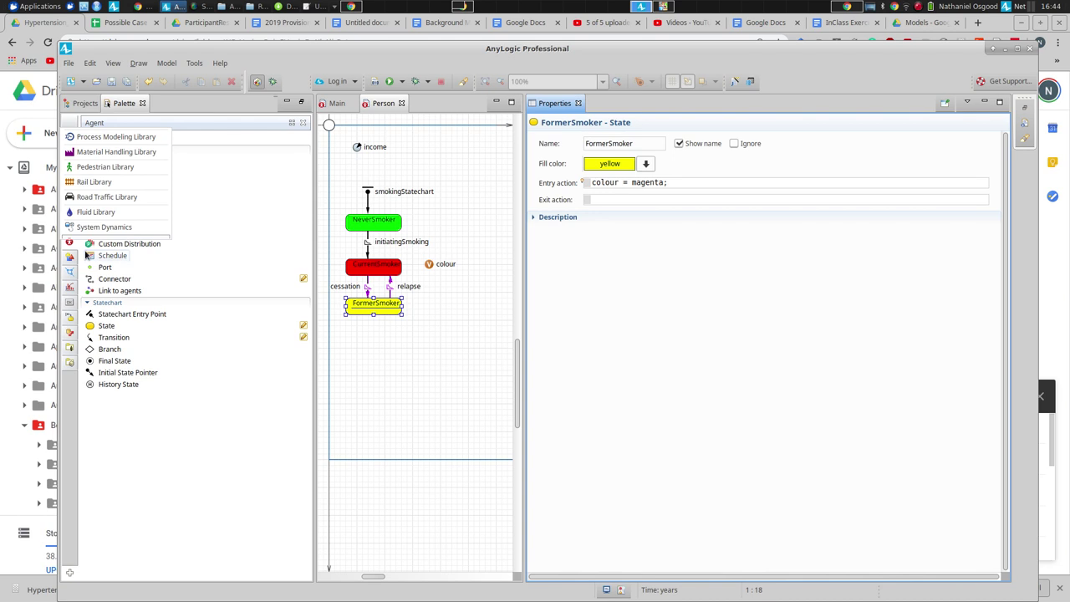
left_click_drag(210, 58, 393, 63)
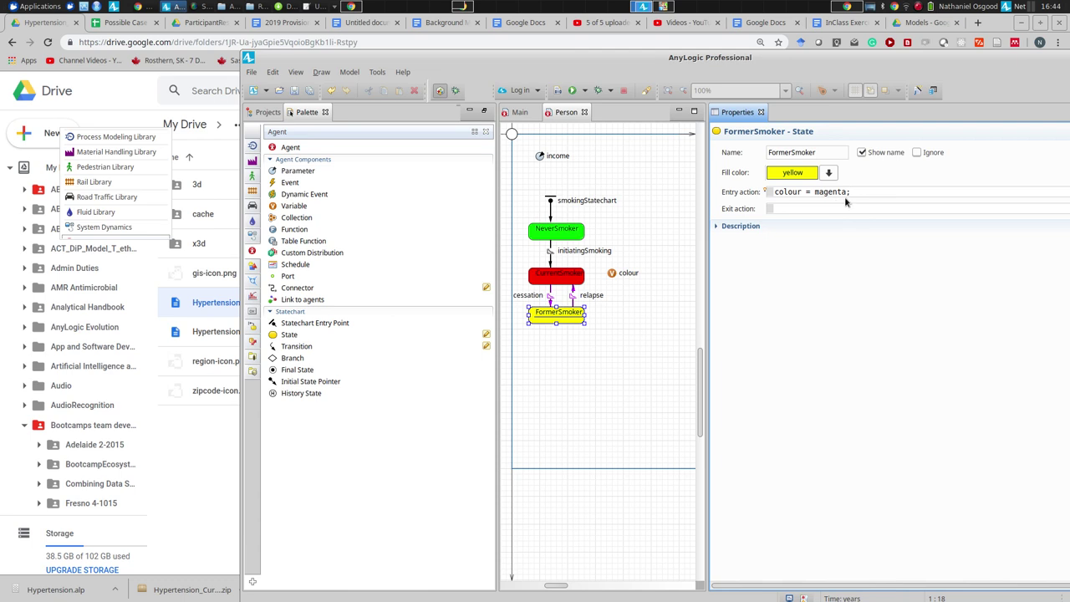
left_click_drag(855, 191, 844, 192)
left_click(266, 113)
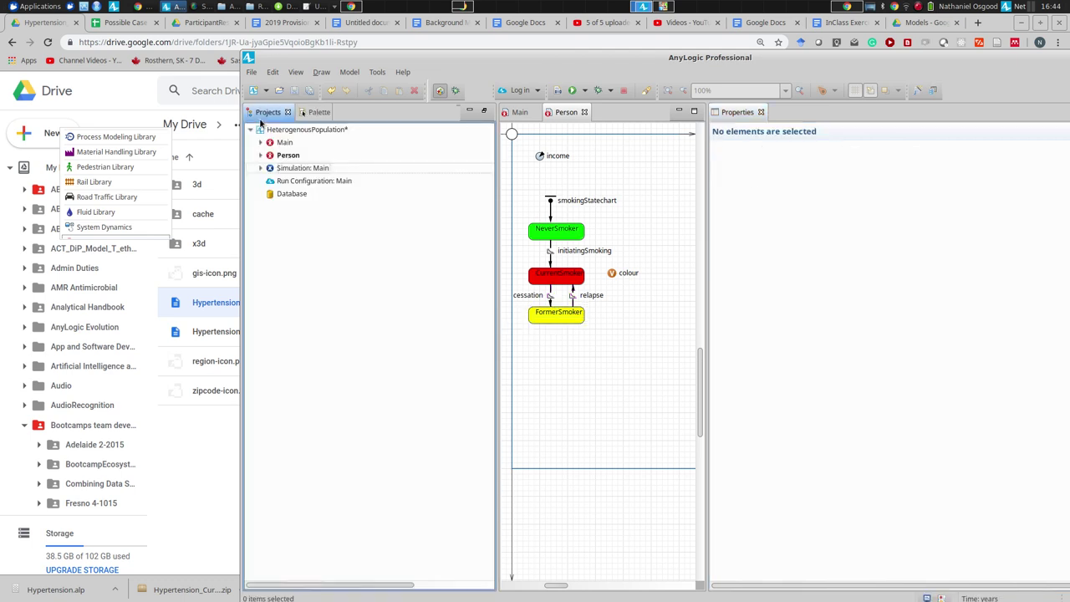
right_click(289, 168)
left_click(323, 332)
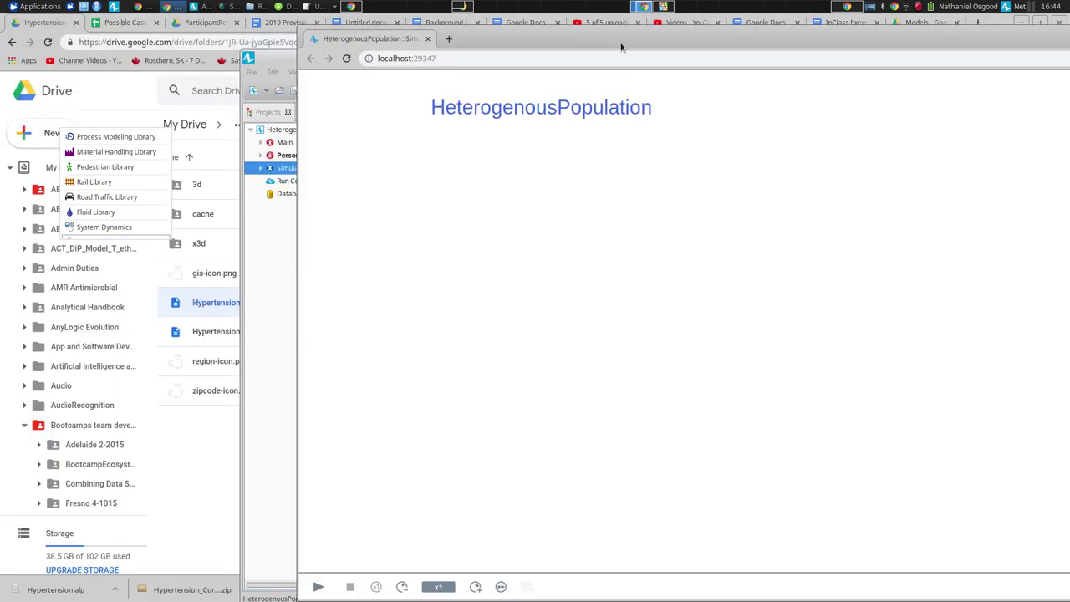
left_click(318, 588)
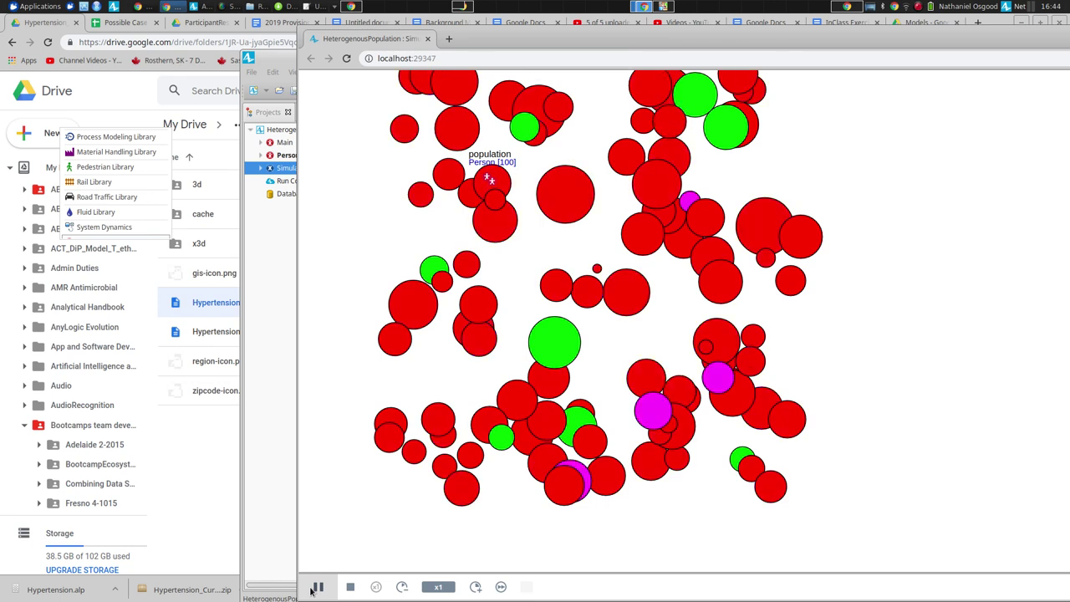
key("alt+Tab")
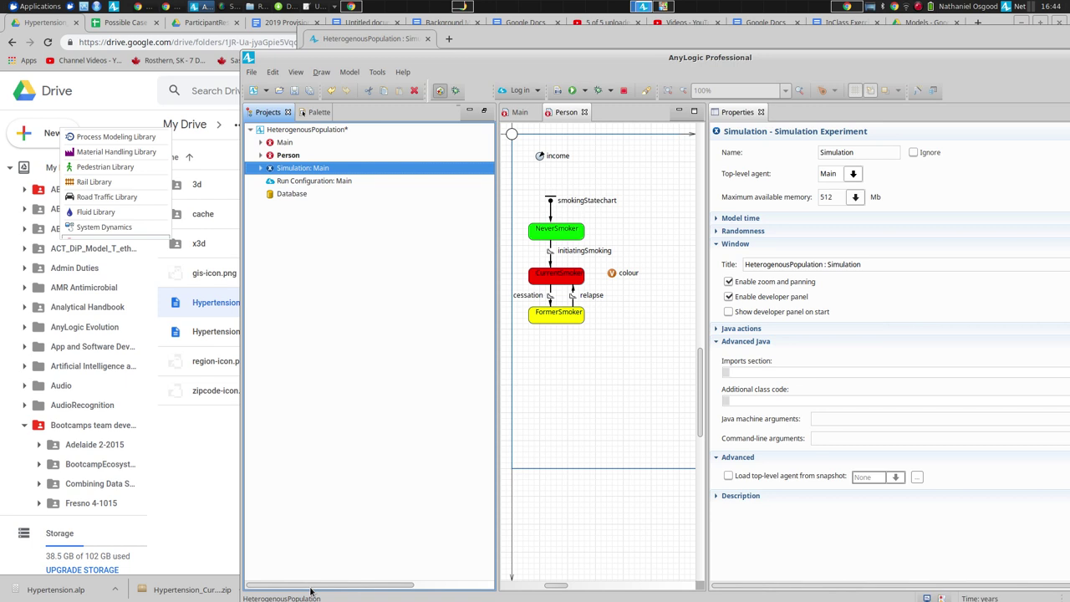
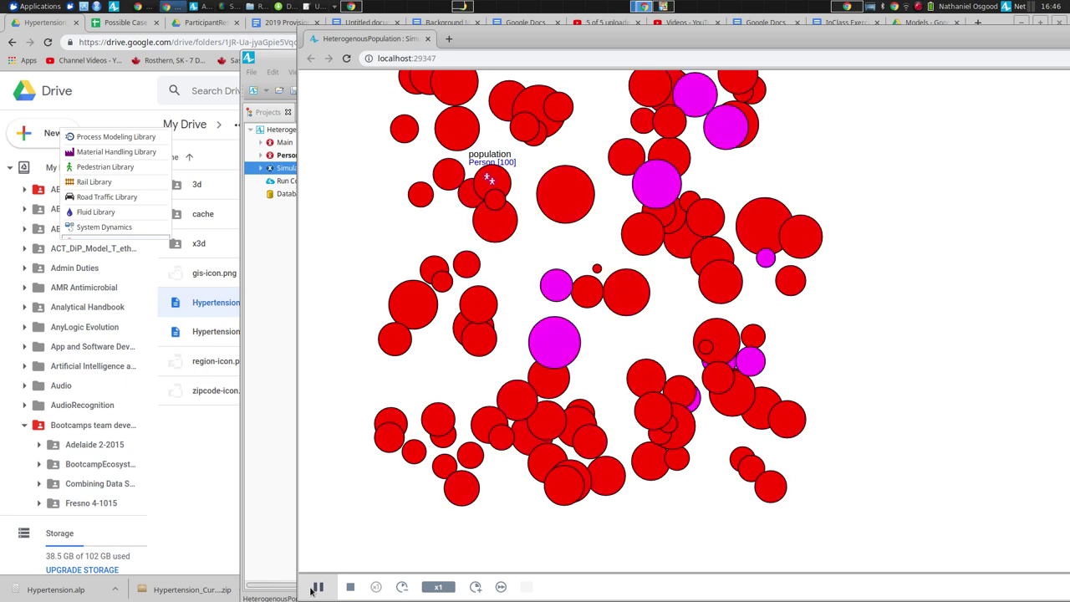
- Pause the running simulation to examine the circle colors, stop it, and close its window
left_click(315, 587)
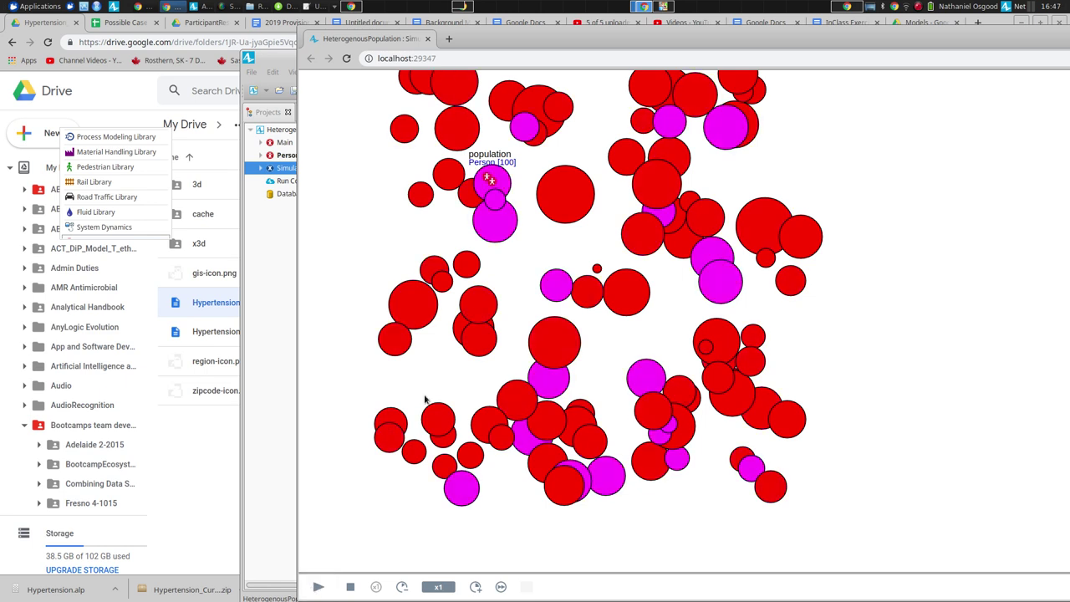
left_click(350, 586)
left_click_drag(593, 37, 374, 36)
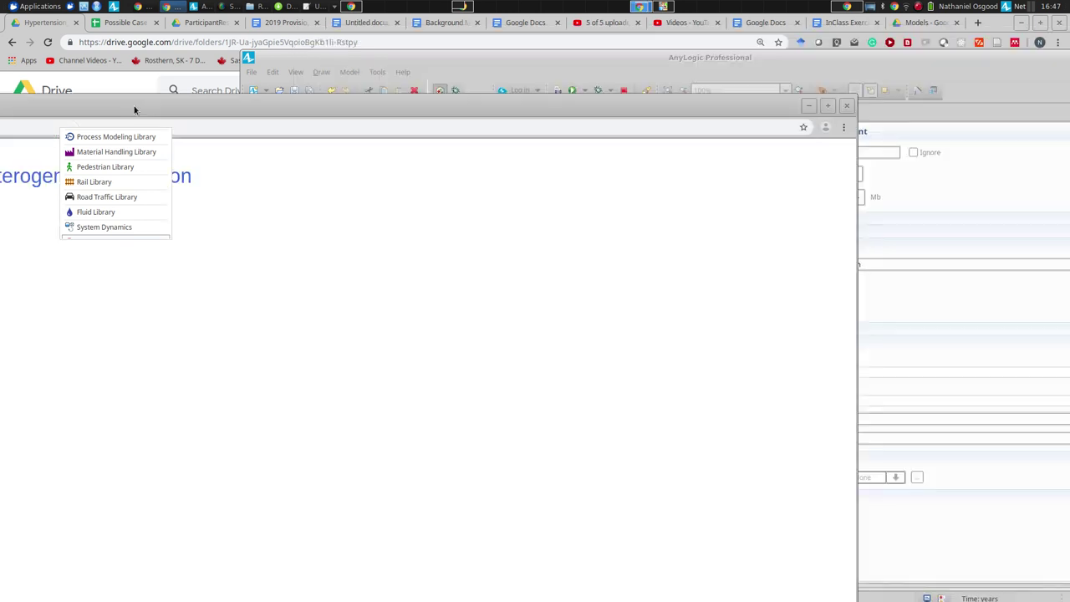
left_click(845, 109)
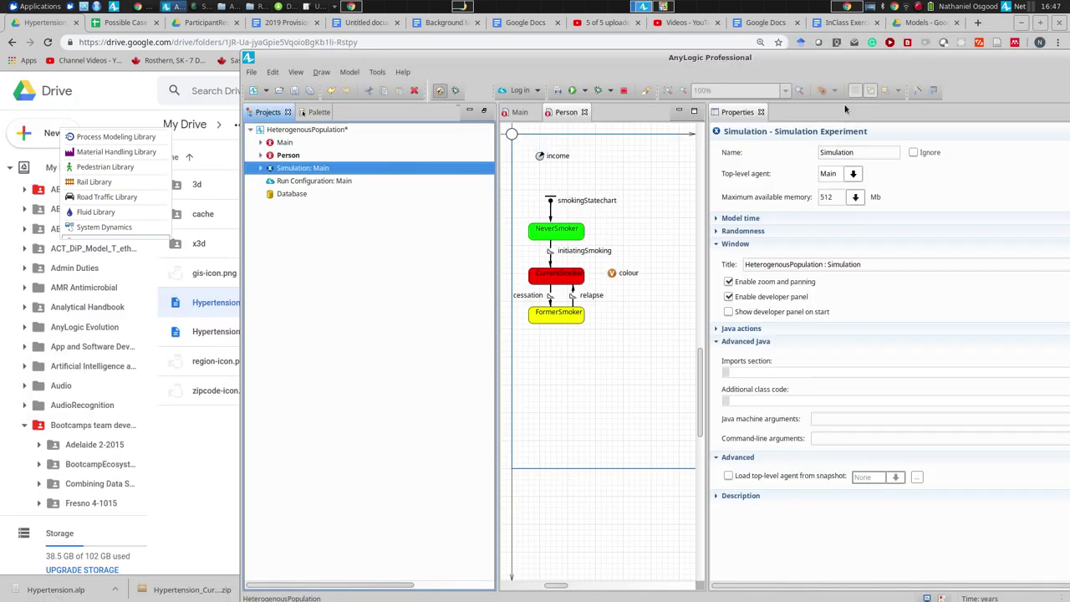
- Review the properties of the FormerSmoker state and save the HeterogenousPopulation model
left_click(543, 320)
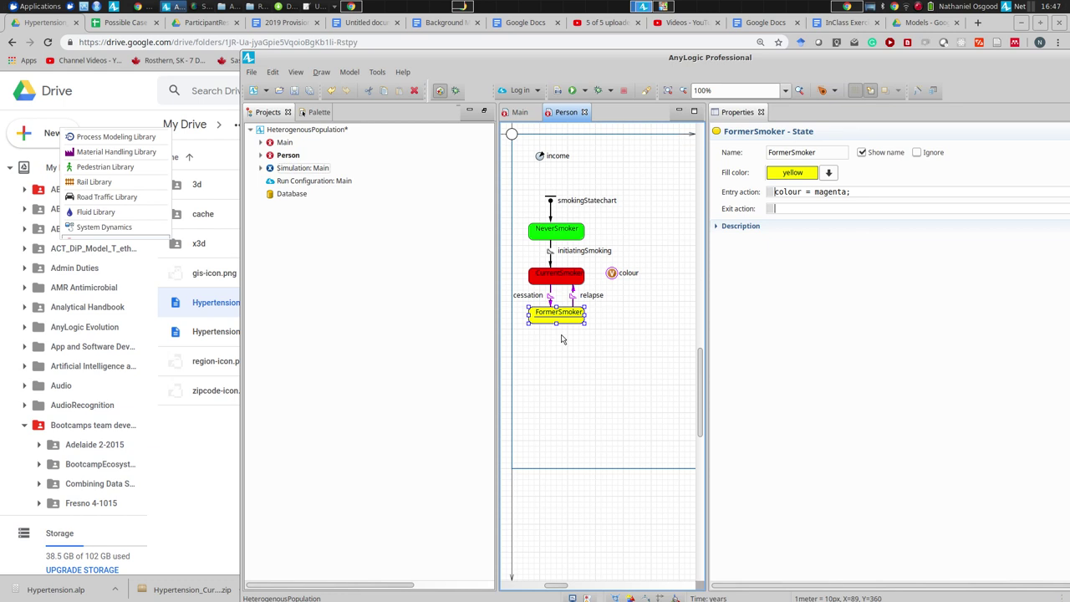
key("ctrl+s")
- Switch to Google Drive in the browser and go up from the Hypertension model folder to Example Models
key("alt+Tab")
key("alt+Tab")
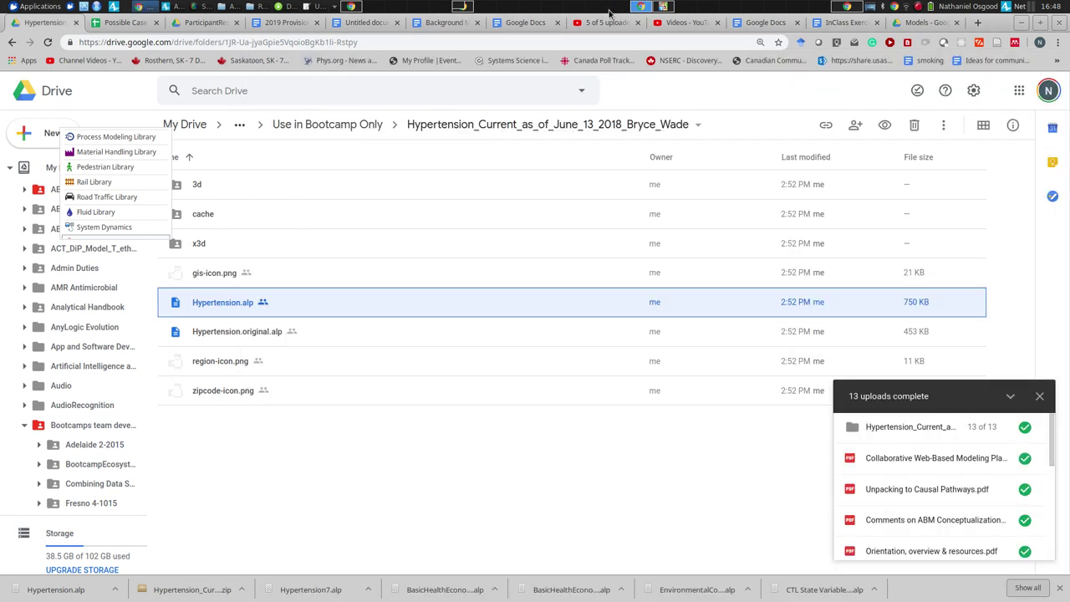
left_click(338, 124)
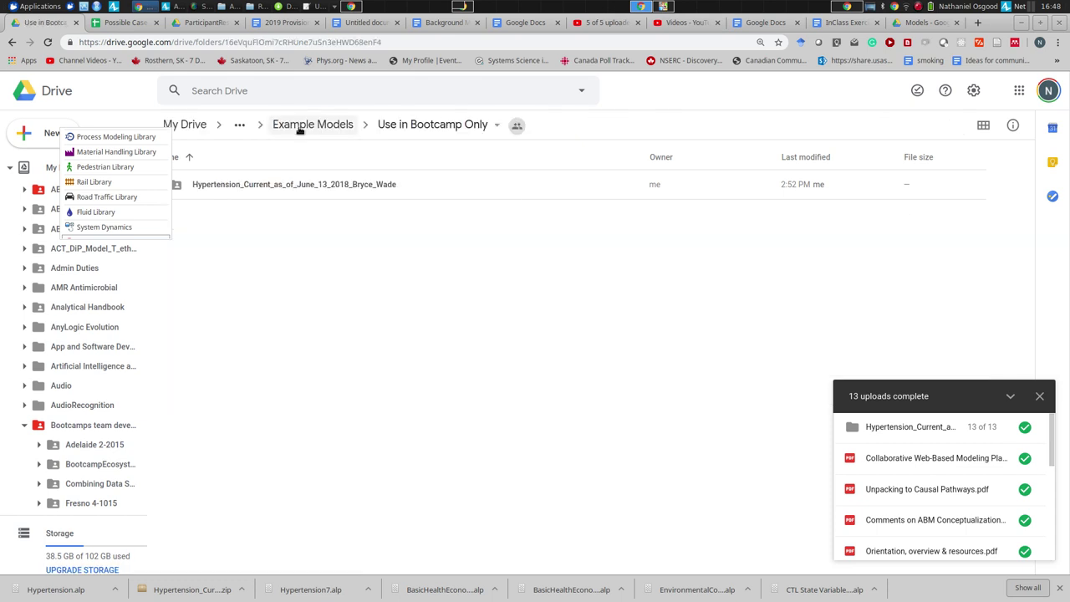
left_click(312, 124)
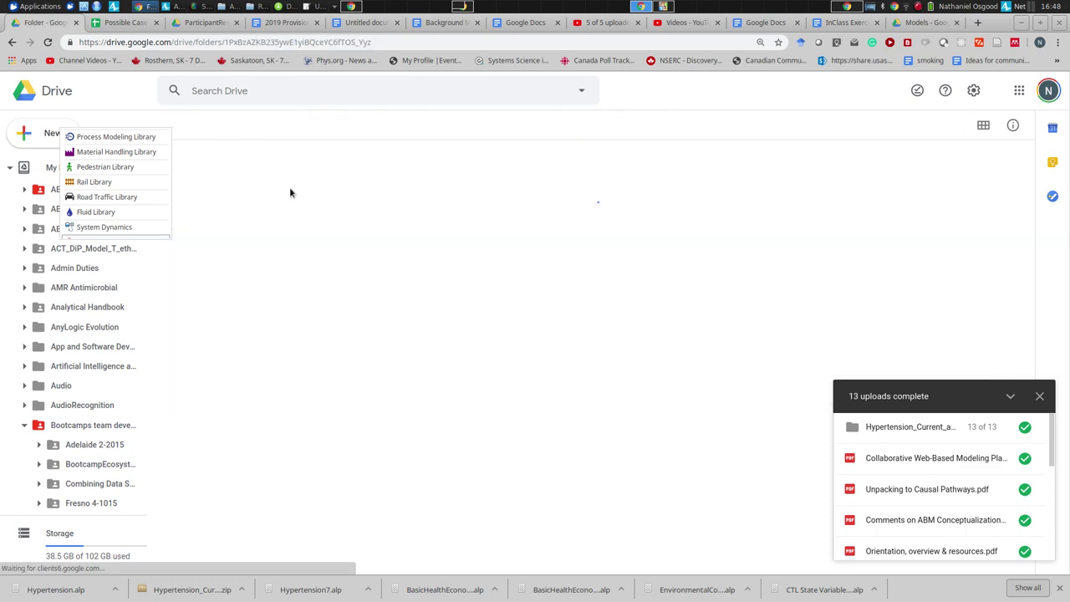
right_click(261, 237)
left_click(294, 257)
type("Vensim")
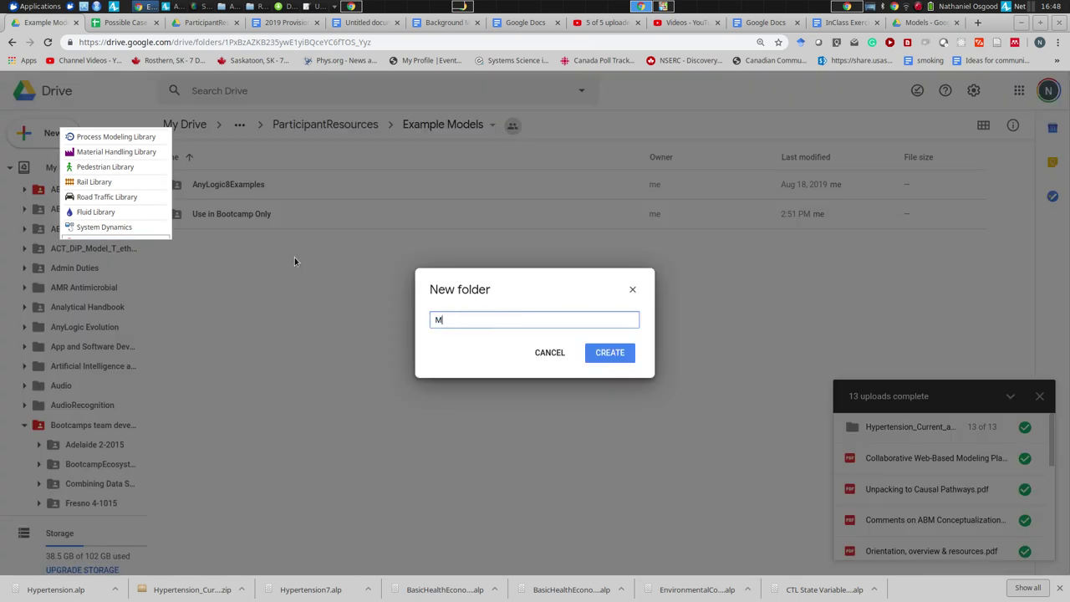
key("Return")
- Go up to the ParticipantResources folder and open its Models Built in Class folder
left_click(310, 127)
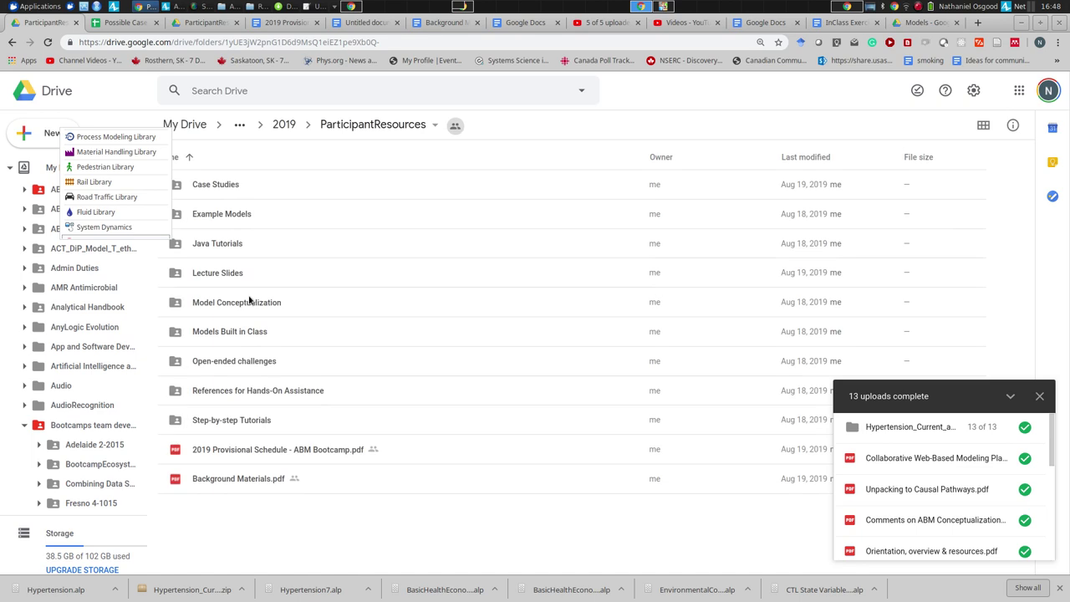
left_click(243, 335)
double_click(243, 332)
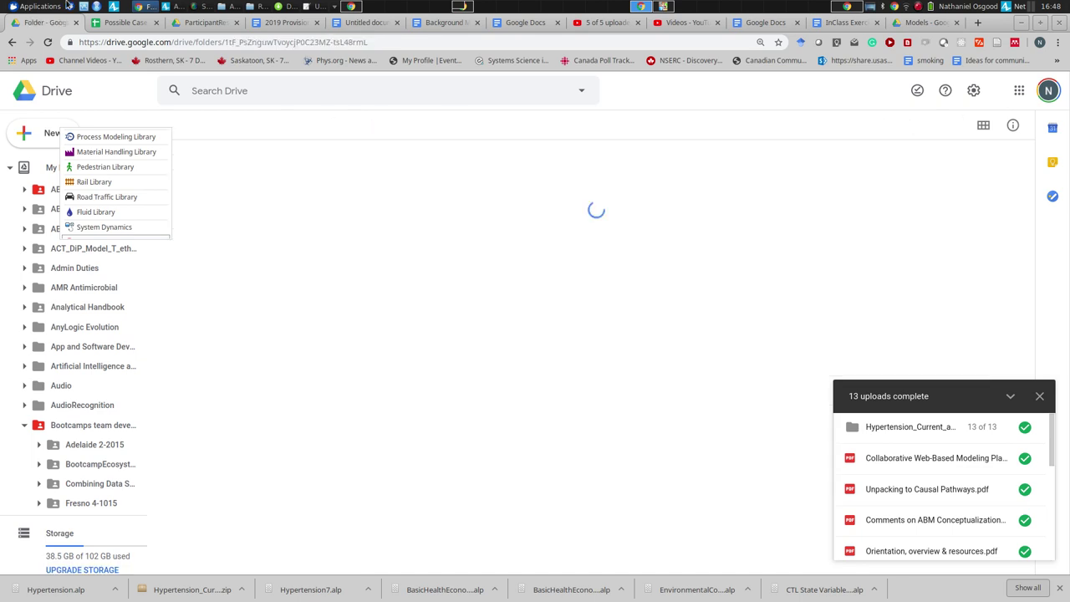
- Open the local Models folder in File Manager beside Drive and upload its HeterogenousPopulation folder to Models Built in Class
left_click(38, 6)
left_click(34, 241)
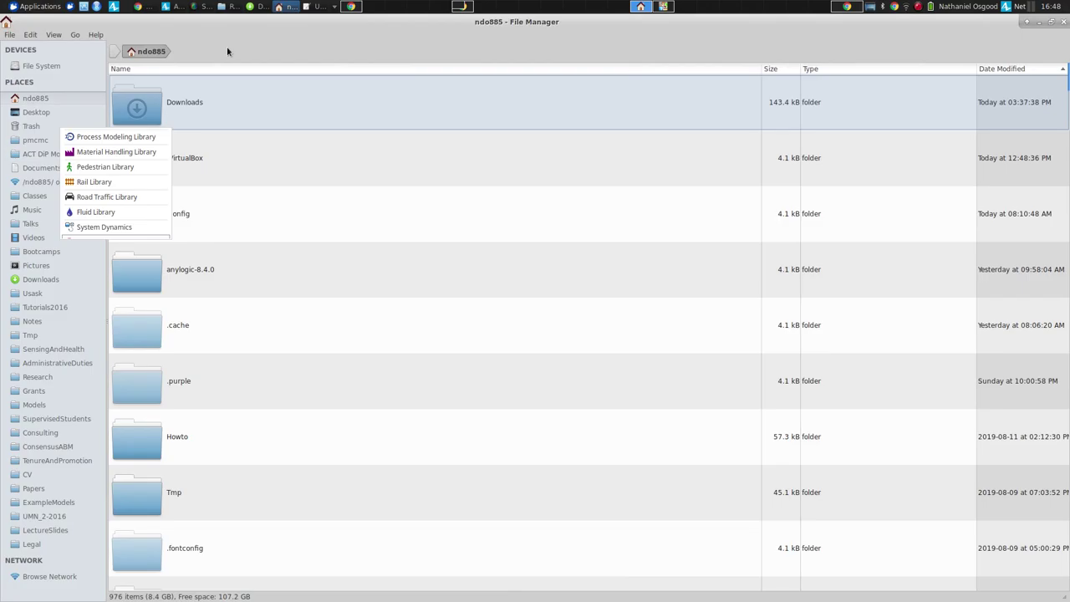
left_click_drag(448, 39, 957, 96)
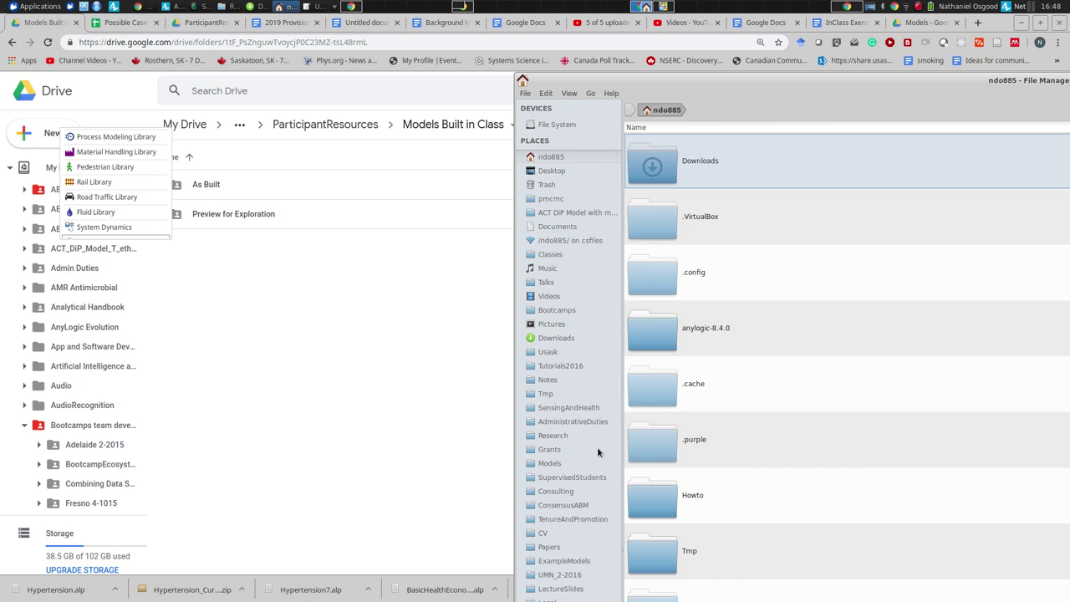
left_click(560, 464)
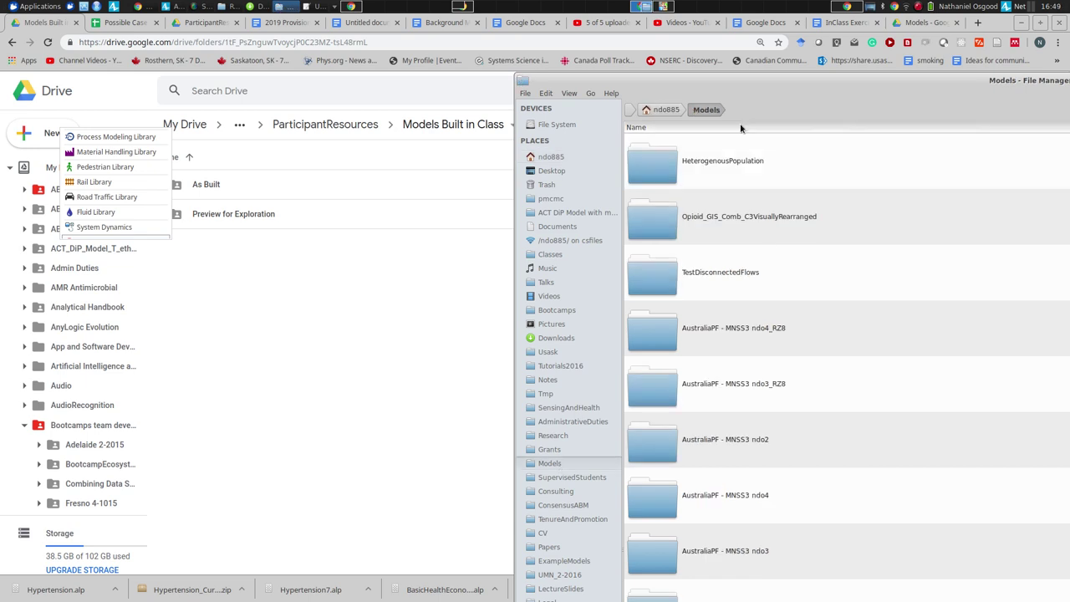
left_click_drag(689, 170, 260, 301)
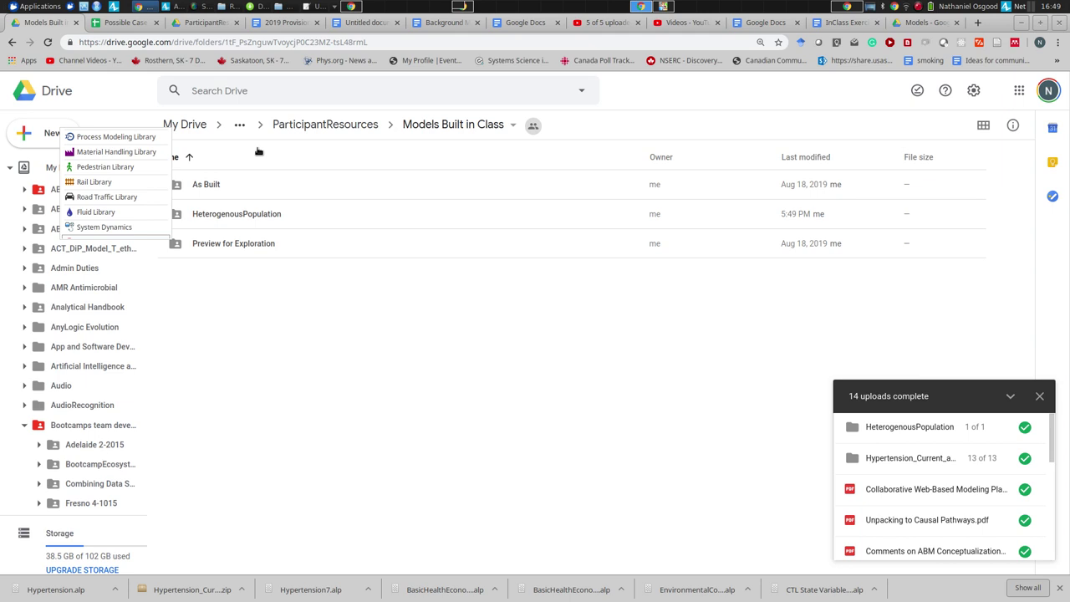
- Switch back to AnyLogic, run the Simulation: Main experiment to view the colored Person circles, and close its window
key("alt+Tab")
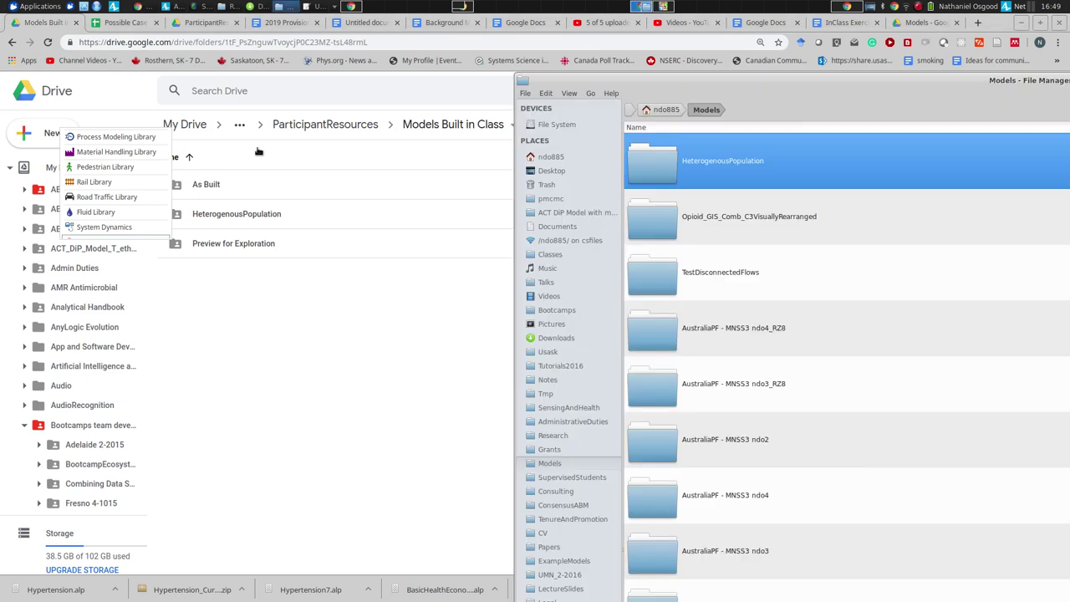
key("alt+Tab")
key("Tab")
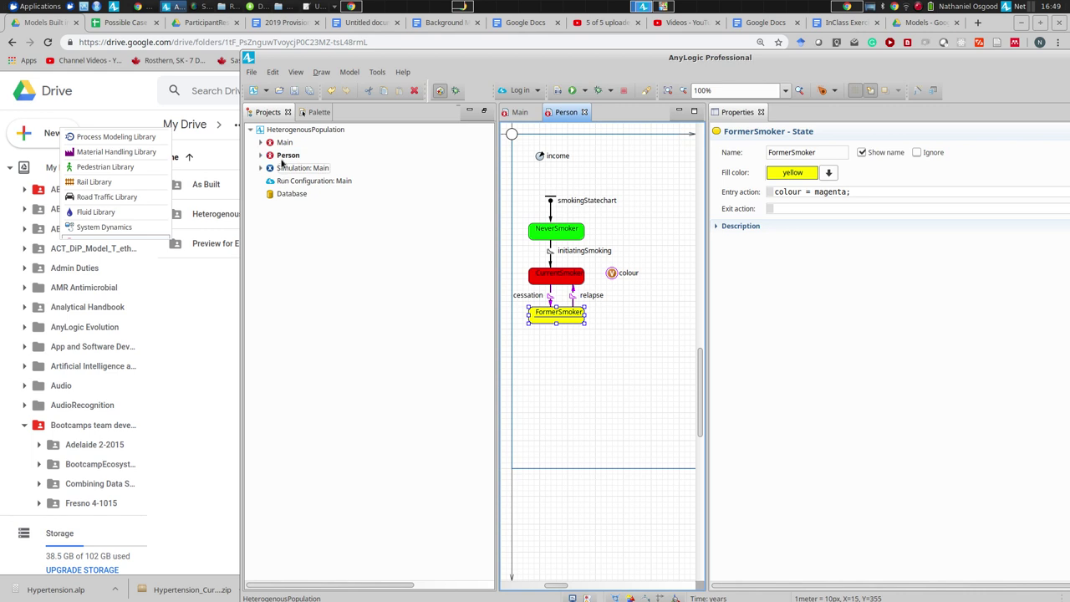
left_click(277, 170)
right_click(277, 170)
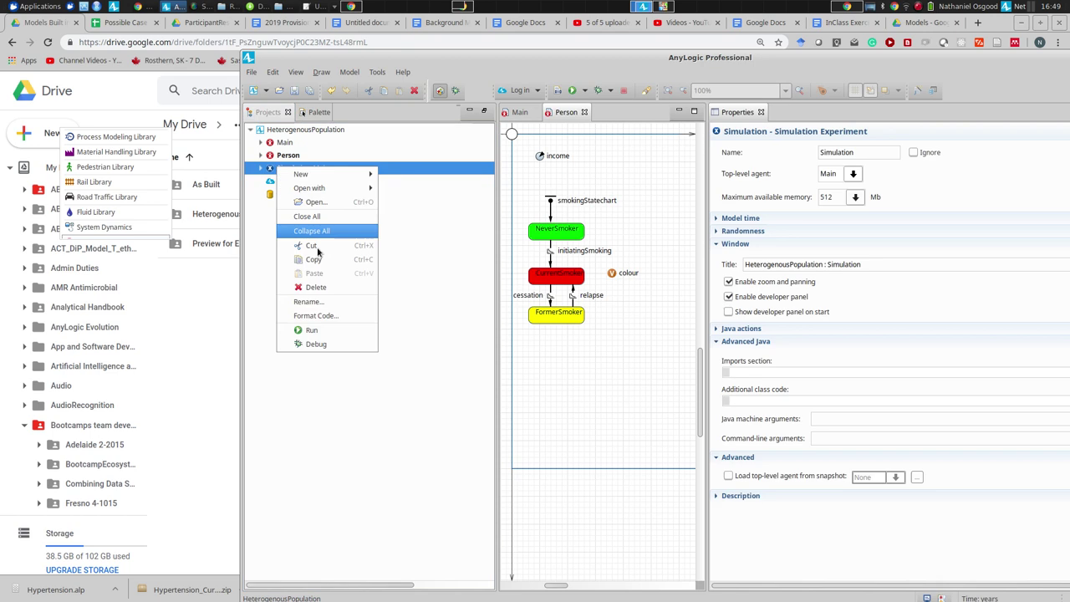
left_click(327, 317)
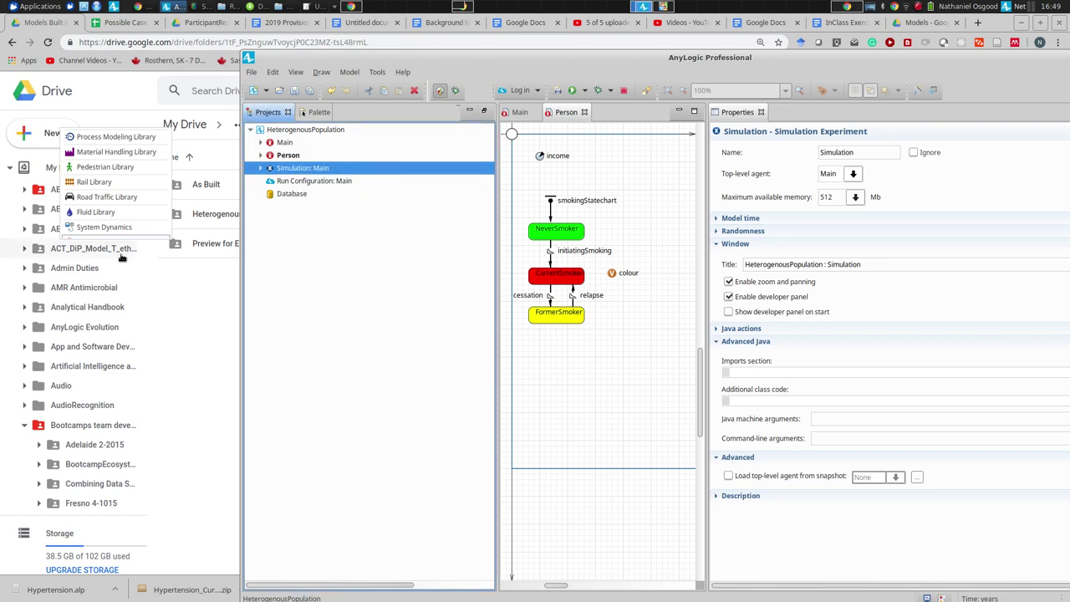
left_click(70, 586)
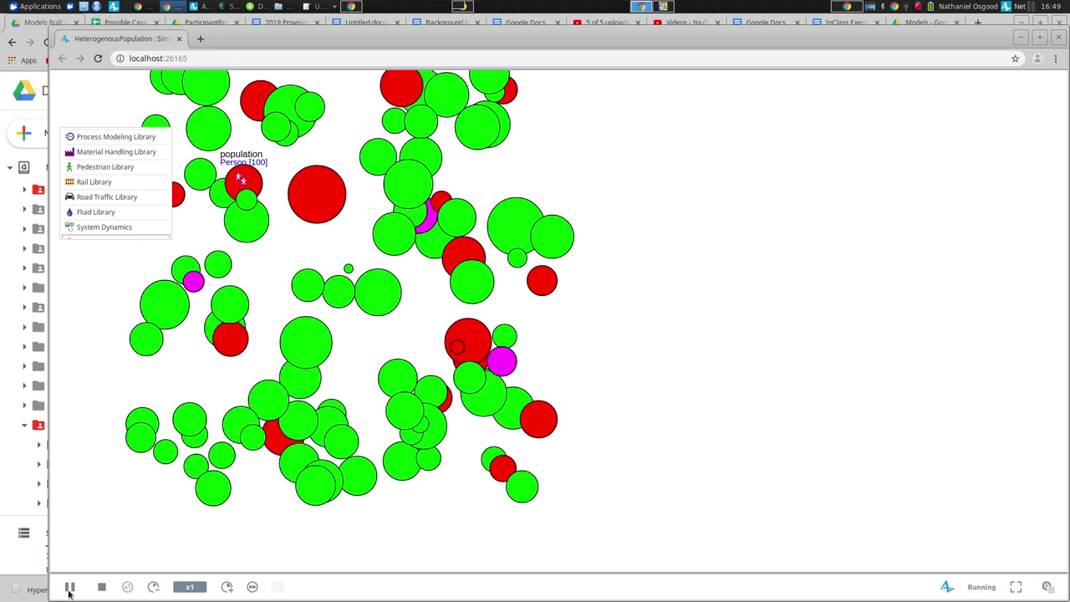
key("ctrl+w")
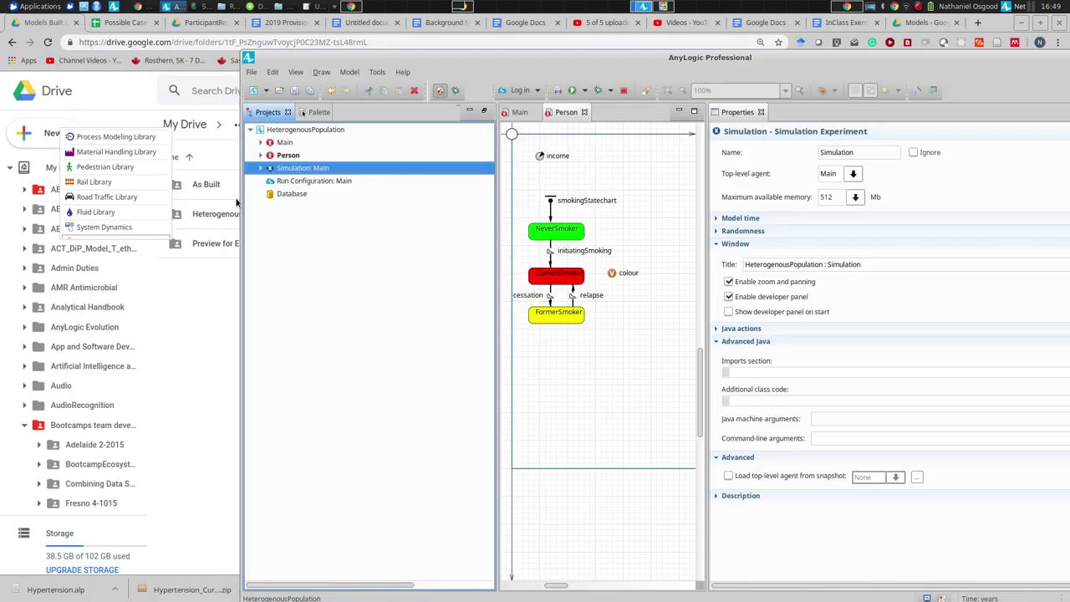